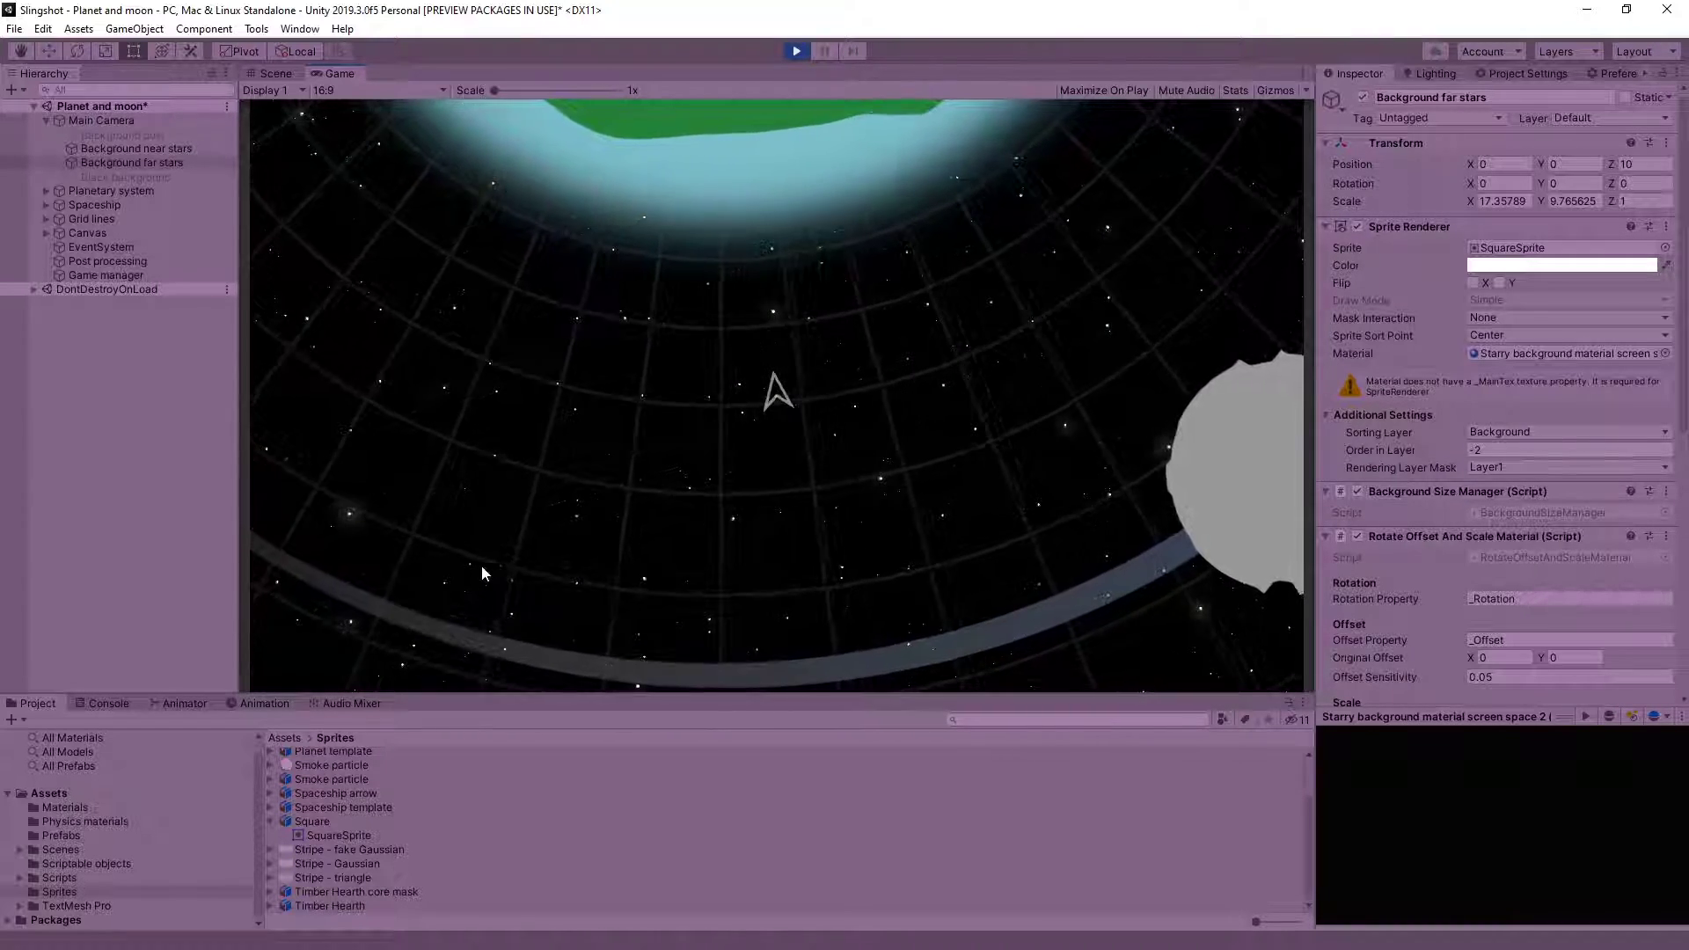
Stop play mode and frame the complete starry background in the scene view.
left_click(796, 51)
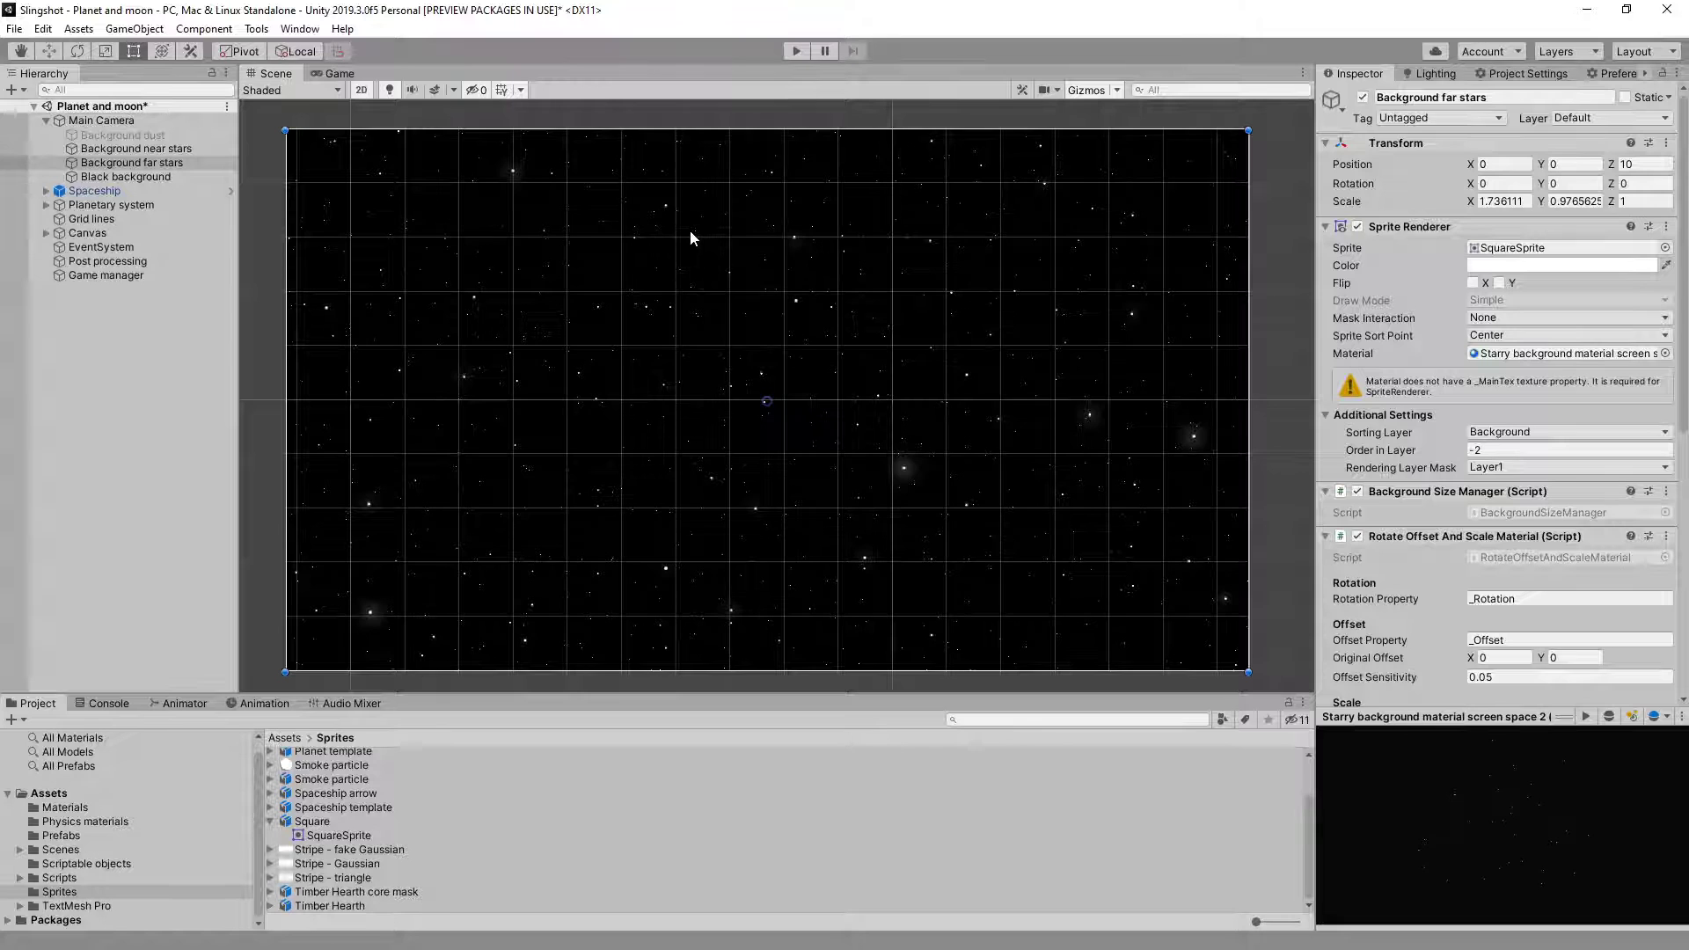
scroll(525, 337, "down", 8)
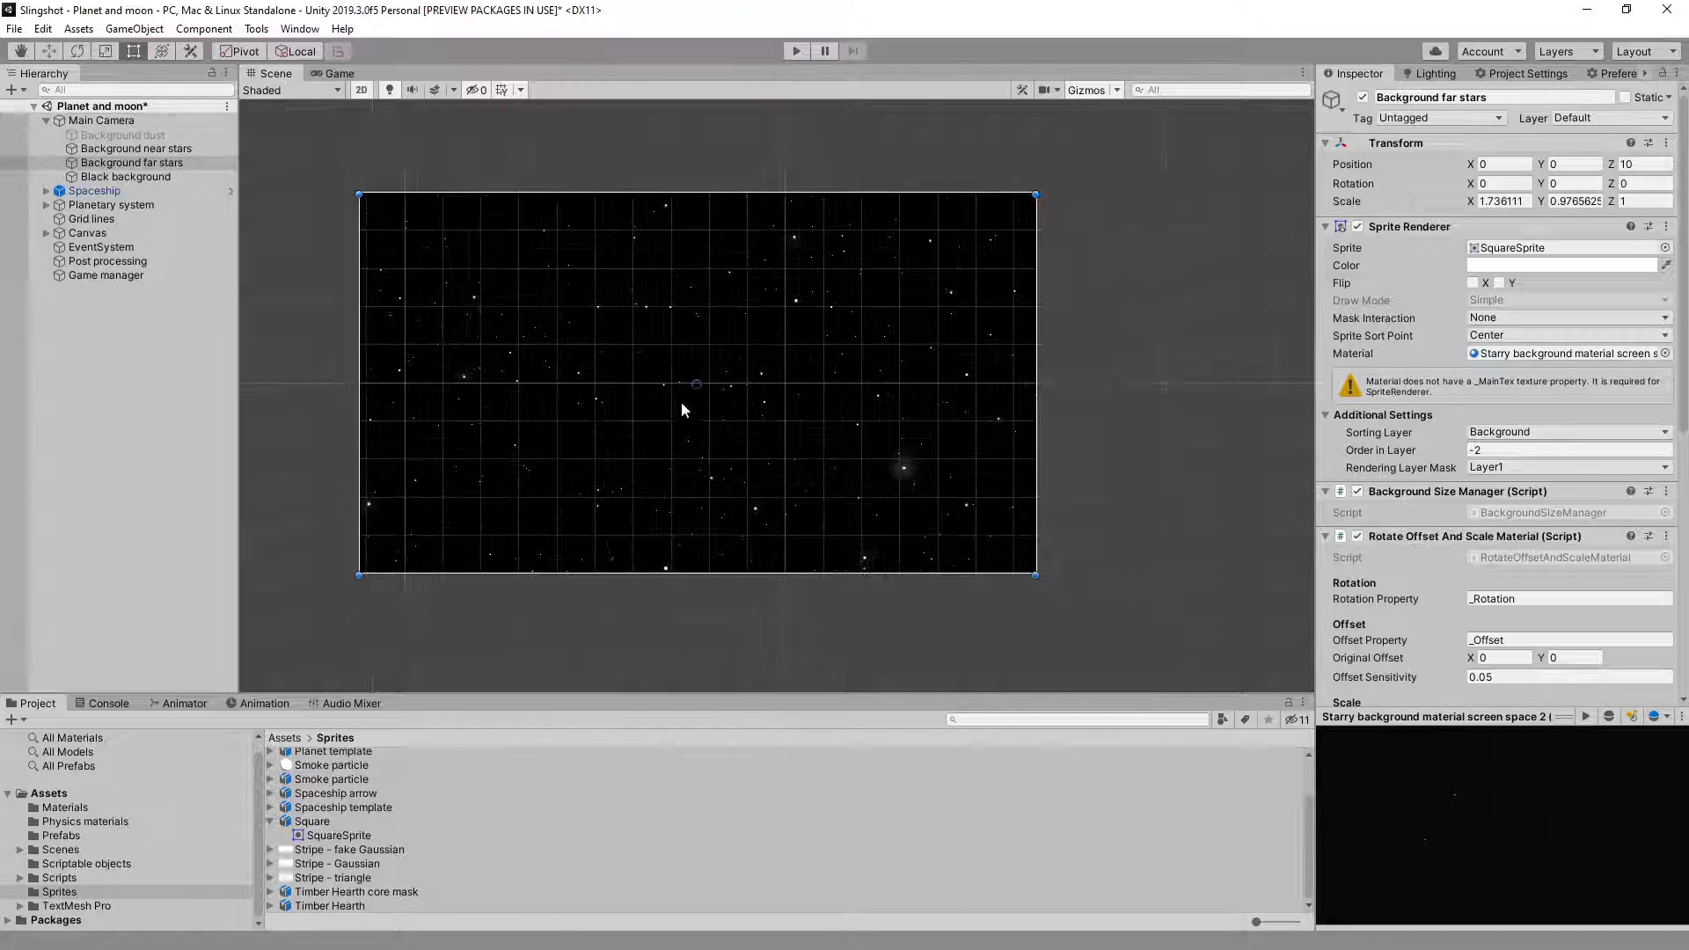
middle_click_drag(575, 421, 699, 400)
scroll(699, 398, "up", 4)
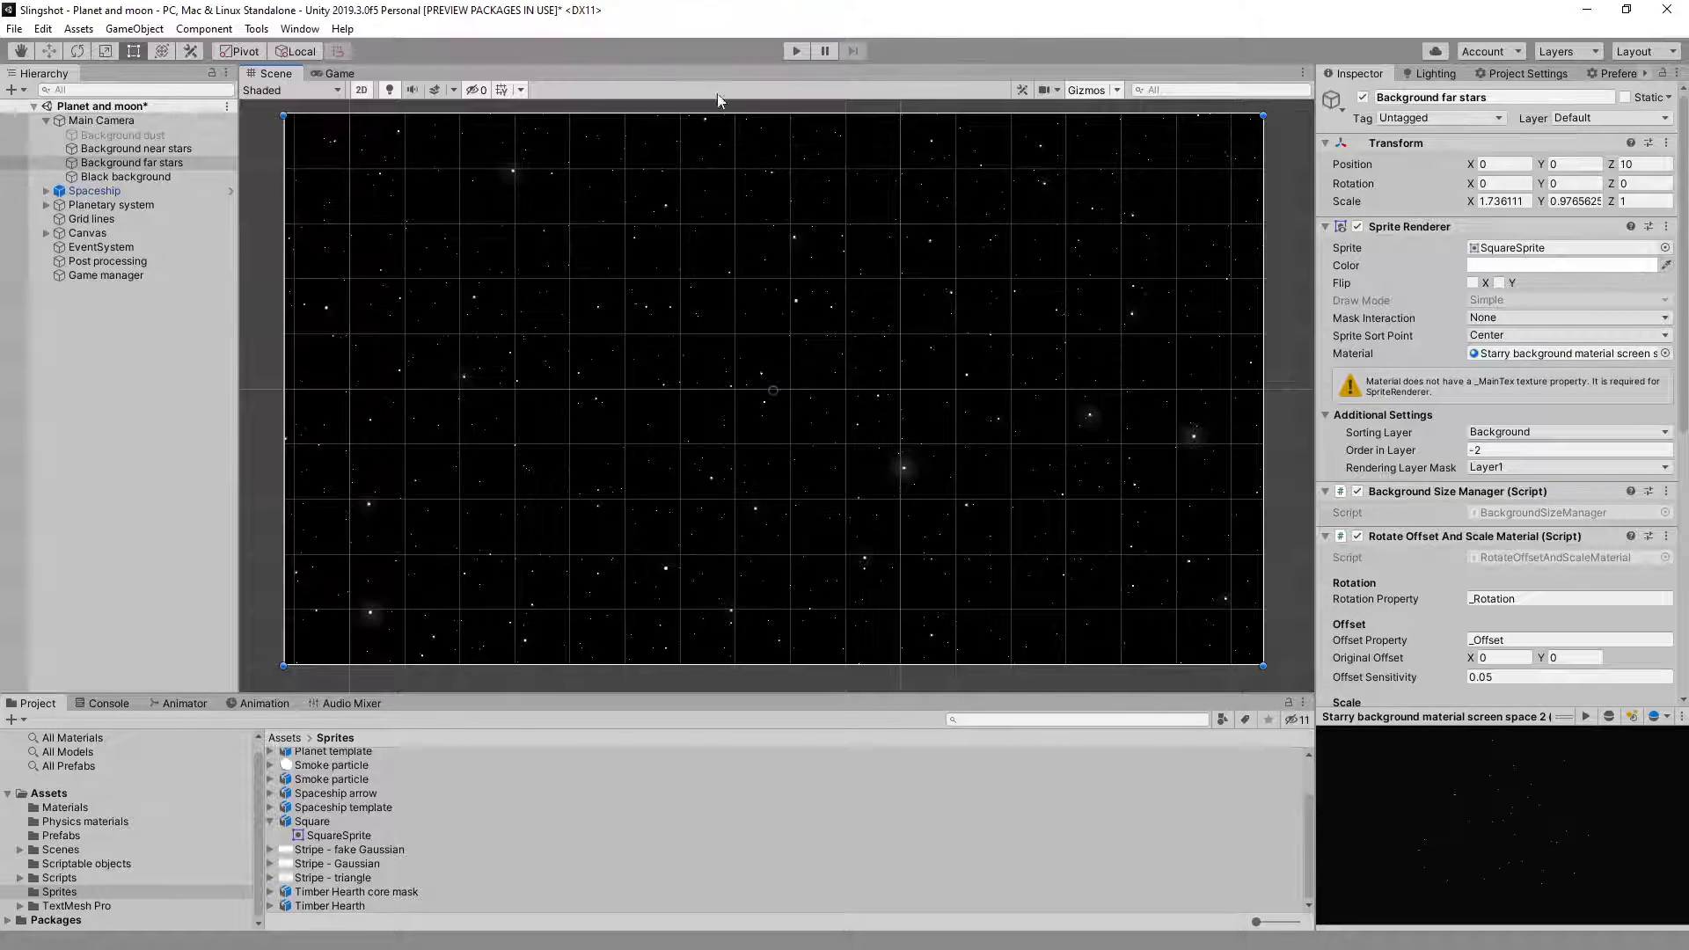
Toggle the Background near stars object off and on to examine what it contributes, leaving it active.
left_click(167, 150)
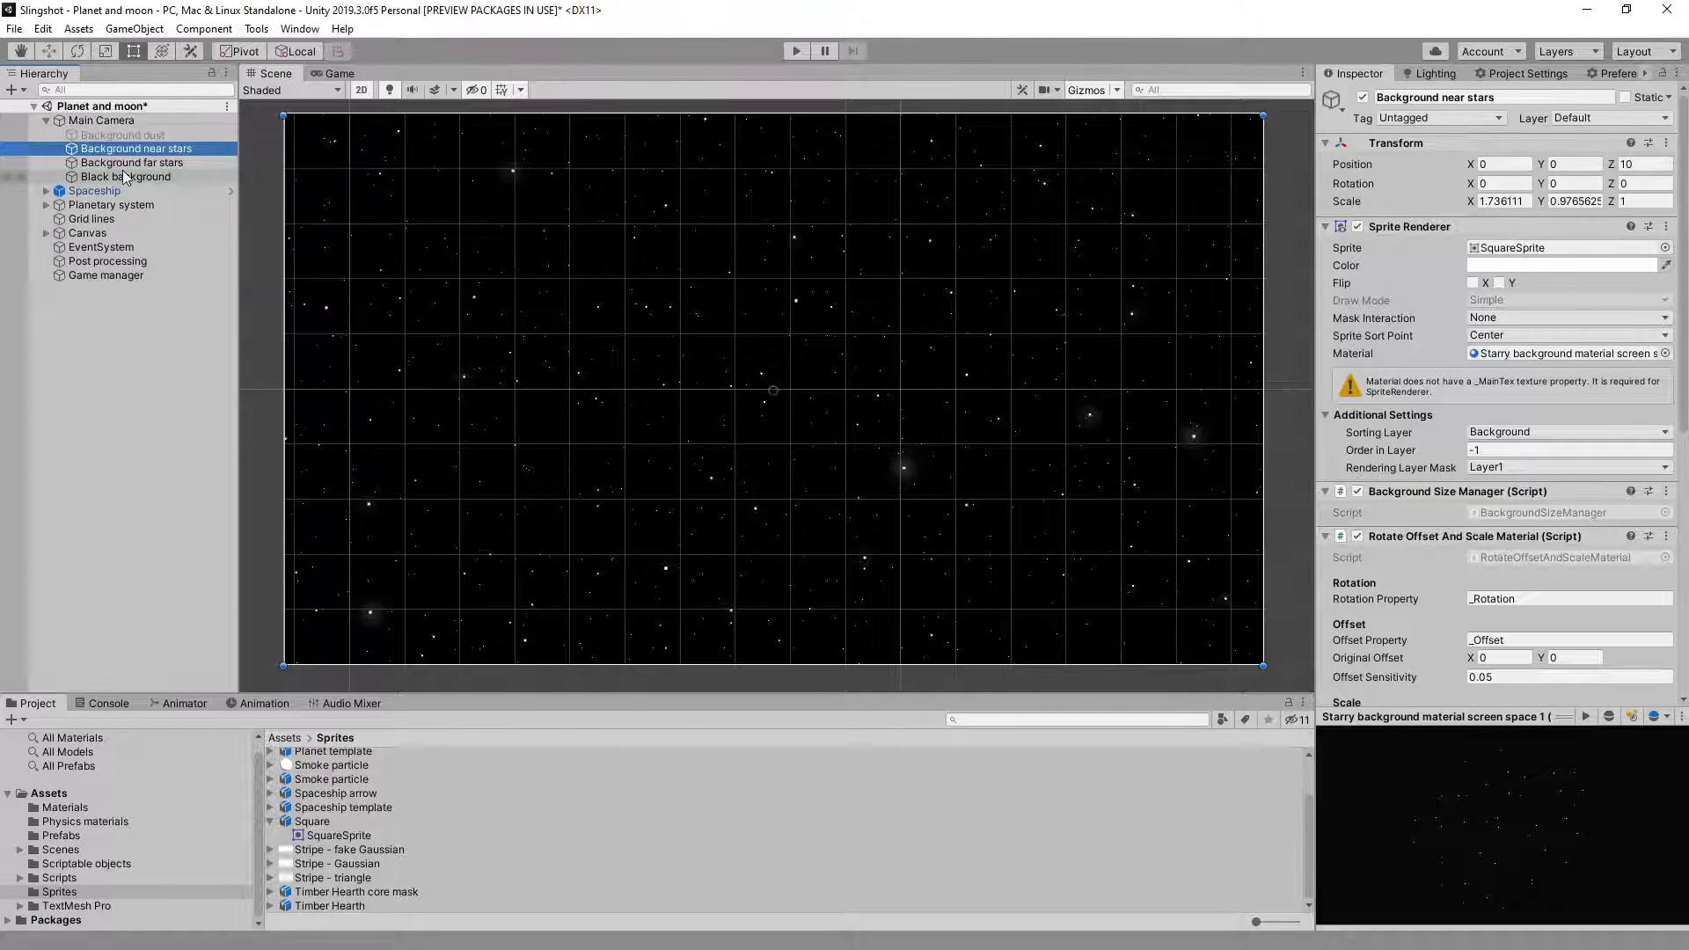
left_click(1363, 99)
left_click(1363, 98)
left_click(1363, 99)
left_click(1363, 99)
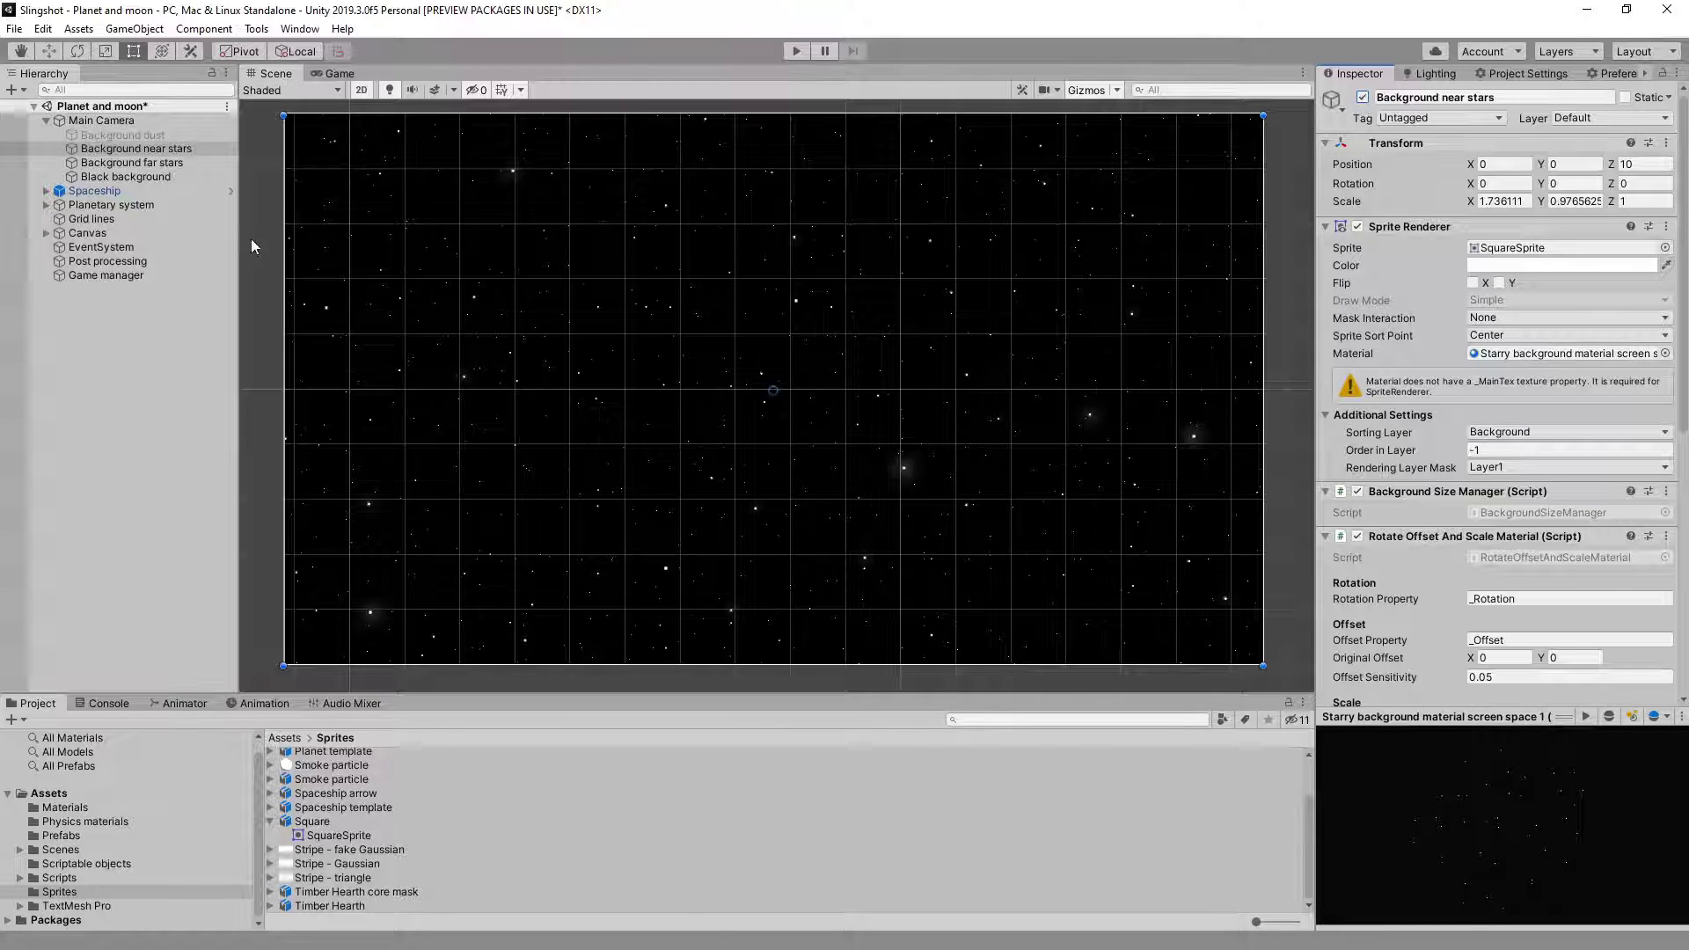
Deactivate the Background far stars object after comparing the scene with and without it.
left_click(166, 162)
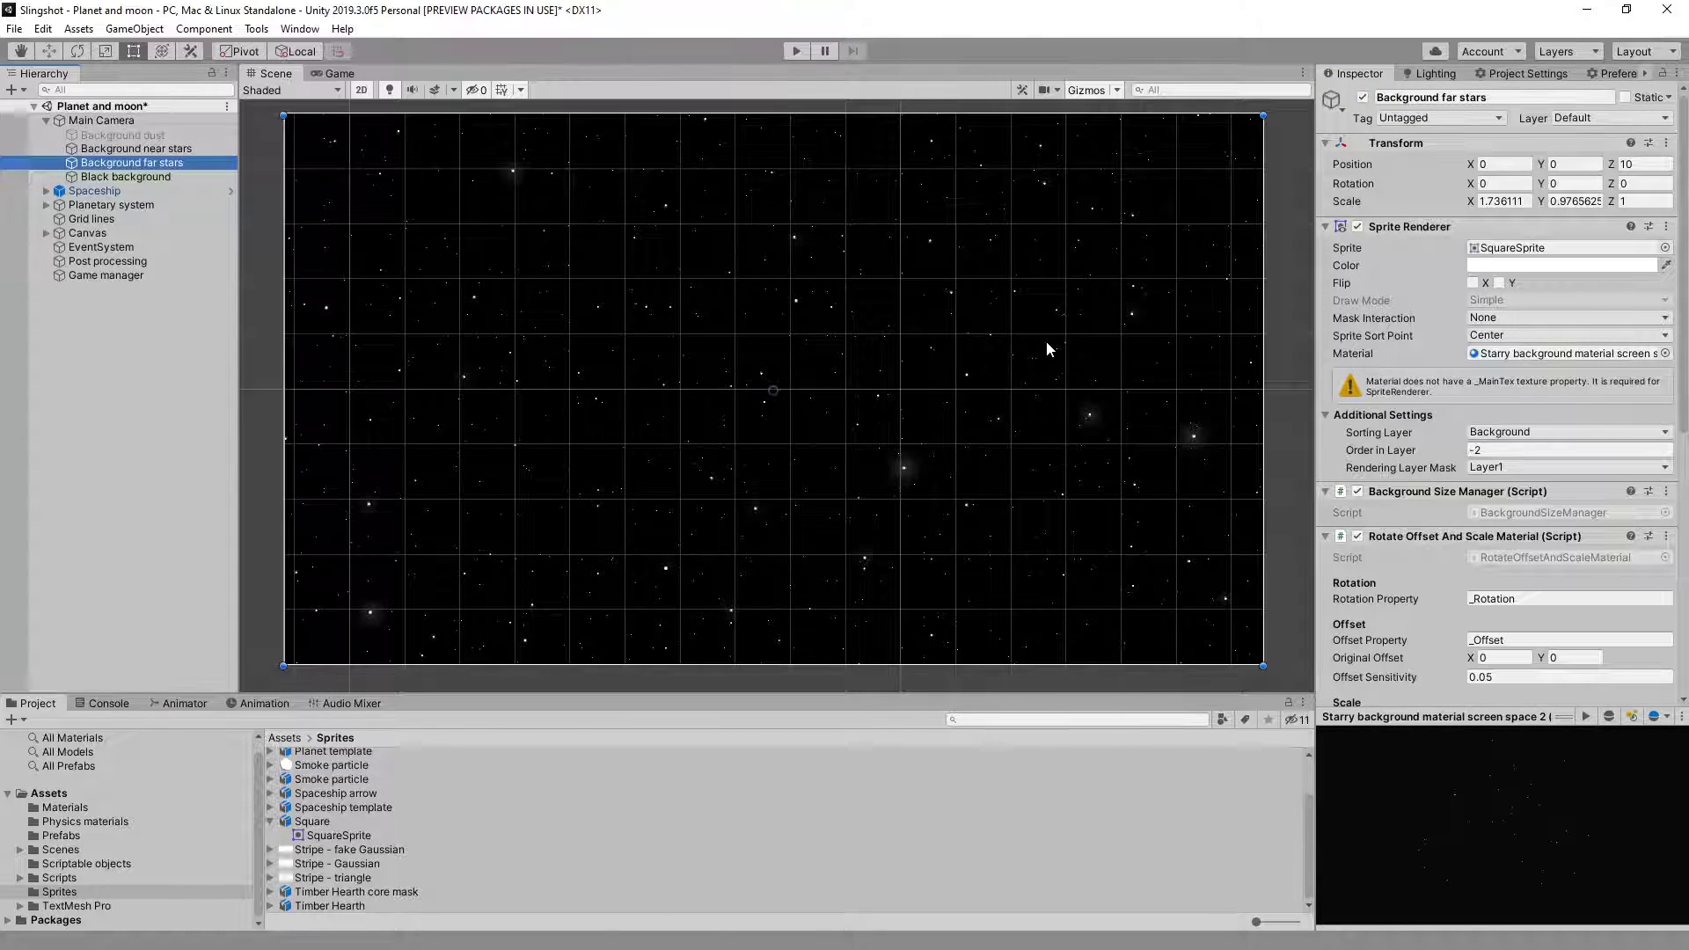
left_click(1364, 98)
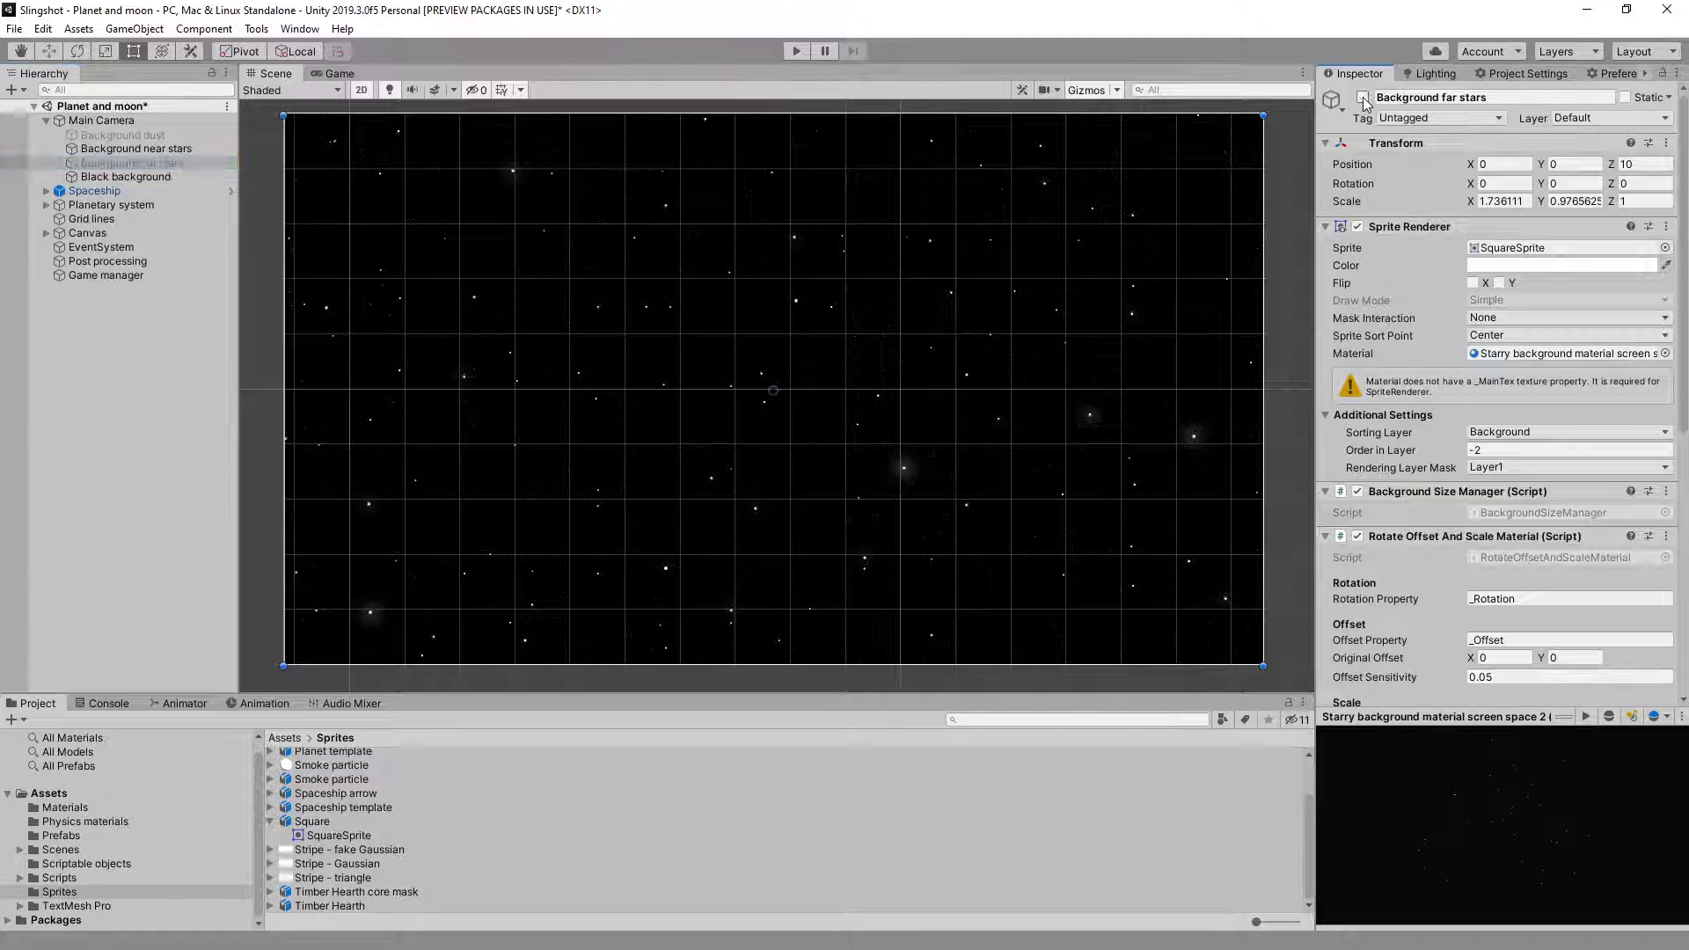
left_click(1363, 98)
left_click(1364, 98)
left_click(1364, 99)
Examine the near stars layer and the extent of its parent Main Camera in the scene.
left_click(176, 147)
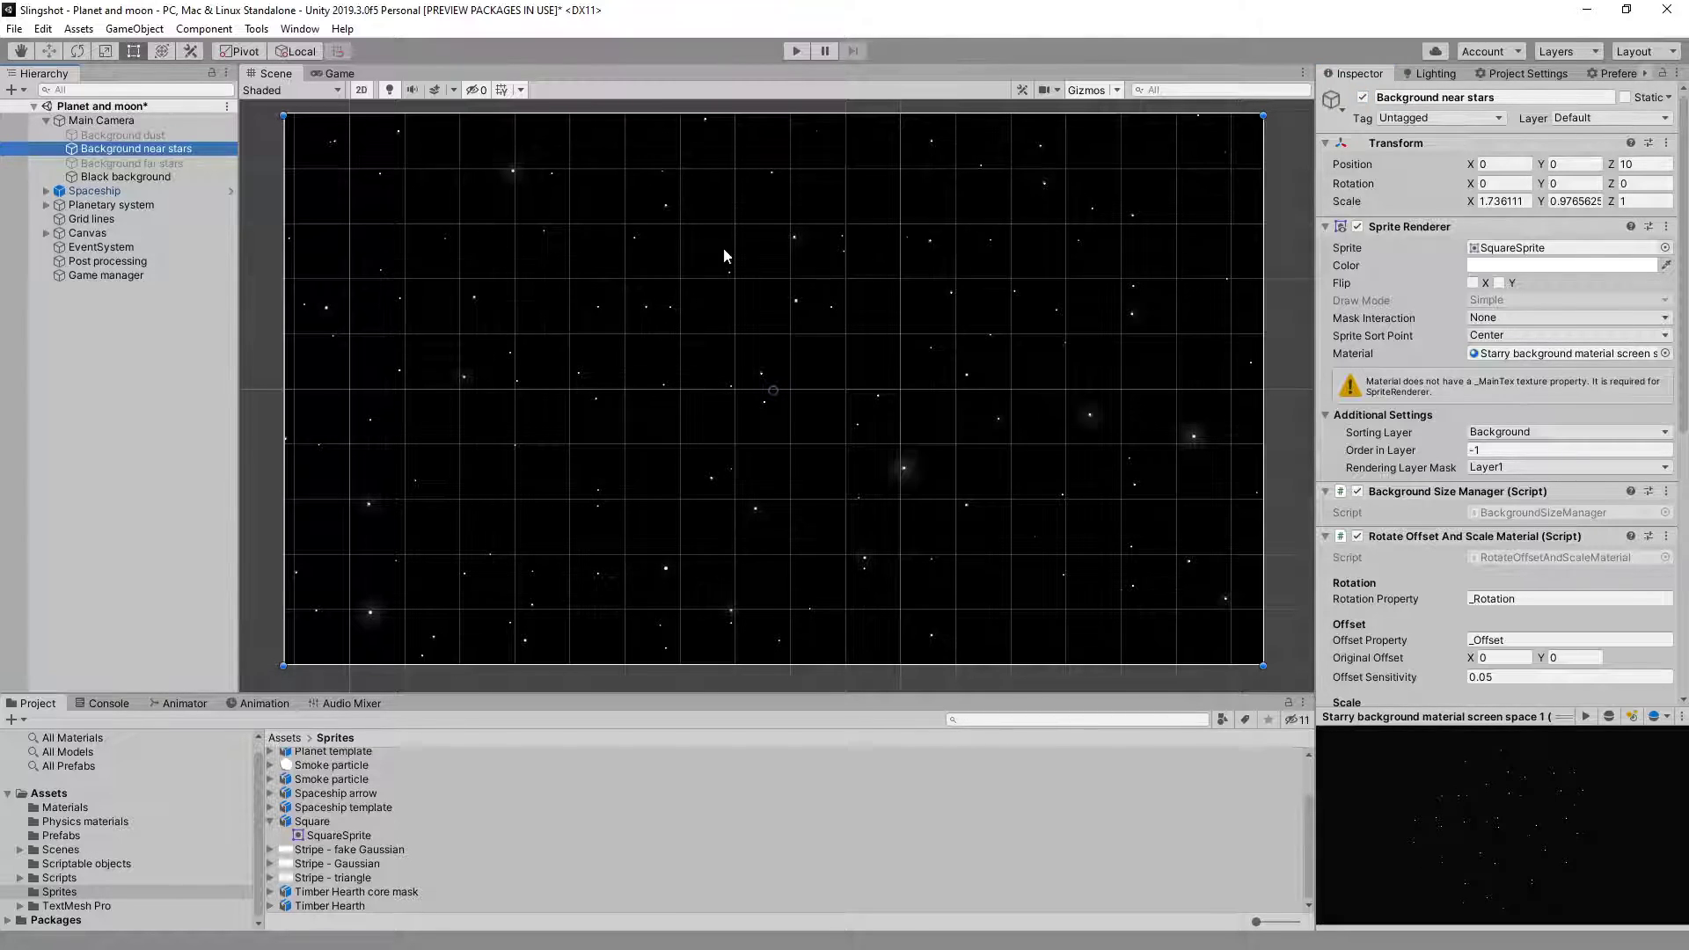
left_click(114, 119)
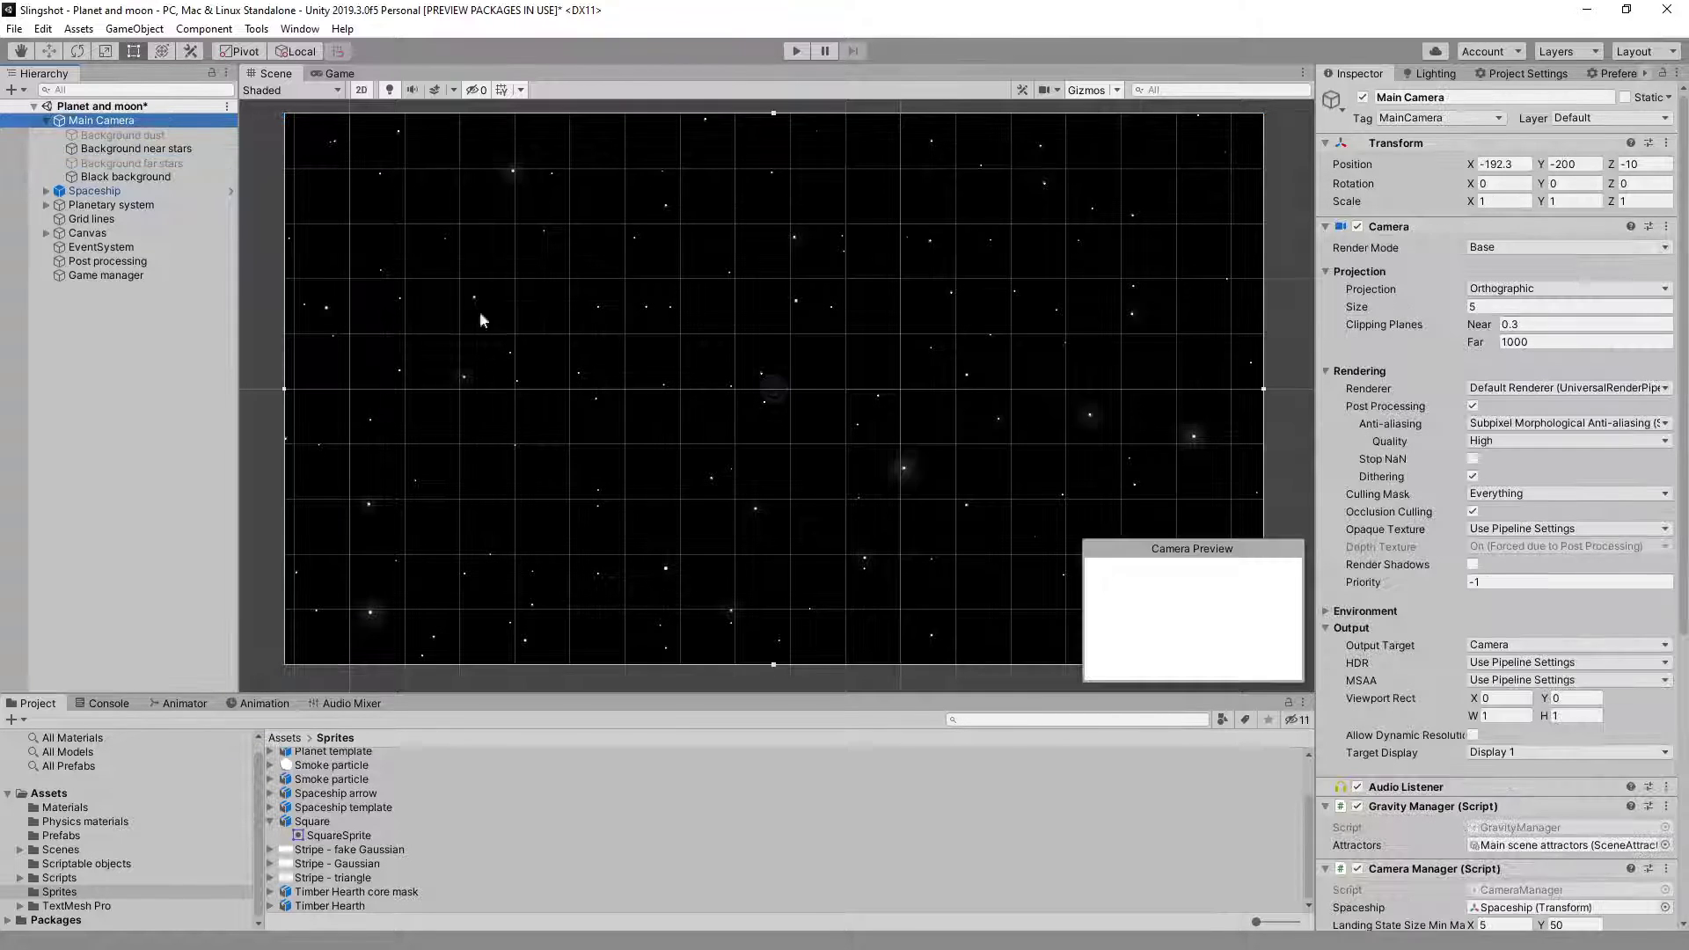
scroll(791, 352, "down", 3)
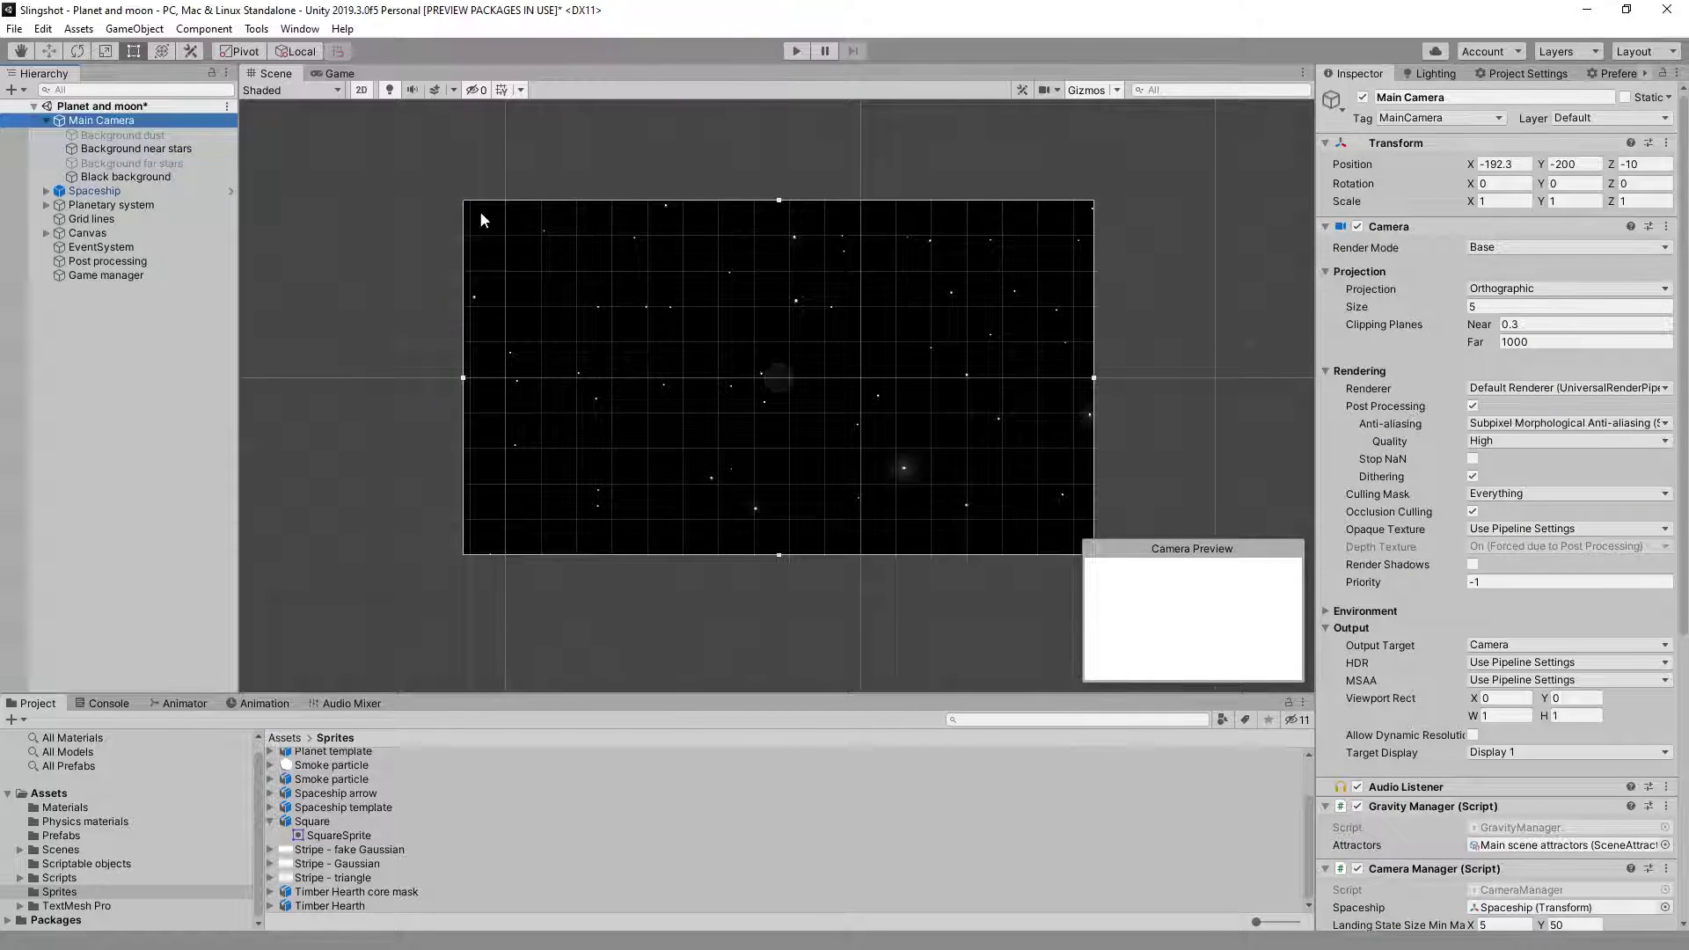
Toggle the Black background object off and on to check its effect behind the stars, leaving it active.
left_click(135, 178)
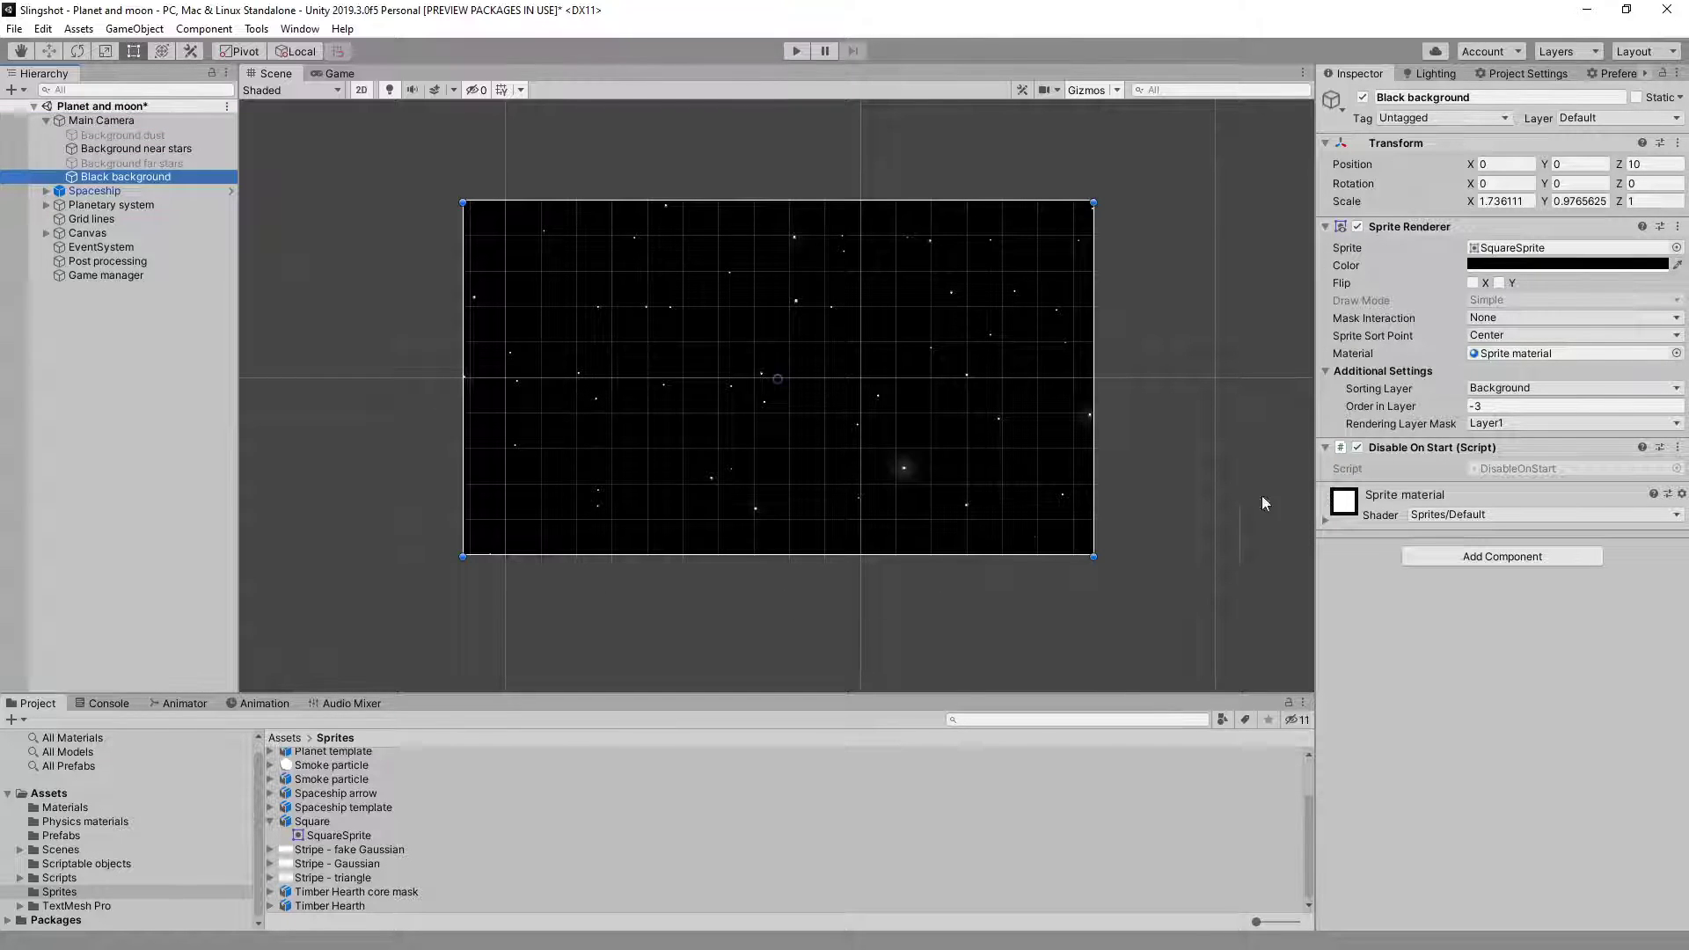
left_click(1363, 96)
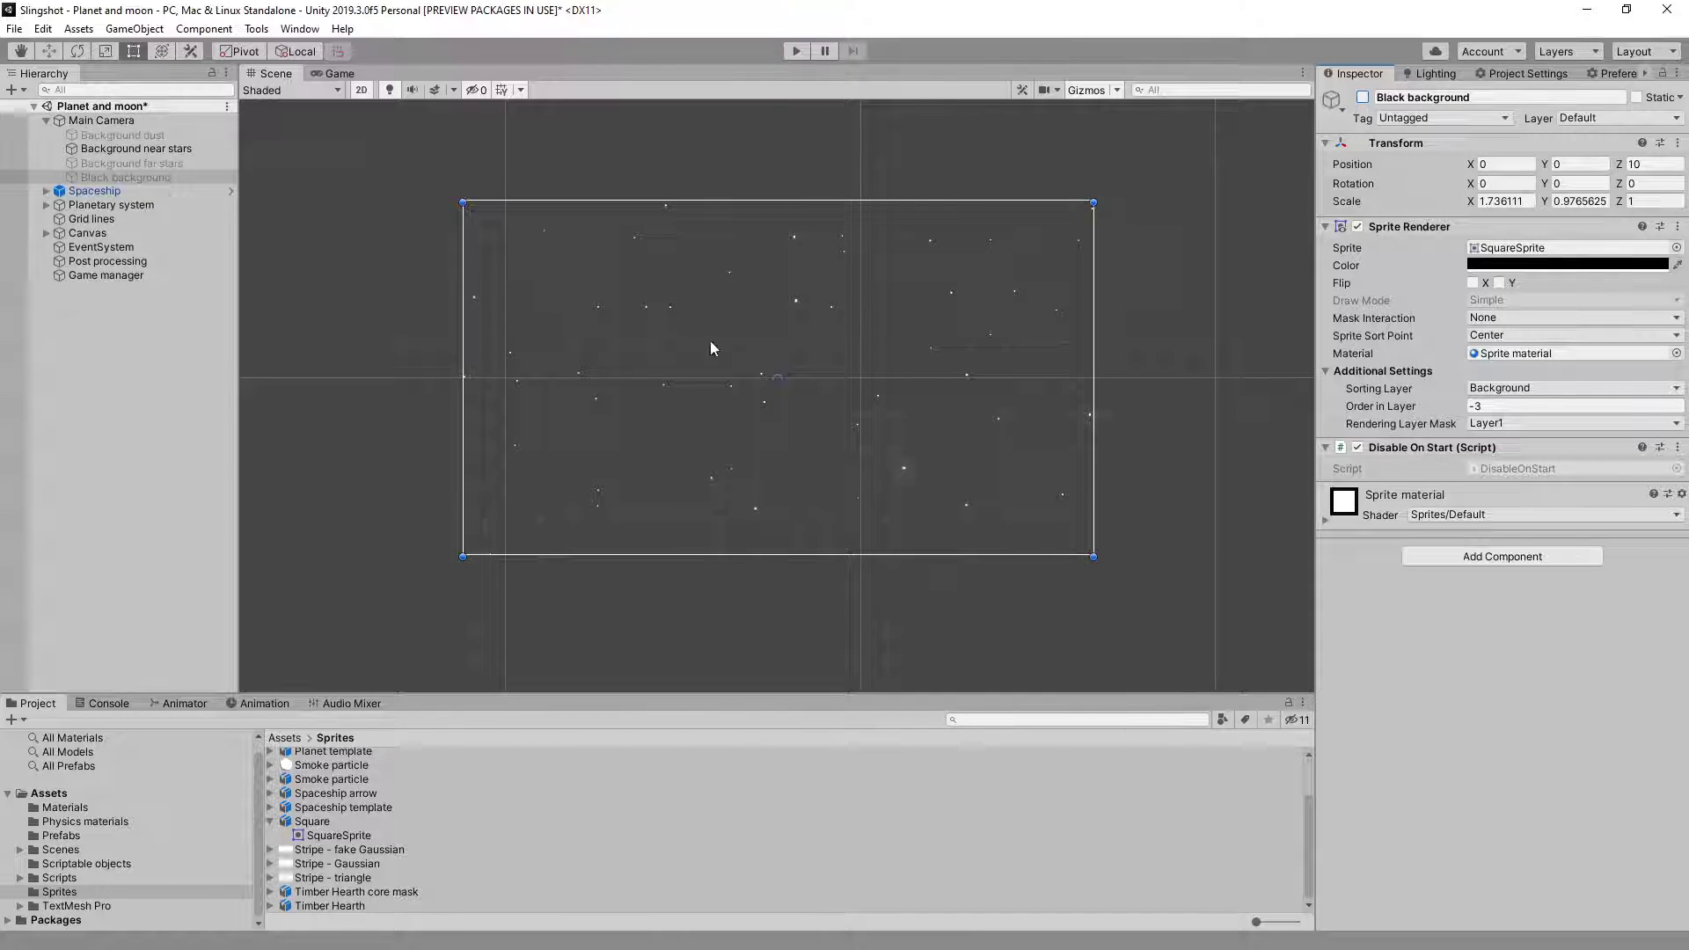
left_click(1363, 97)
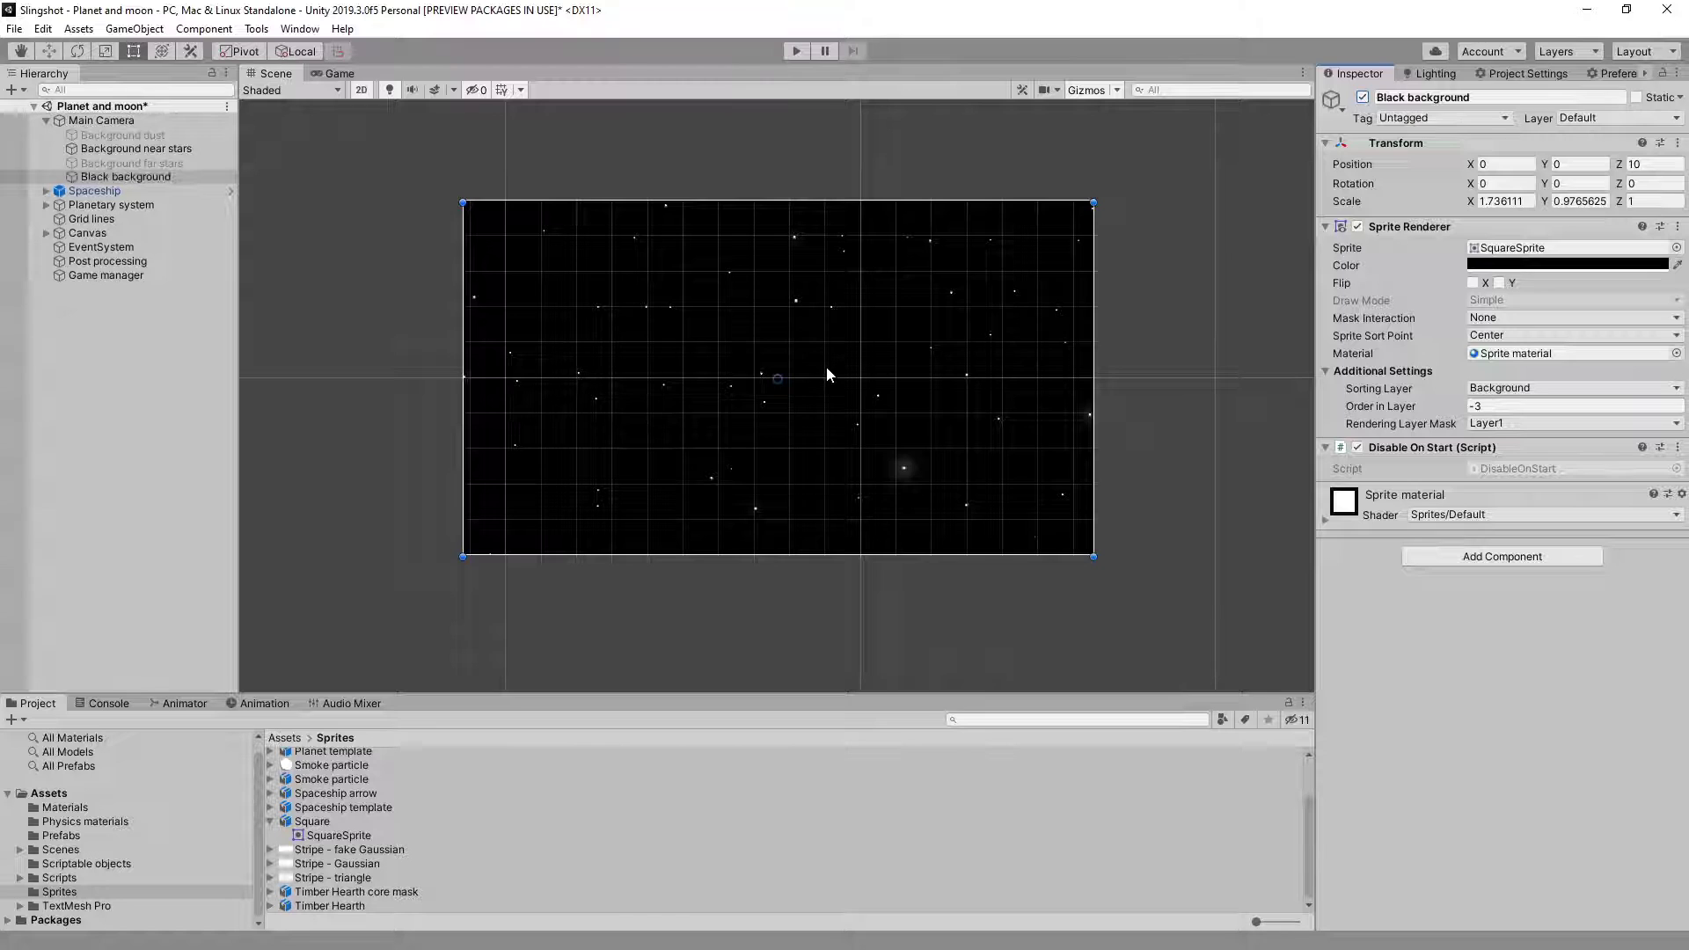
scroll(827, 367, "up", 4)
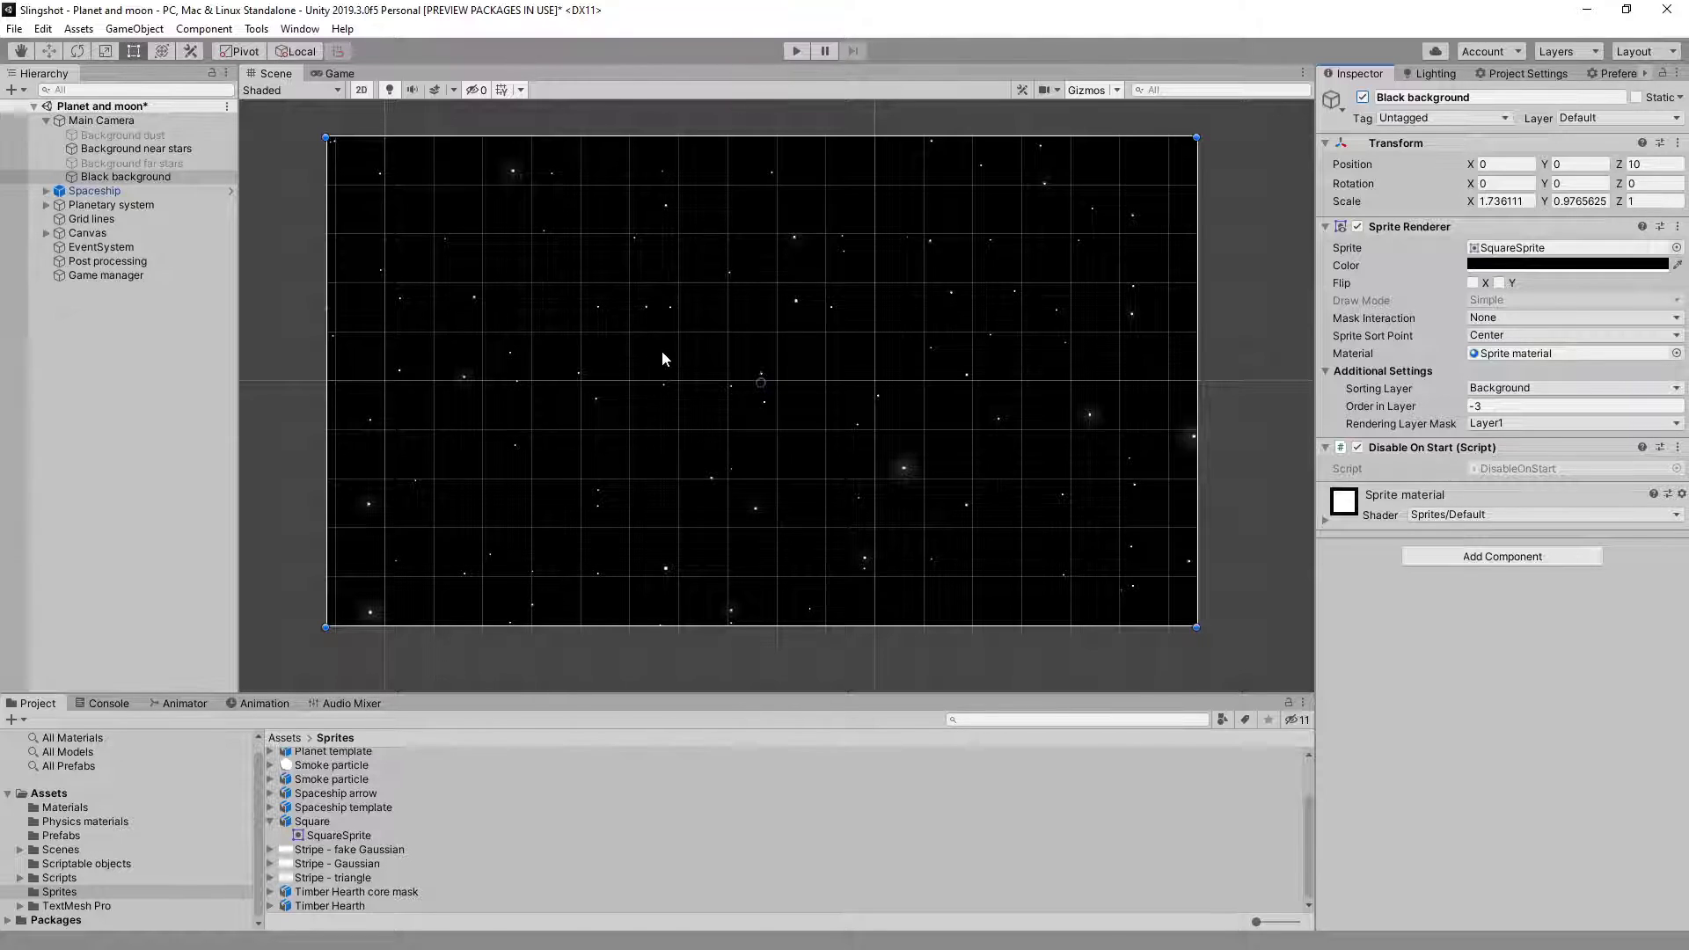
left_click(1364, 99)
left_click(1364, 98)
Review the sorting layers available for the Background near stars sprite without changing its layer.
left_click(155, 147)
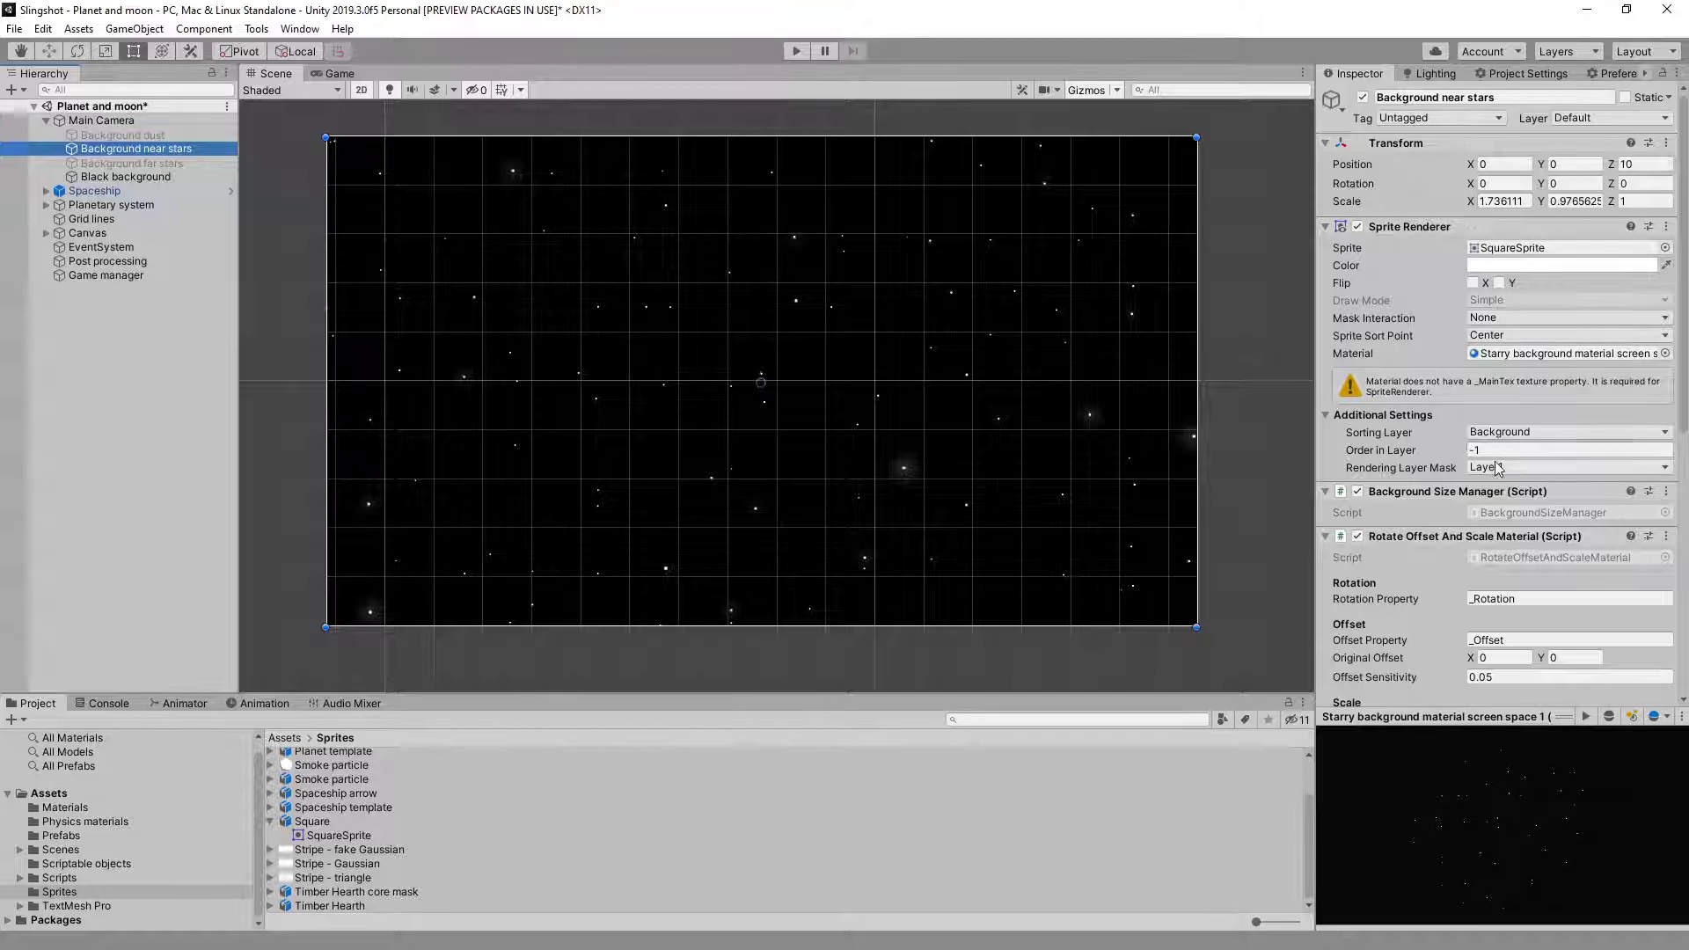
left_click(1664, 435)
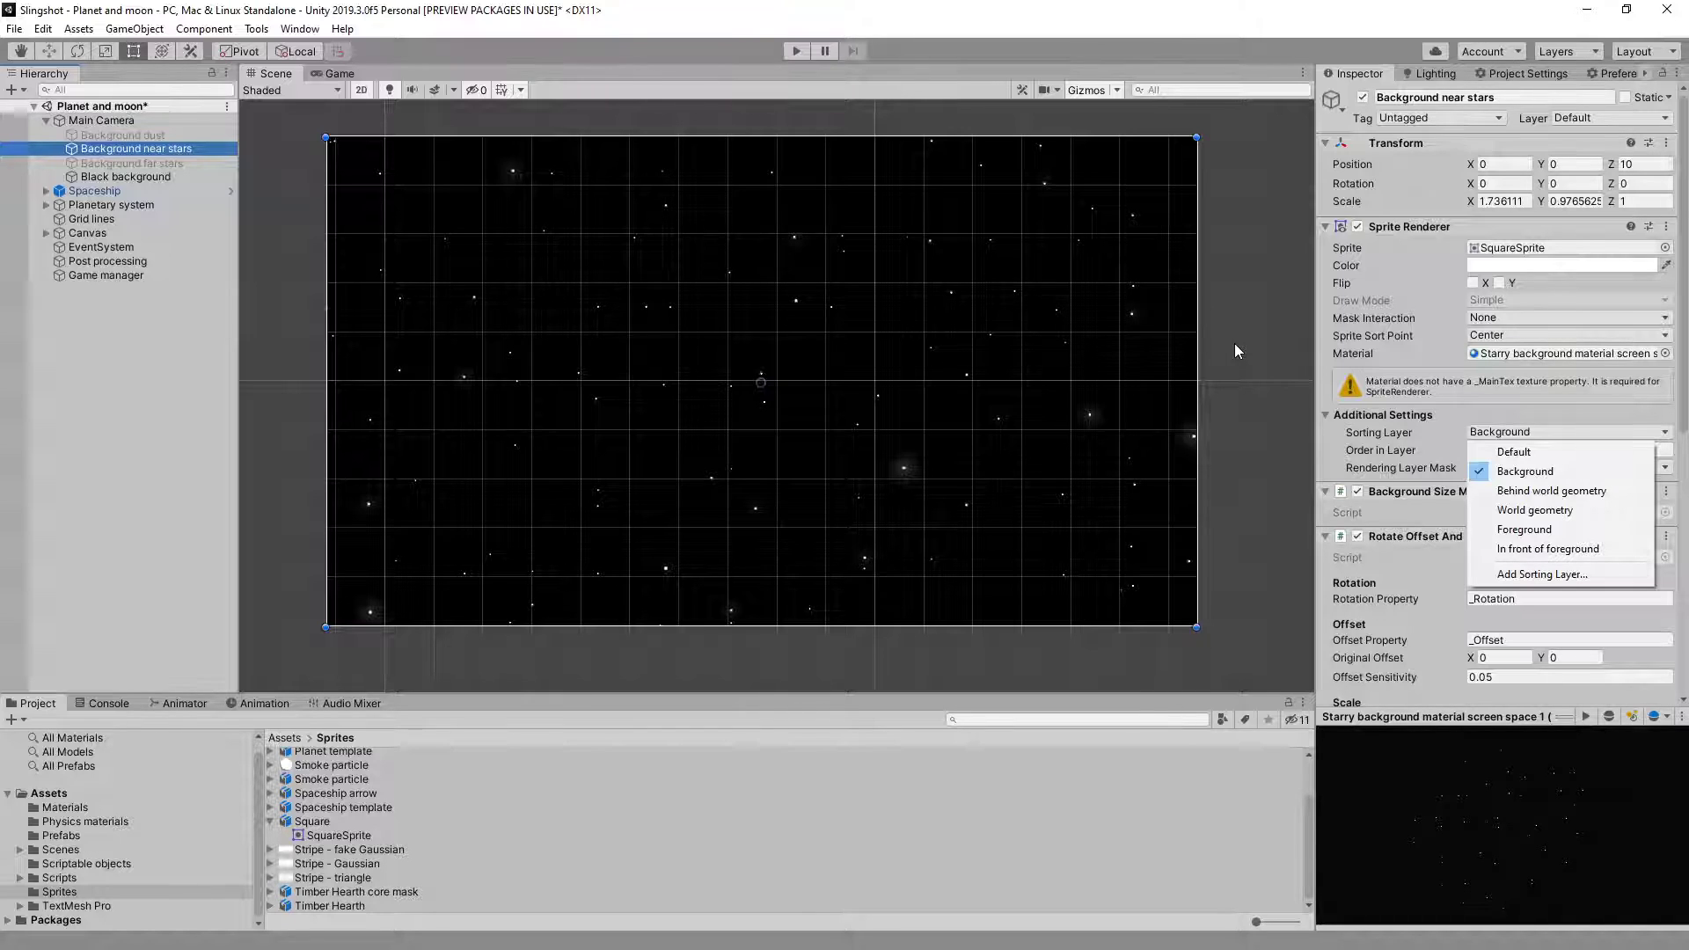
key("Escape")
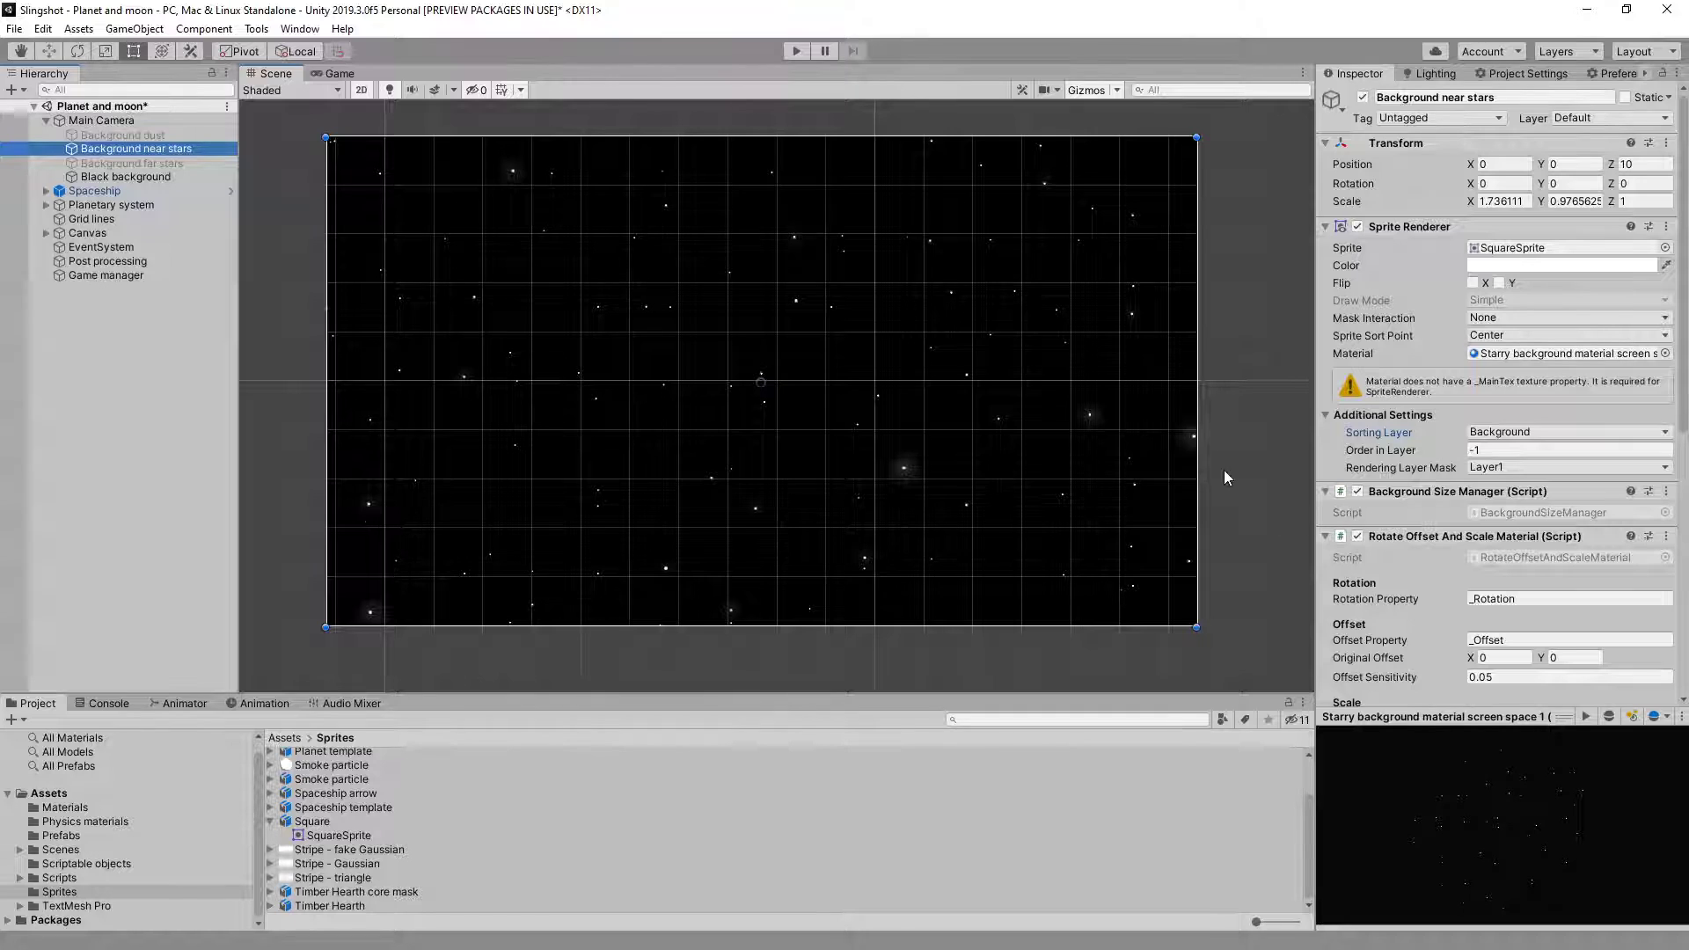
Locate the sprite used by the near stars and inspect the Square asset's import settings.
left_click(1523, 250)
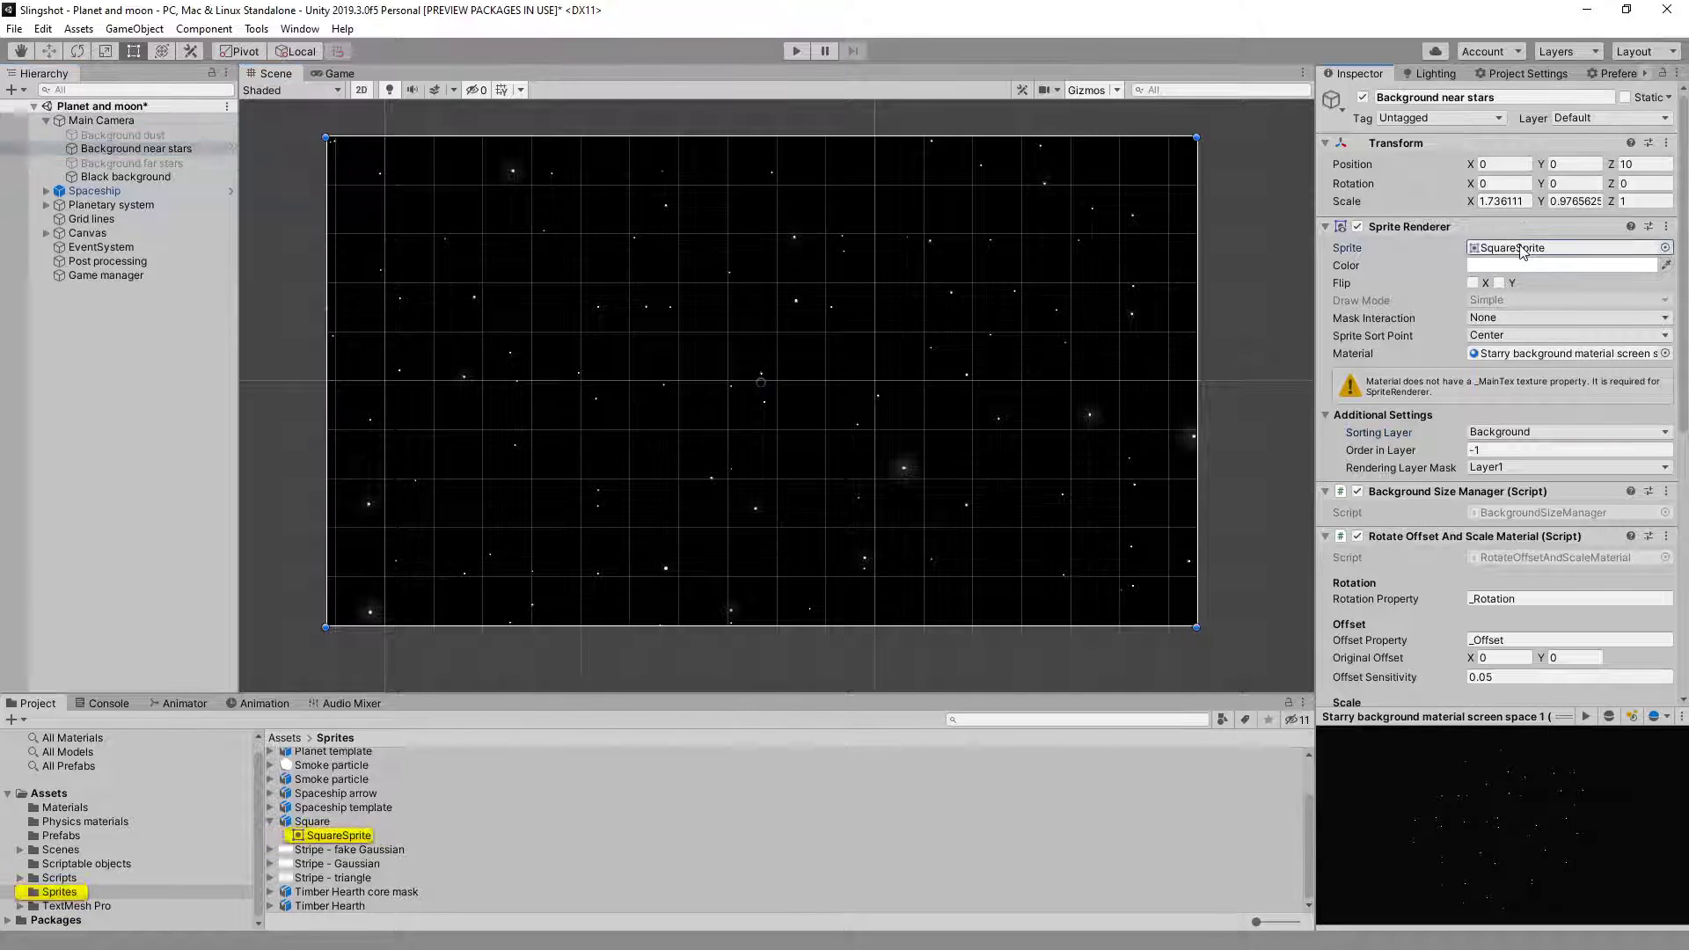
left_click(313, 820)
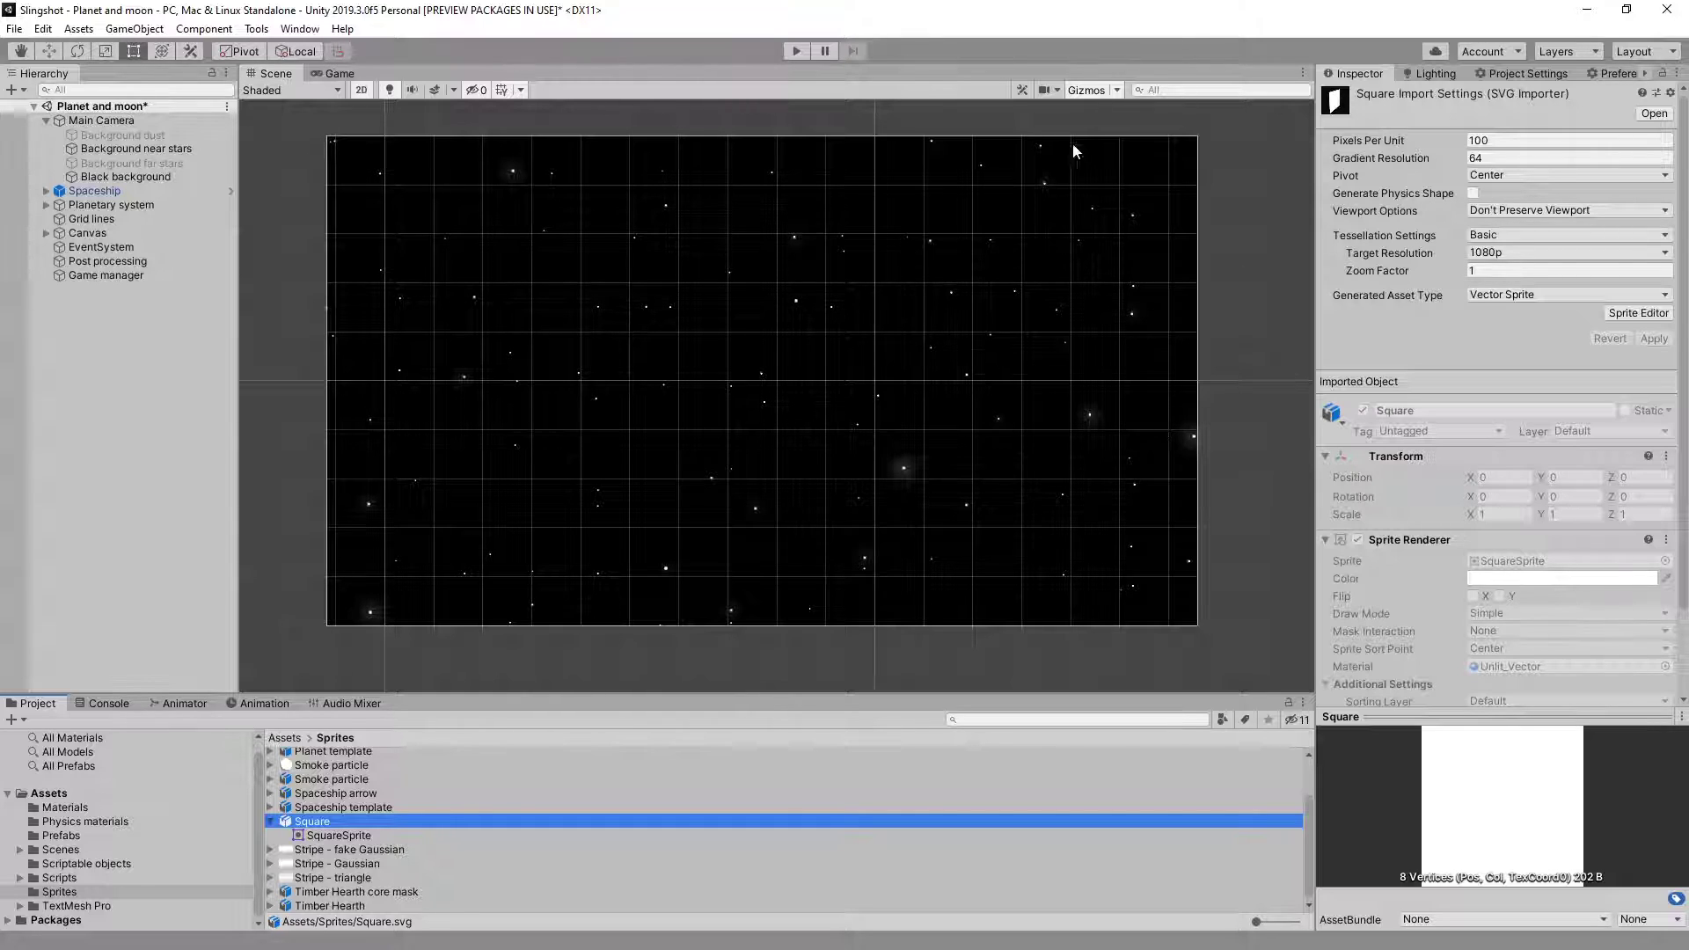
middle_click_drag(675, 349, 716, 356)
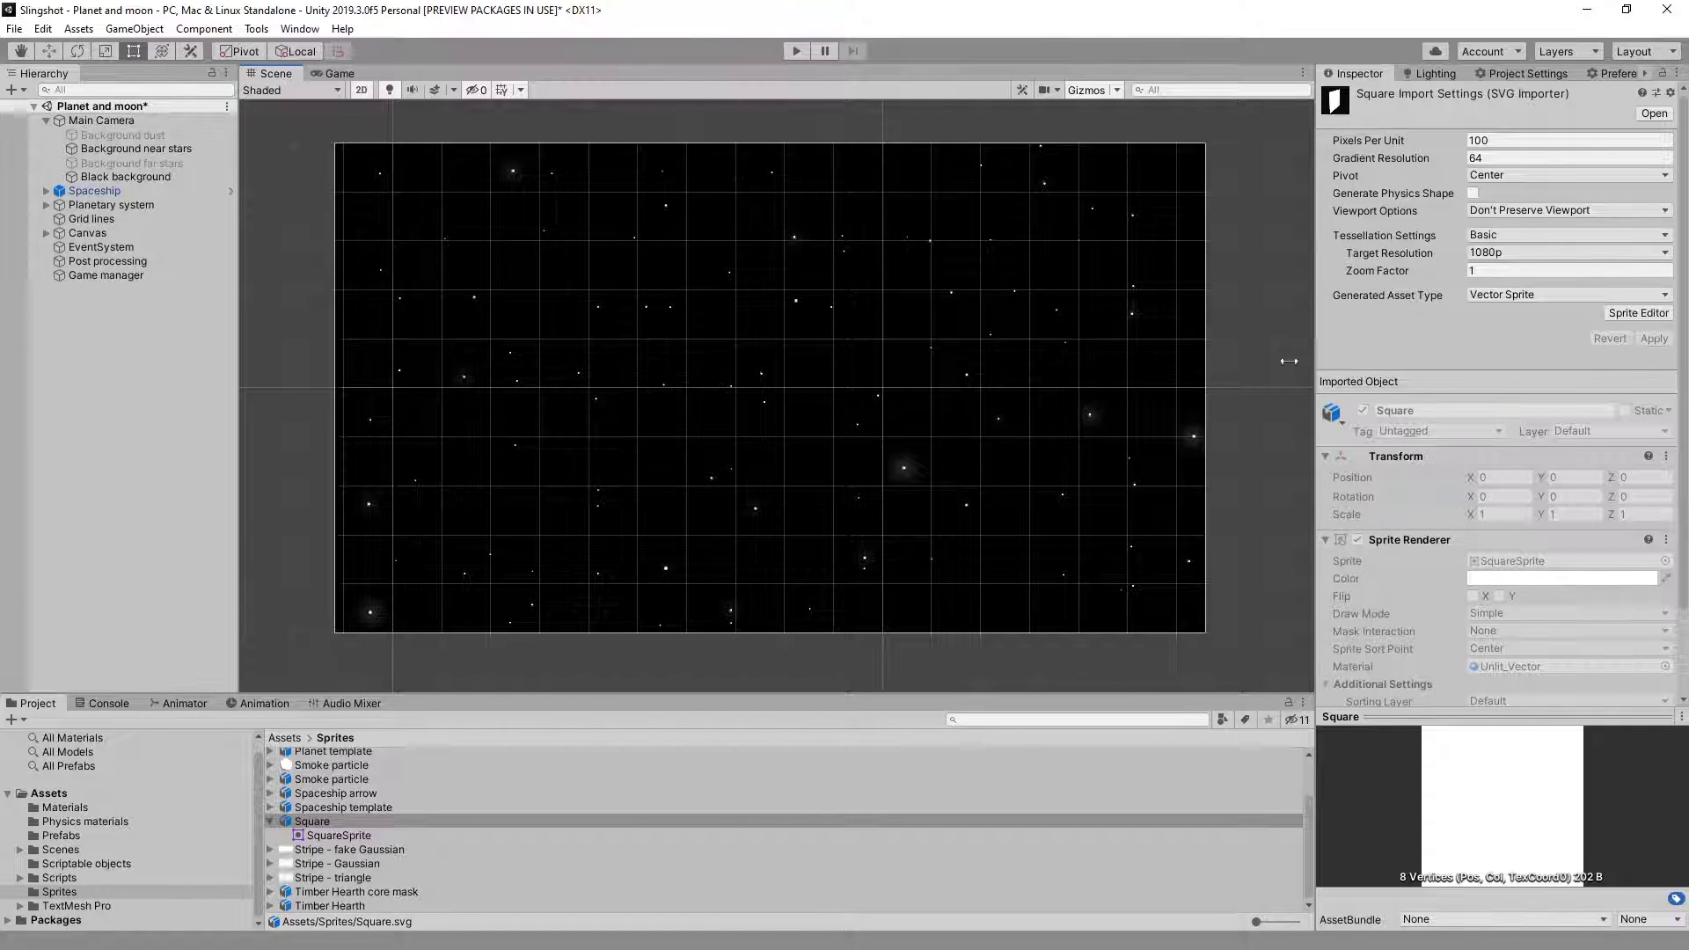
Disable the Rotate Offset And Scale Material script on the Background near stars object.
left_click(150, 148)
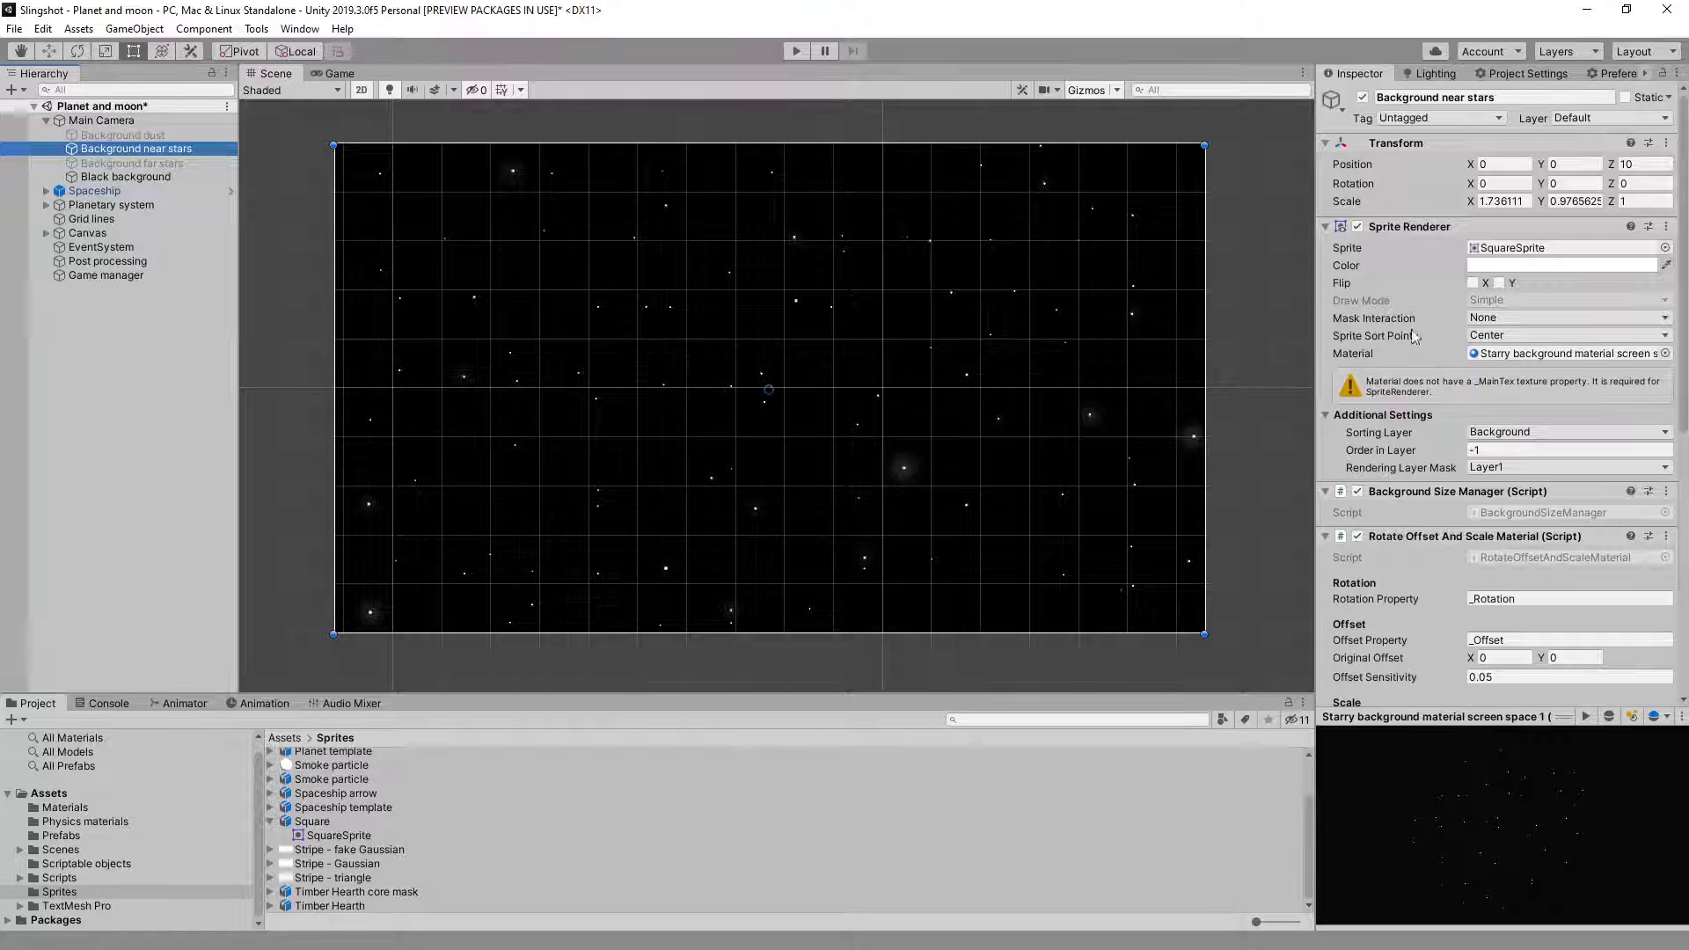
scroll(1435, 387, "down", 3)
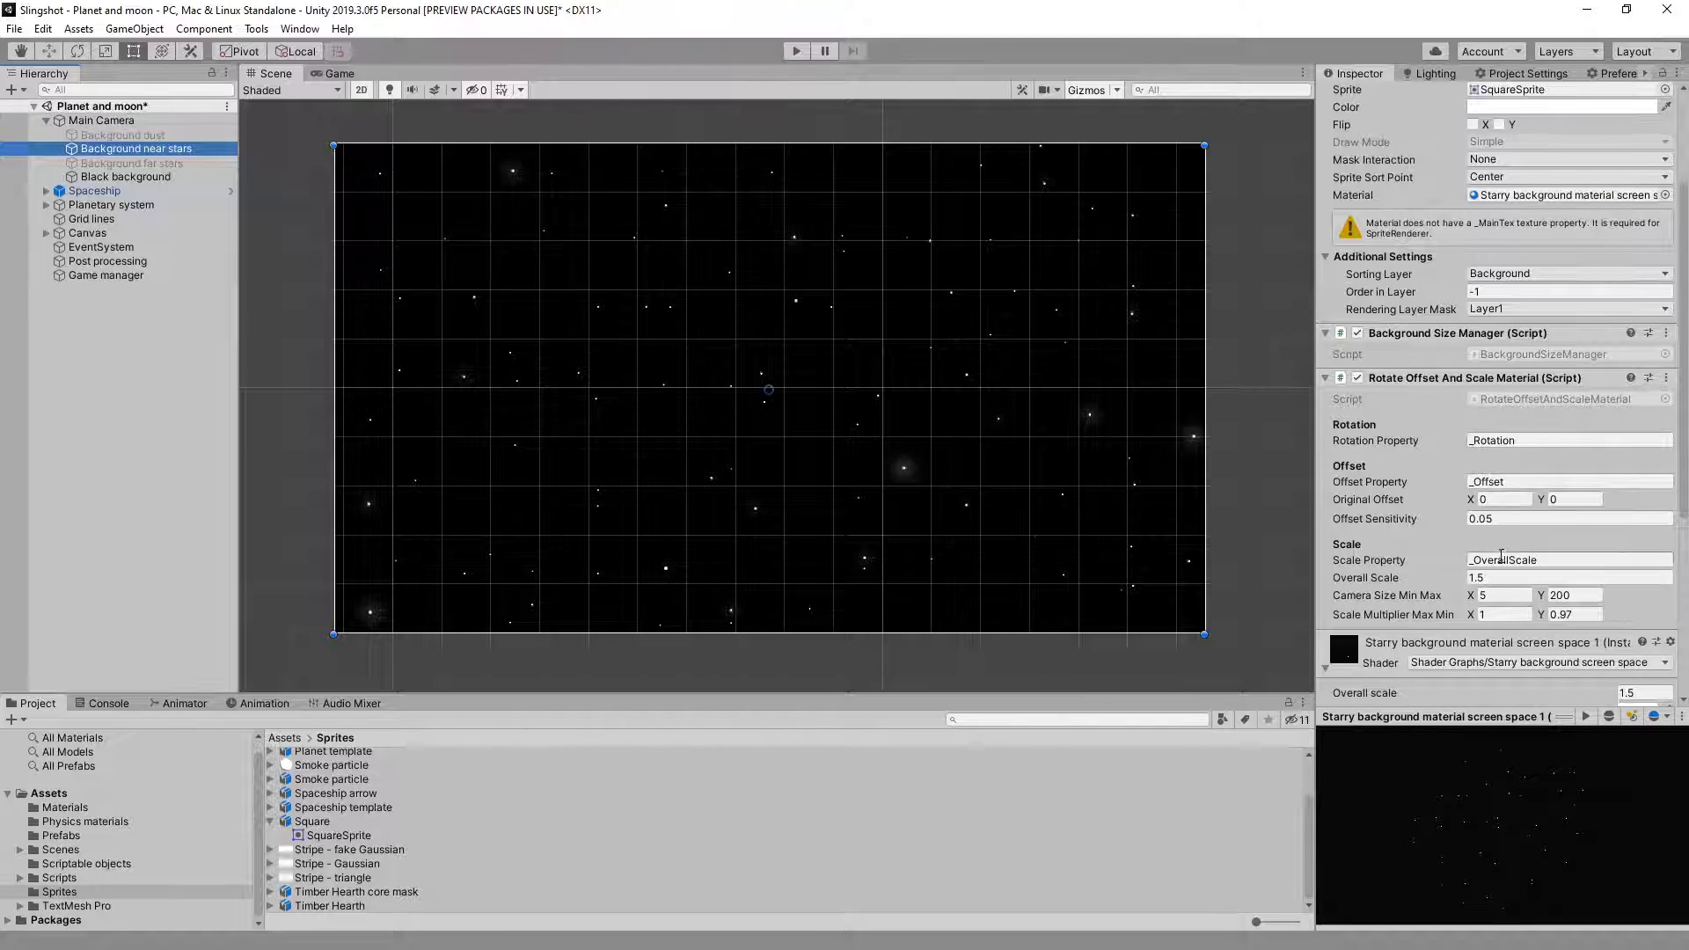
left_click(1358, 380)
left_click(1358, 379)
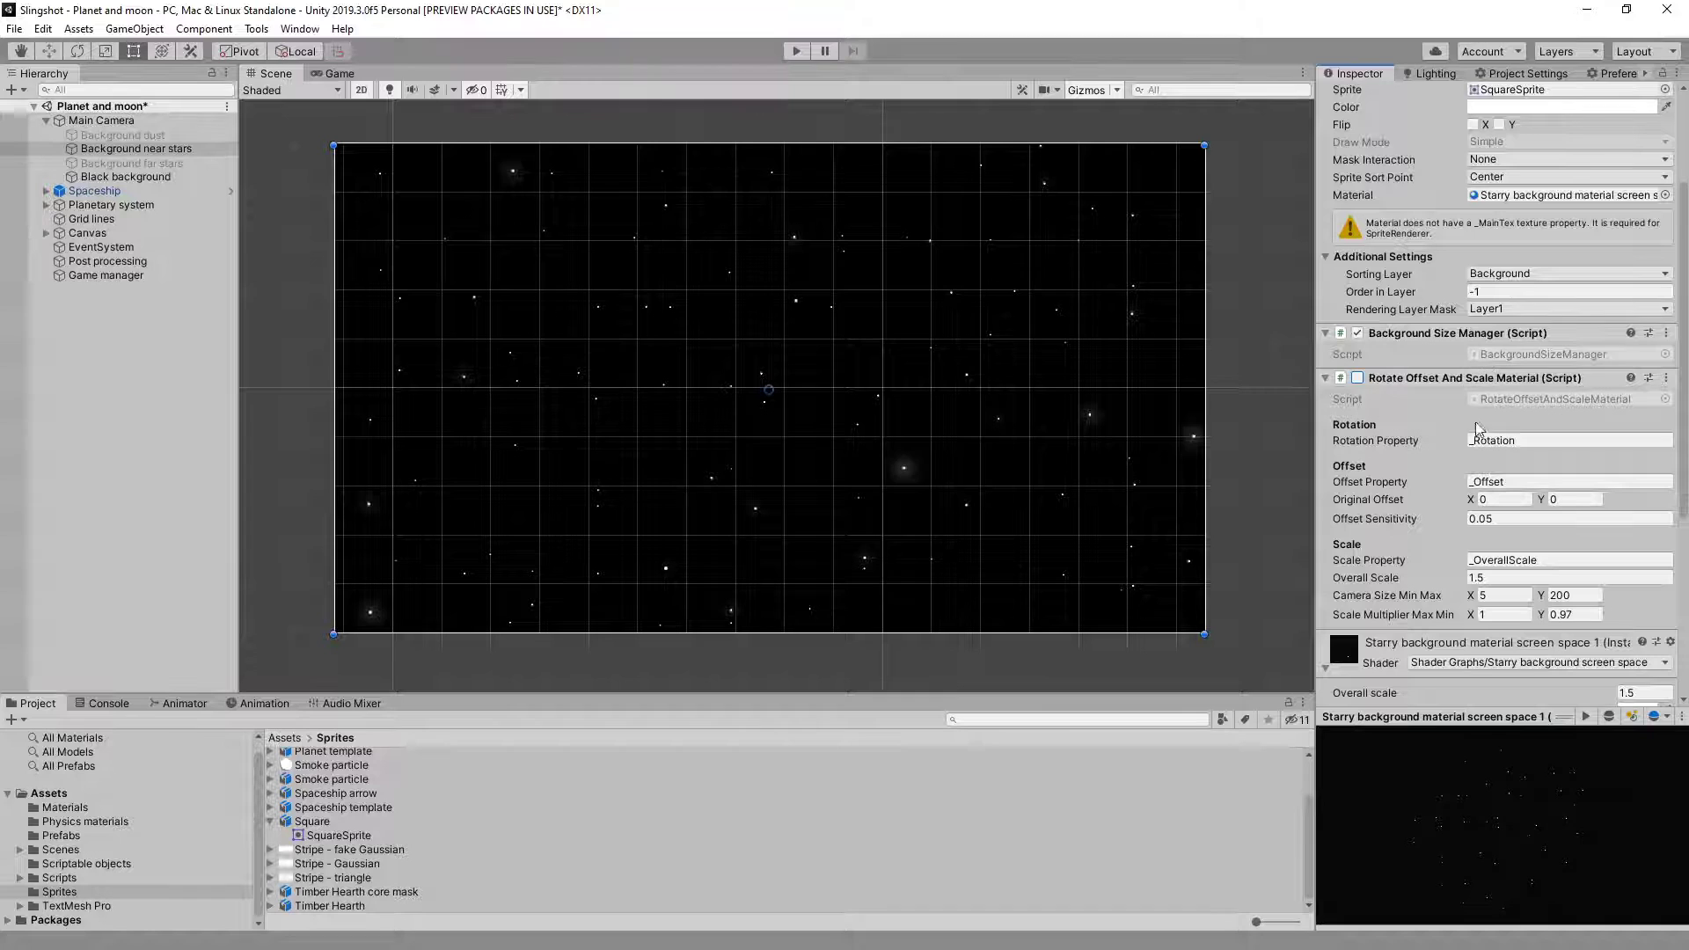
Try an Overall scale of 1.24 on the near stars material and restore it to 1.5.
scroll(1471, 404, "down", 5)
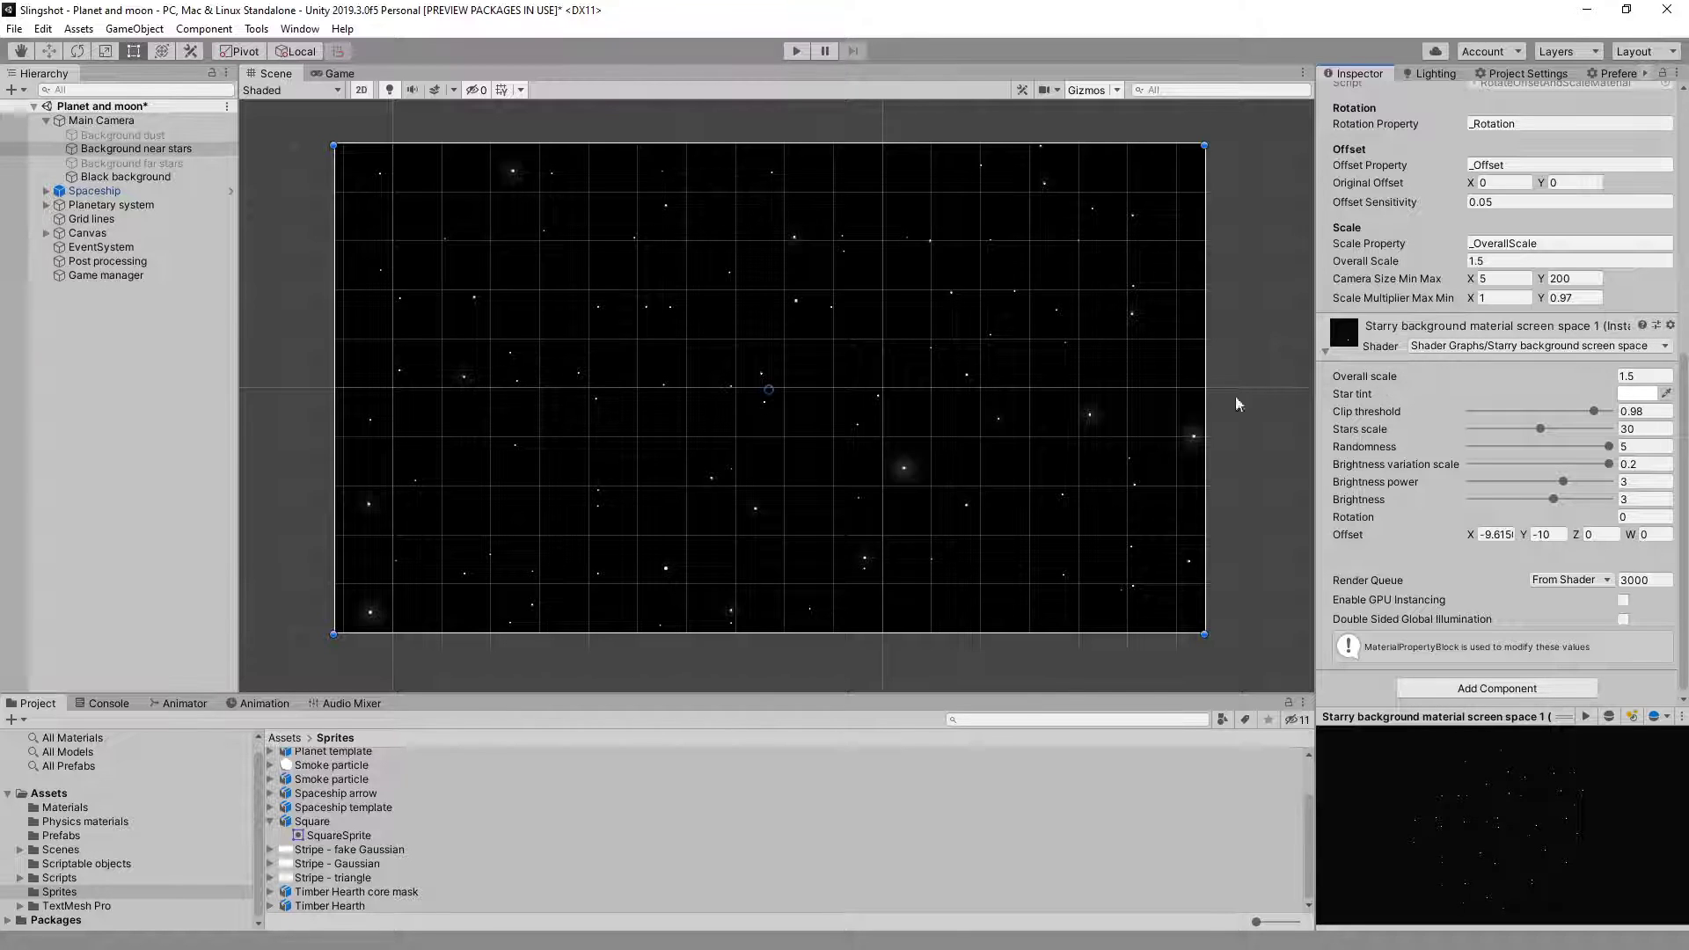
left_click(1380, 381)
mouse_move(1380, 381)
left_mouse_down()
mouse_move(1453, 380)
mouse_move(1295, 402)
mouse_move(1373, 396)
left_mouse_up()
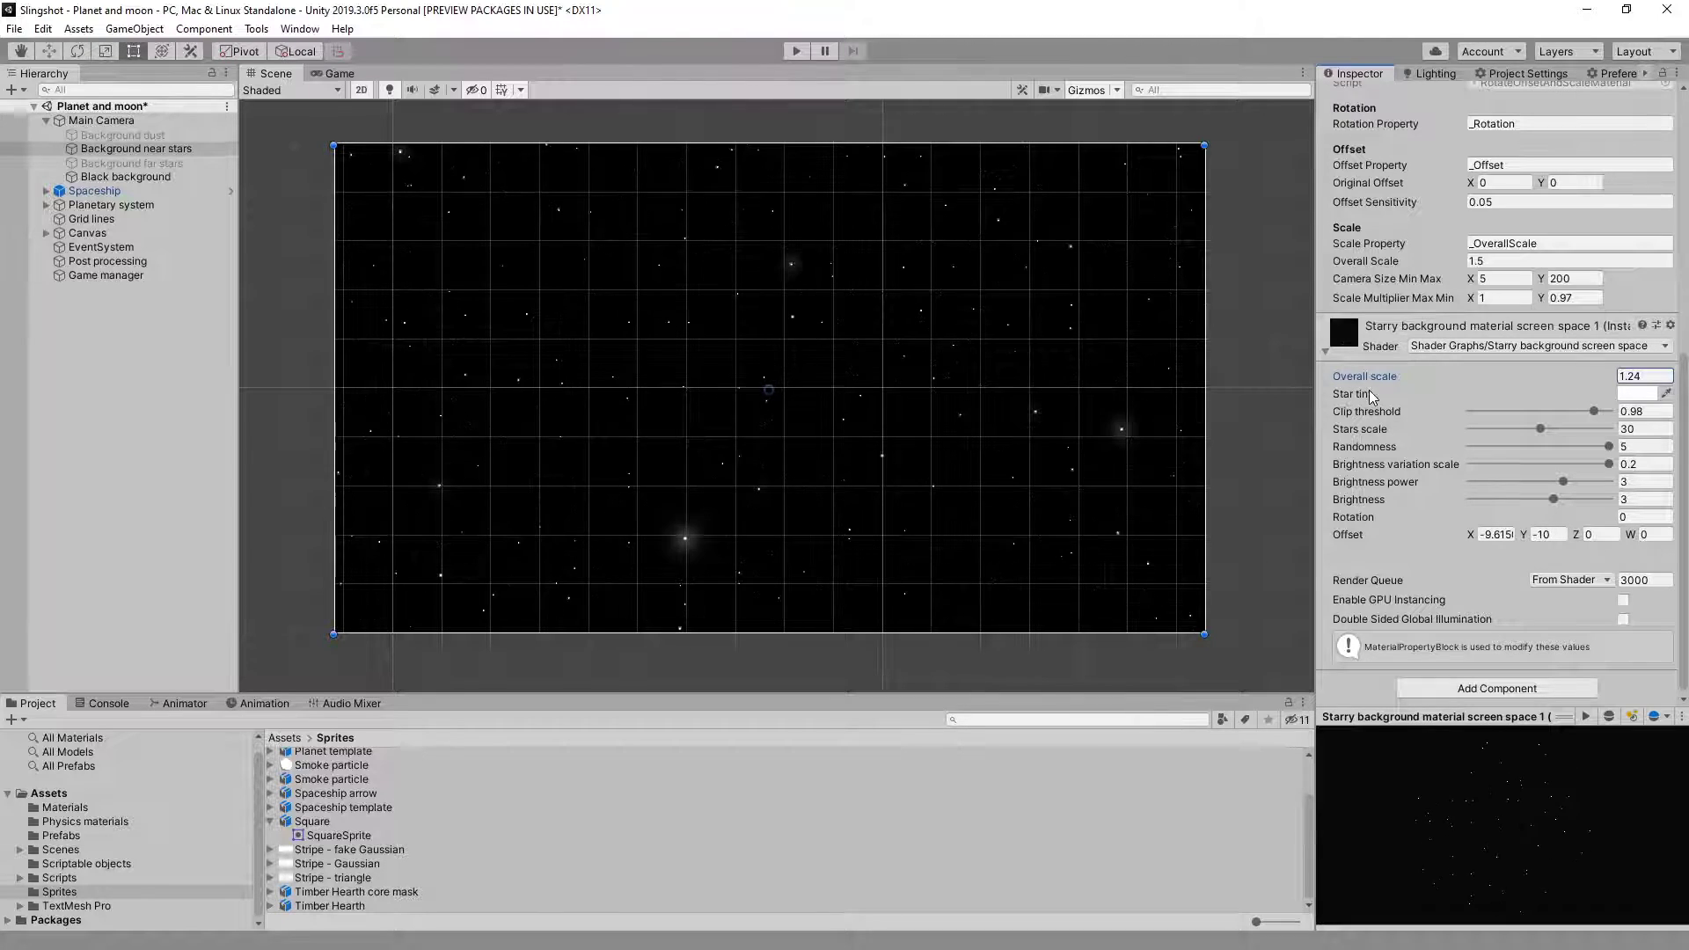
type("1.5")
key("Tab")
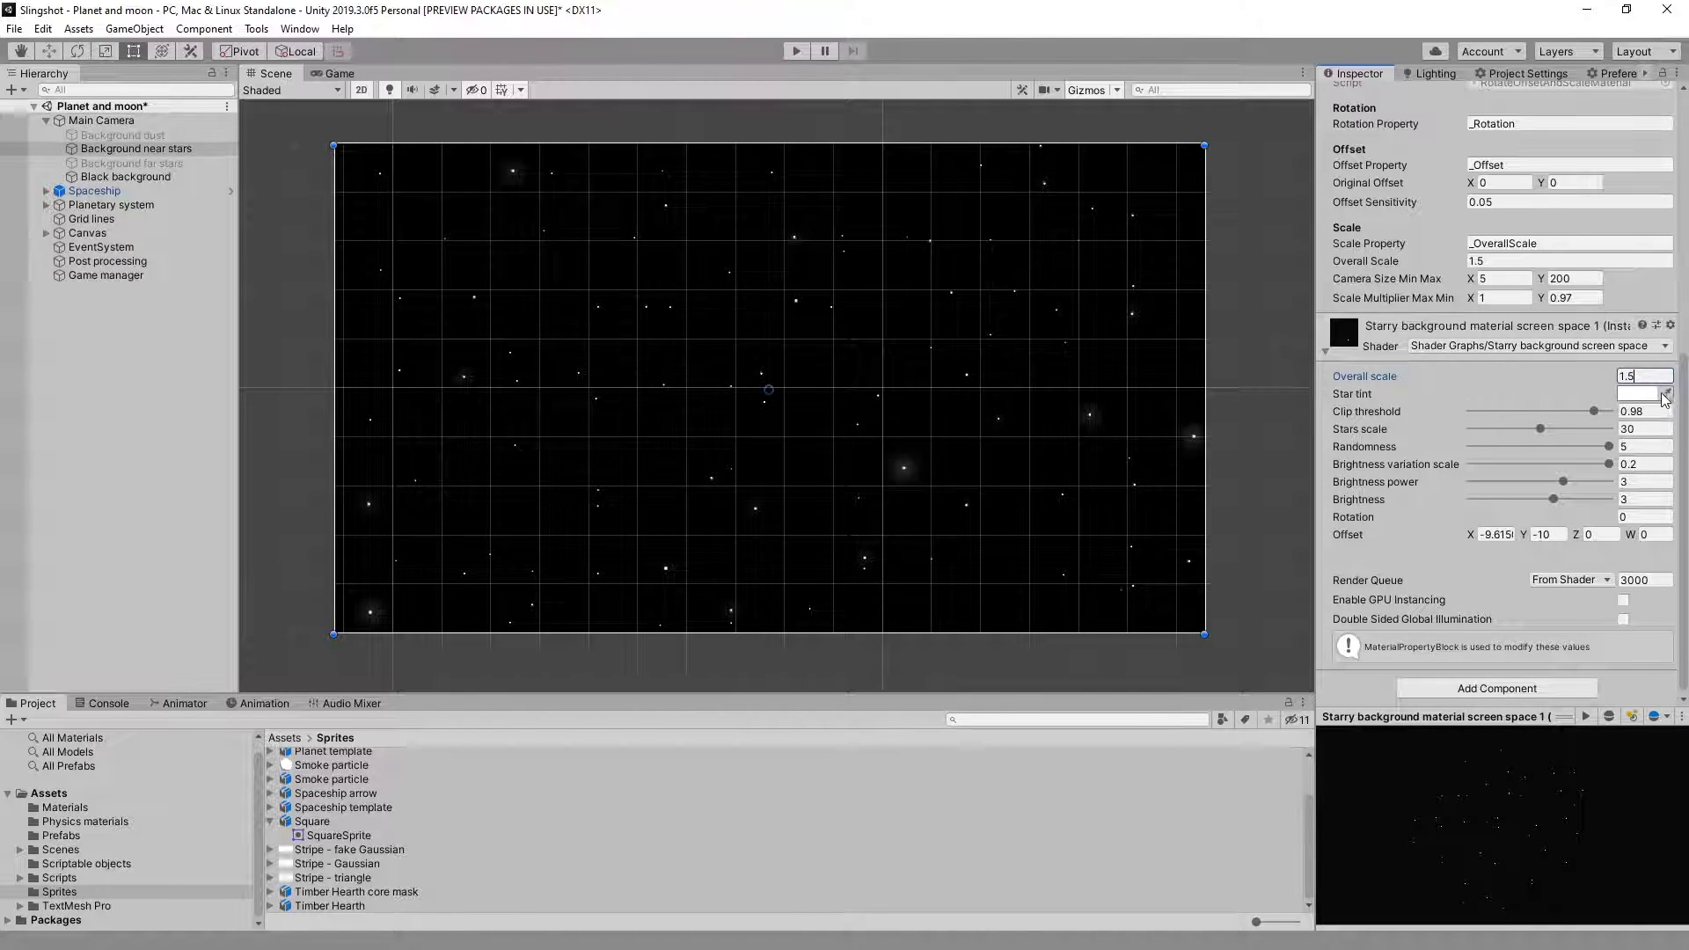
Experiment with the near stars material's Star tint hue, keeping the color white (FFFFFF).
left_click(1638, 393)
mouse_move(1090, 361)
left_mouse_down()
mouse_move(1090, 377)
mouse_move(1114, 334)
mouse_move(1084, 378)
mouse_move(1047, 314)
mouse_move(1093, 336)
mouse_move(1034, 320)
left_mouse_up()
left_click_drag(1172, 326, 1148, 303)
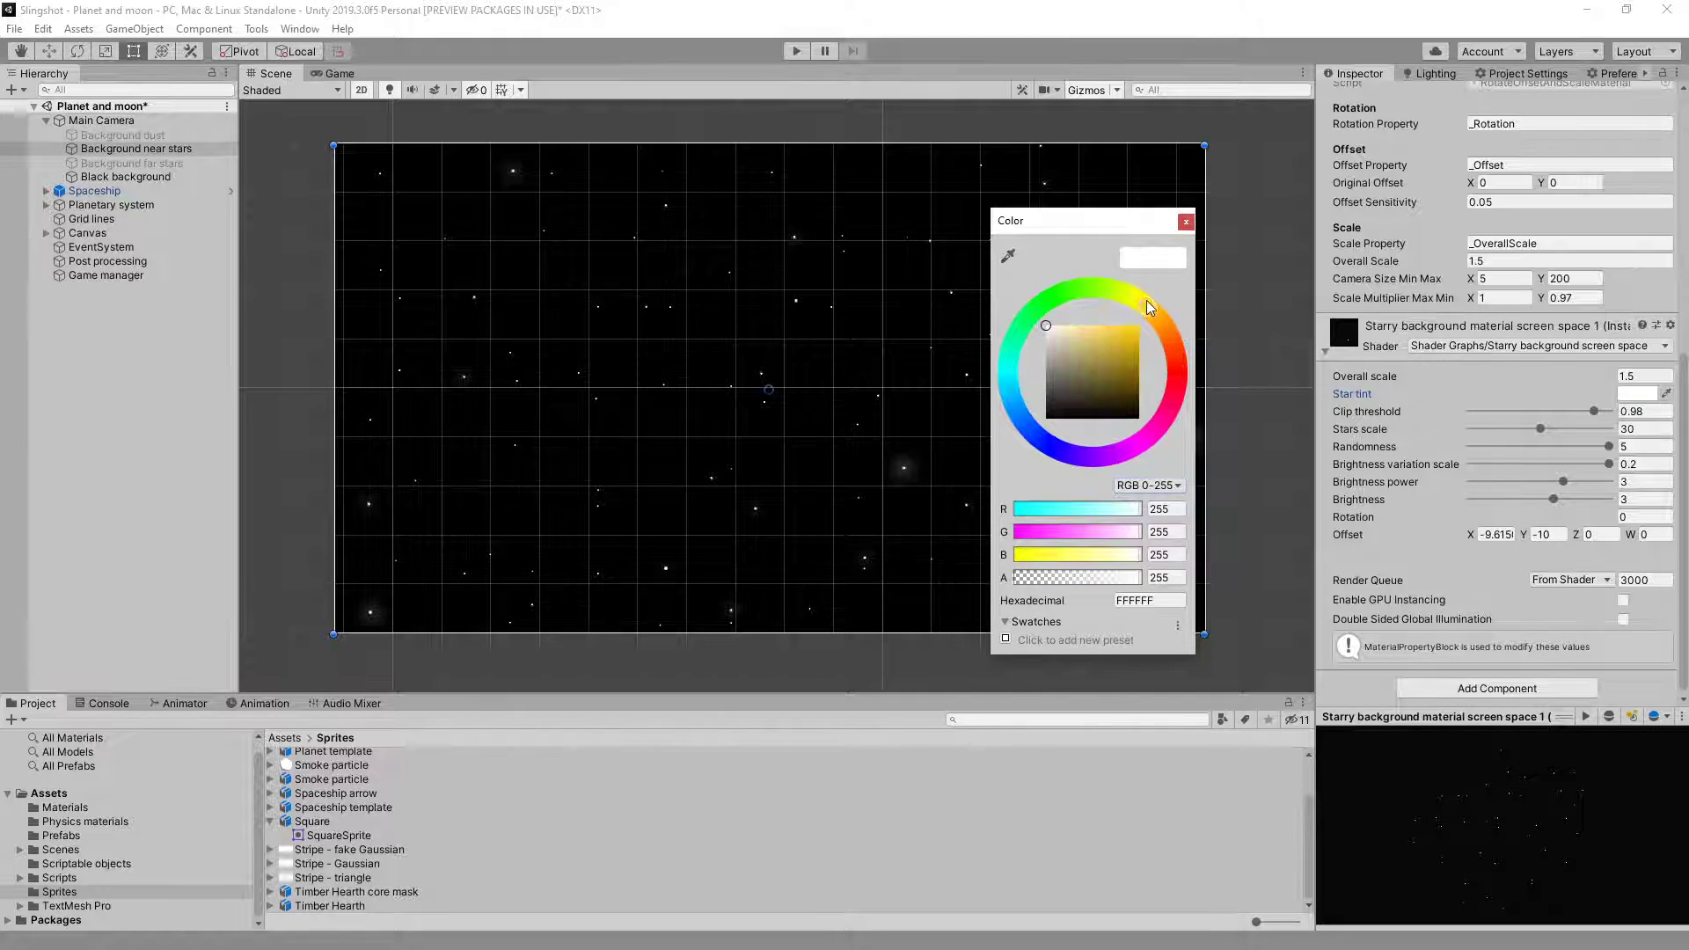
mouse_move(1047, 327)
left_mouse_down()
mouse_move(1068, 360)
mouse_move(1135, 349)
mouse_move(1032, 315)
left_mouse_up()
left_click(1186, 221)
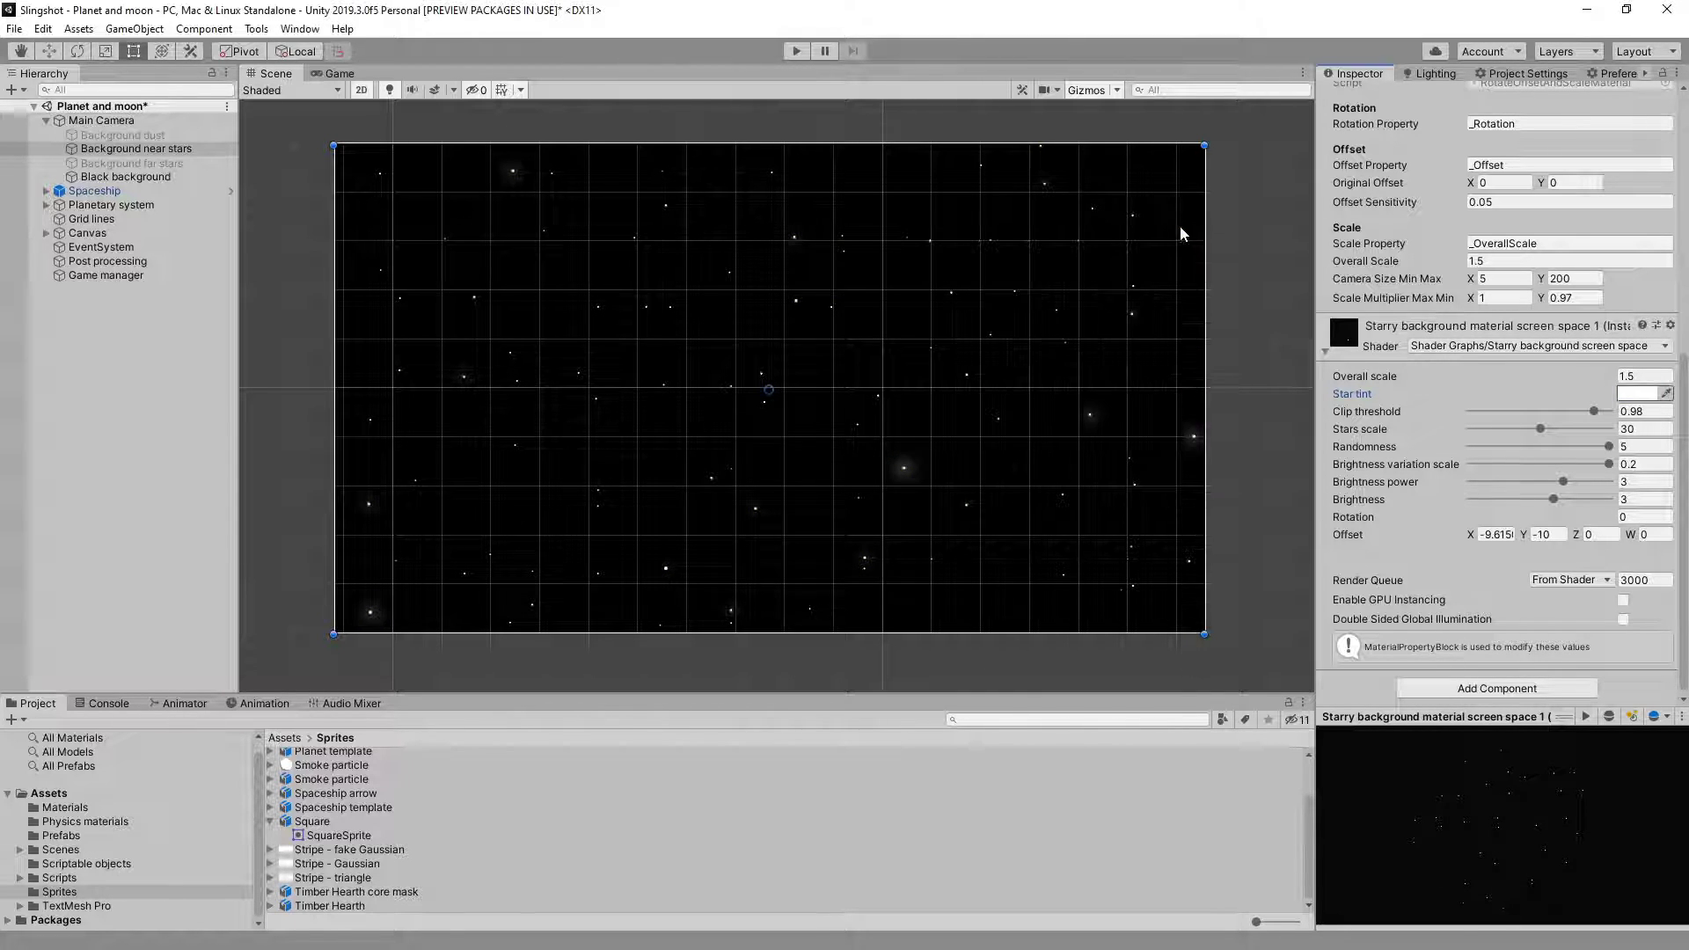
Compare the far stars' material settings and test the near stars' Clip threshold, leaving it at 0.98.
left_click(132, 163)
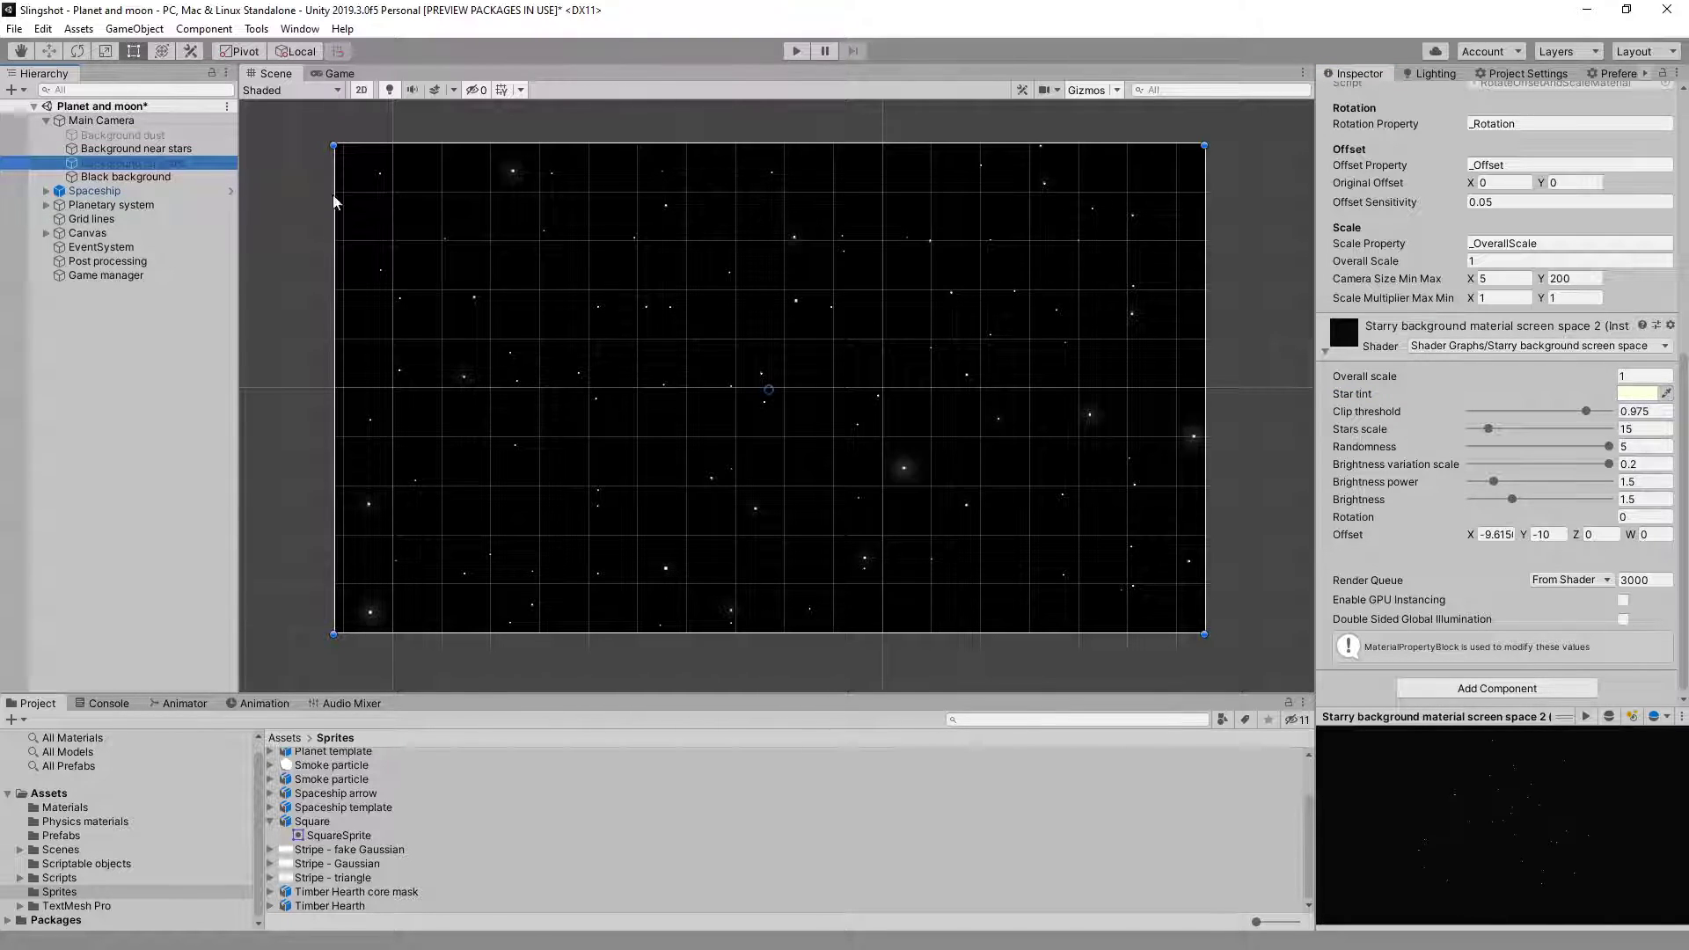
left_click(138, 150)
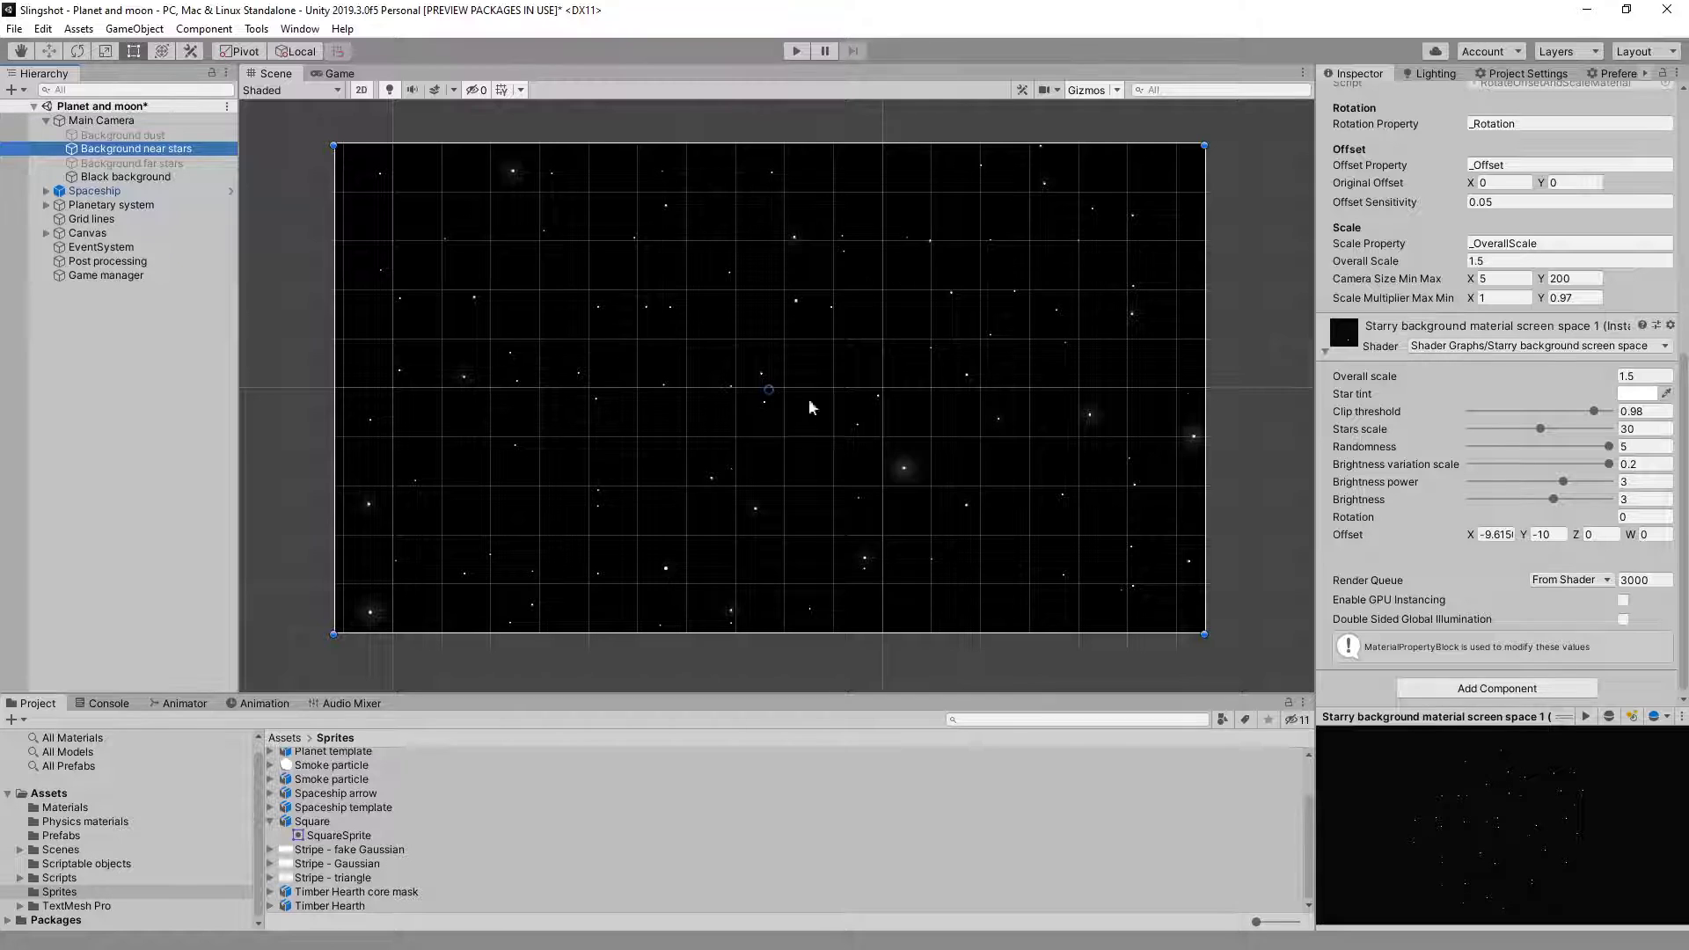
mouse_move(1597, 412)
left_mouse_down()
mouse_move(1491, 419)
mouse_move(1595, 414)
left_mouse_up()
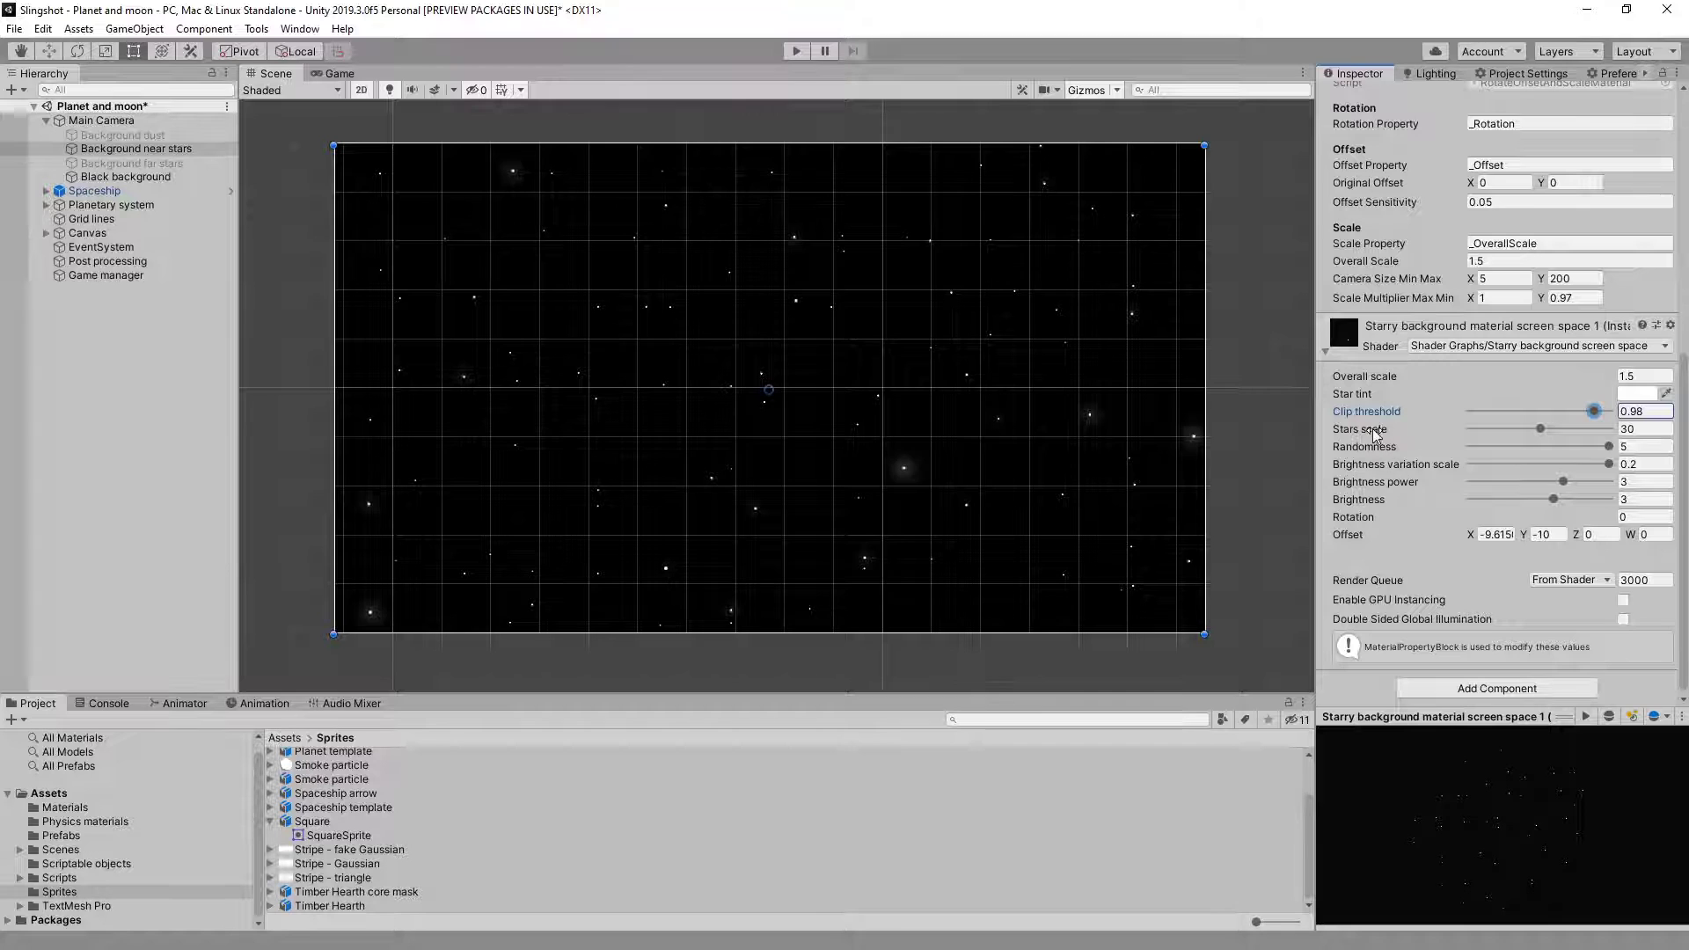
Test the near stars material with Stars scale 44 and Brightness variation scale 0.2, and return Stars scale to 30.
left_click_drag(1545, 428, 1590, 429)
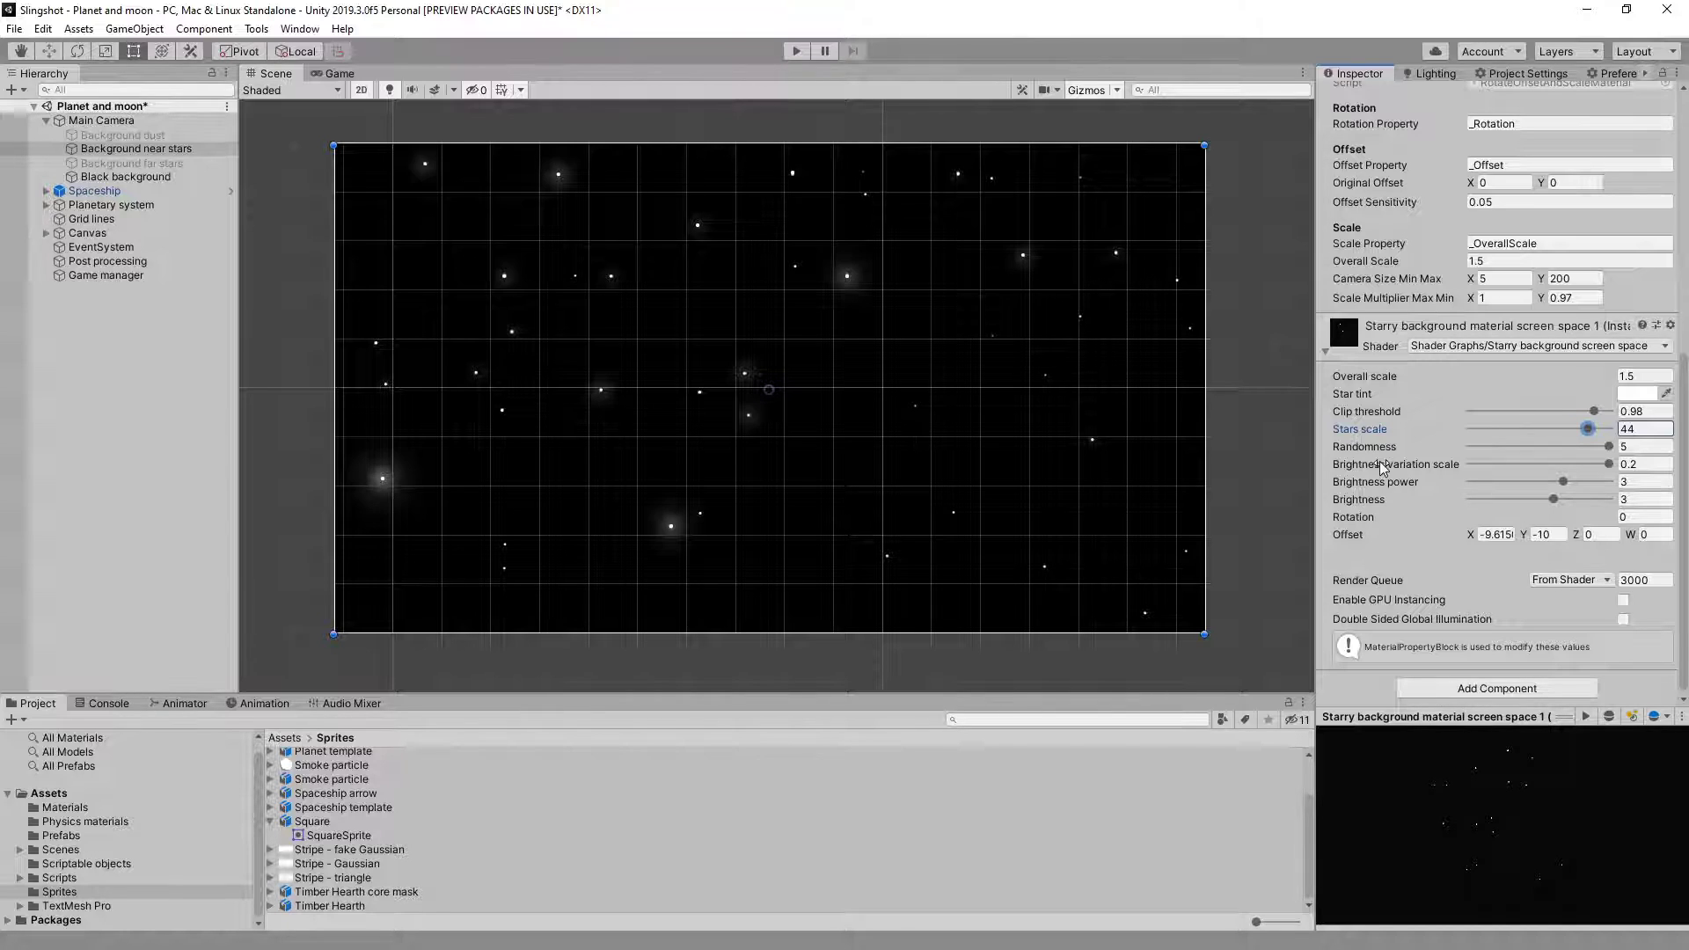
left_click(1609, 465)
mouse_move(1612, 469)
left_mouse_down()
mouse_move(1467, 480)
mouse_move(1624, 466)
left_mouse_up()
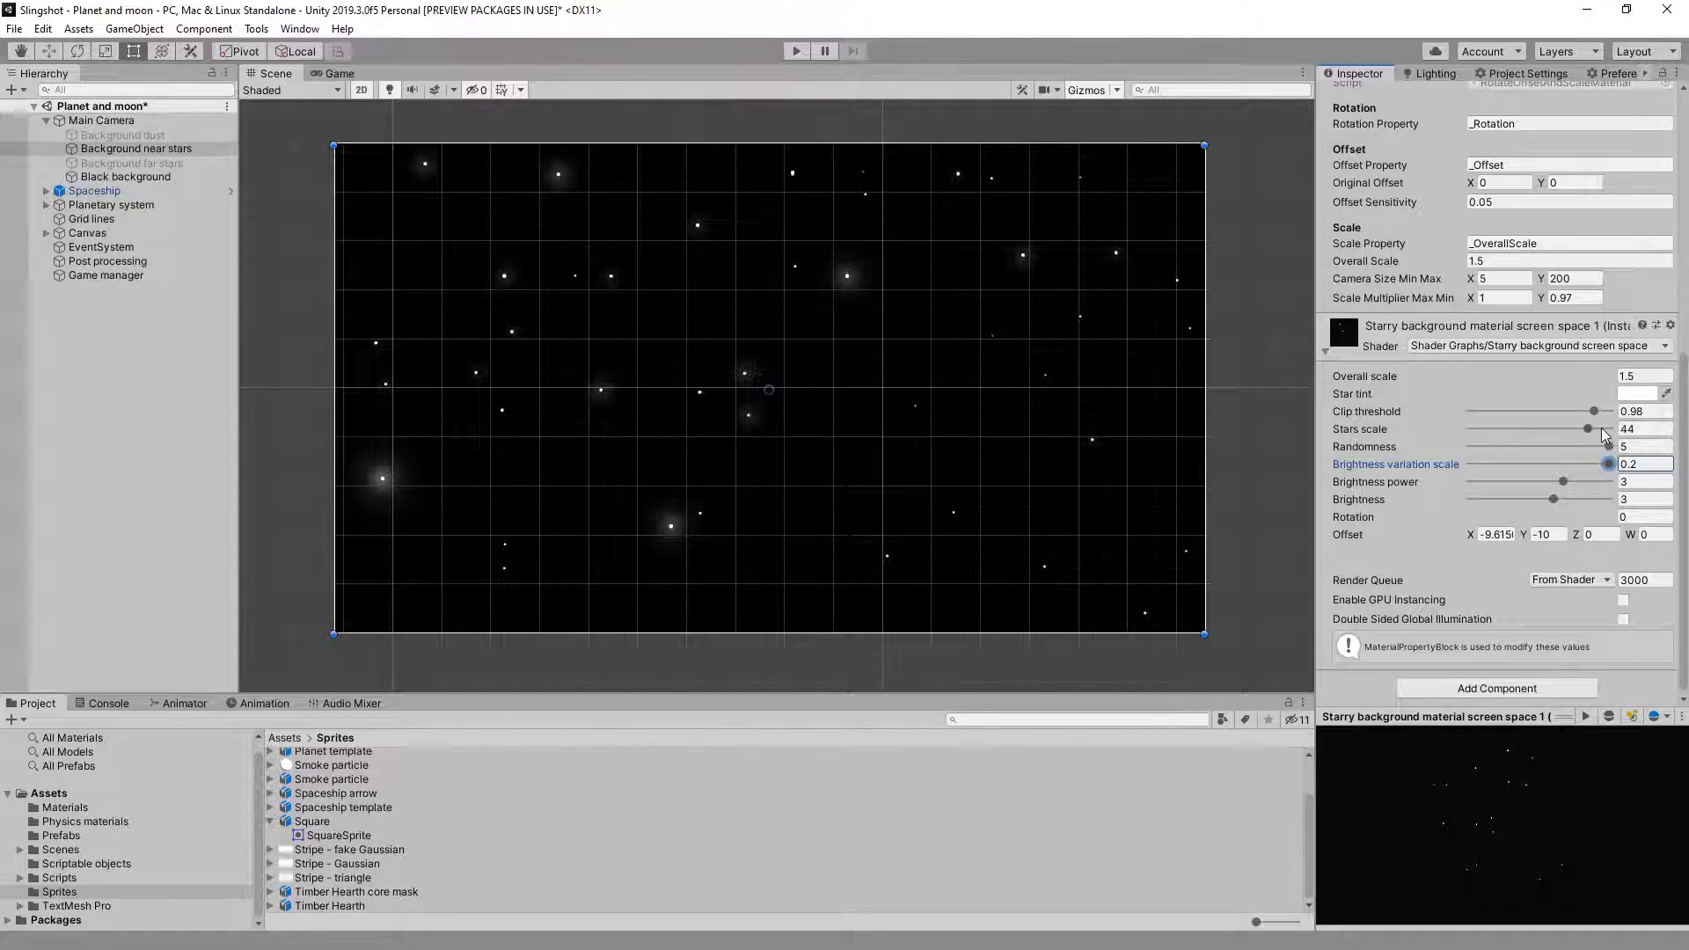
left_click_drag(1573, 432, 1559, 440)
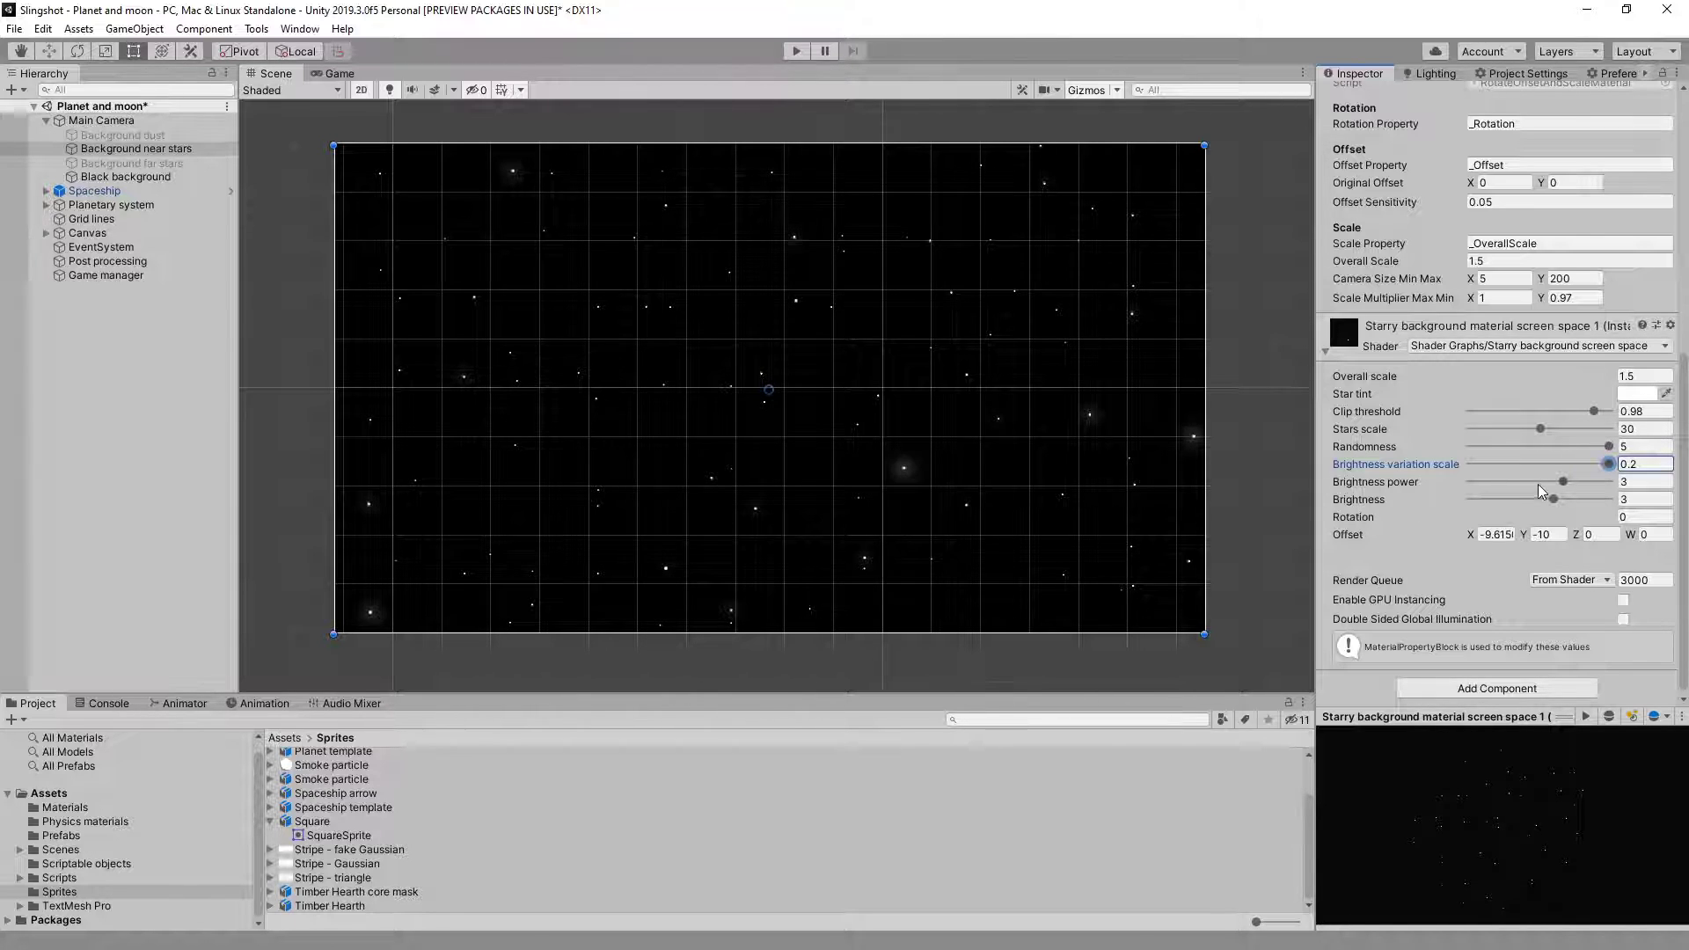
Test the near stars material with Randomness 0, Brightness power 3.19 and Brightness 3.8, restoring them to 5, 3 and 3.
left_click_drag(1609, 446, 1450, 453)
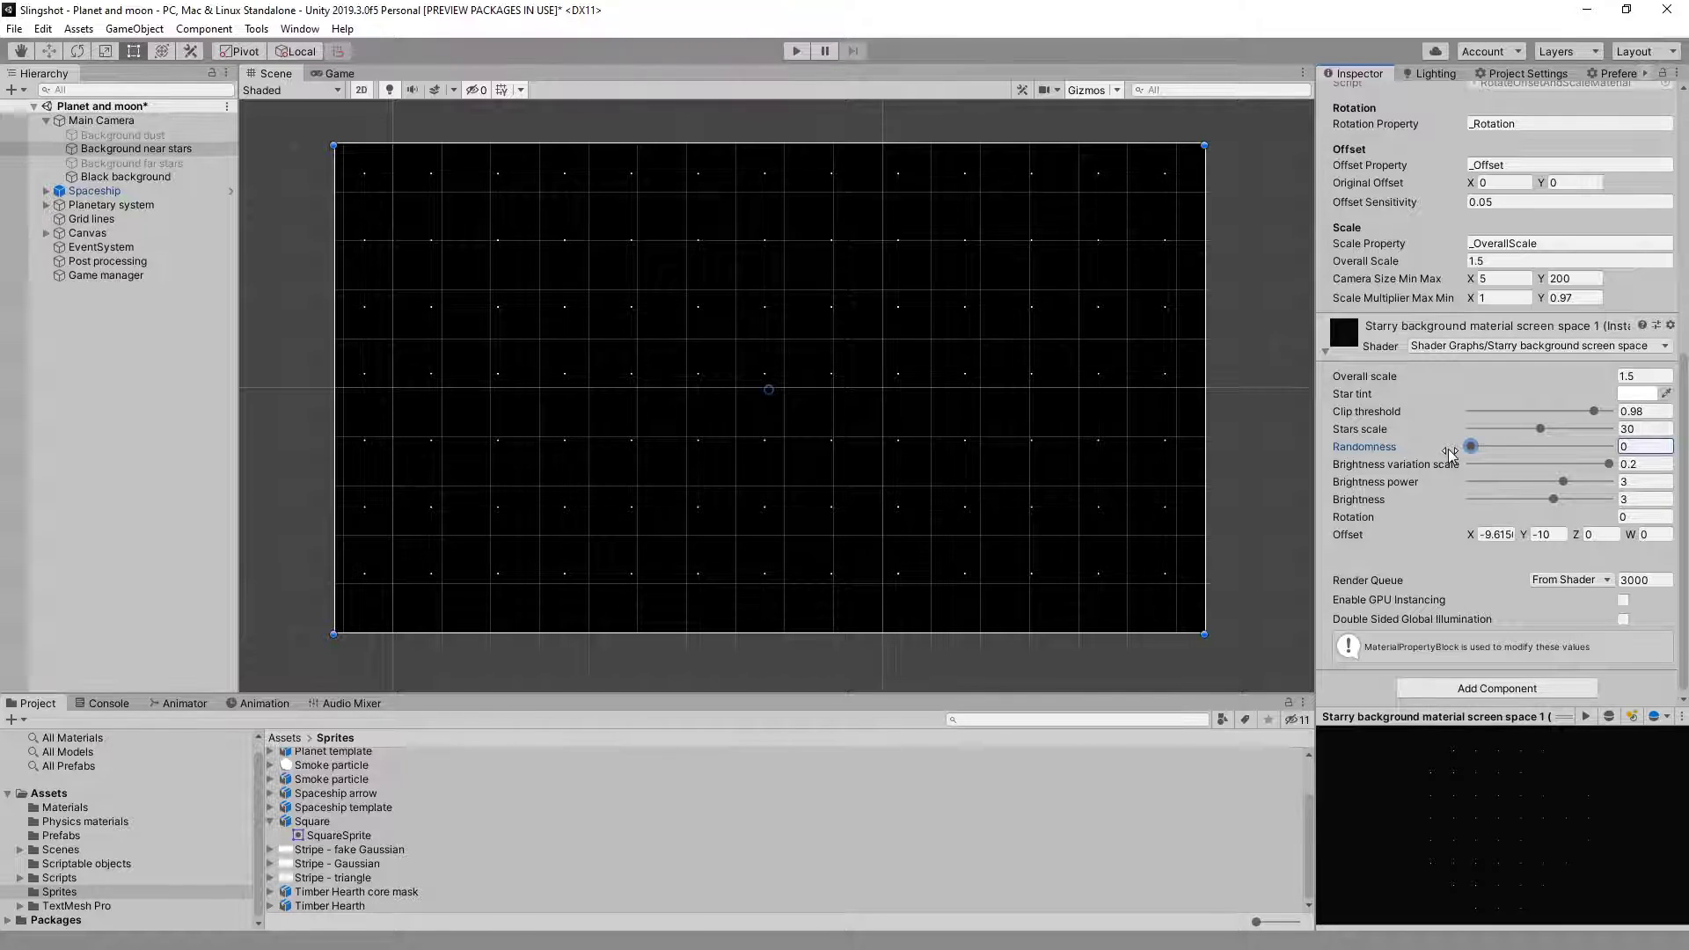
left_click_drag(1450, 453, 1610, 450)
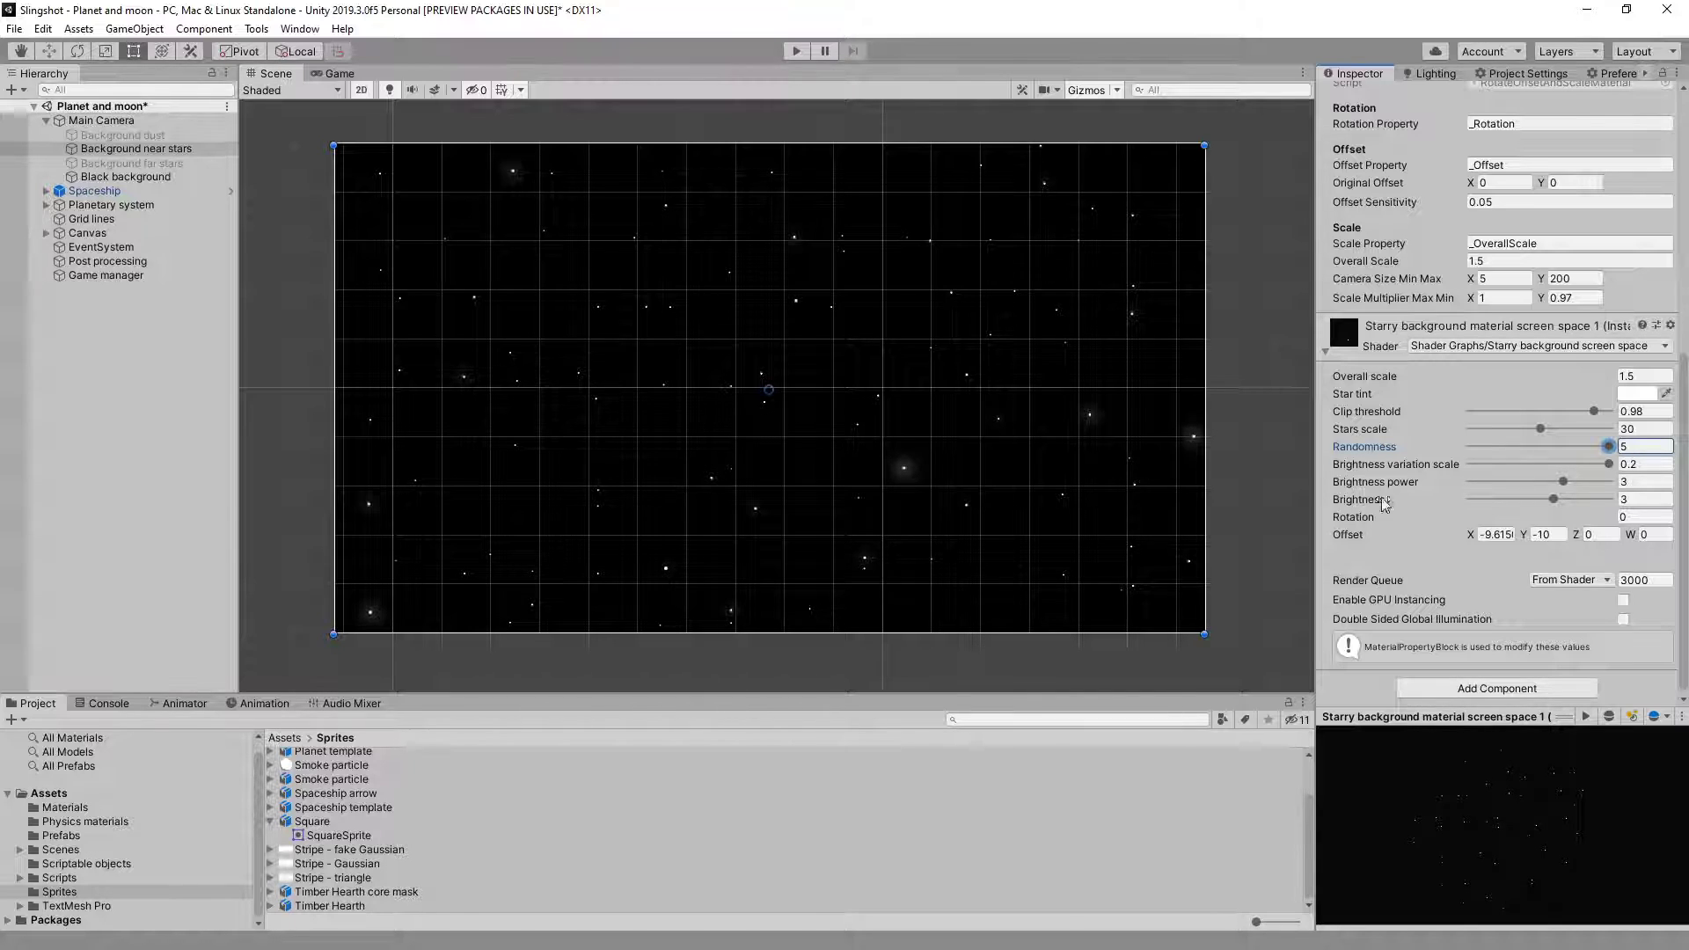
mouse_move(1553, 498)
left_mouse_down()
mouse_move(1594, 500)
mouse_move(1513, 488)
mouse_move(1613, 490)
mouse_move(1533, 507)
mouse_move(1552, 507)
left_mouse_up()
left_click(1570, 500)
key("ctrl+z")
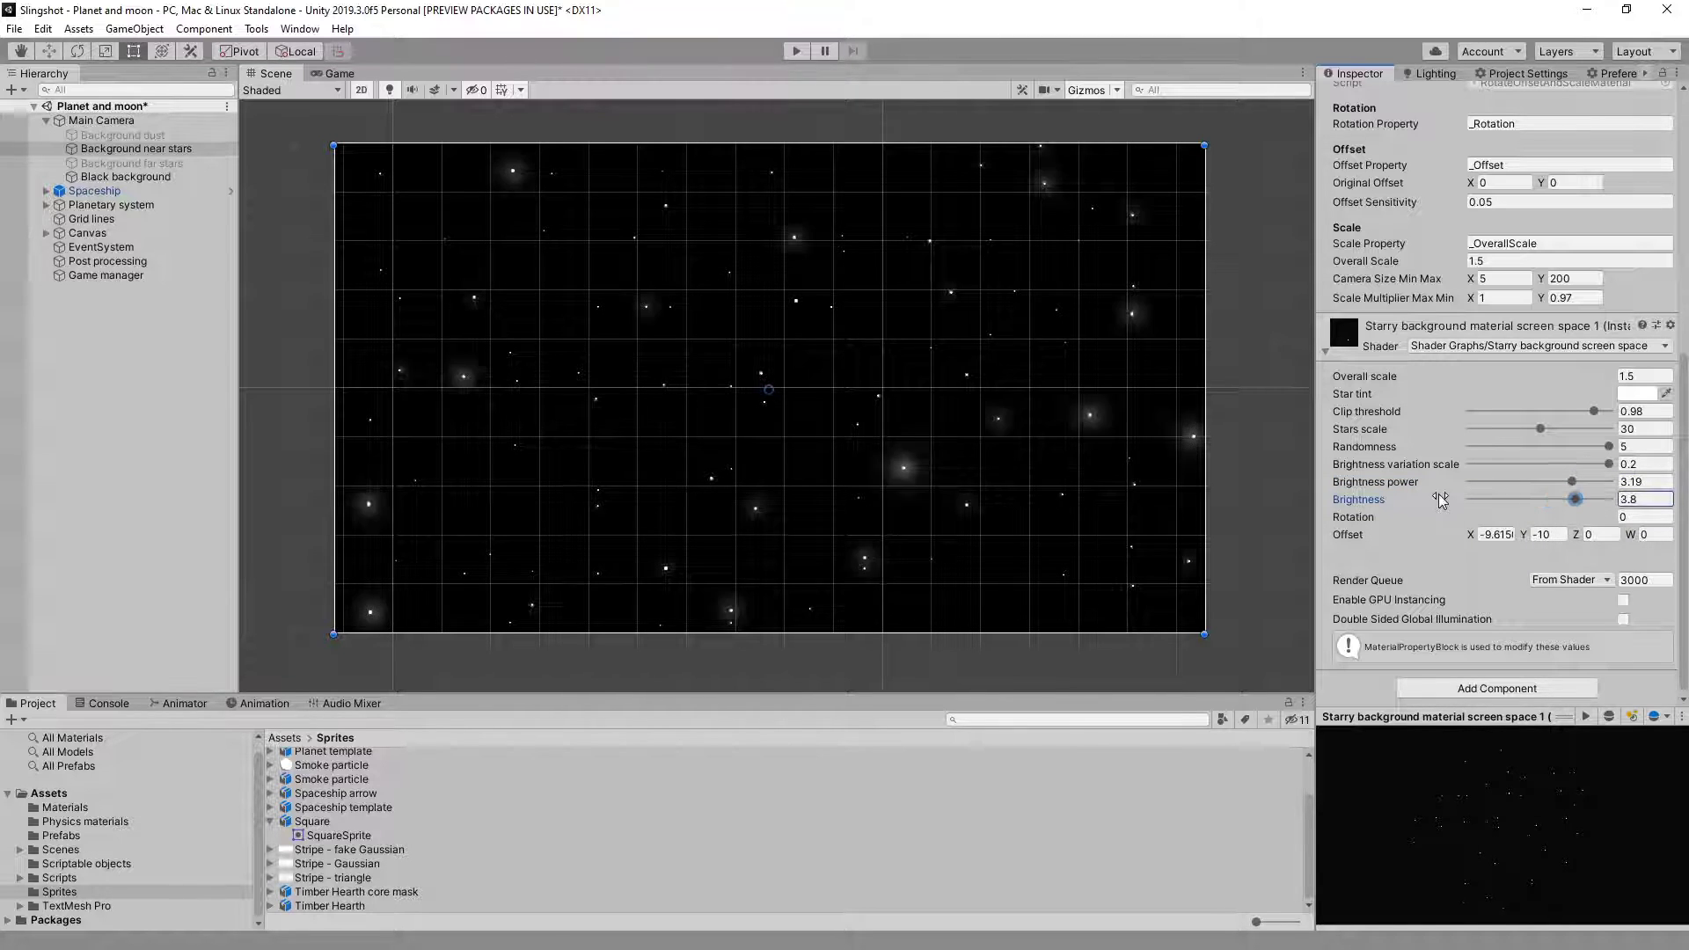
key("ctrl+z")
key("ctrl+z")
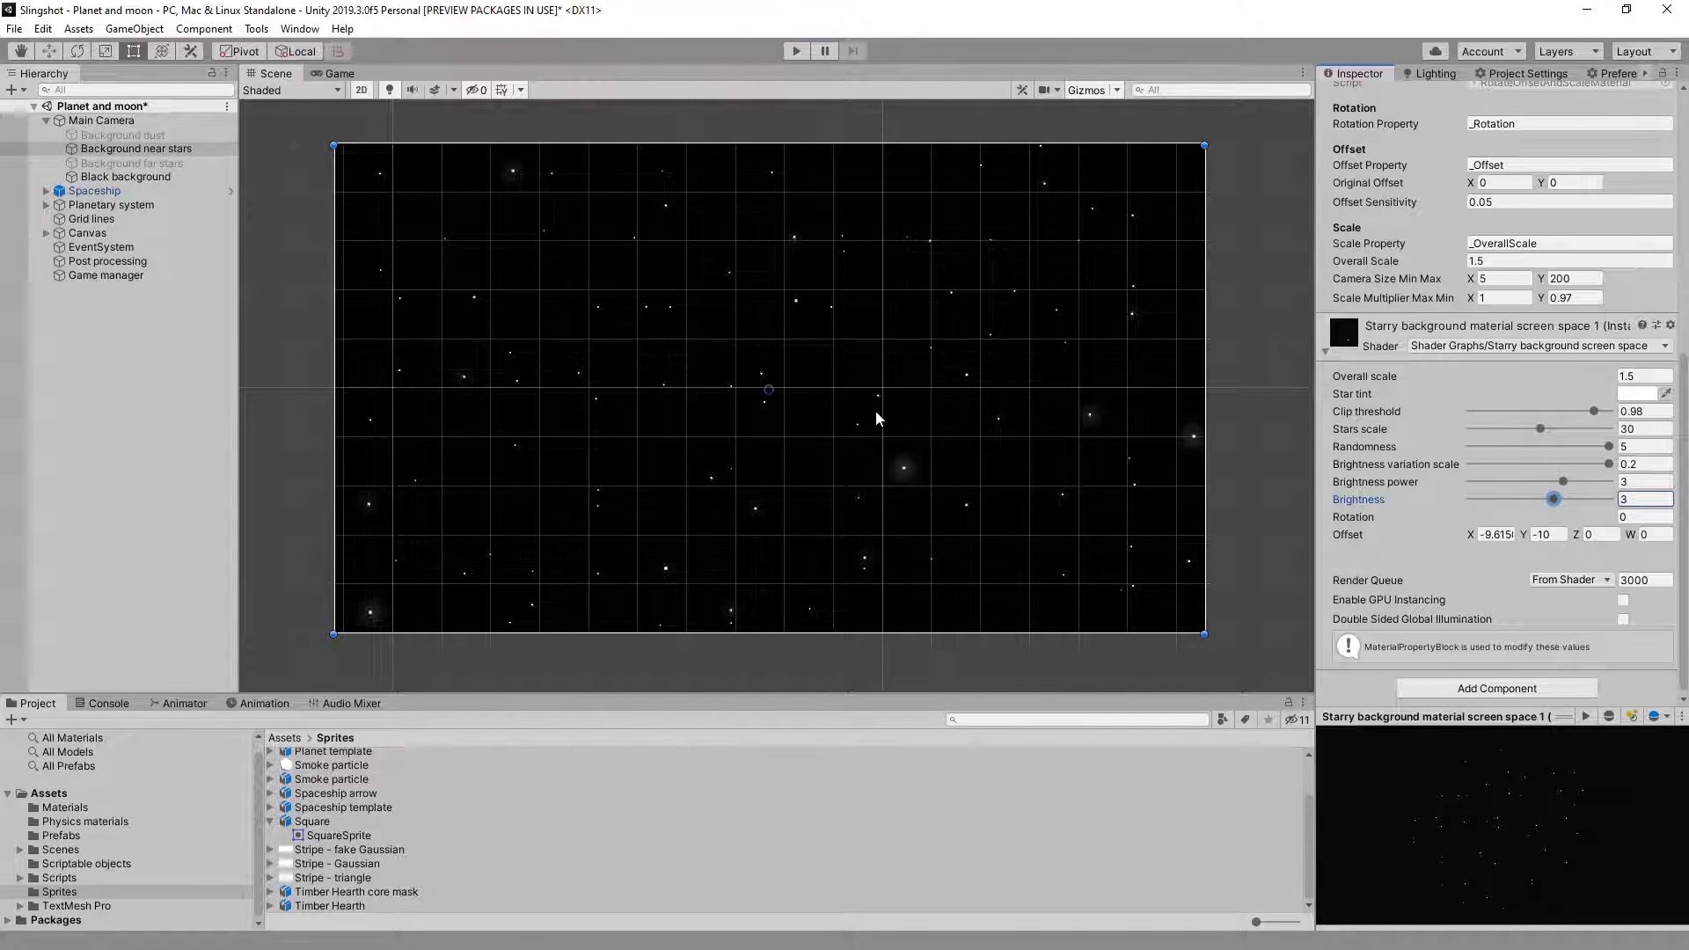
Try a Rotation of 0.39 on the near stars material, undo it, and try an Offset of X -13.96 and Y -9.04.
mouse_move(1362, 519)
left_mouse_down()
mouse_move(1021, 540)
mouse_move(1408, 517)
mouse_move(1253, 526)
mouse_move(1245, 541)
mouse_move(1377, 522)
left_mouse_up()
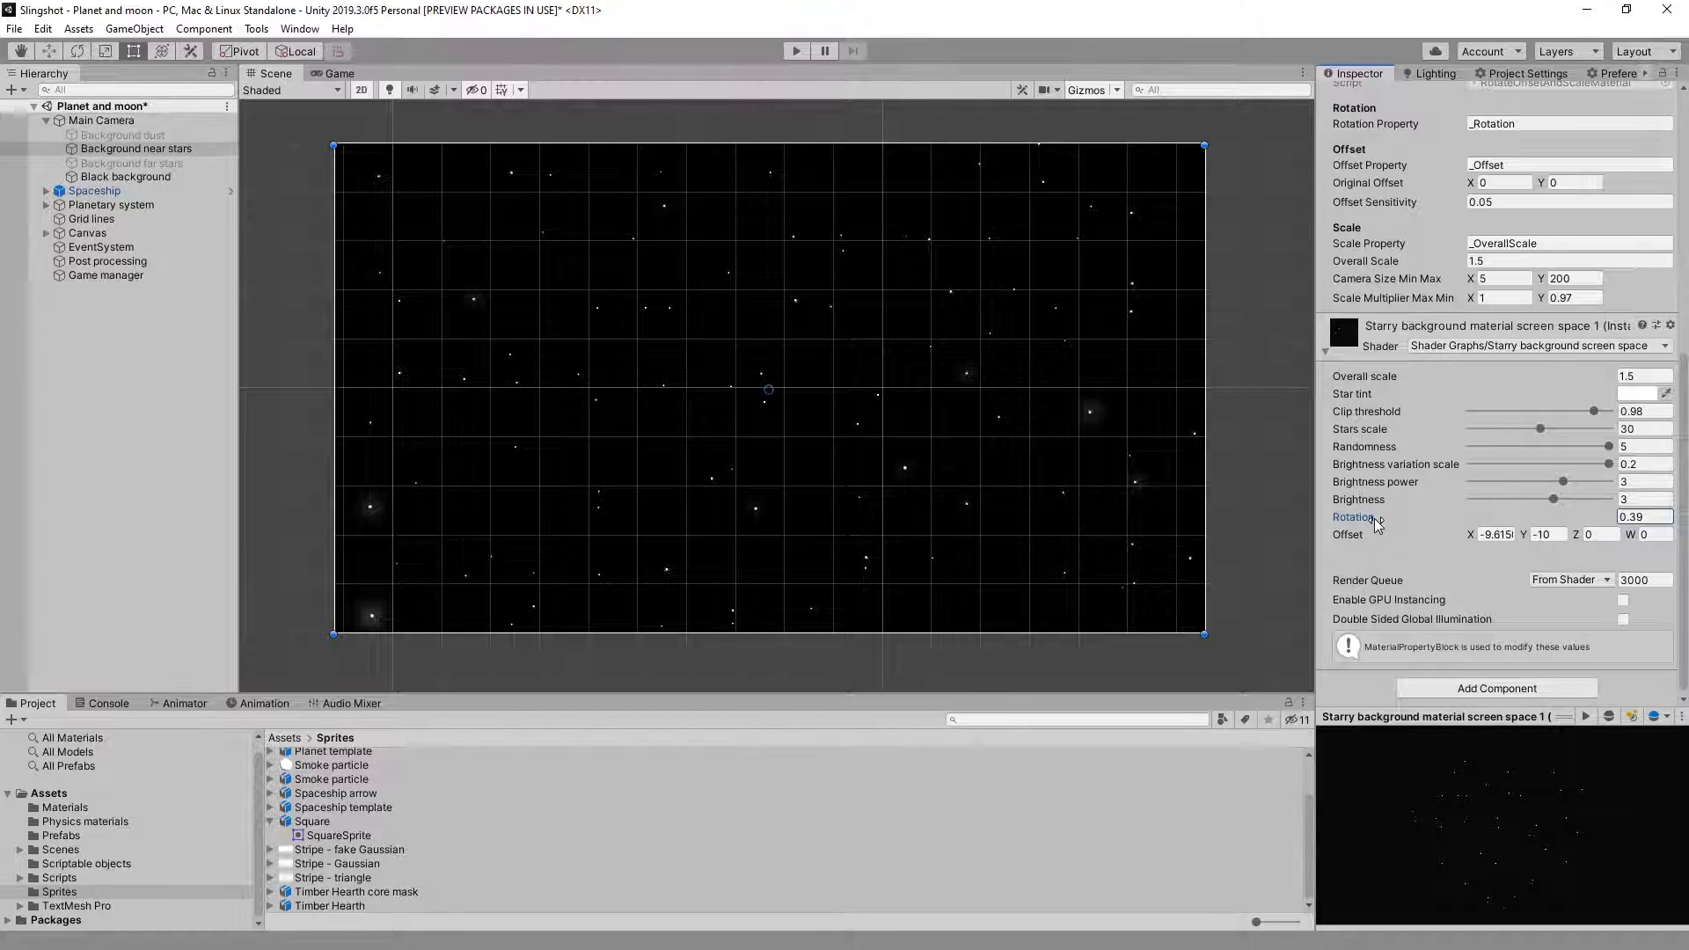
key("ctrl+z")
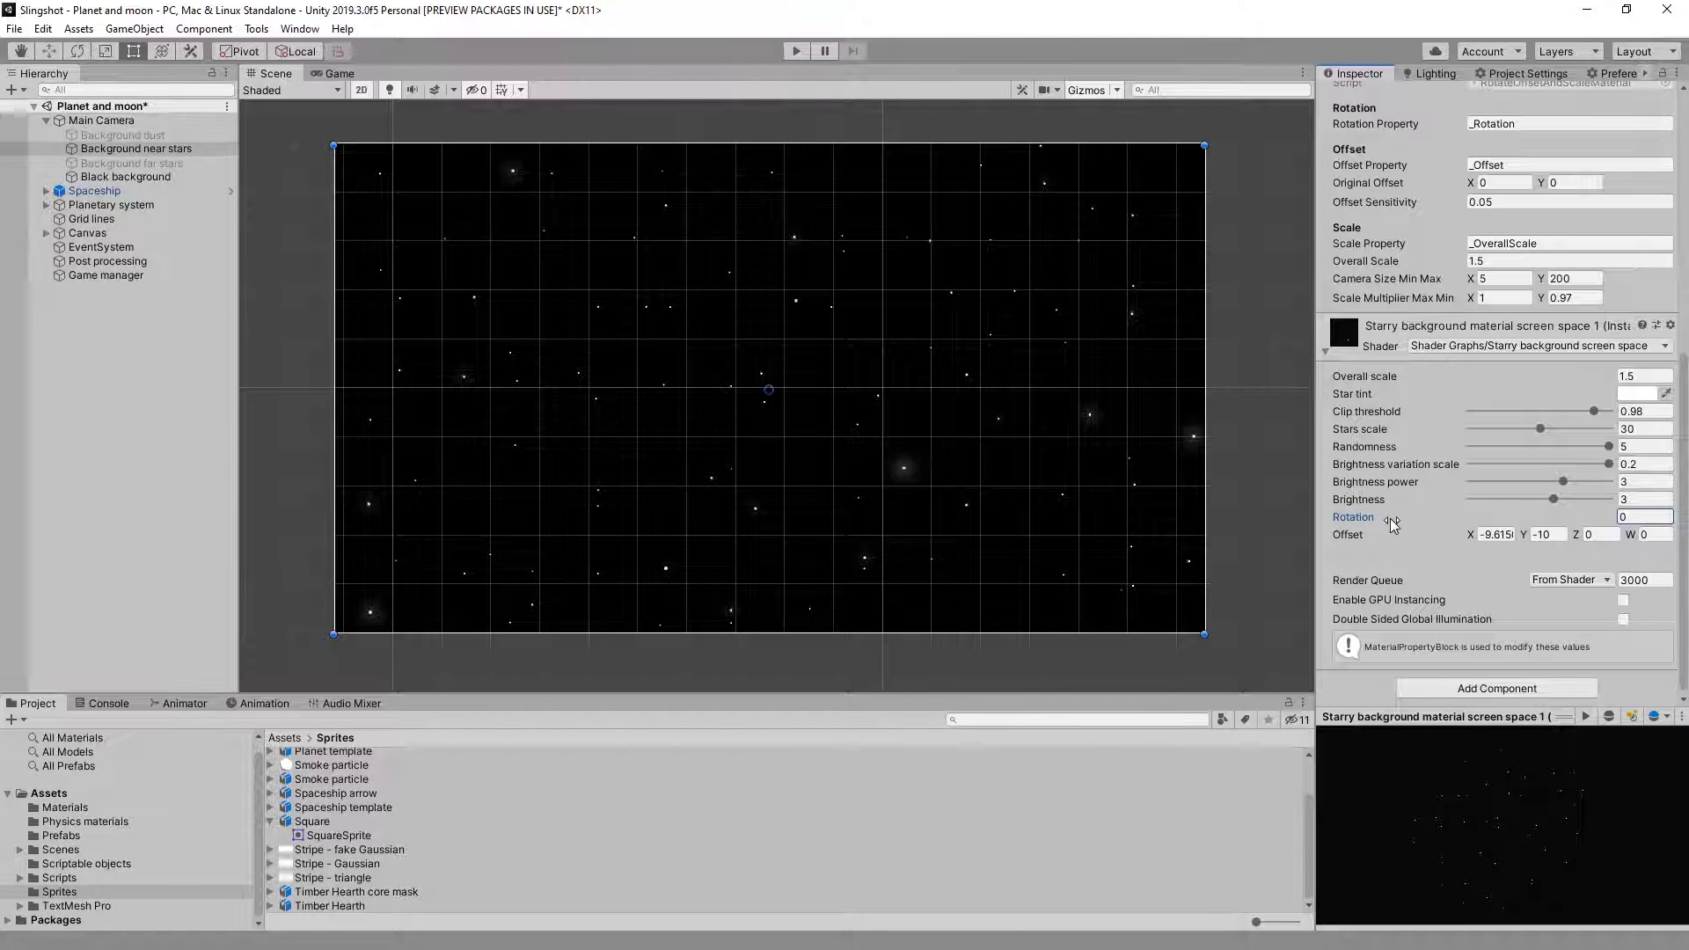
left_click_drag(1481, 529, 1671, 528)
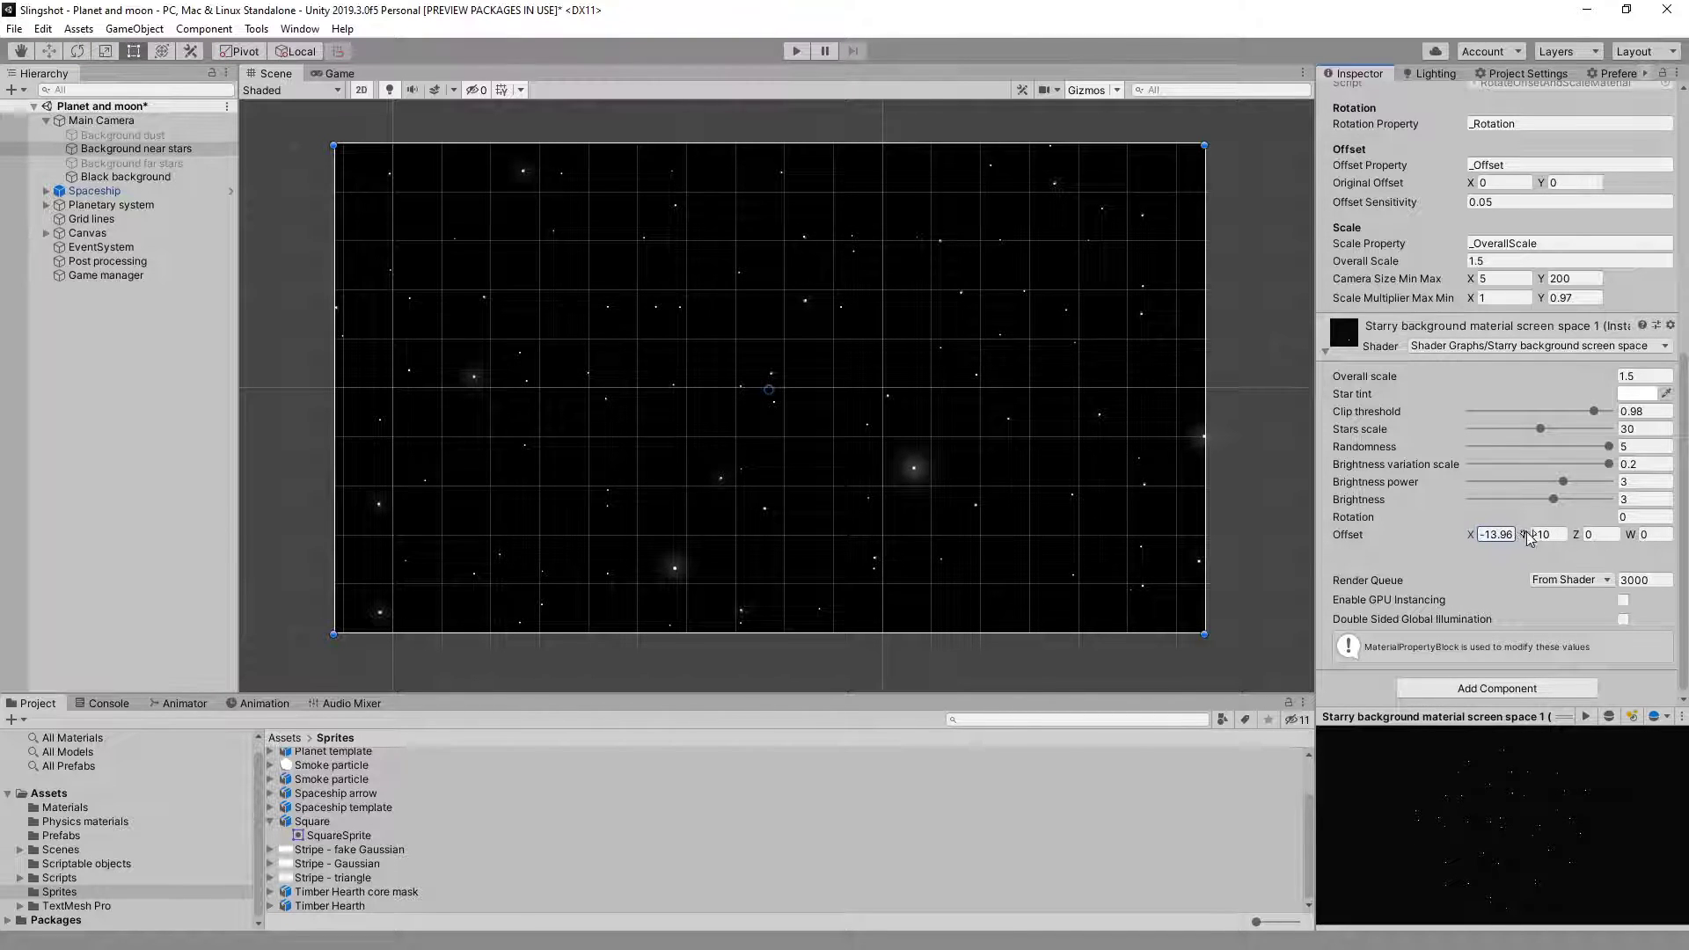
left_click_drag(1572, 519, 1450, 508)
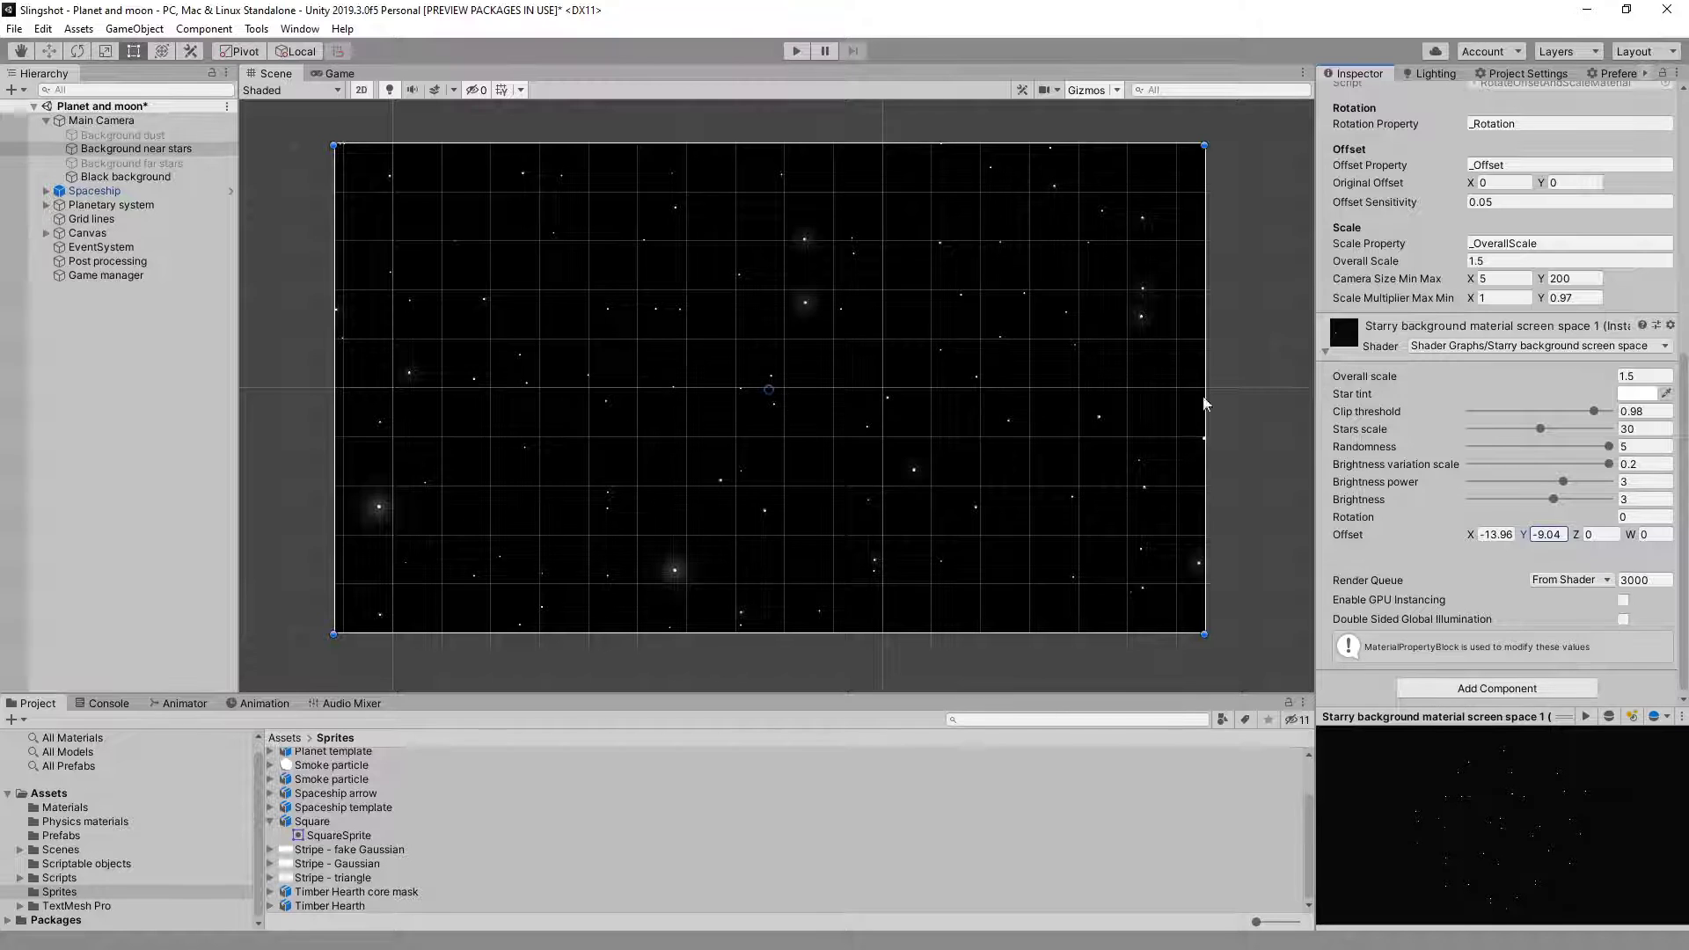
Re-enable the Rotate Offset And Scale Material script on the near stars background.
scroll(1484, 320, "up", 10)
scroll(1483, 319, "down", 4)
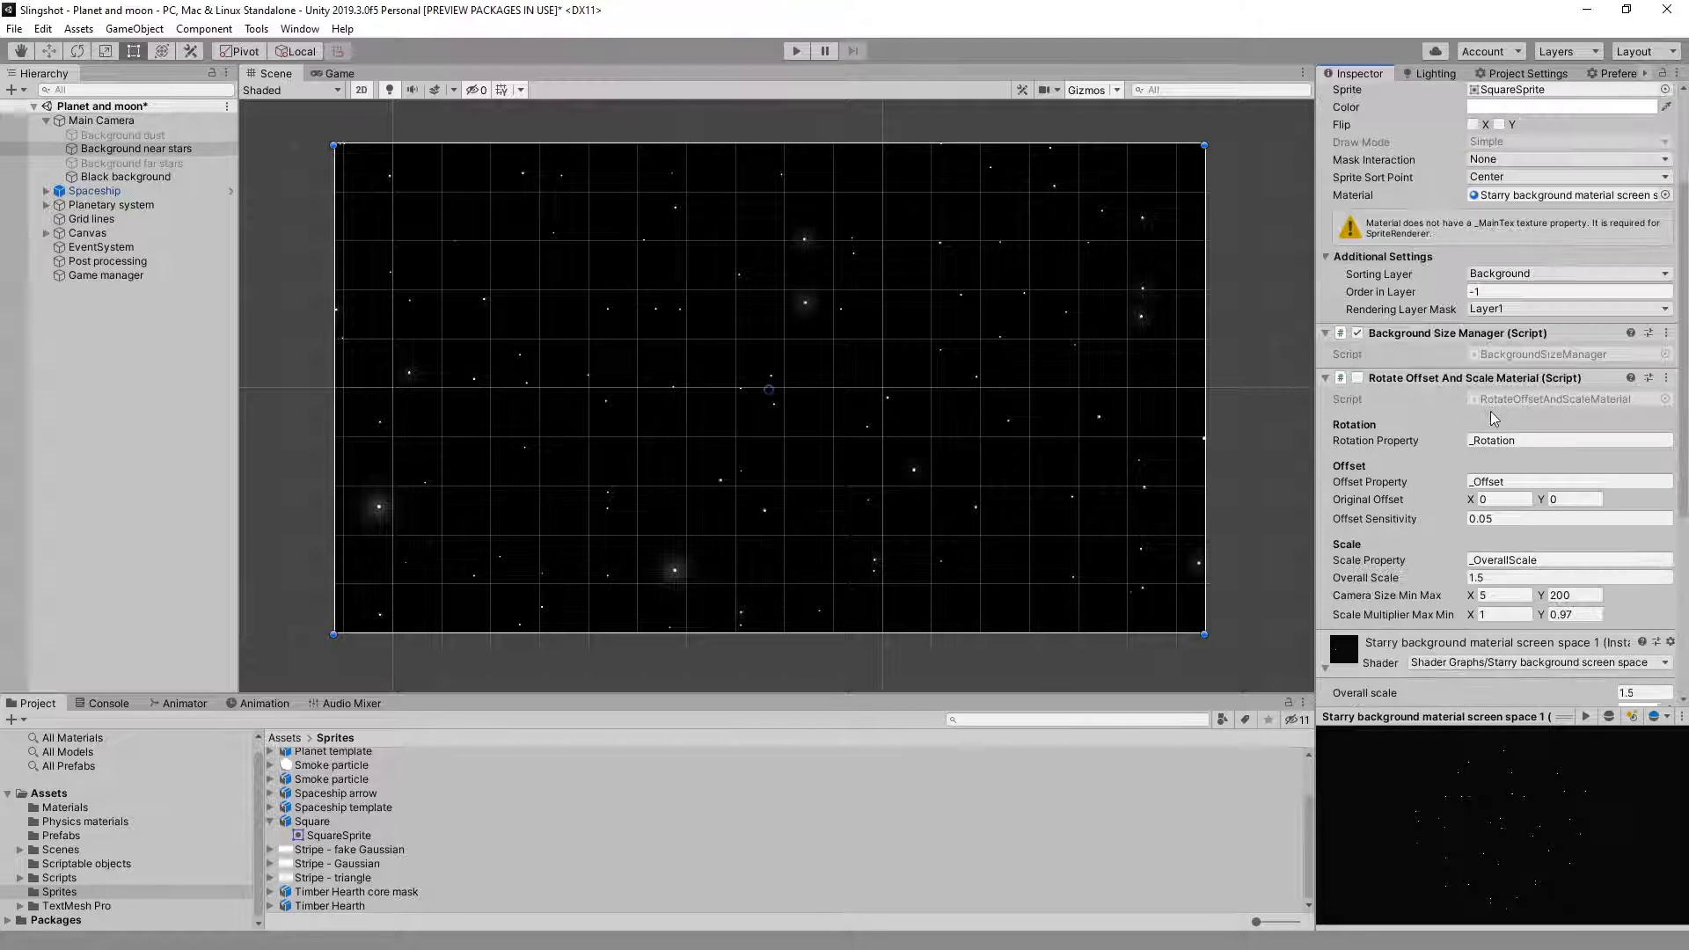
left_click(1359, 380)
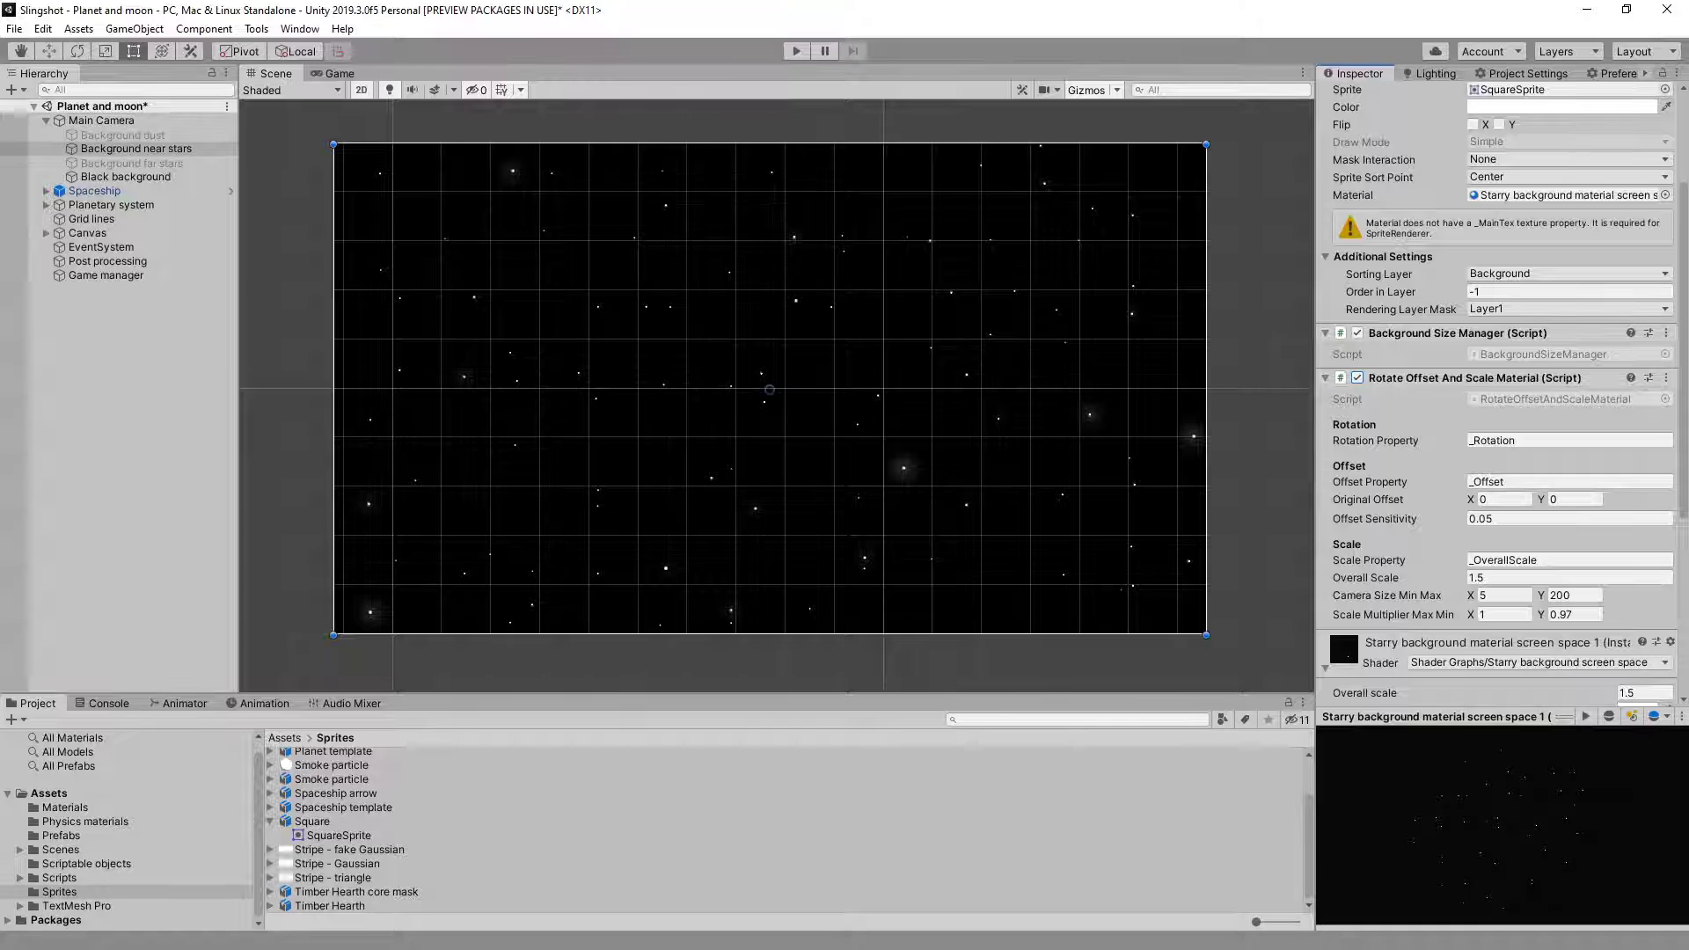
Reposition the Starry background screen space shader graph window and its Blackboard to leave the node graph unobstructed.
left_click_drag(660, 714, 859, 20)
left_click_drag(109, 253, 75, 598)
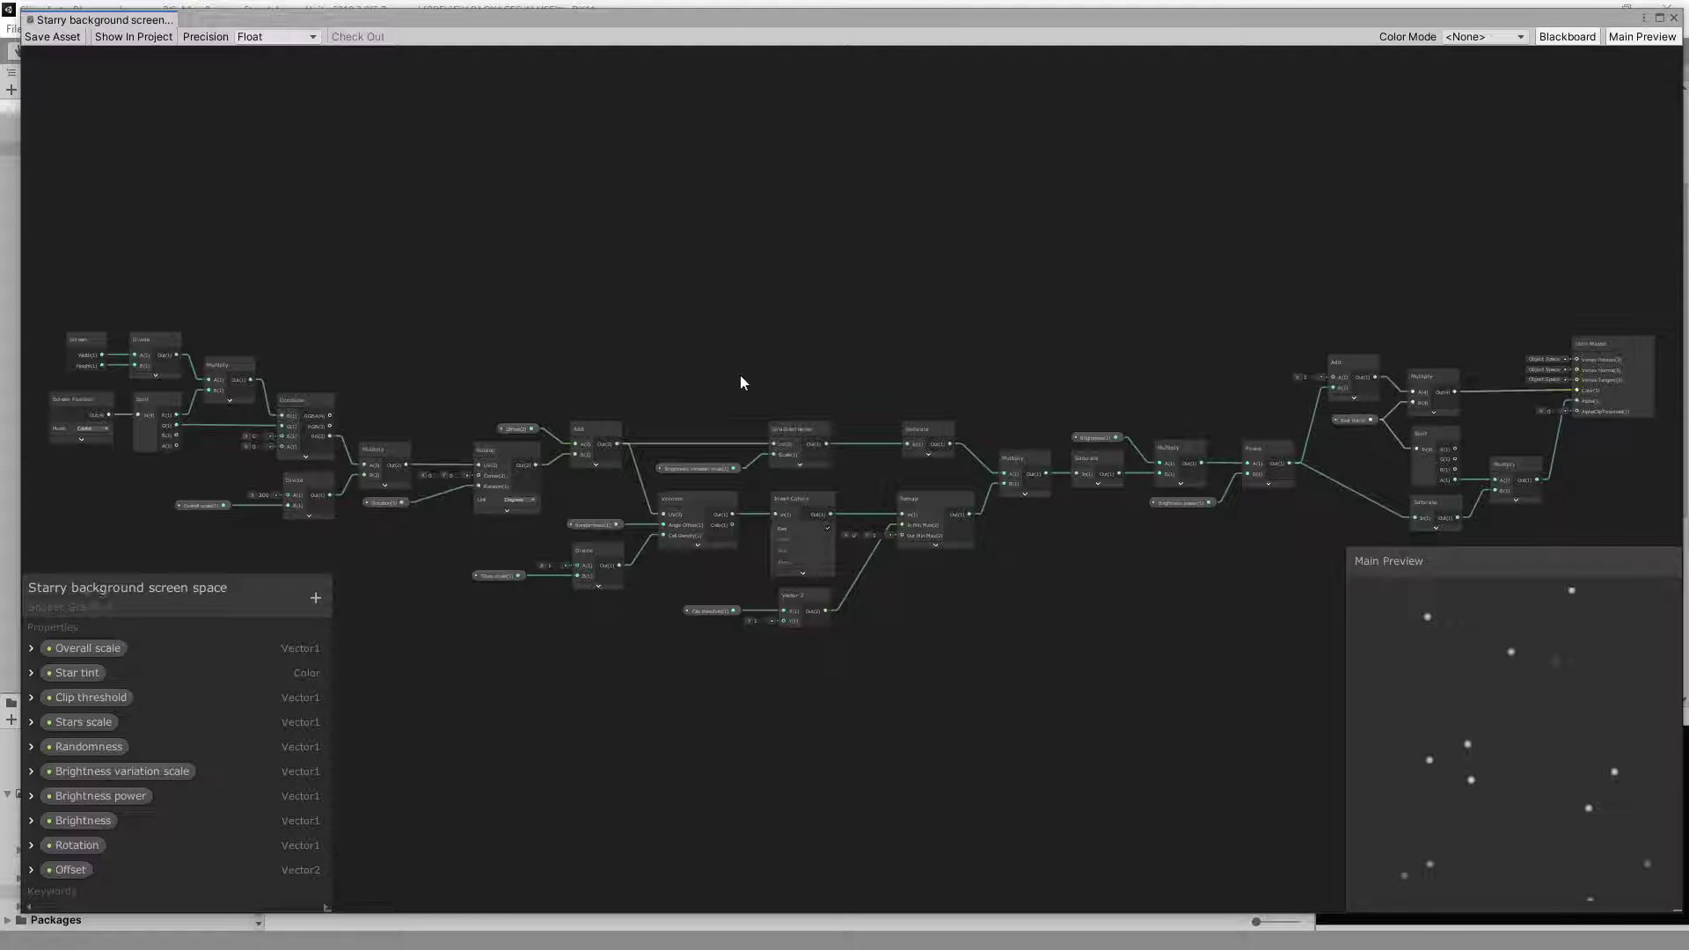
Examine the starry background shader's node chain from the screen position nodes through Voronoi and Gradient Noise to the Unlit Master.
middle_click_drag(740, 373, 890, 210)
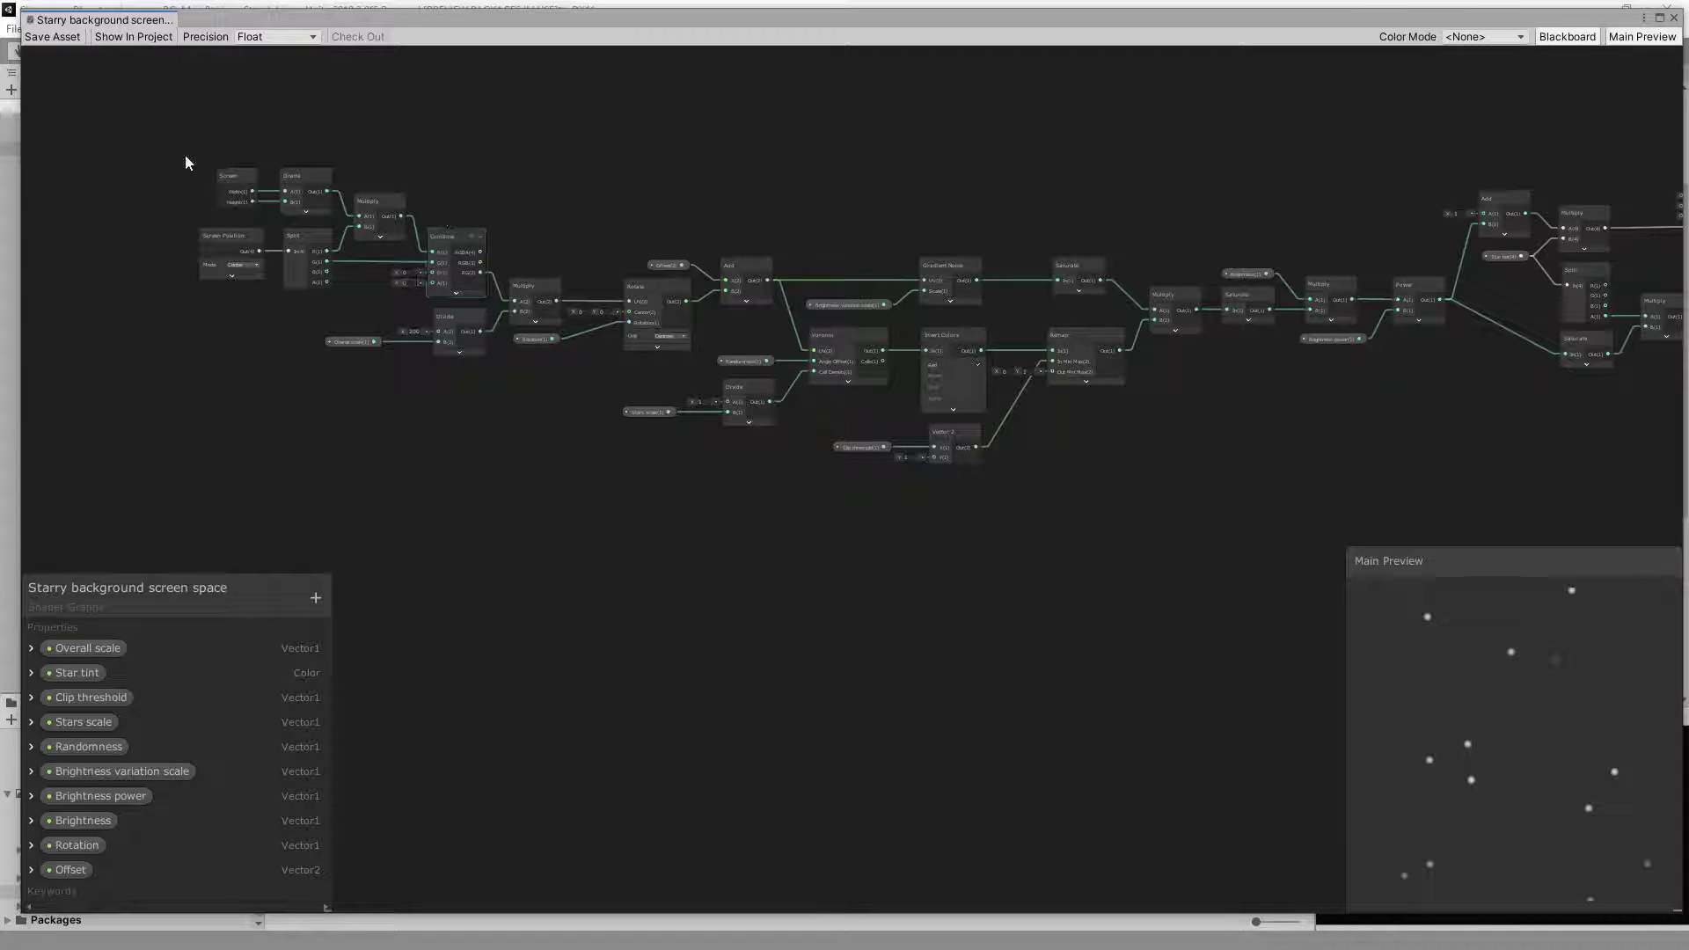
middle_click_drag(780, 532, 491, 547)
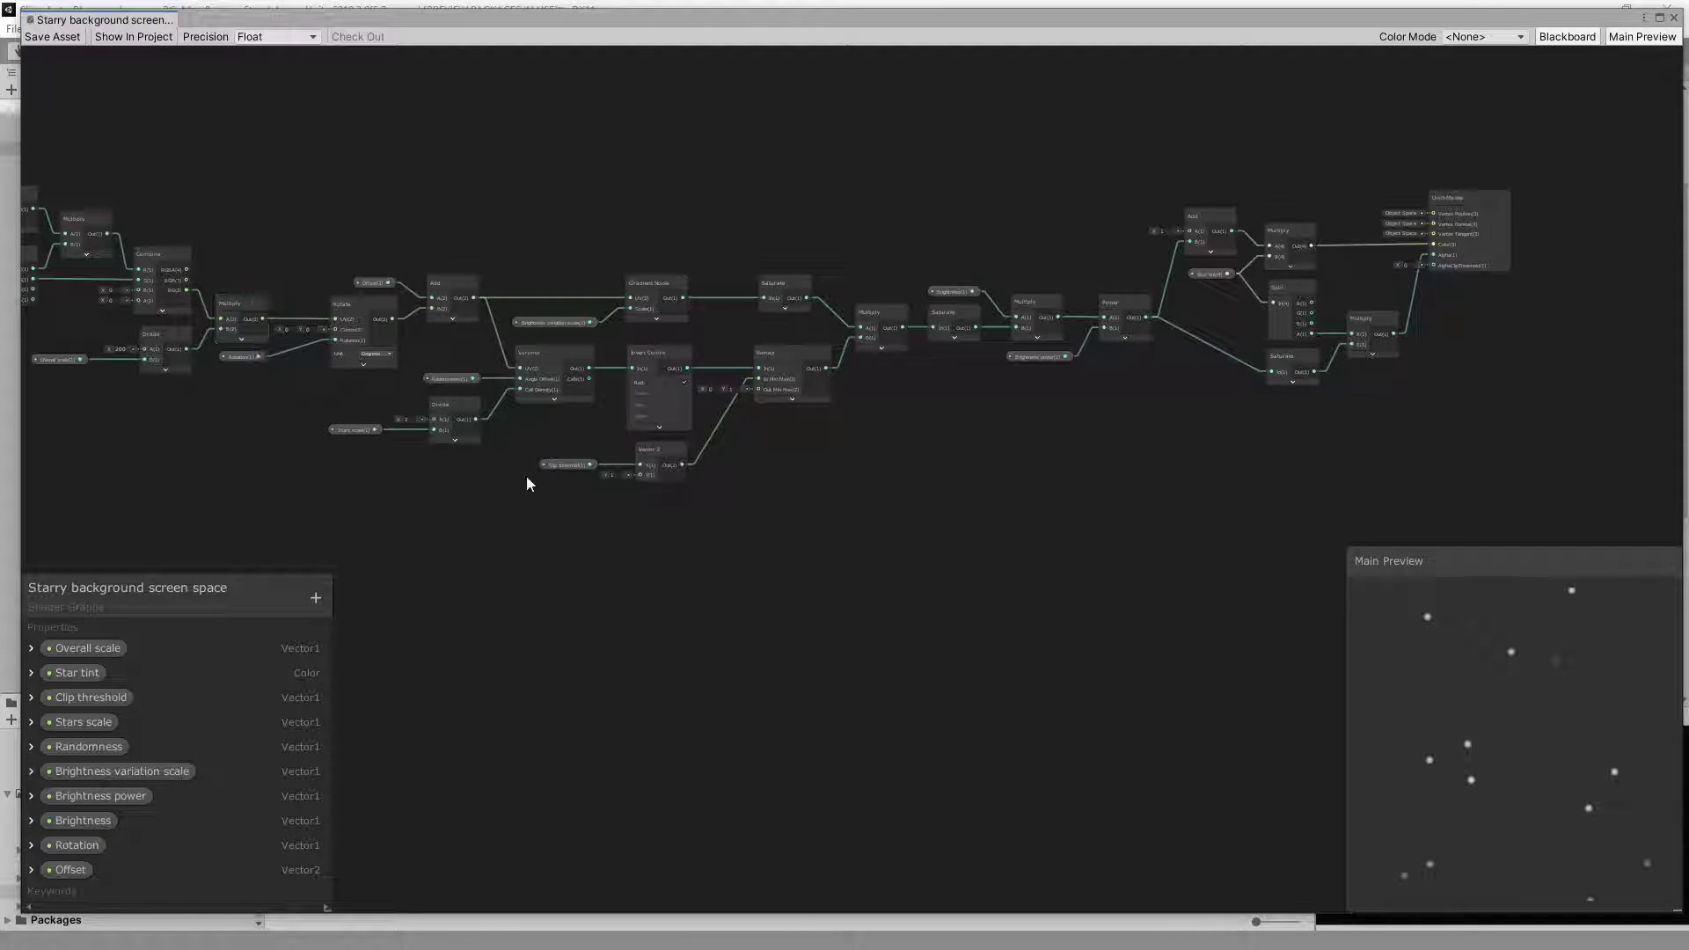
middle_click_drag(794, 507, 700, 526)
scroll(700, 527, "up", 1)
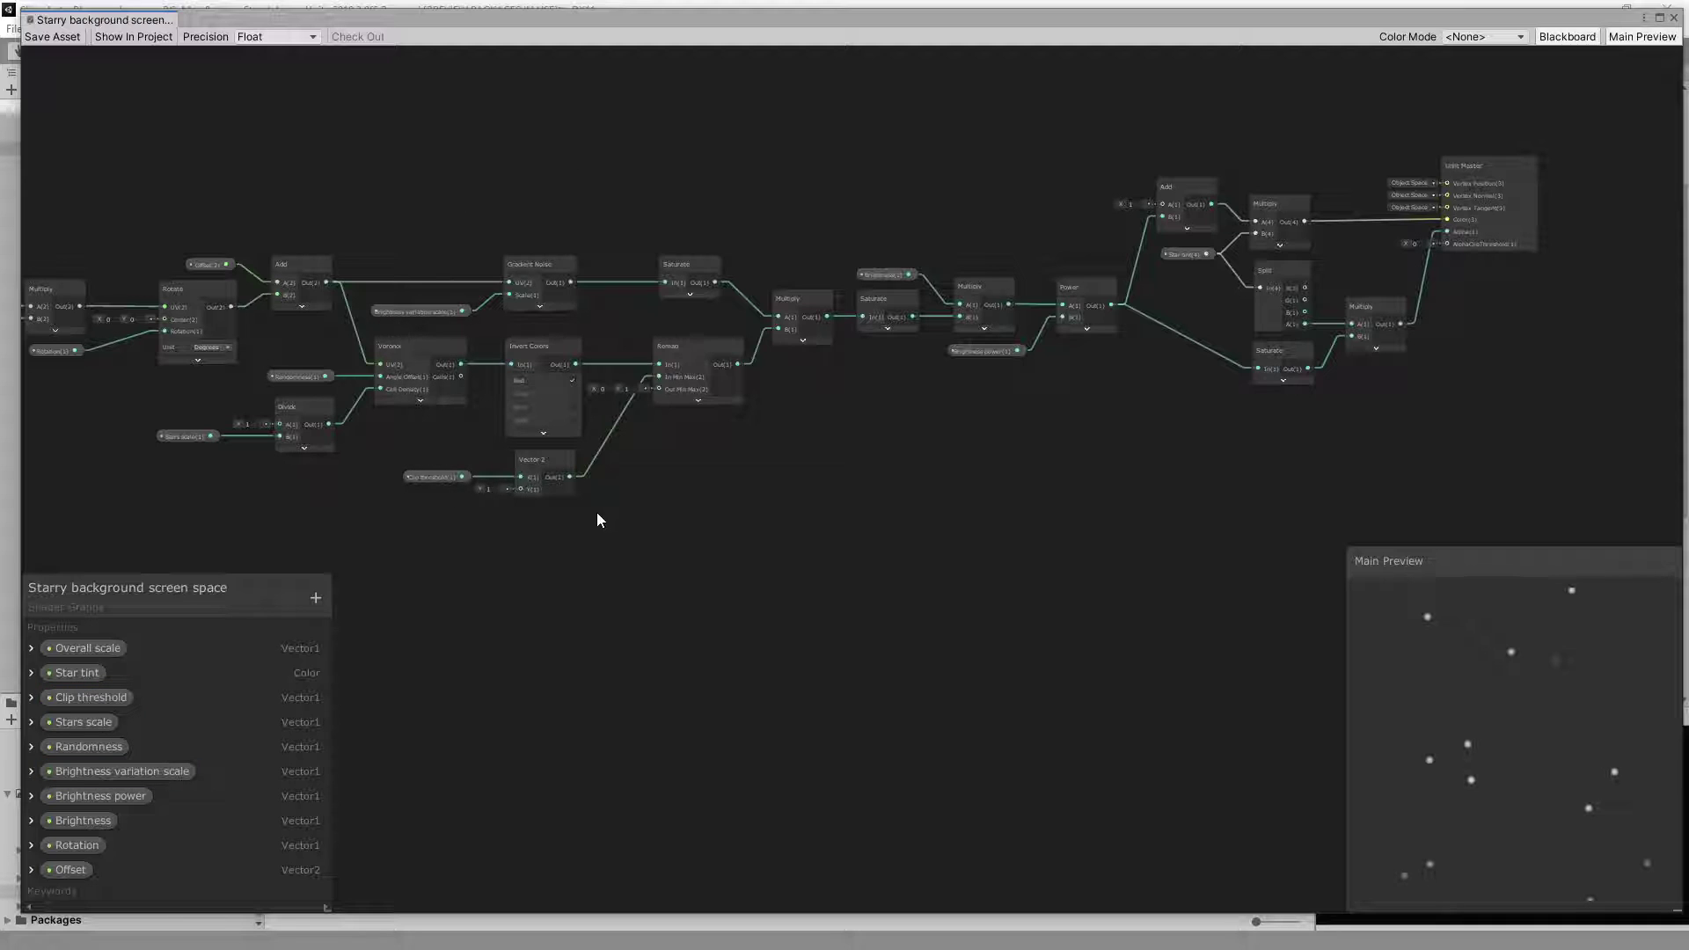
middle_click_drag(922, 456, 584, 517)
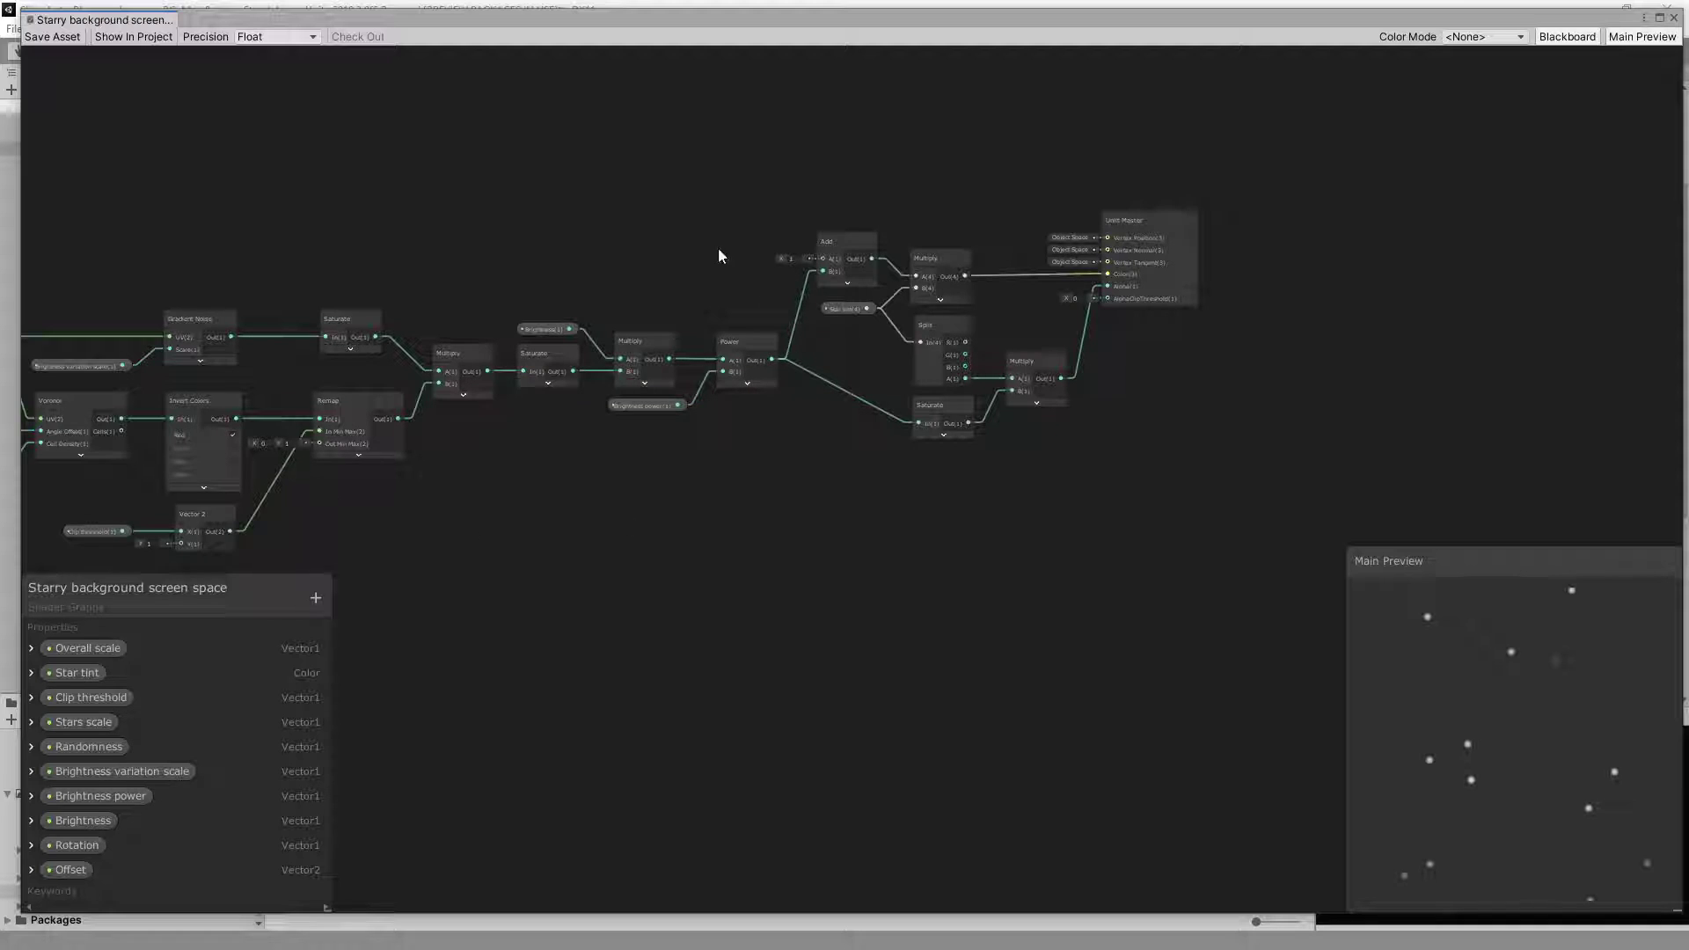
middle_click_drag(863, 509, 669, 556)
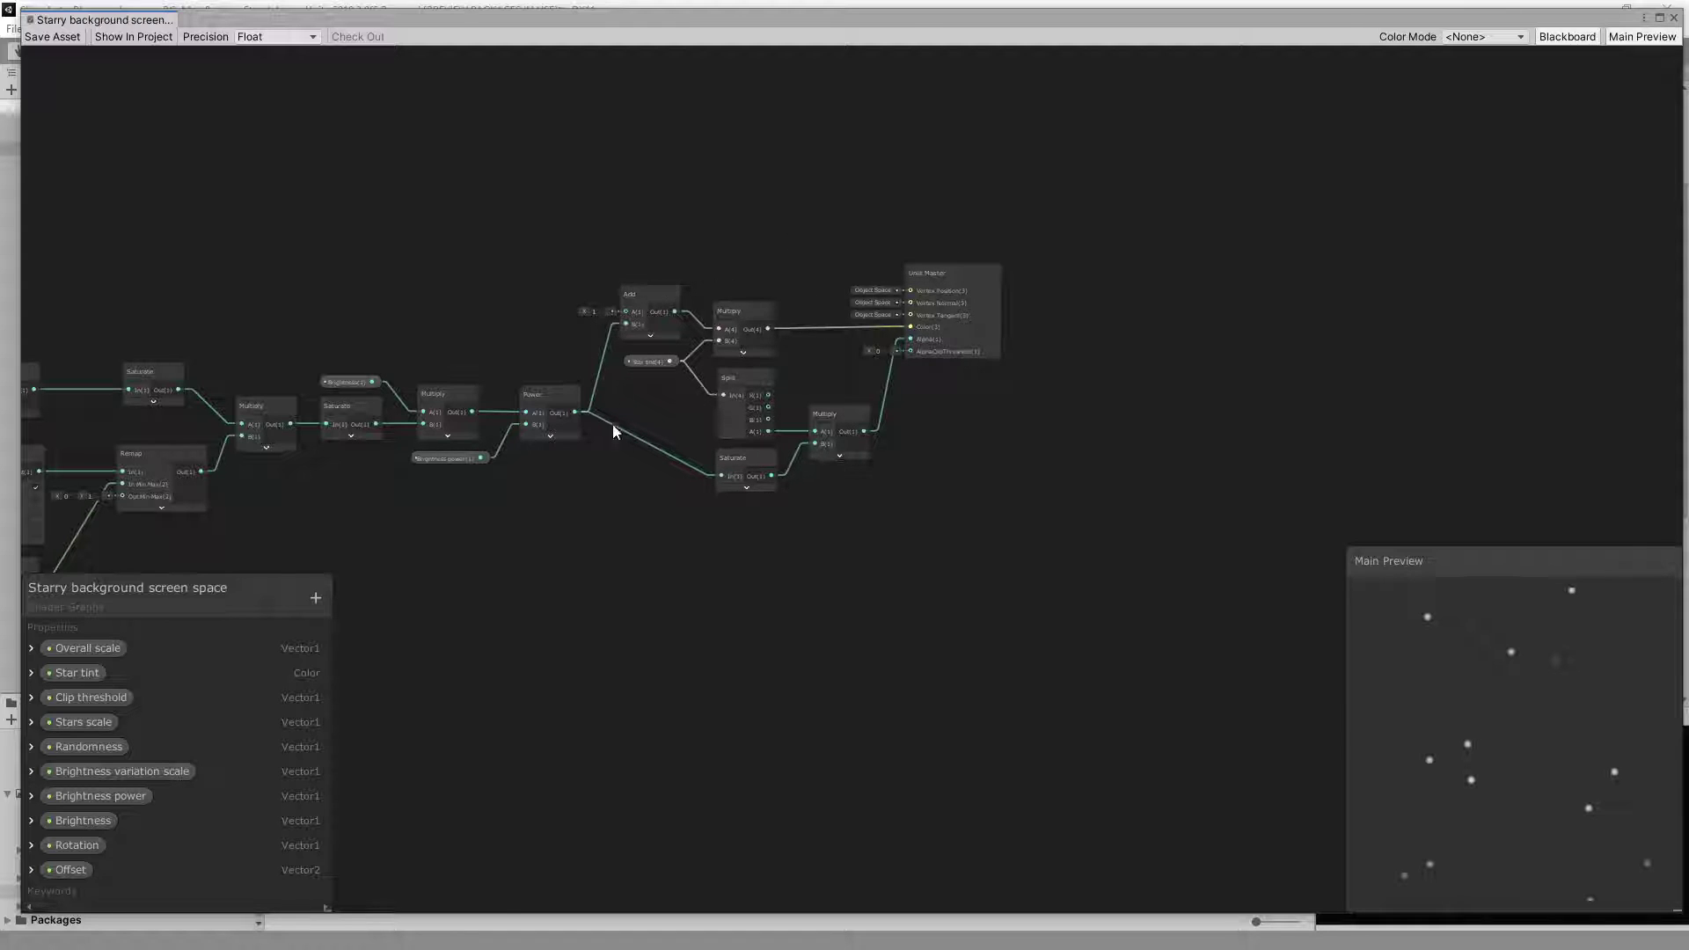
middle_click_drag(712, 630, 1094, 570)
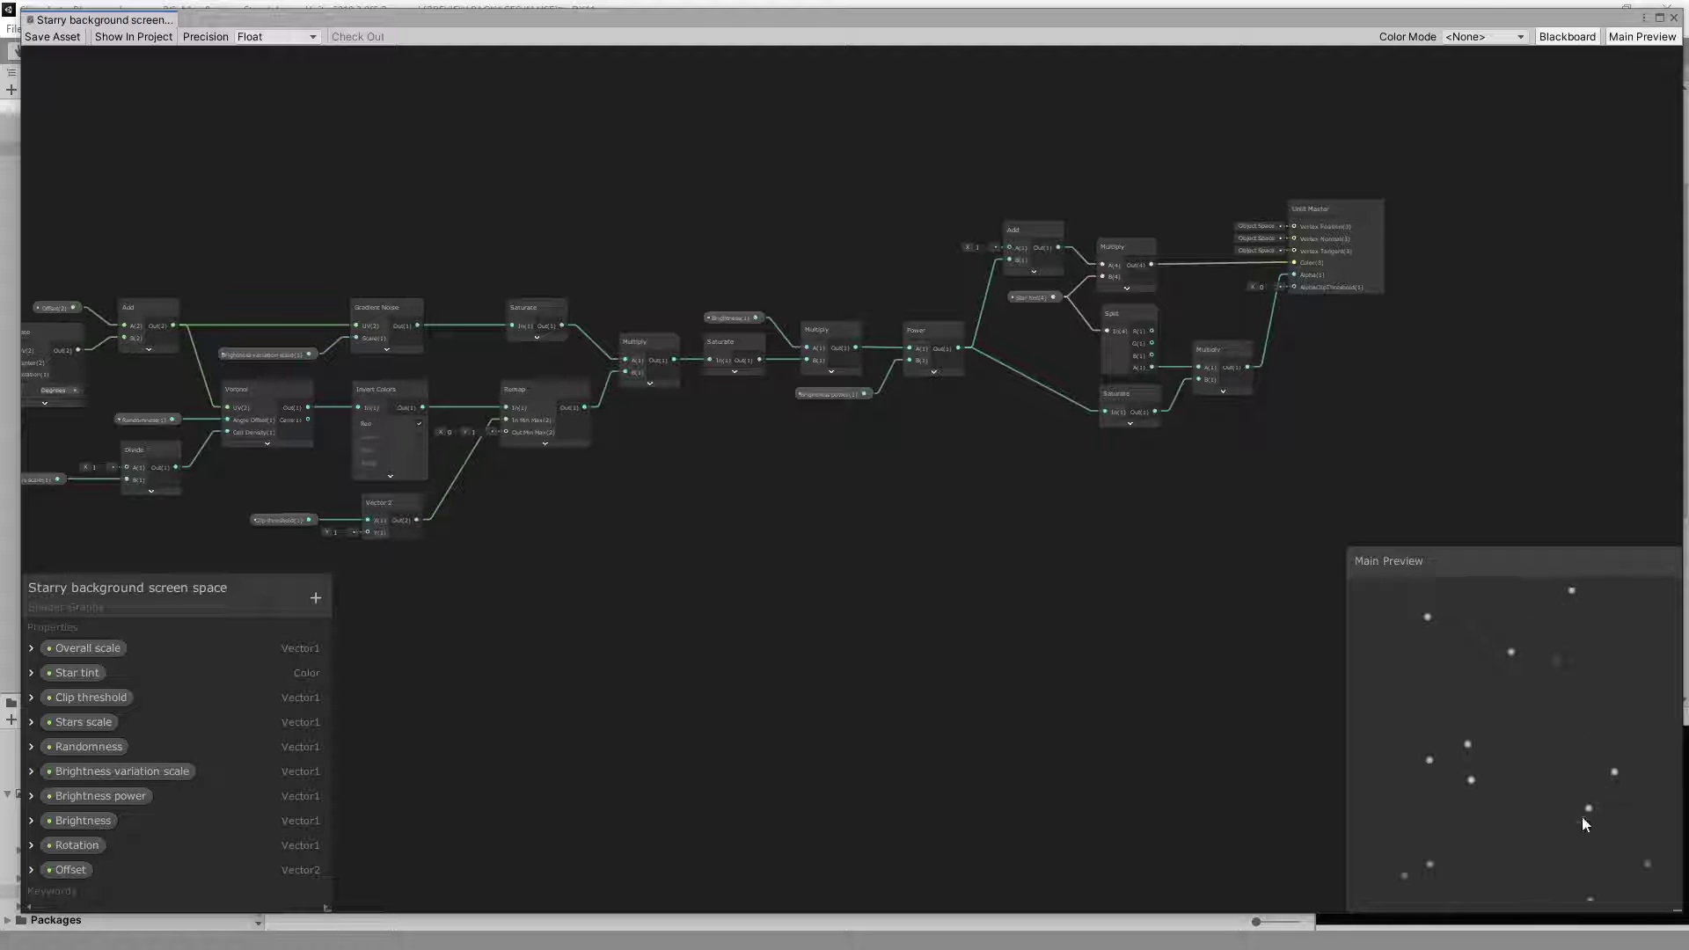
middle_click_drag(570, 578, 913, 570)
scroll(709, 569, "down", 2)
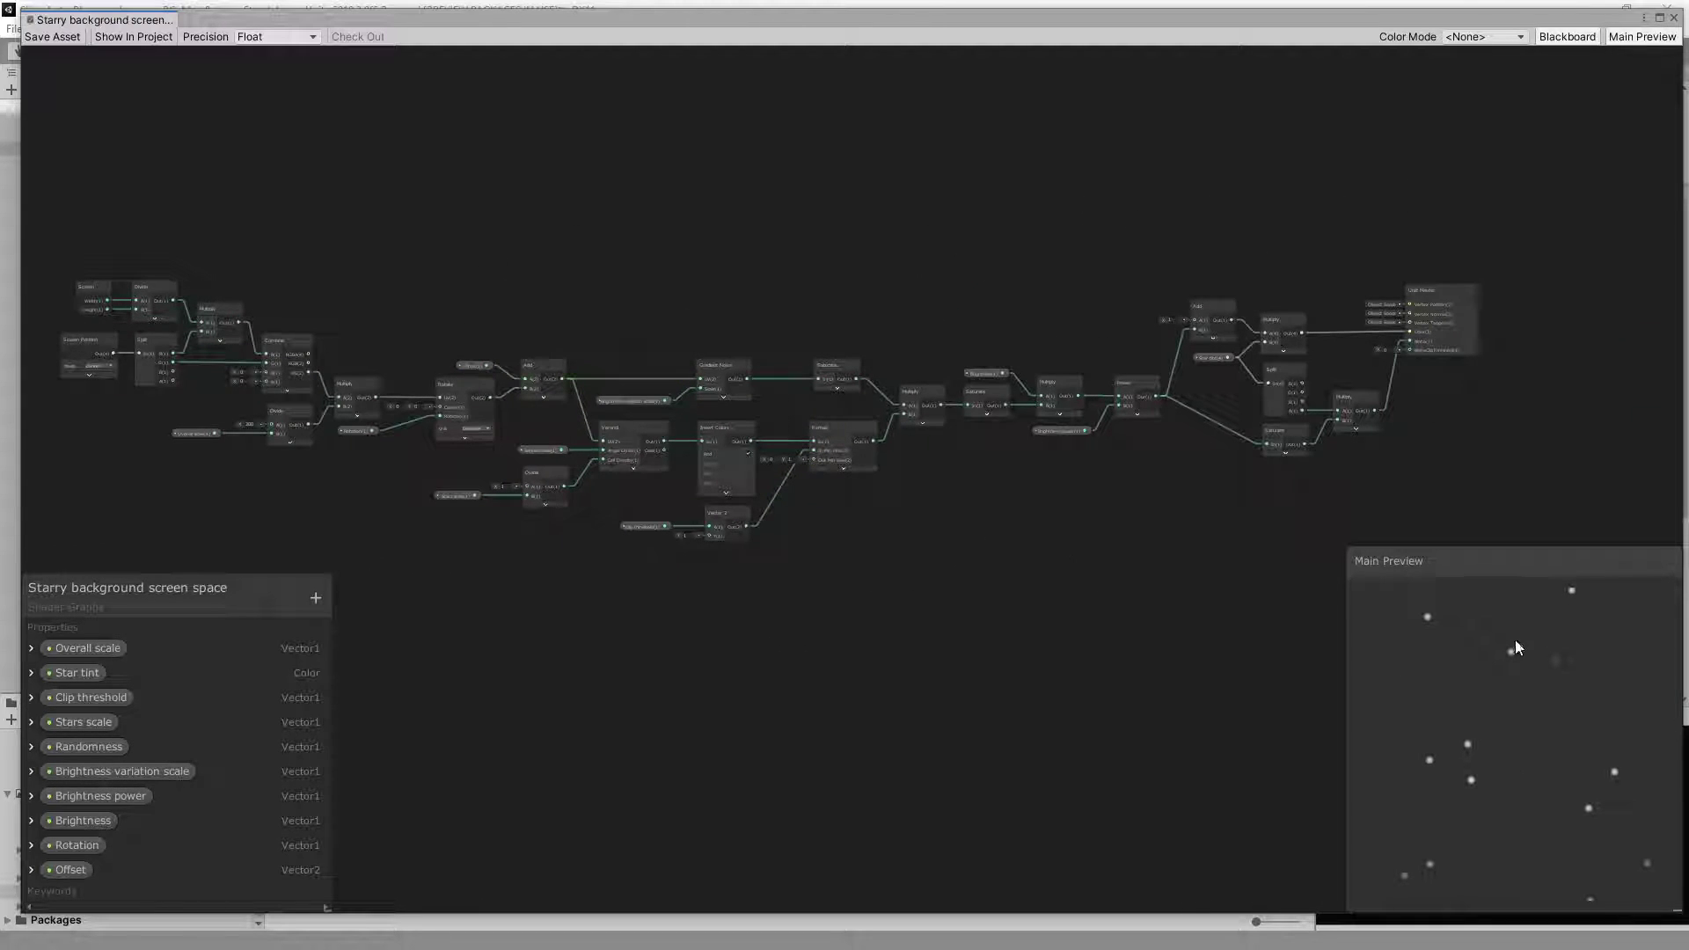
scroll(883, 543, "up", 2)
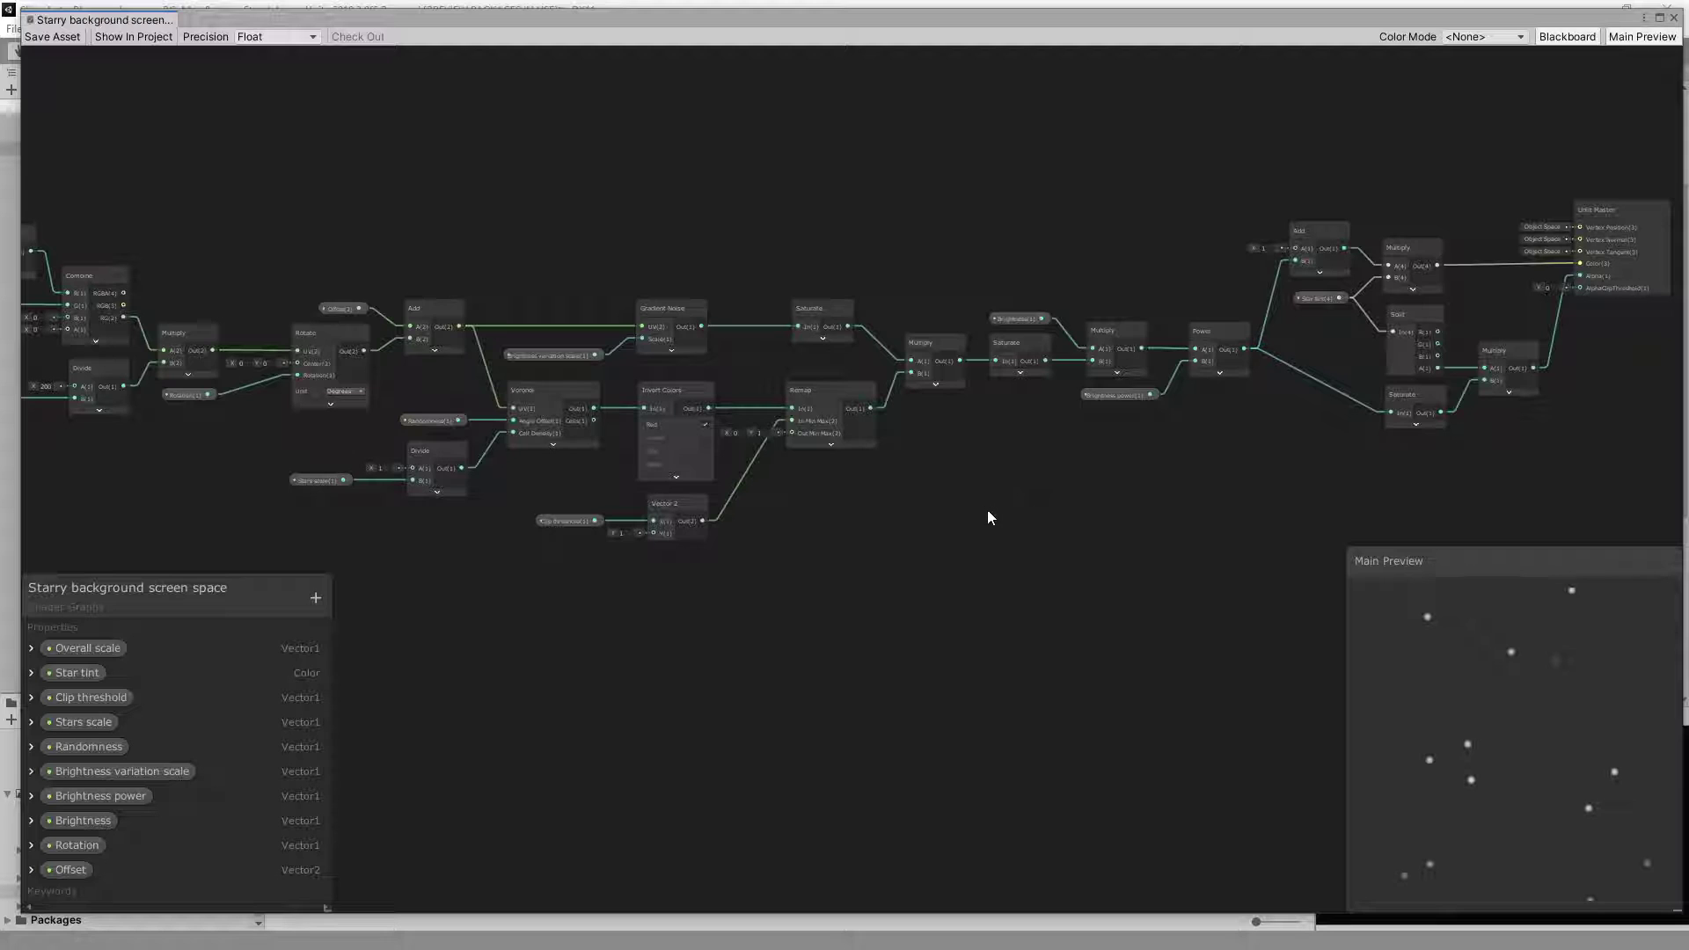
middle_click_drag(1041, 520, 831, 545)
scroll(831, 545, "up", 1)
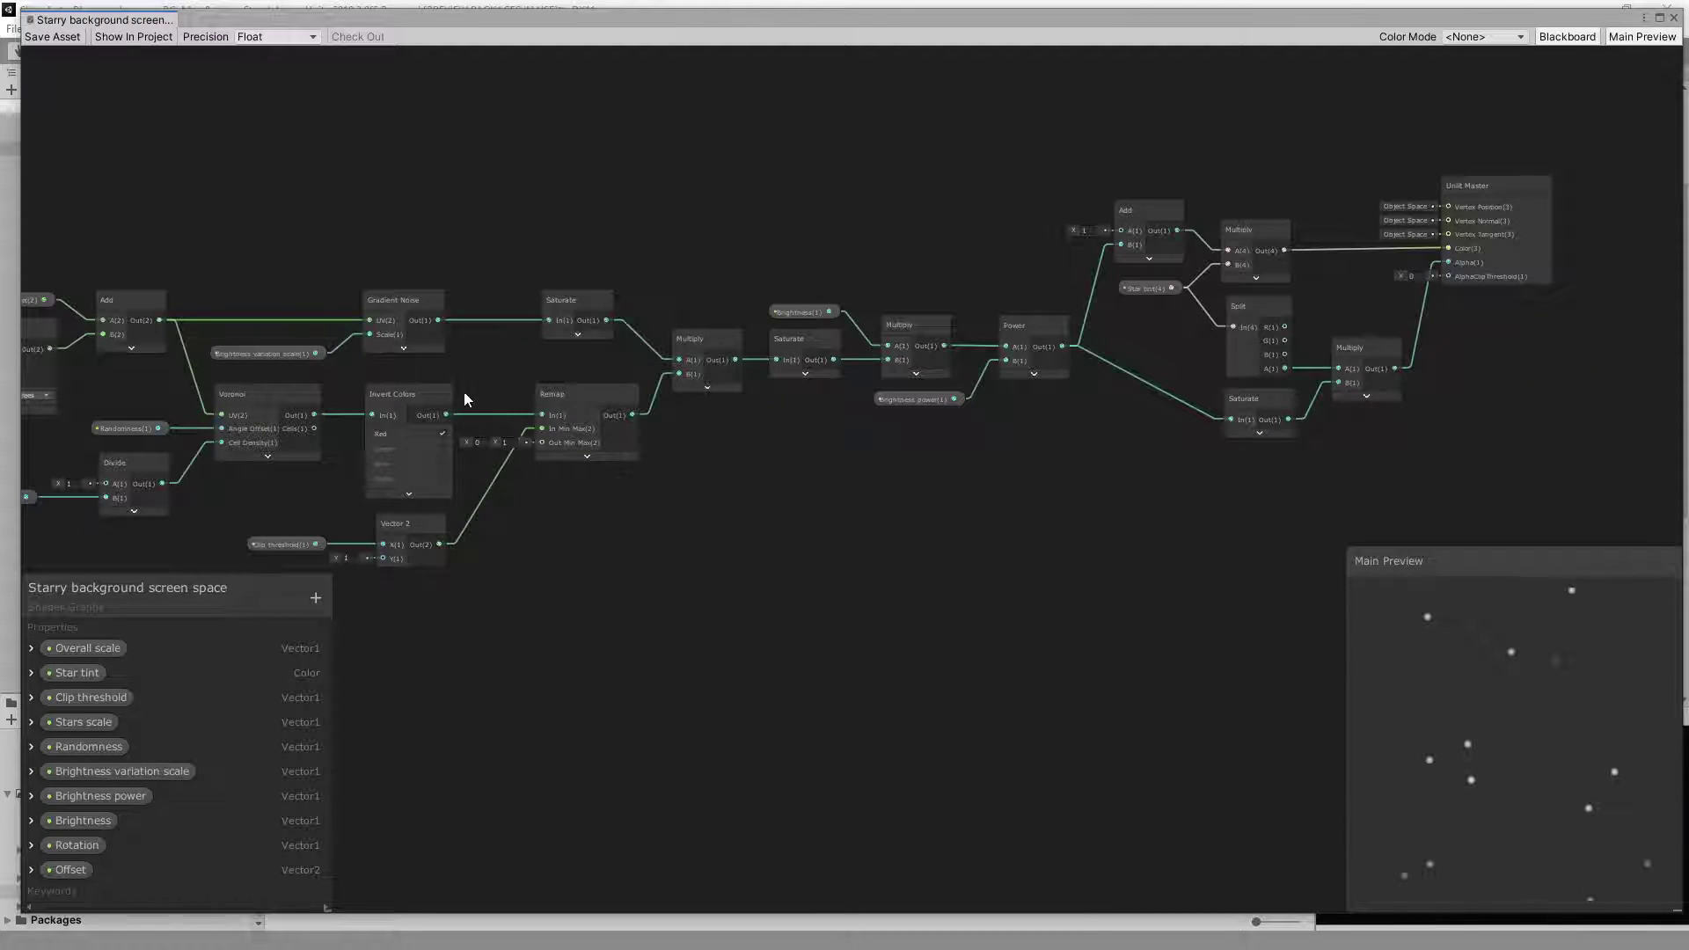
middle_click_drag(598, 567, 836, 540)
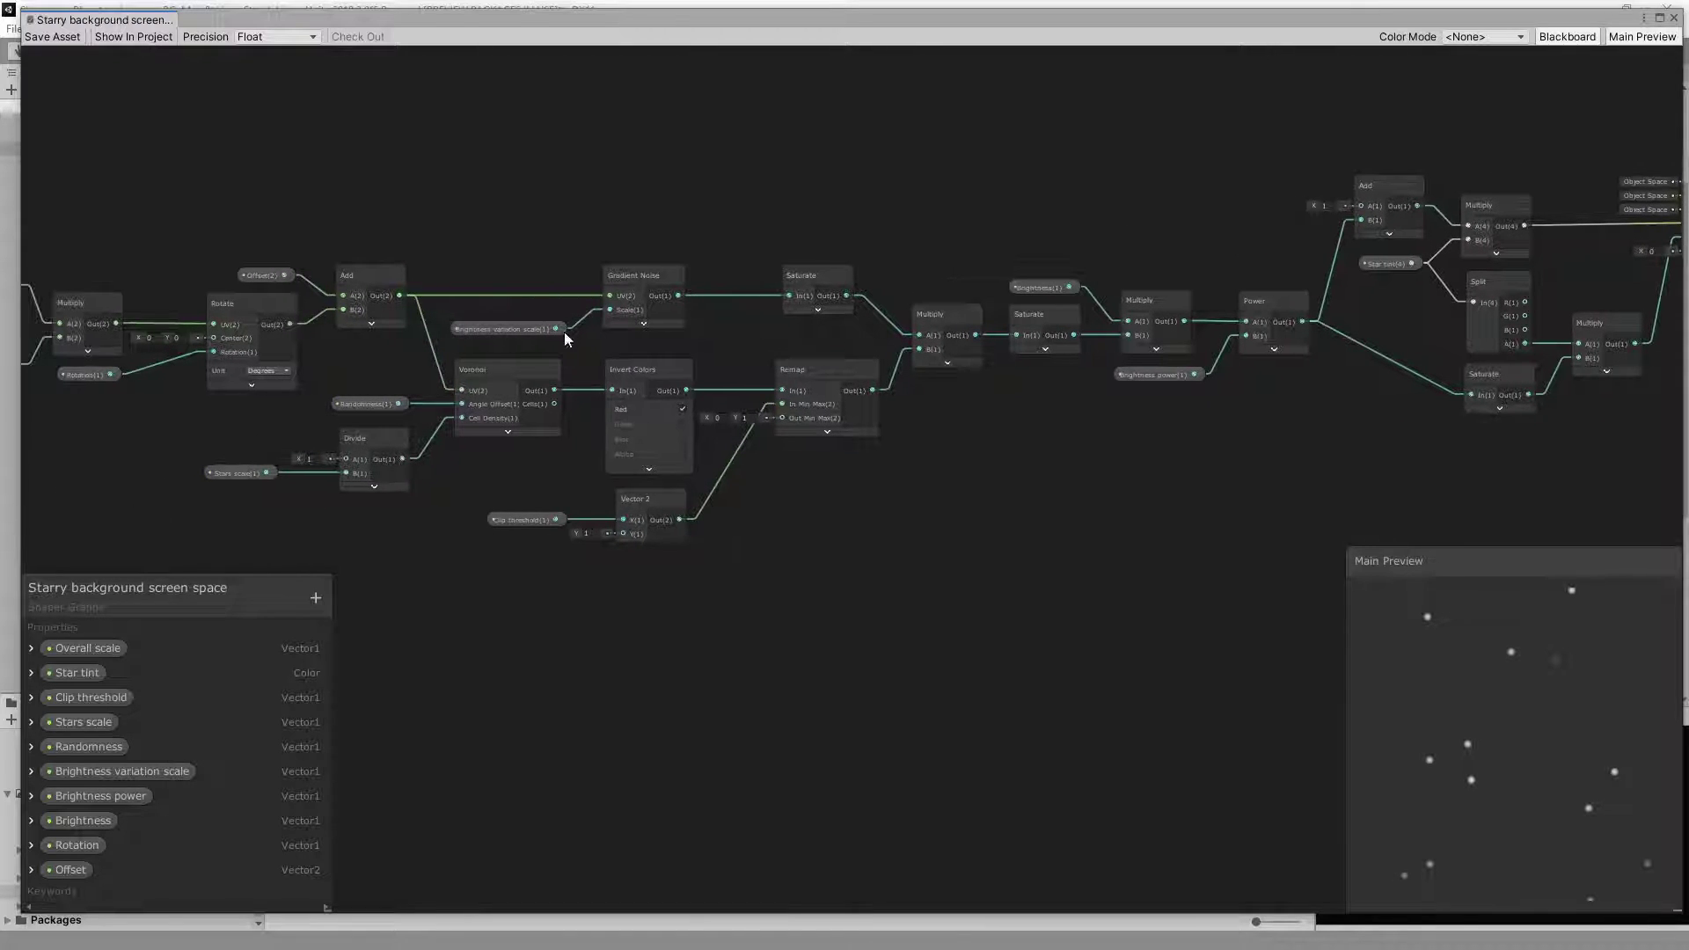
scroll(528, 352, "up", 2)
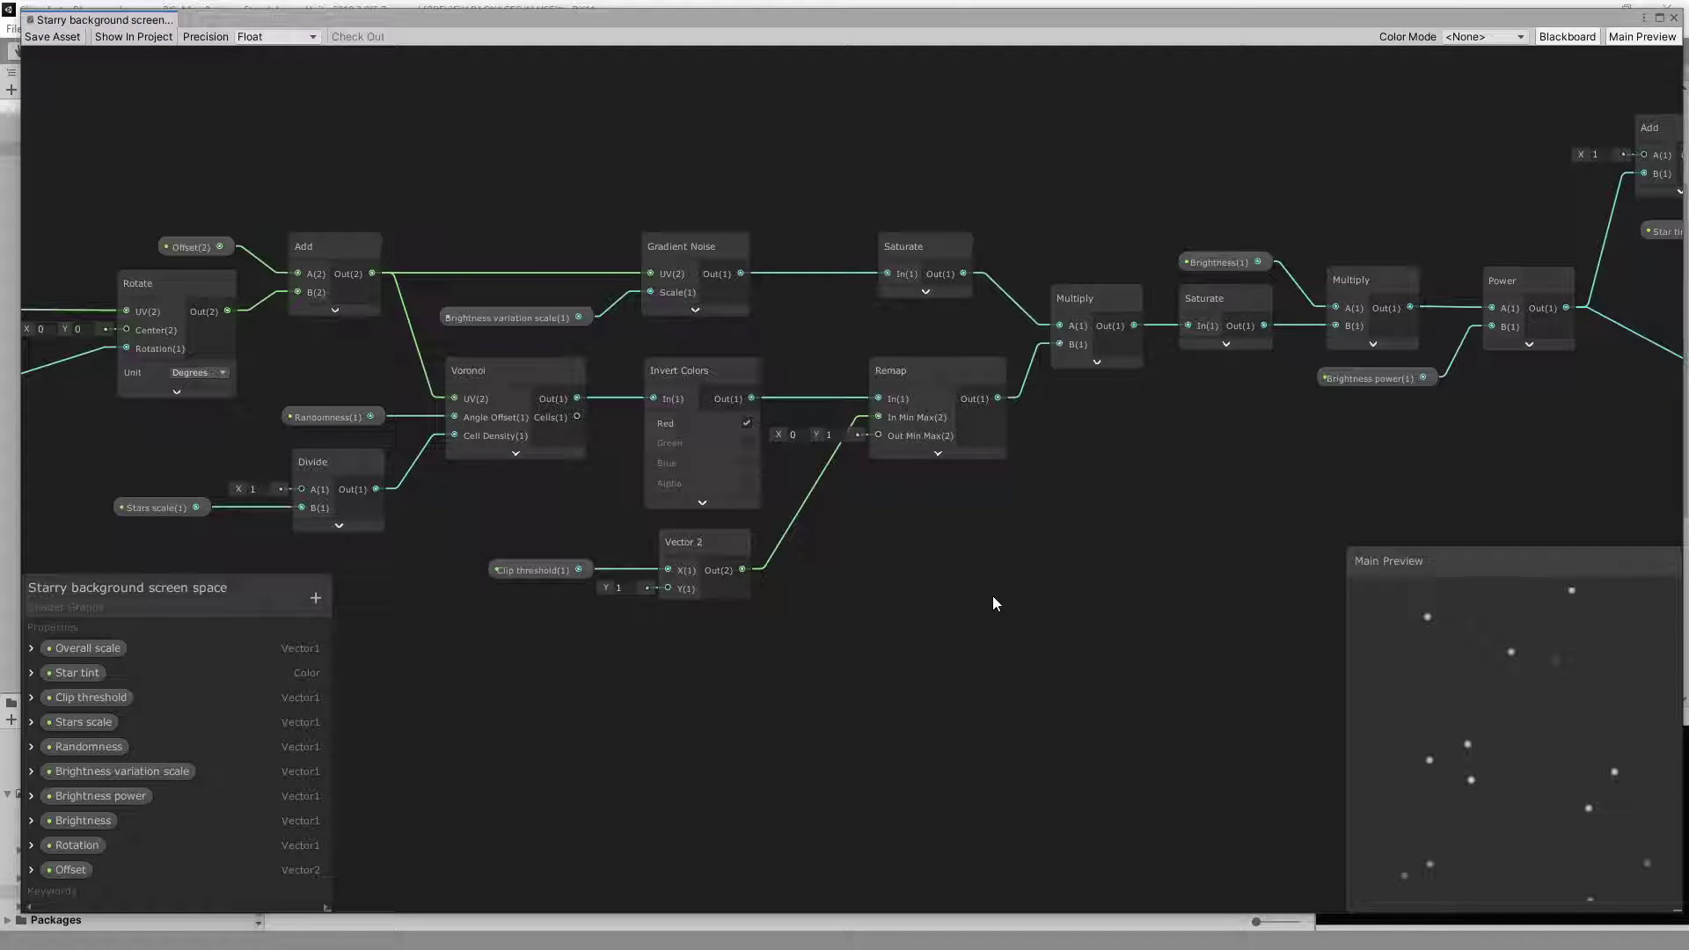
scroll(992, 595, "down", 3)
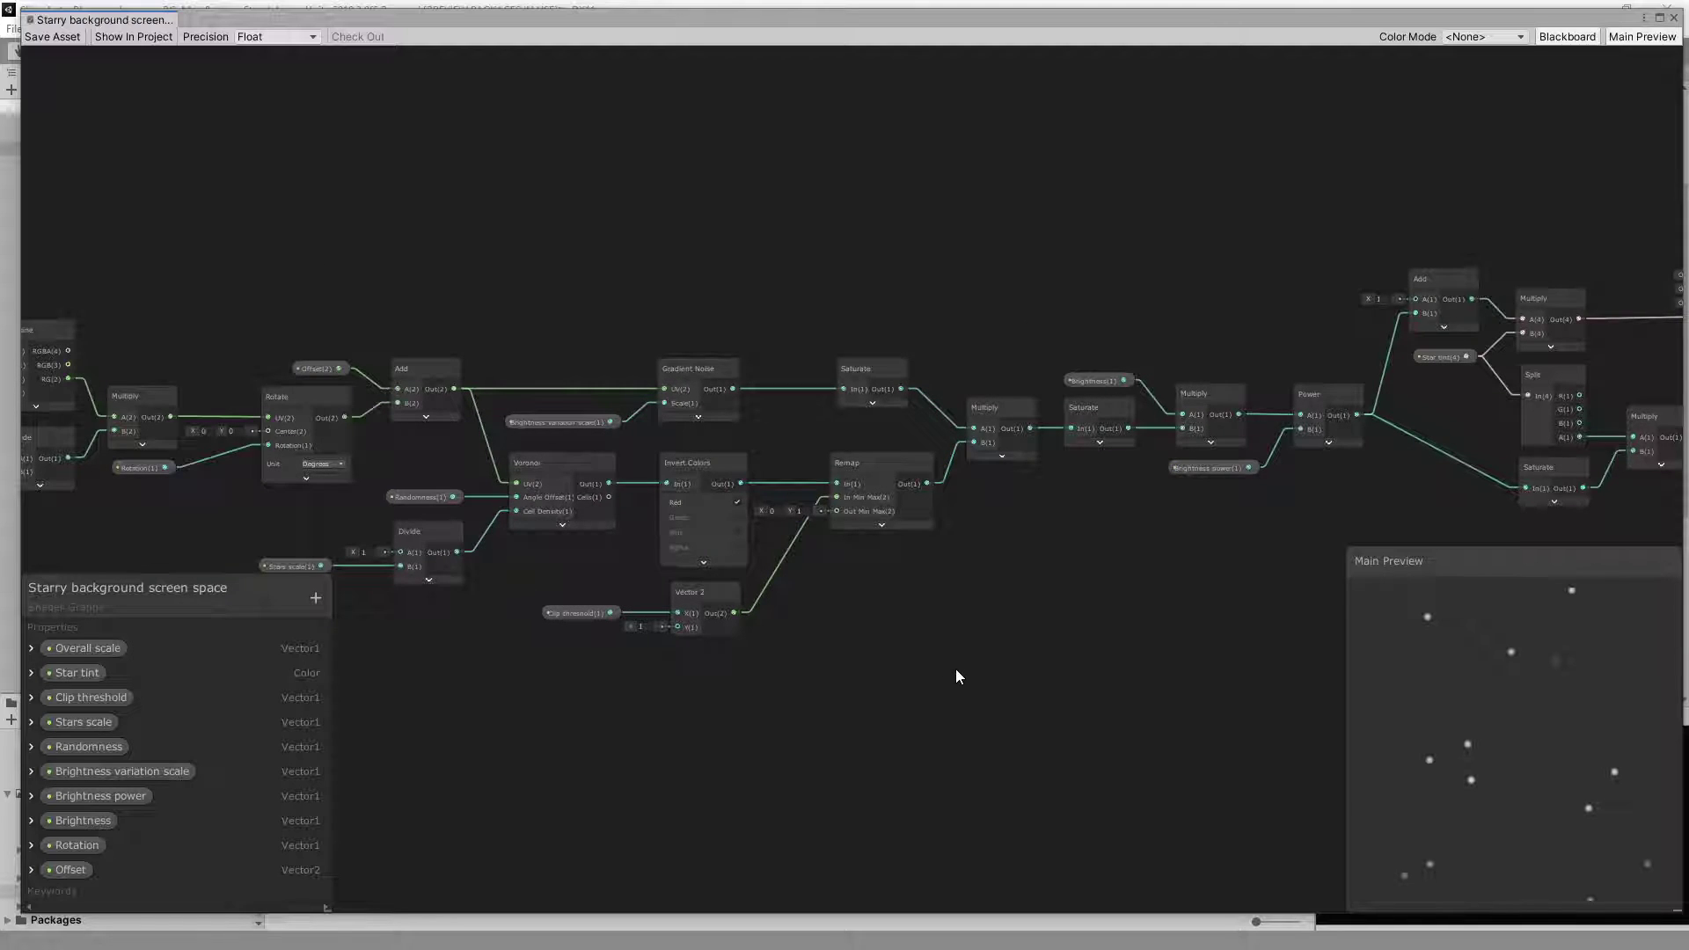
Remove the connection to the Unlit Master's Alpha and feed its Color input from Voronoi, replacing that with the Invert Colors output.
scroll(957, 669, "down", 1)
middle_click_drag(956, 669, 819, 568)
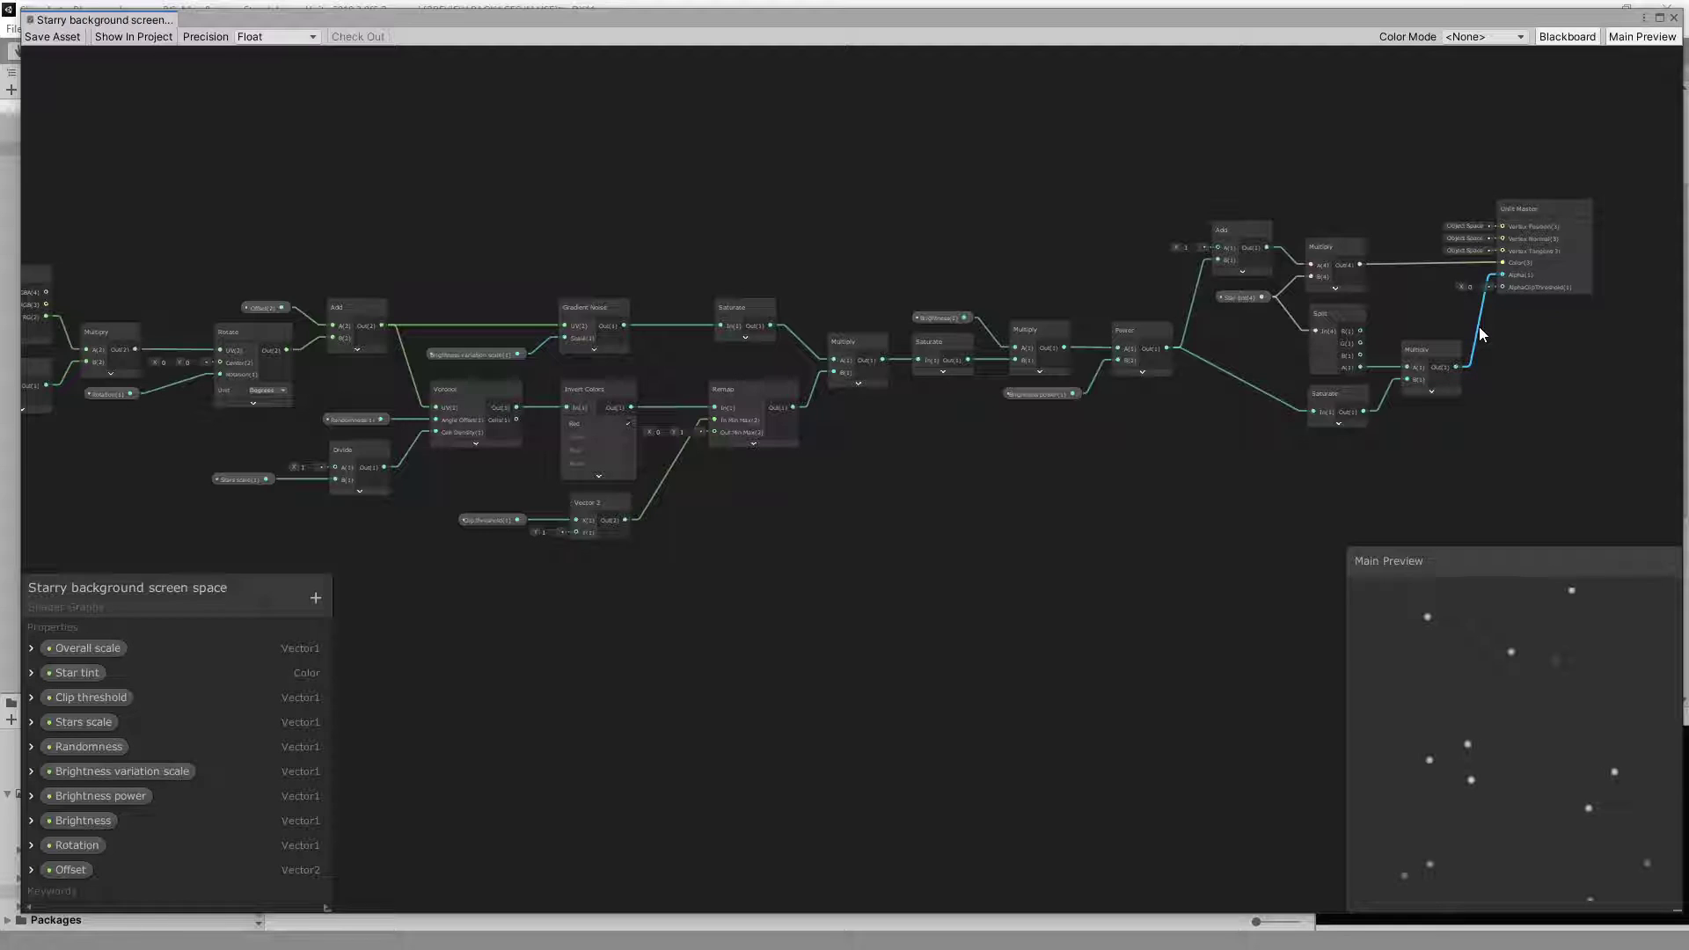
key("Delete")
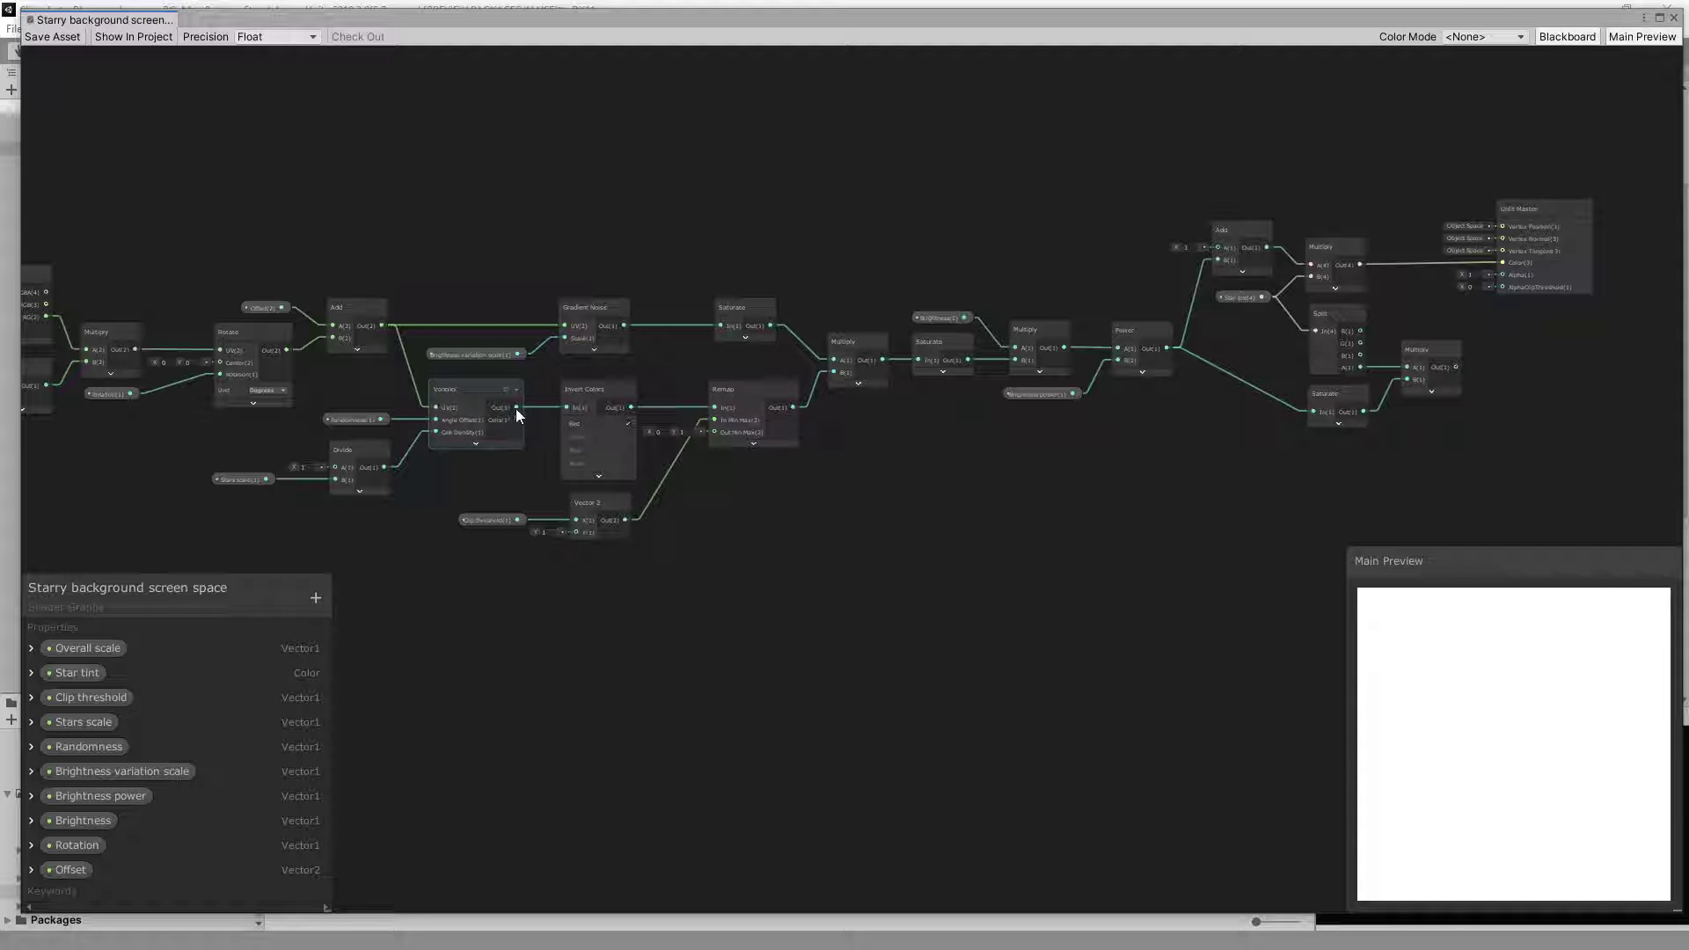
left_click_drag(516, 407, 1505, 262)
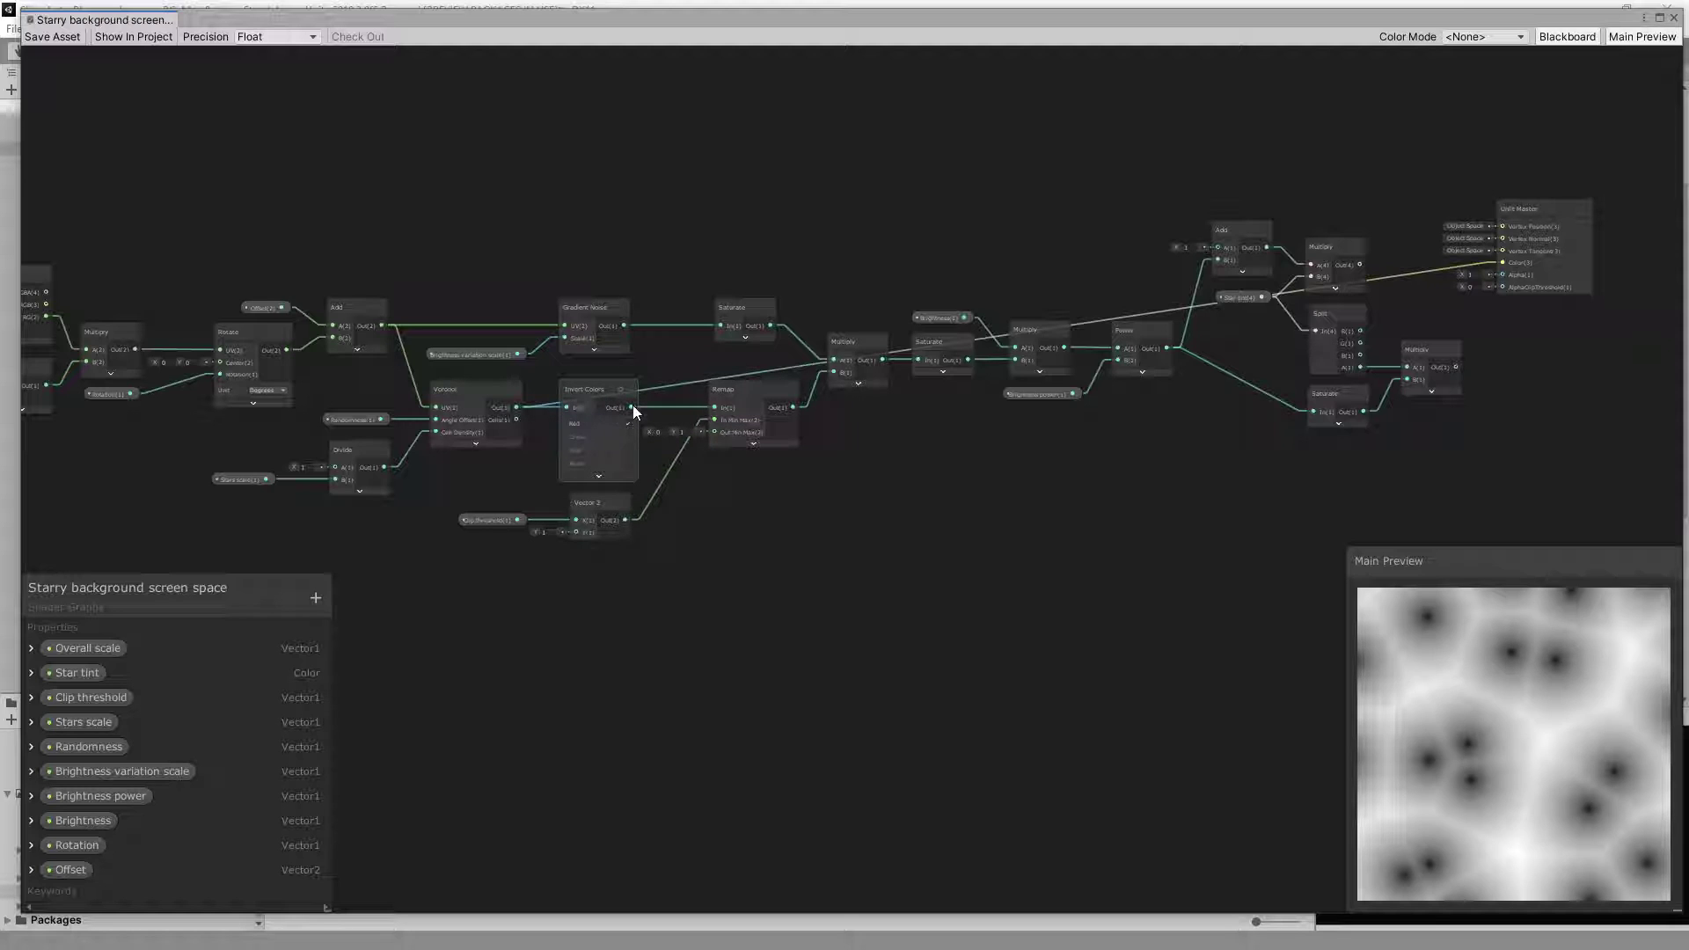
left_click_drag(632, 407, 1506, 262)
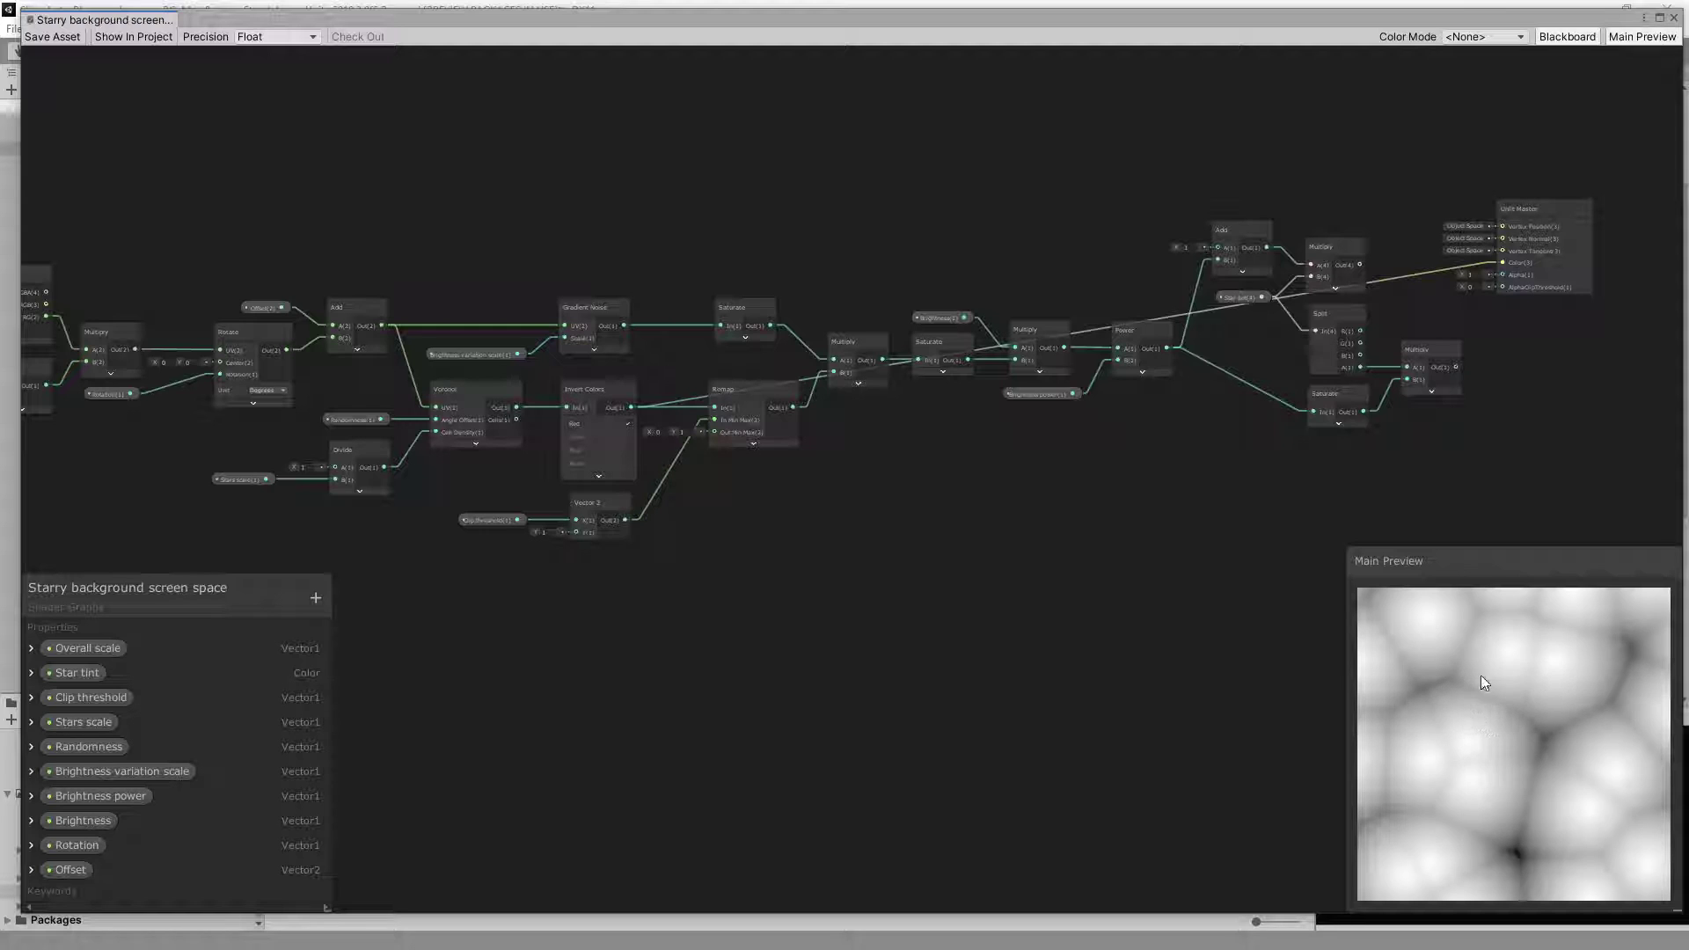
Inspect the Clip threshold property's default and range alongside the Vector 2 and Remap nodes it feeds.
scroll(664, 384, "up", 4)
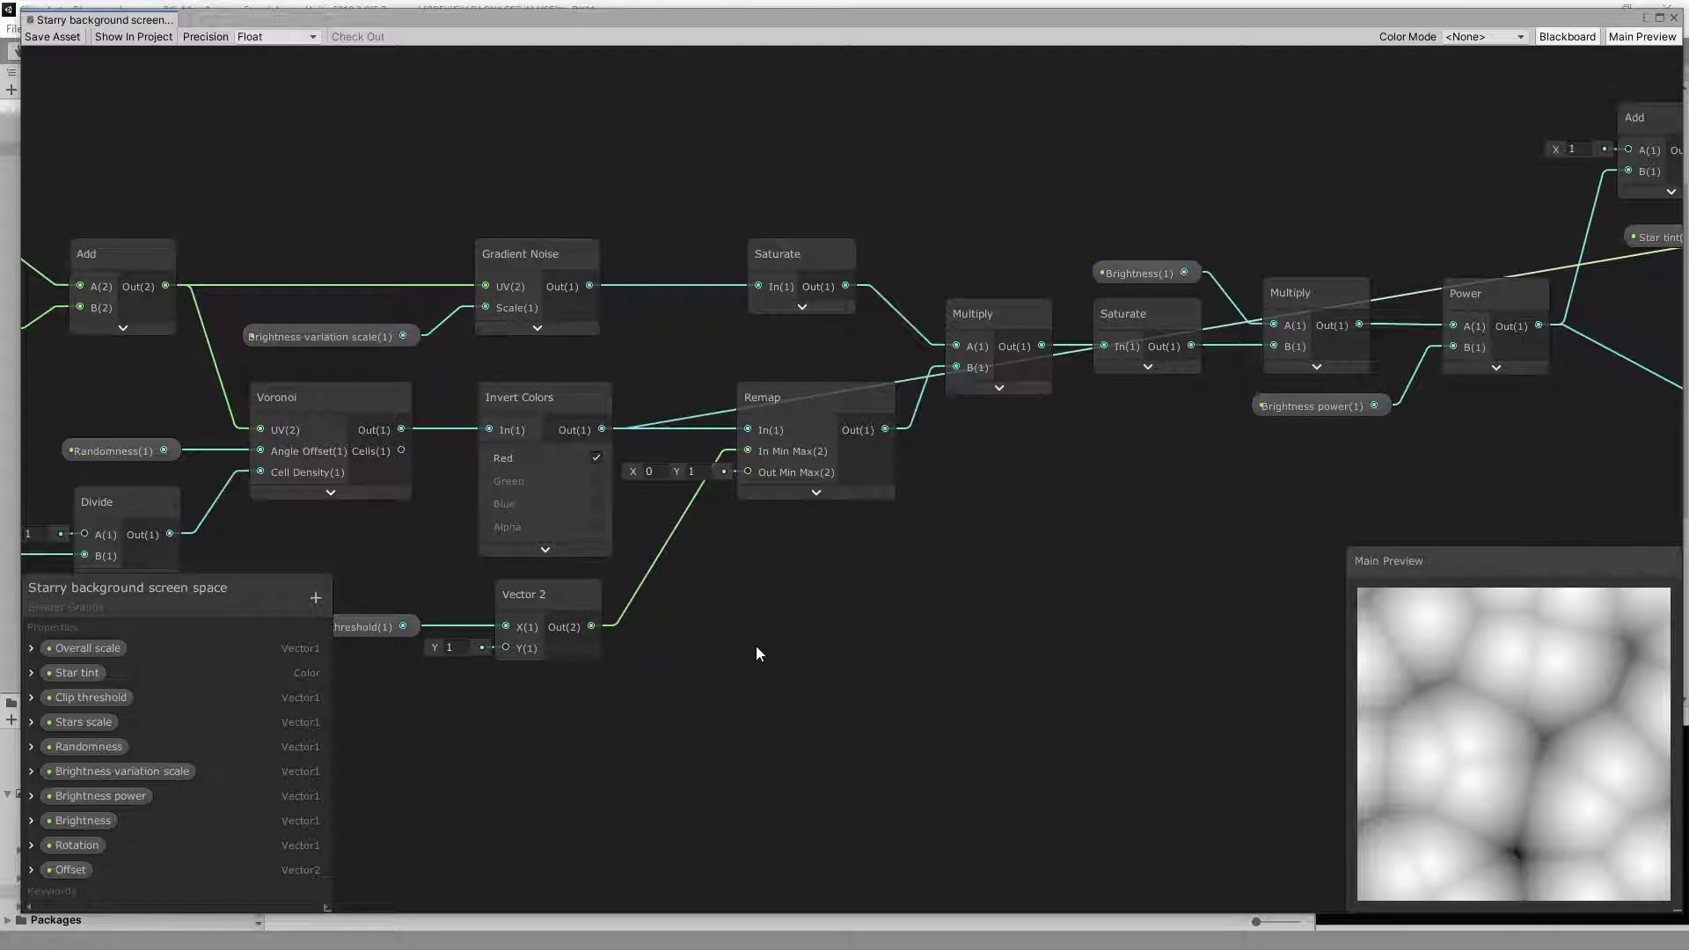
middle_click_drag(757, 646, 926, 587)
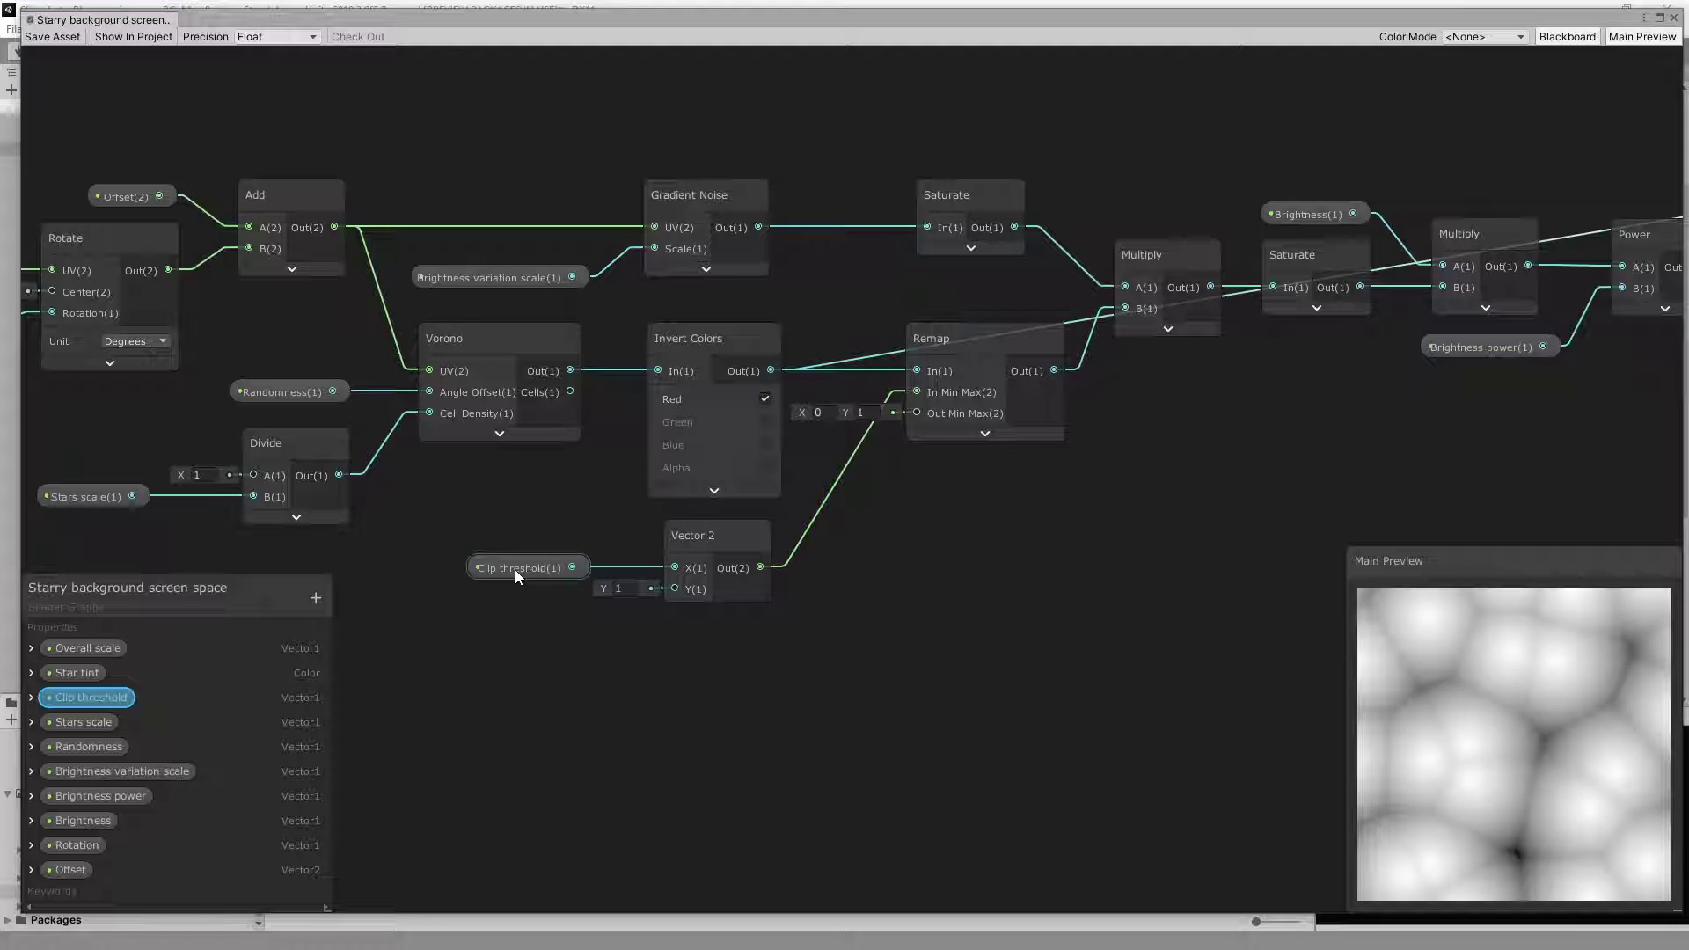
left_click(33, 698)
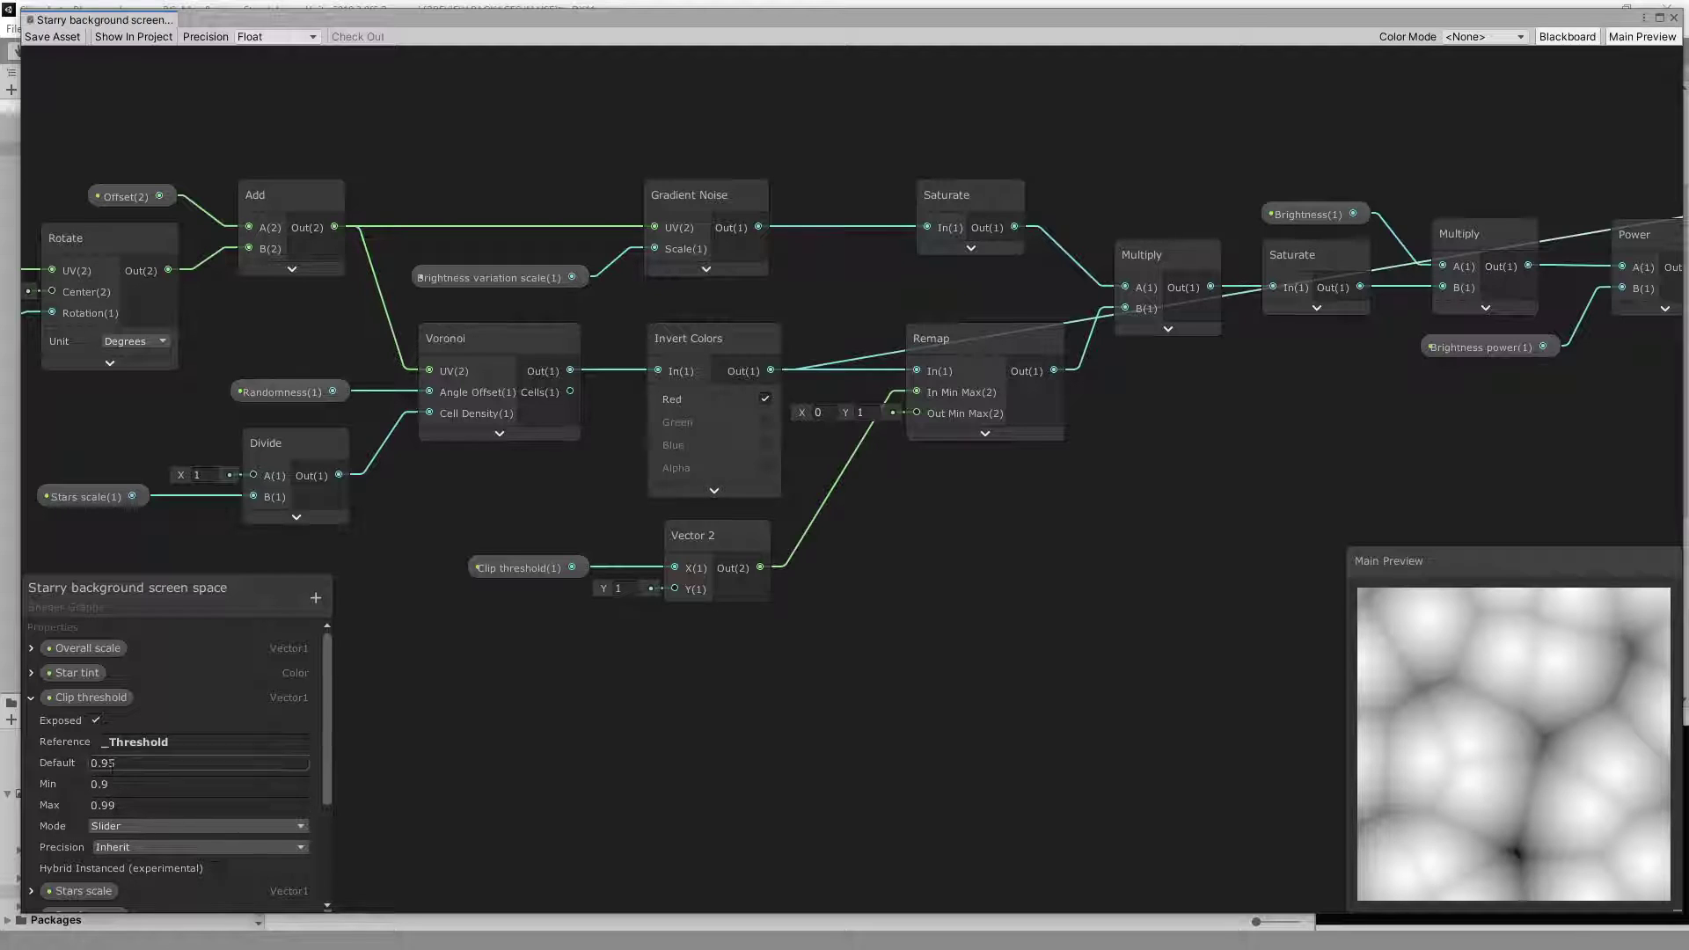
left_click(31, 700)
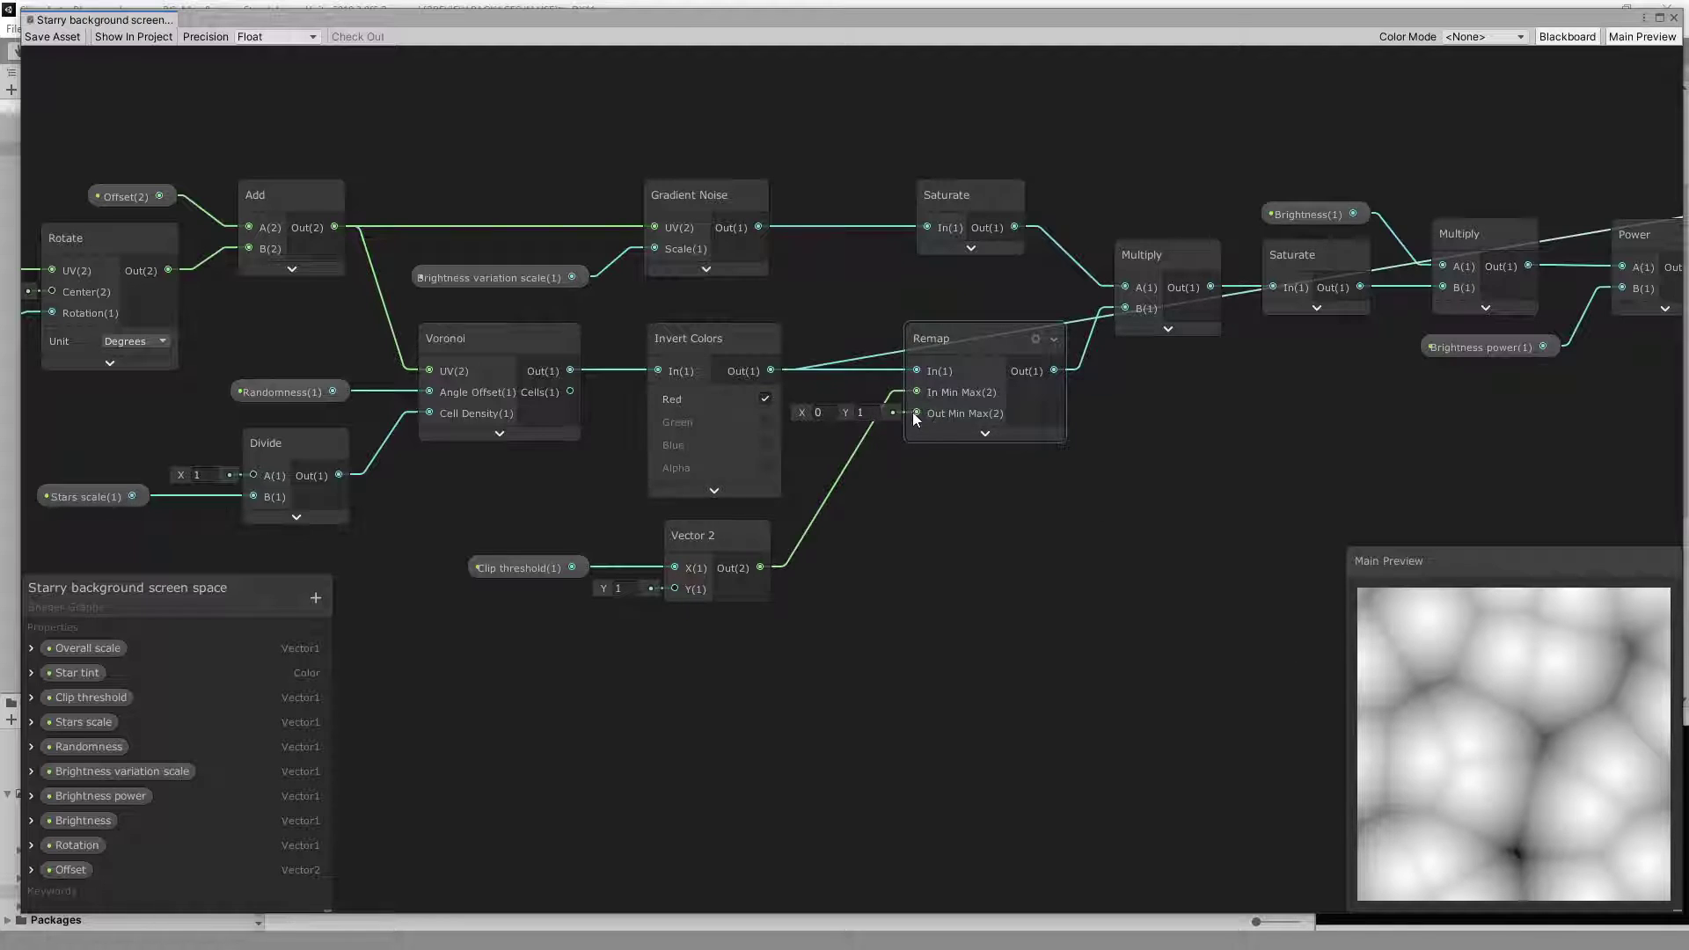
Connect the Remap node's output to the Unlit Master's Color input.
scroll(1089, 594, "down", 2)
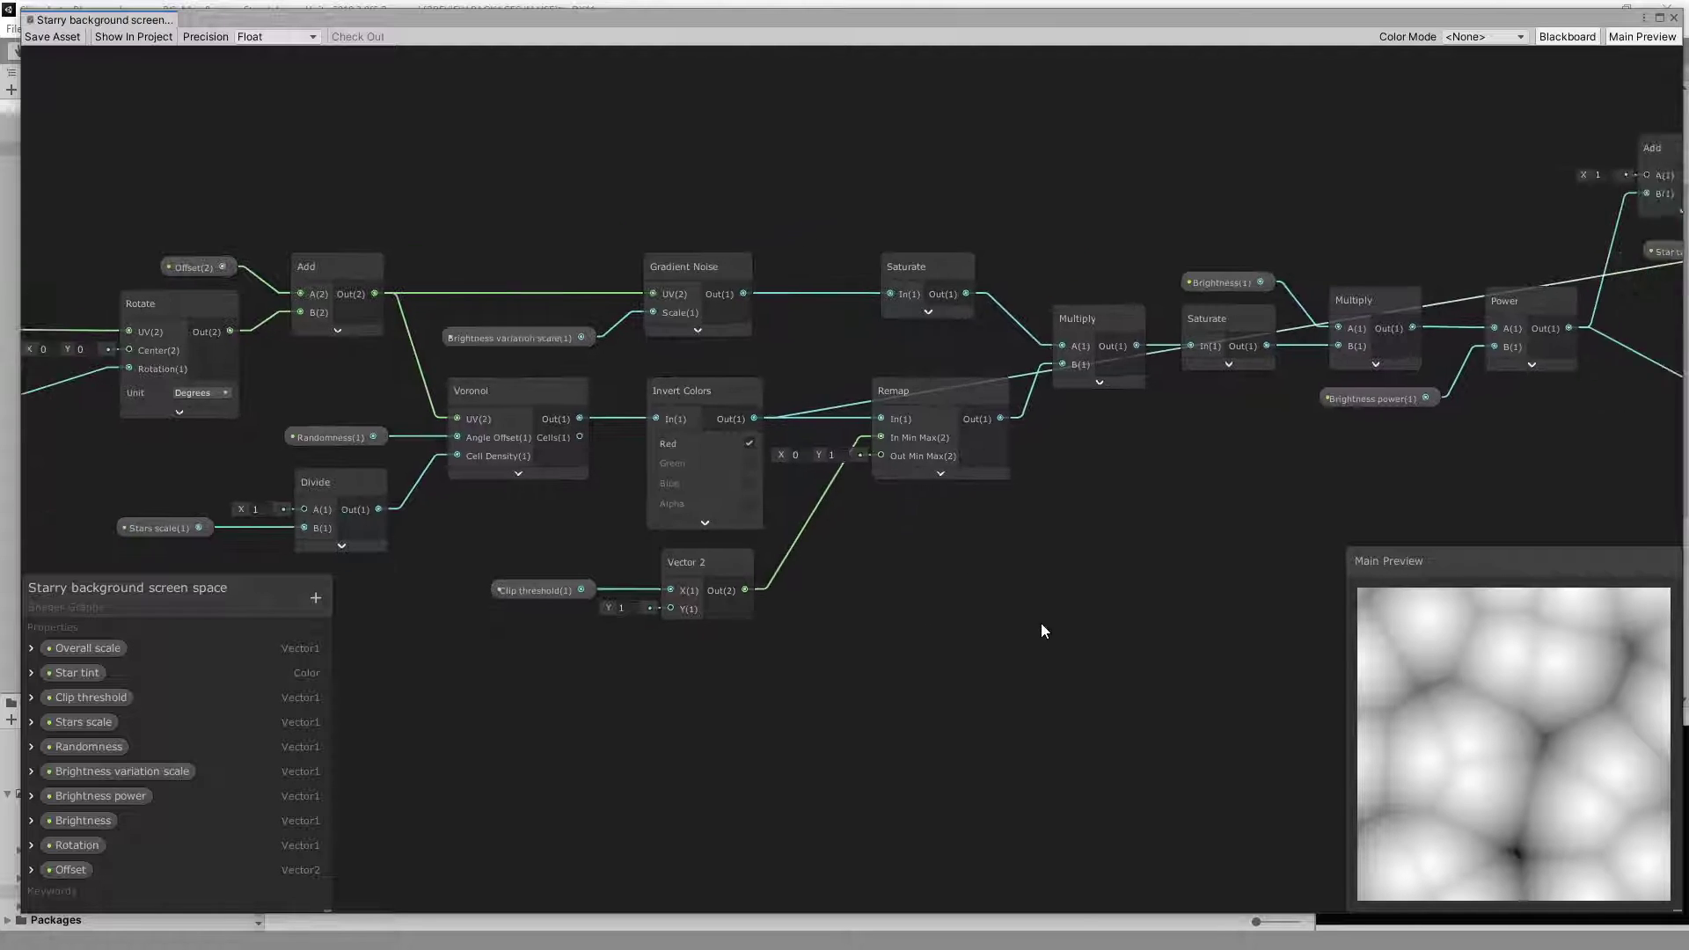
middle_click_drag(1059, 621, 698, 667)
left_click_drag(609, 483, 1550, 264)
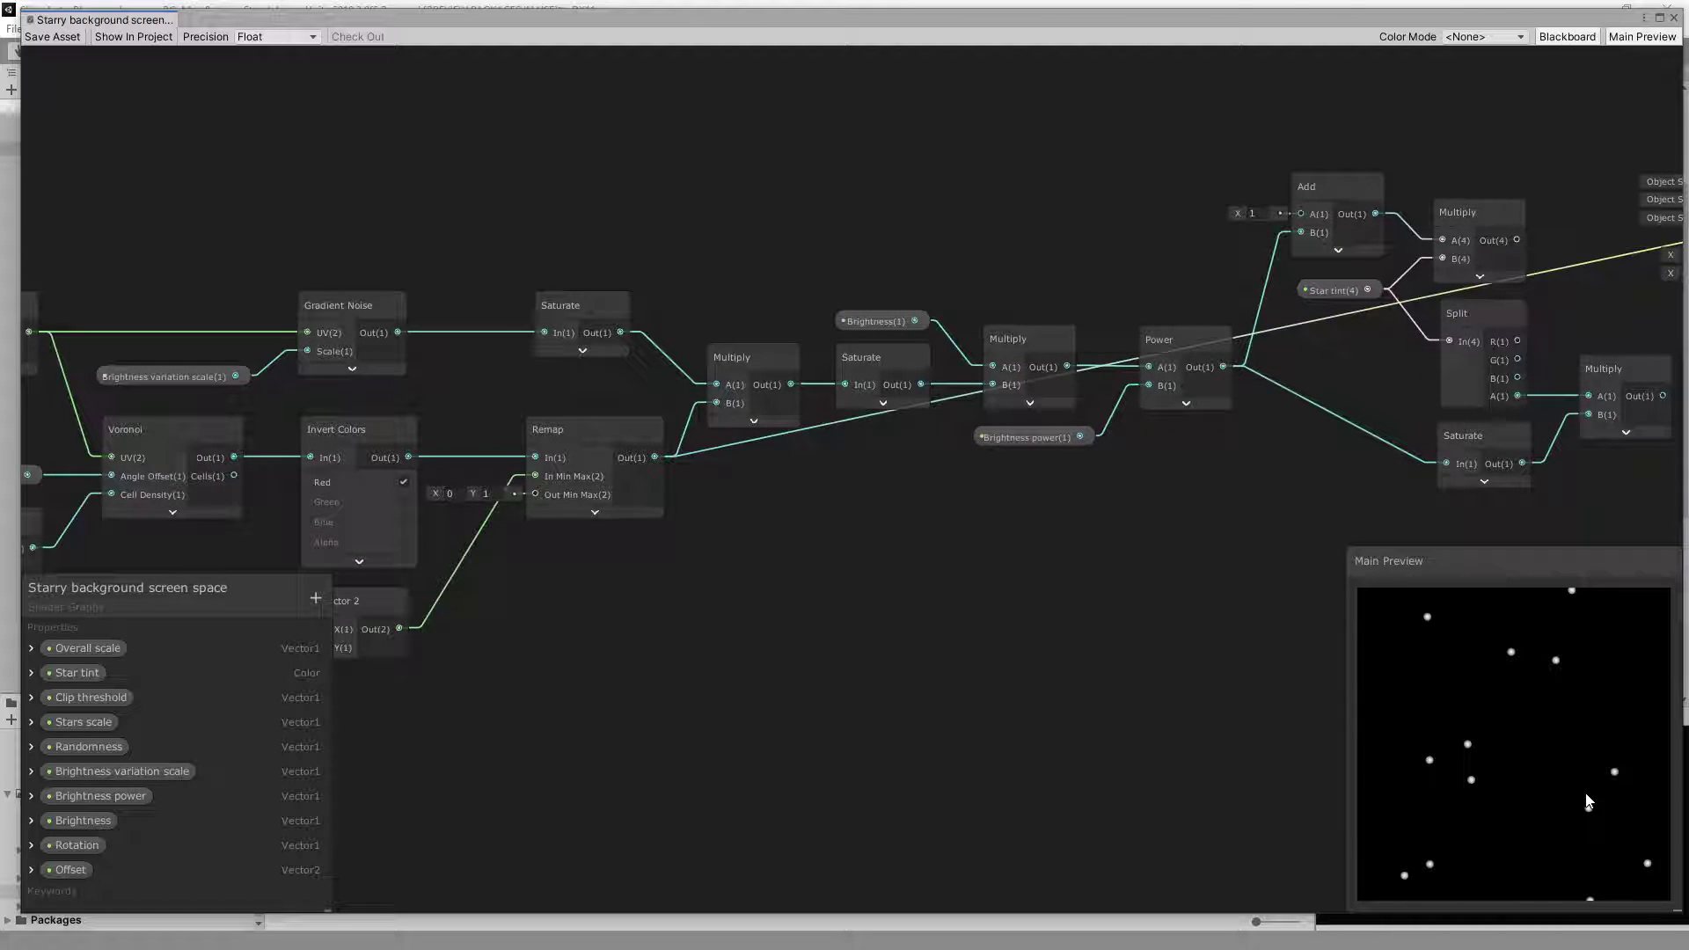
Set the default value of the shader's Randomness property to 0.
middle_click_drag(579, 755, 856, 681)
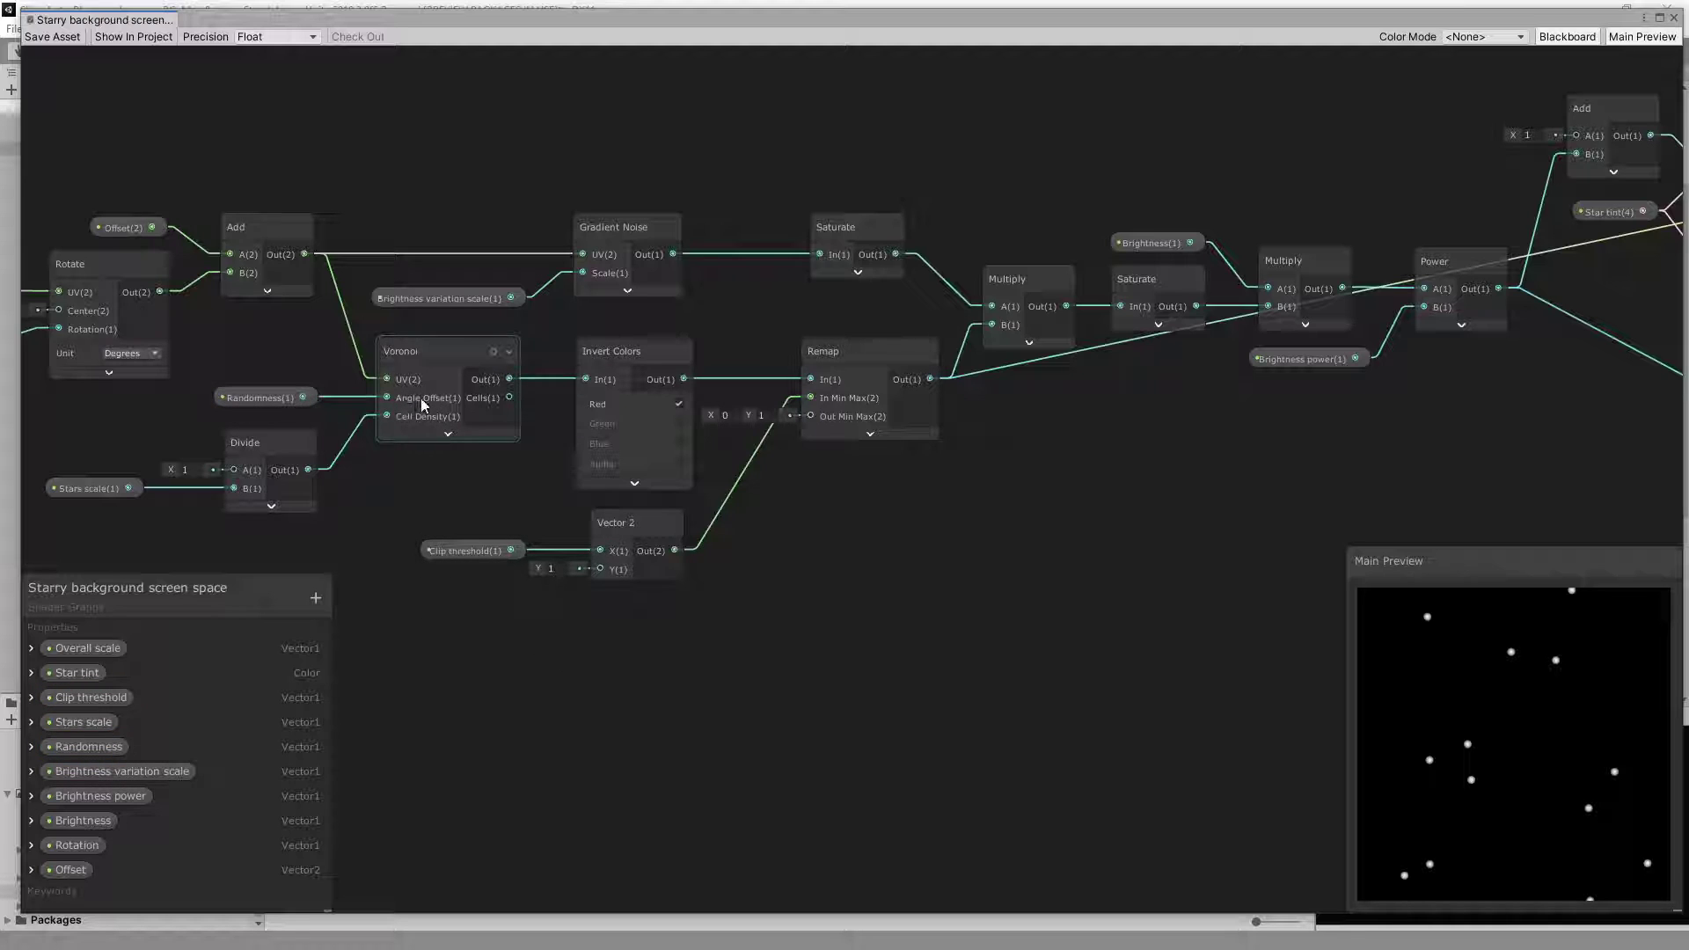
left_click(31, 747)
left_click(92, 813)
type("0")
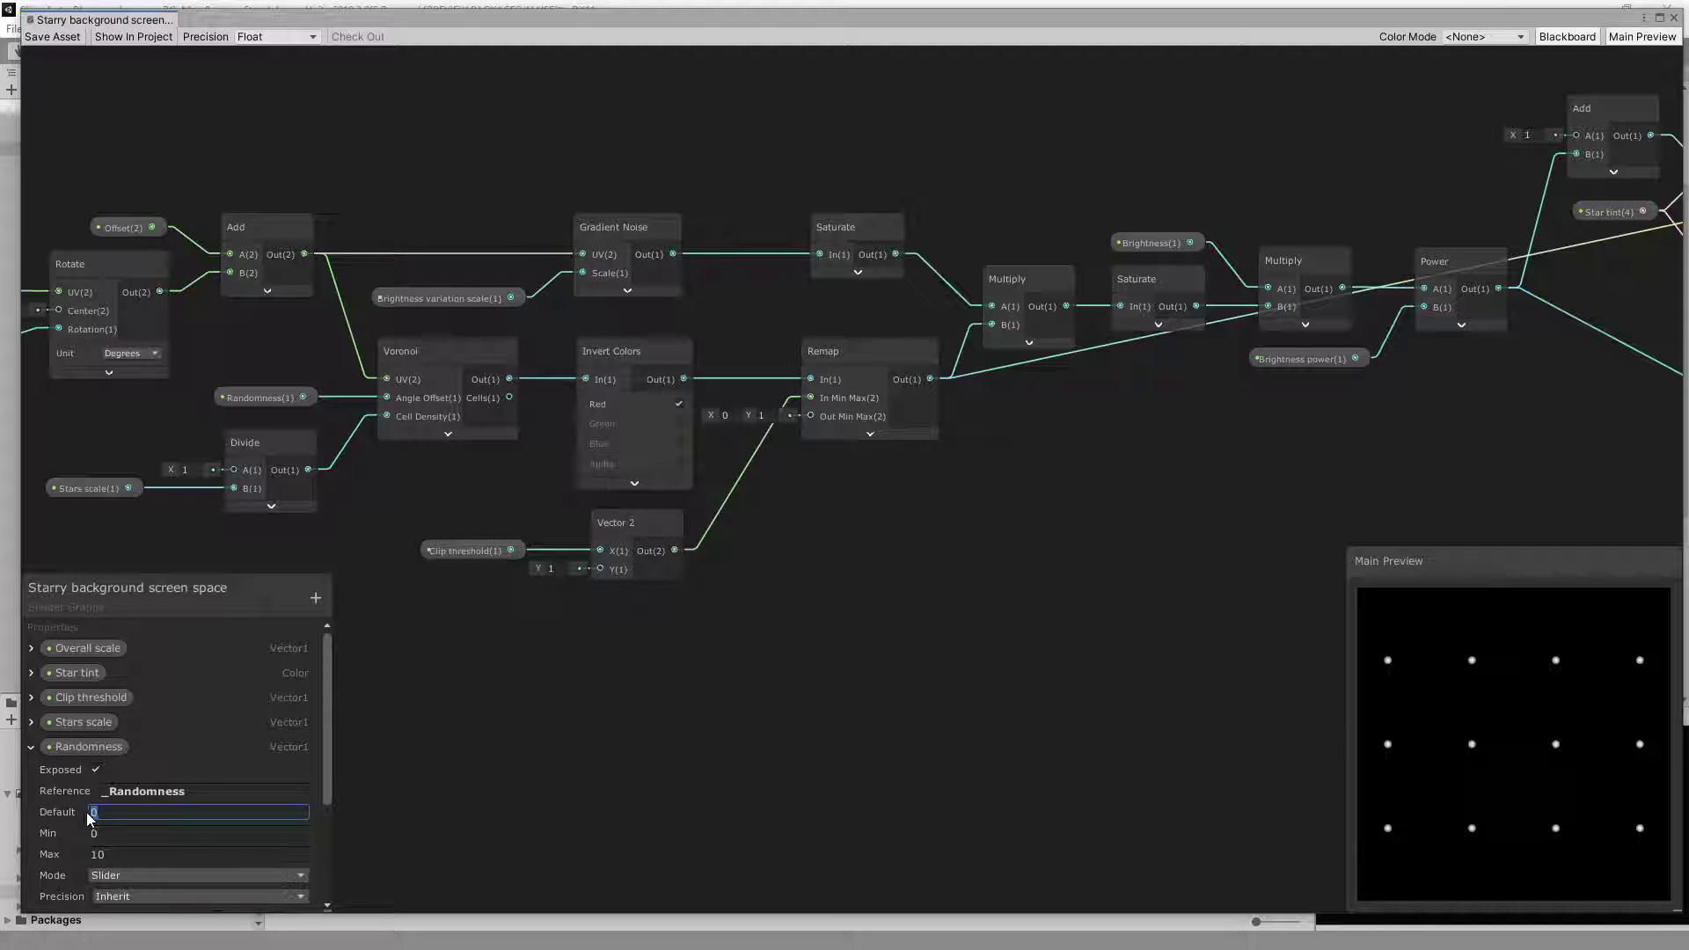
Set the default value of the Randomness property to 5 and collapse its settings.
type("5")
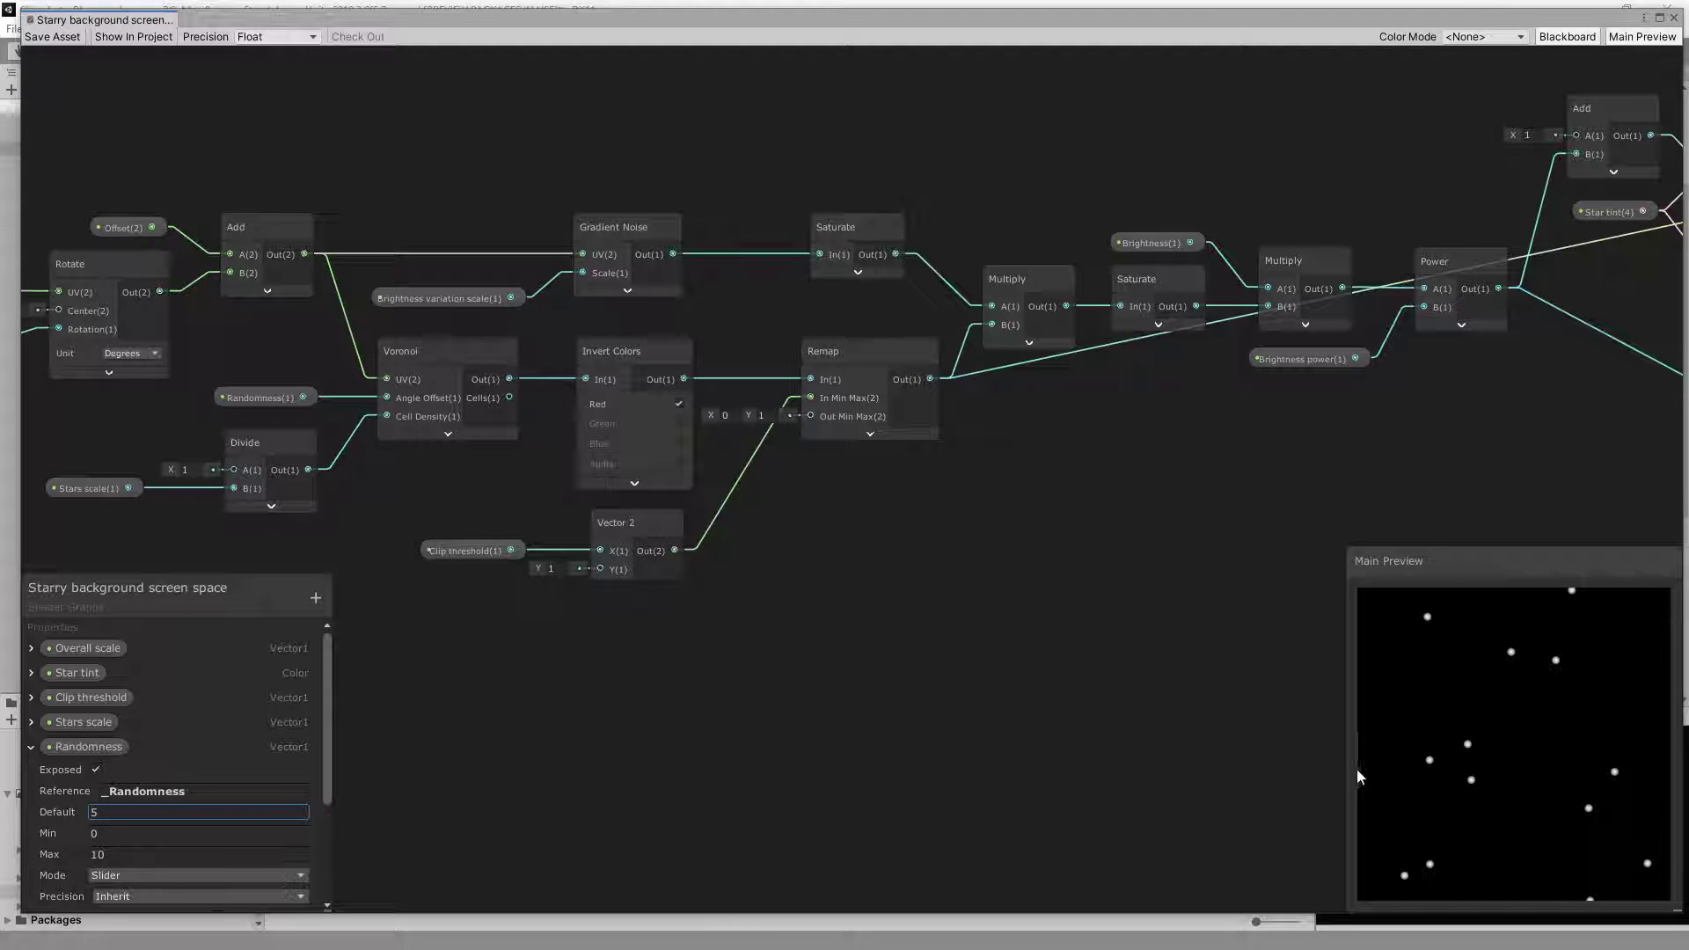
left_click(31, 747)
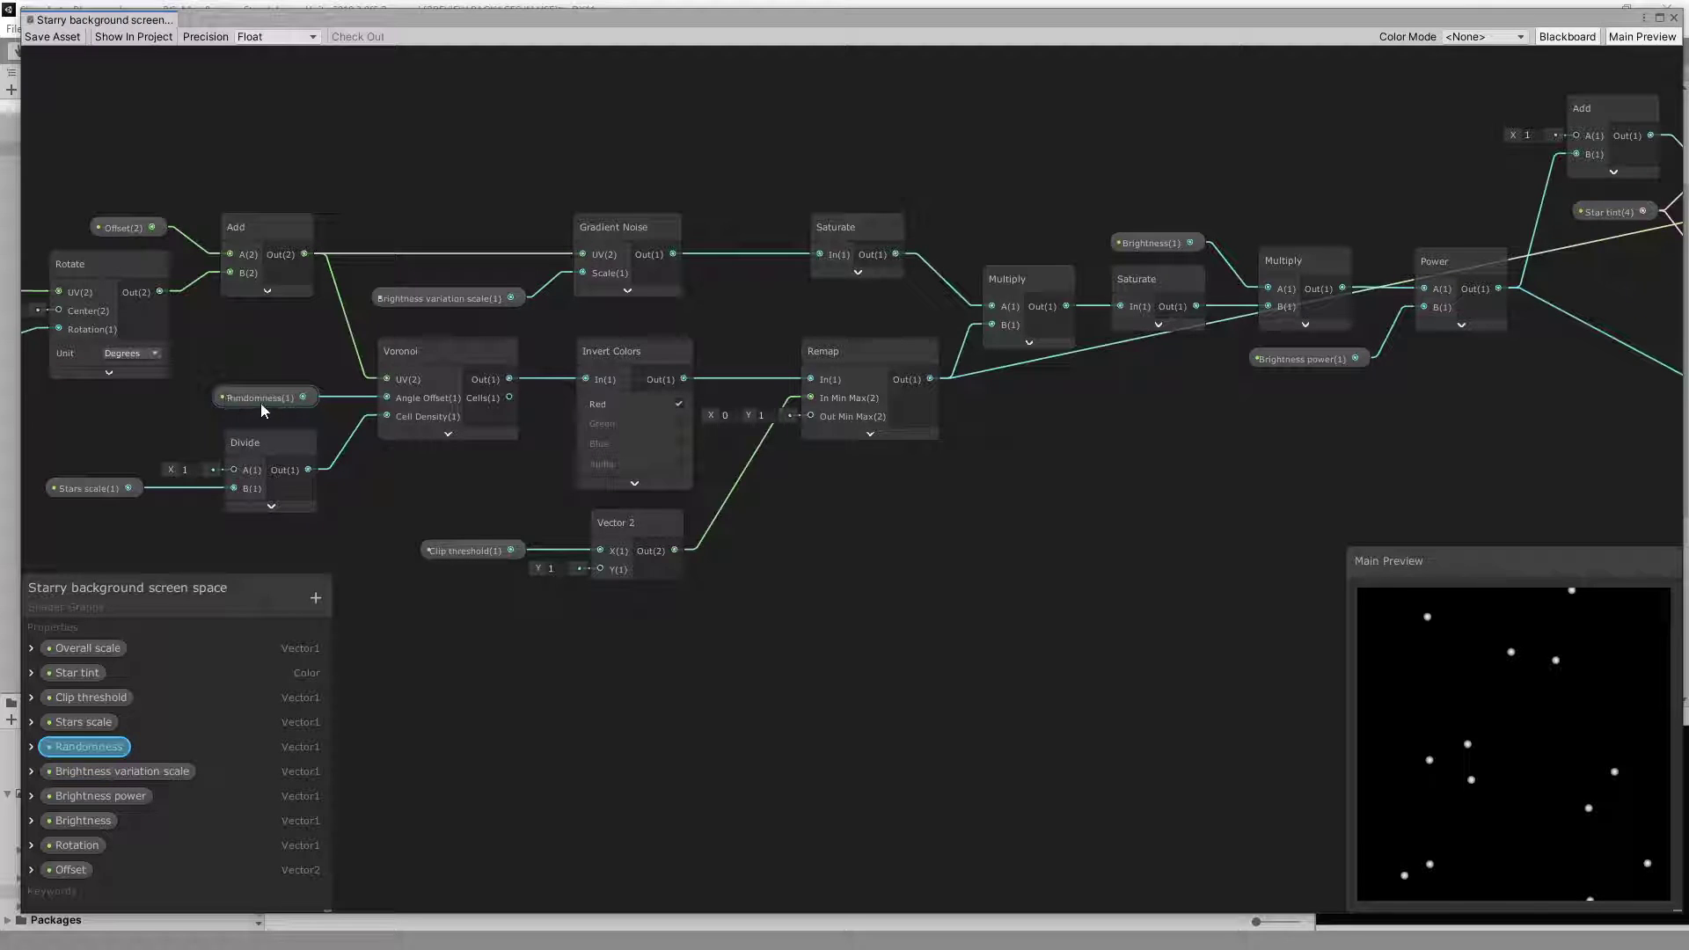
Connect the Gradient Noise node's output to the Unlit Master's Color input.
middle_click_drag(505, 678, 668, 640)
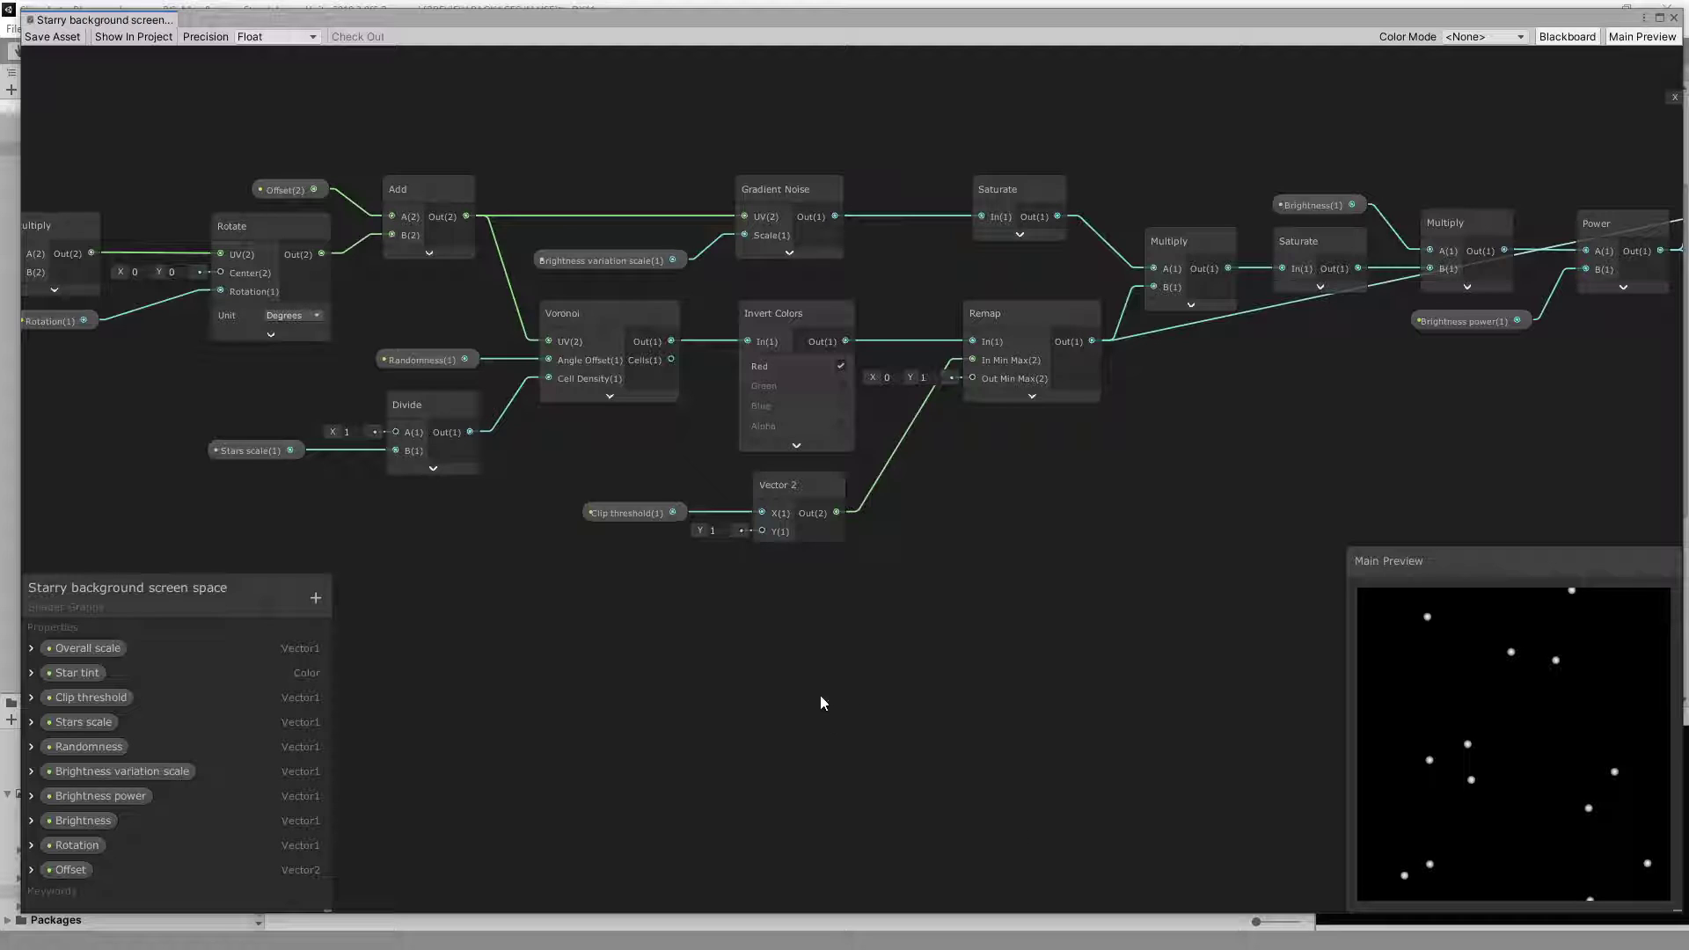
middle_click_drag(1105, 622, 953, 660)
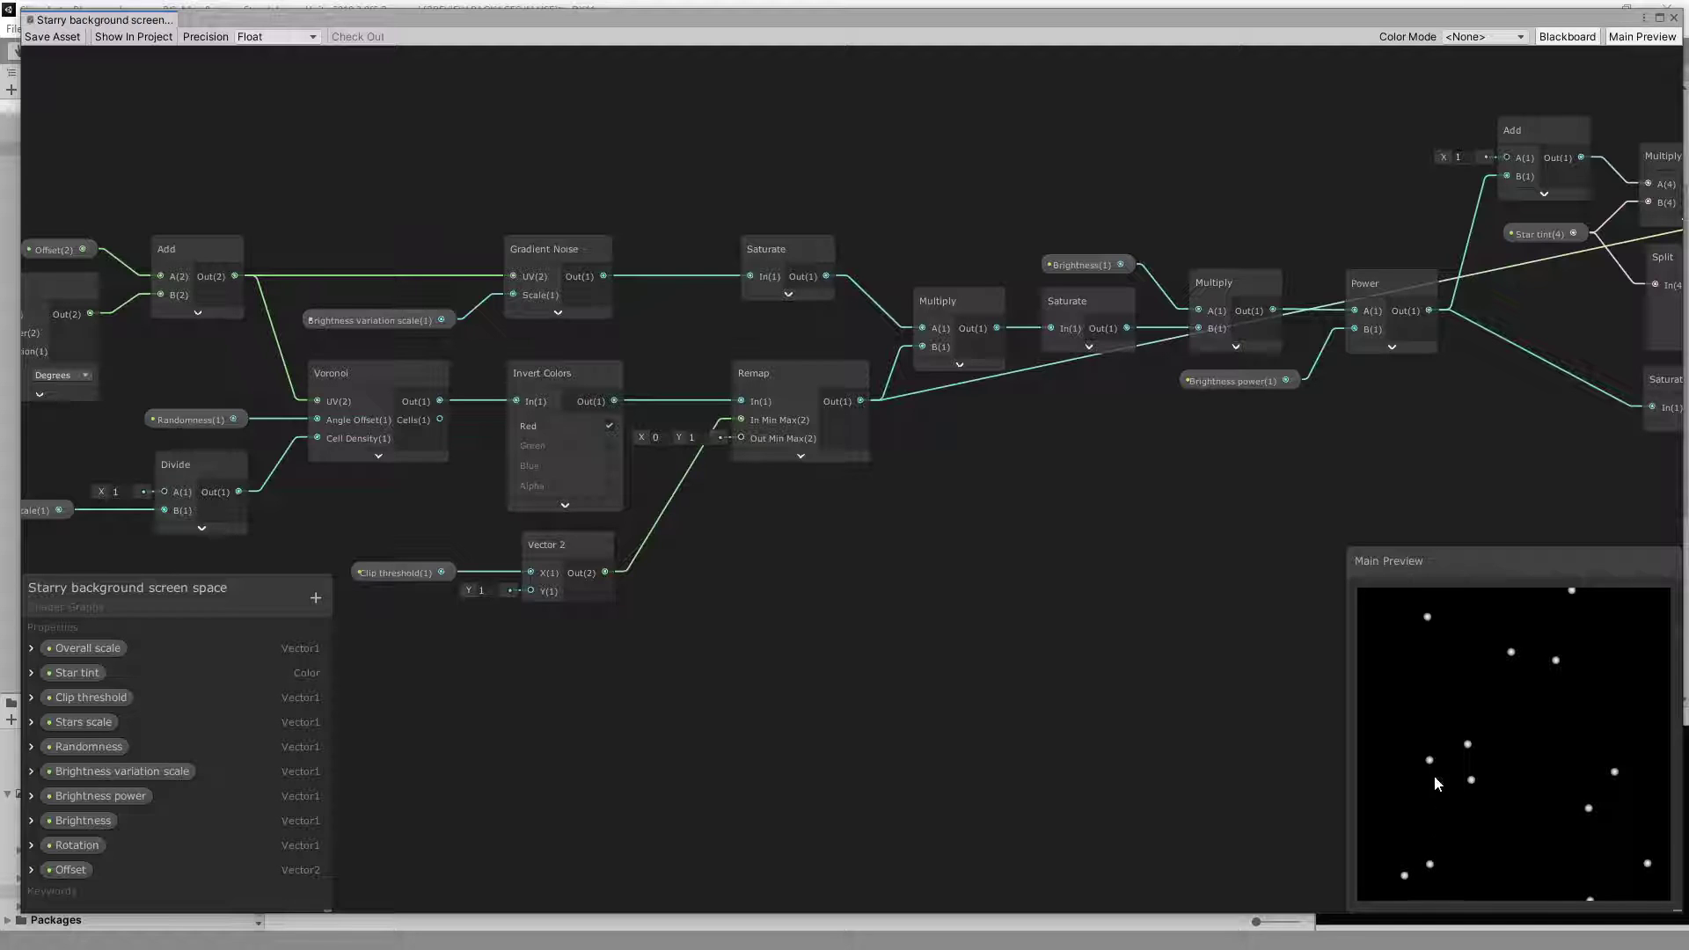
scroll(774, 643, "down", 1)
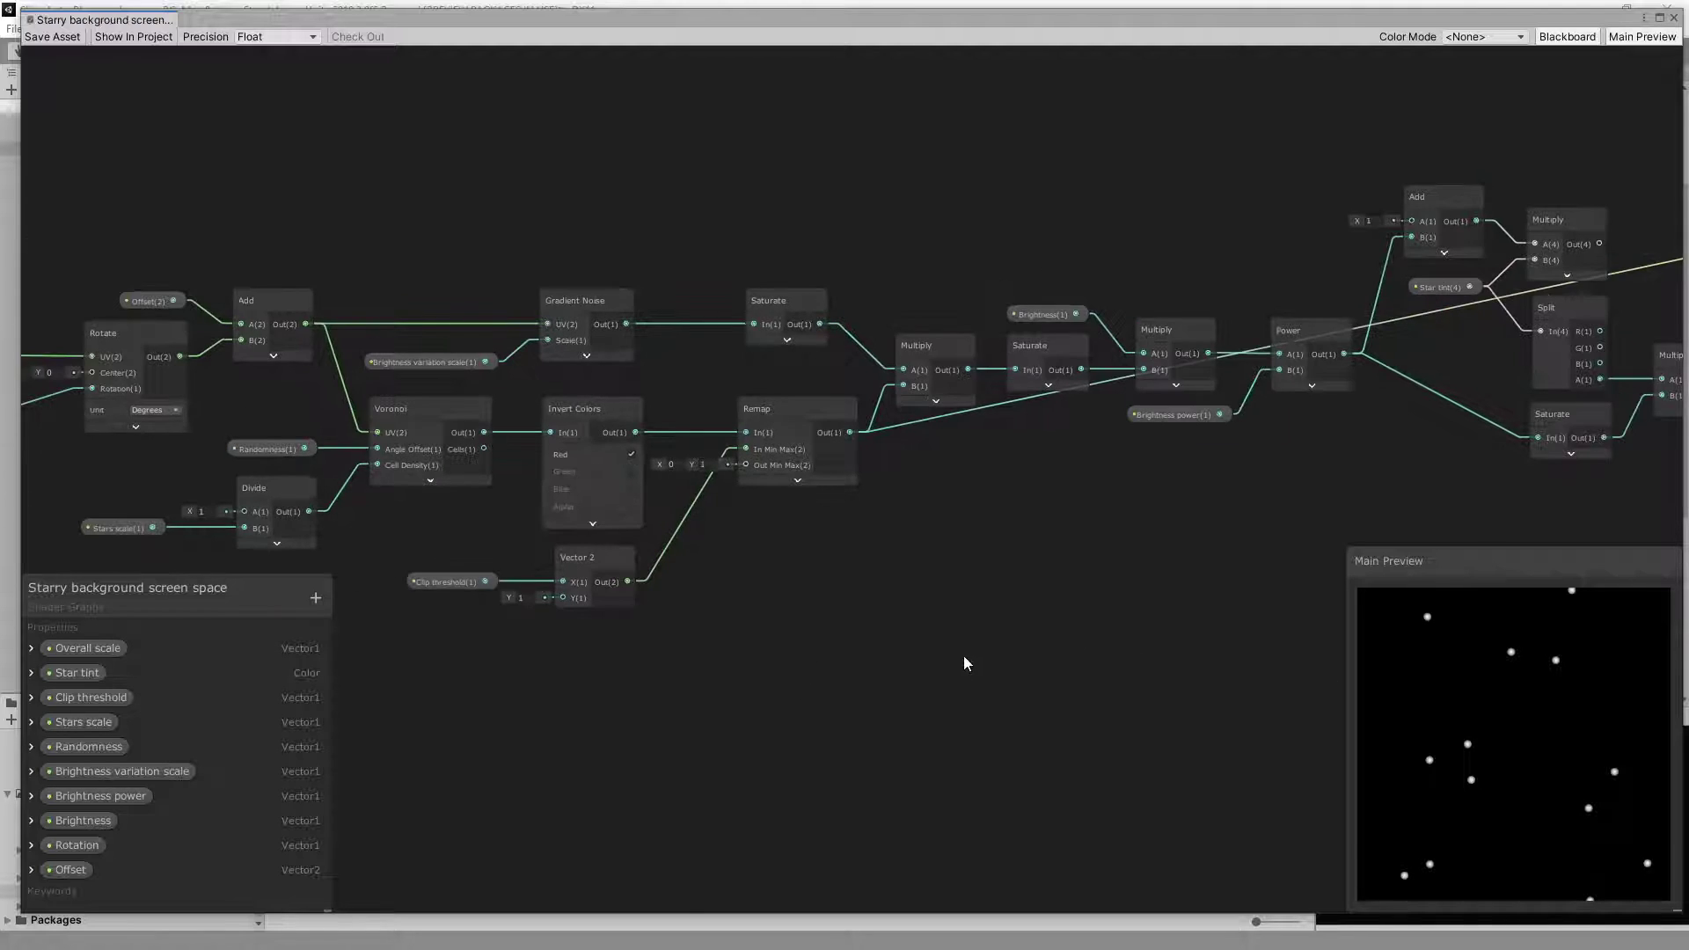
scroll(968, 665, "down", 2)
middle_click_drag(1119, 663, 966, 689)
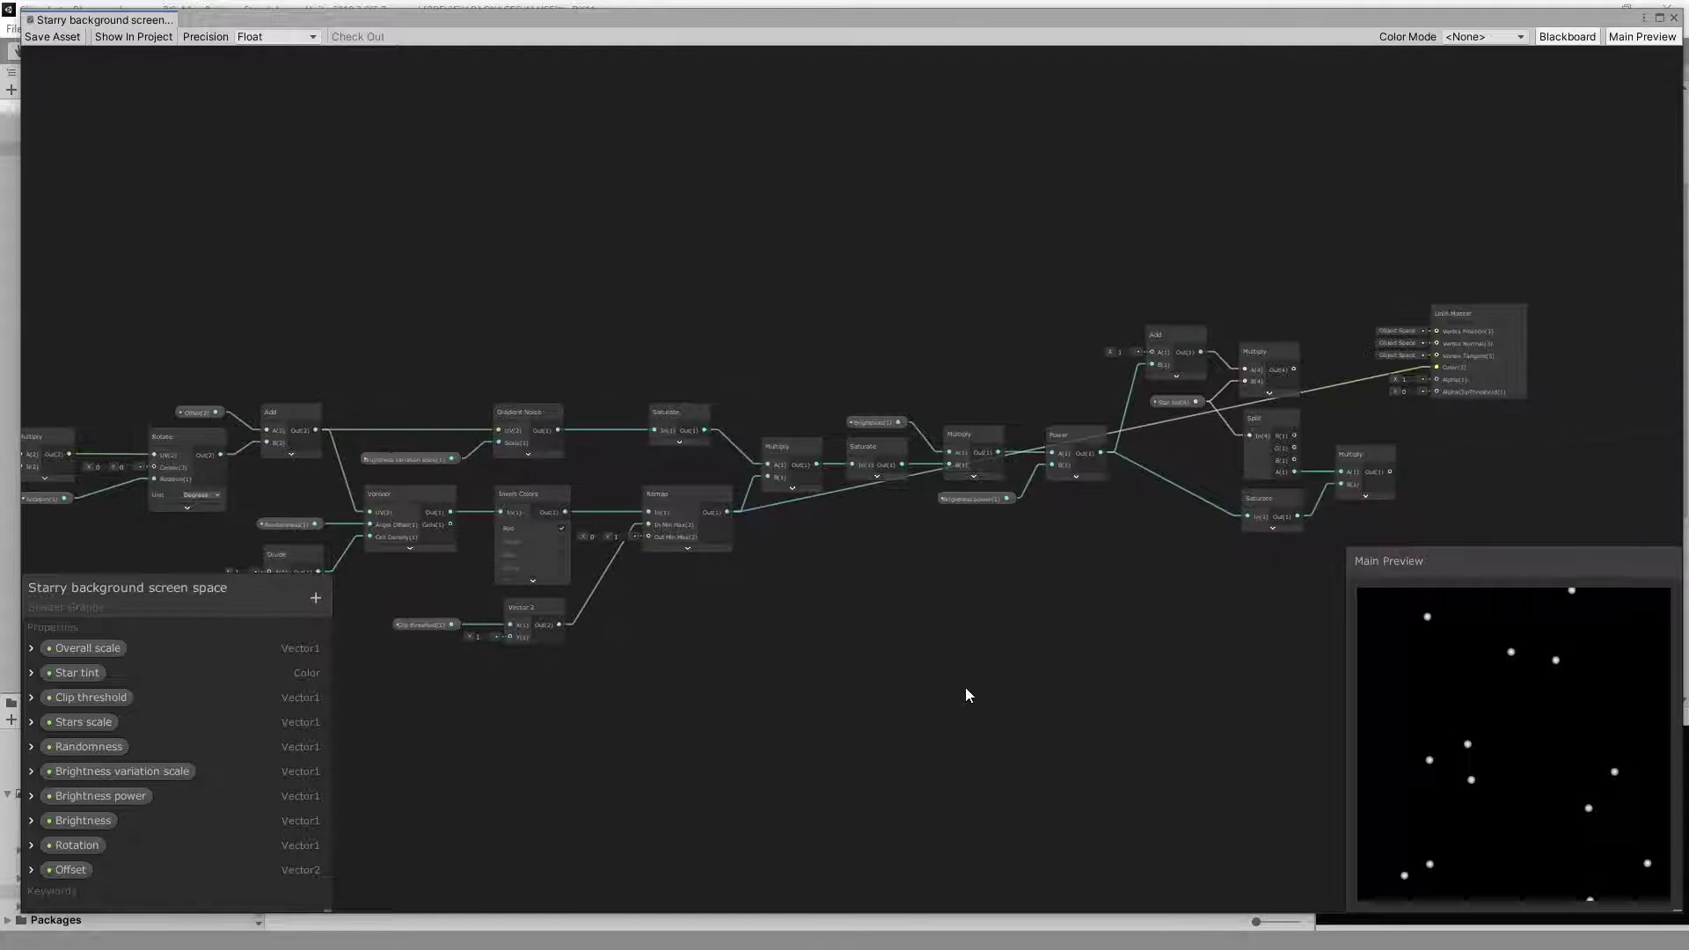
scroll(823, 648, "up", 1)
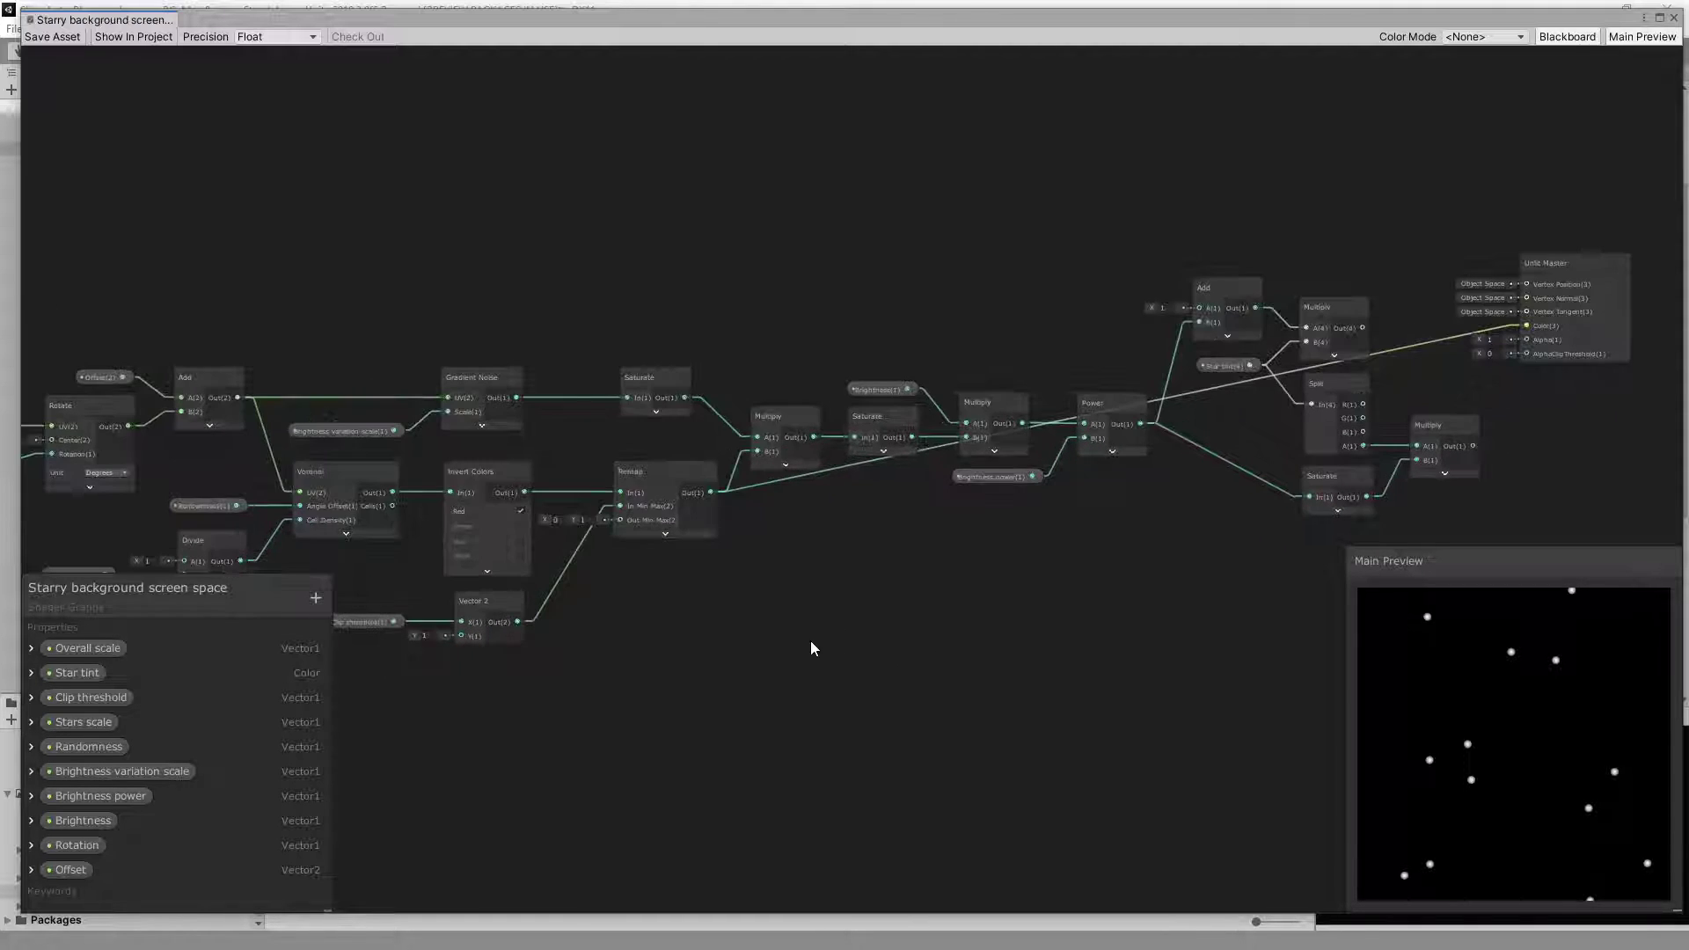
scroll(690, 664, "up", 1)
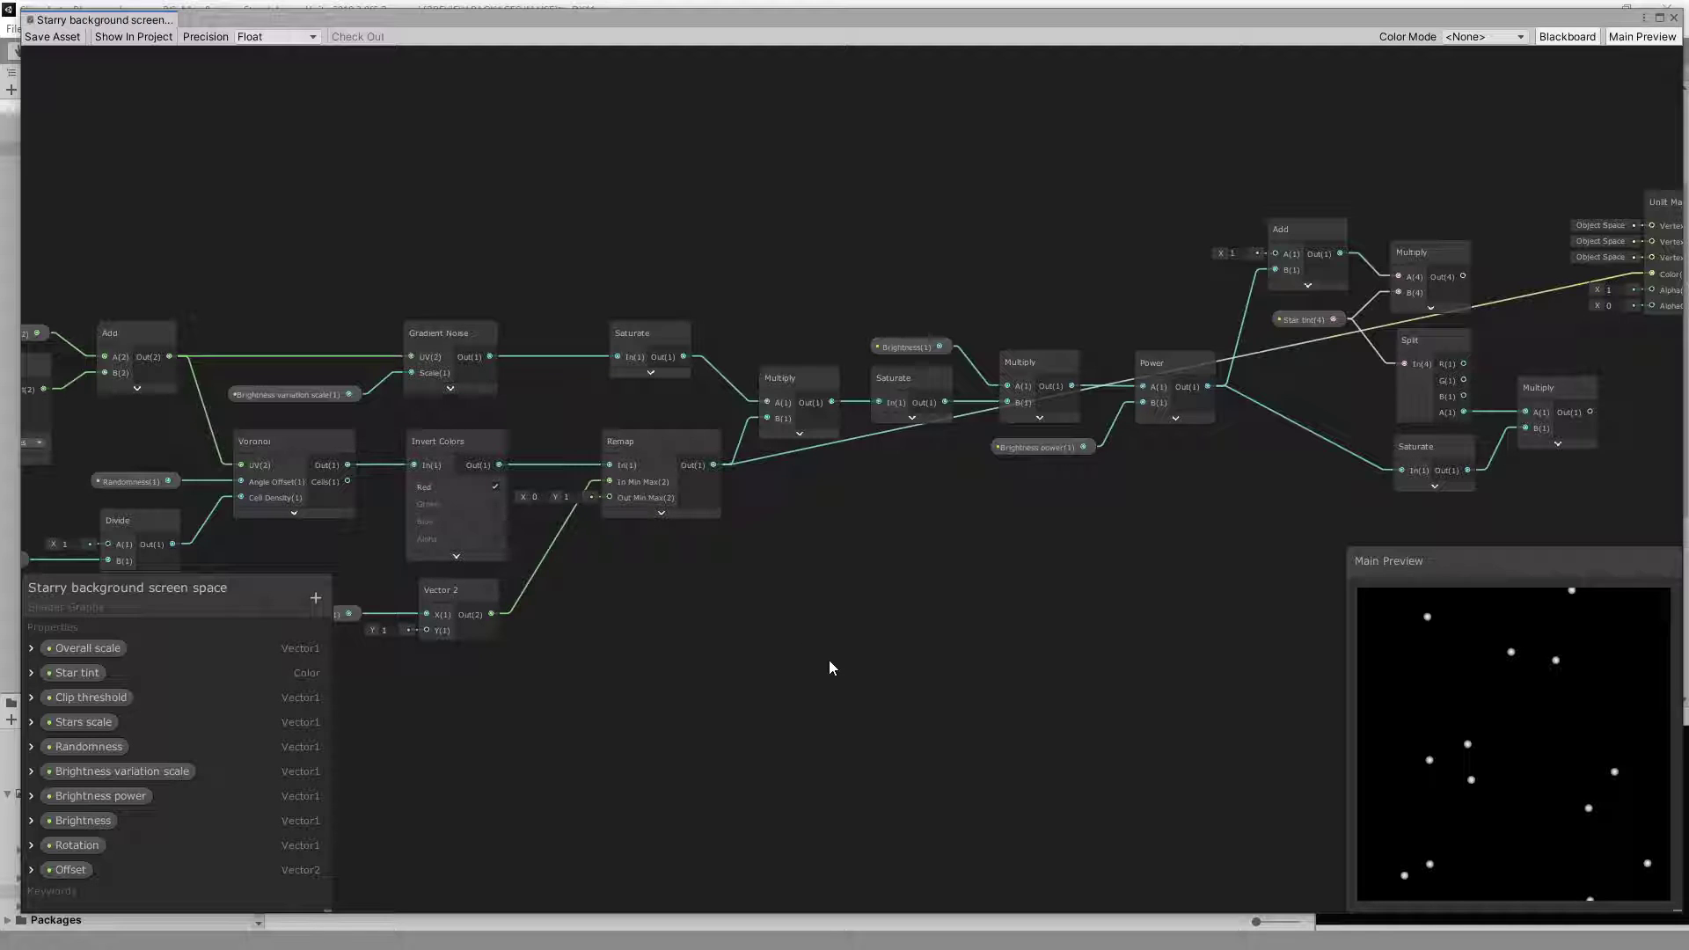
left_click_drag(490, 357, 1575, 273)
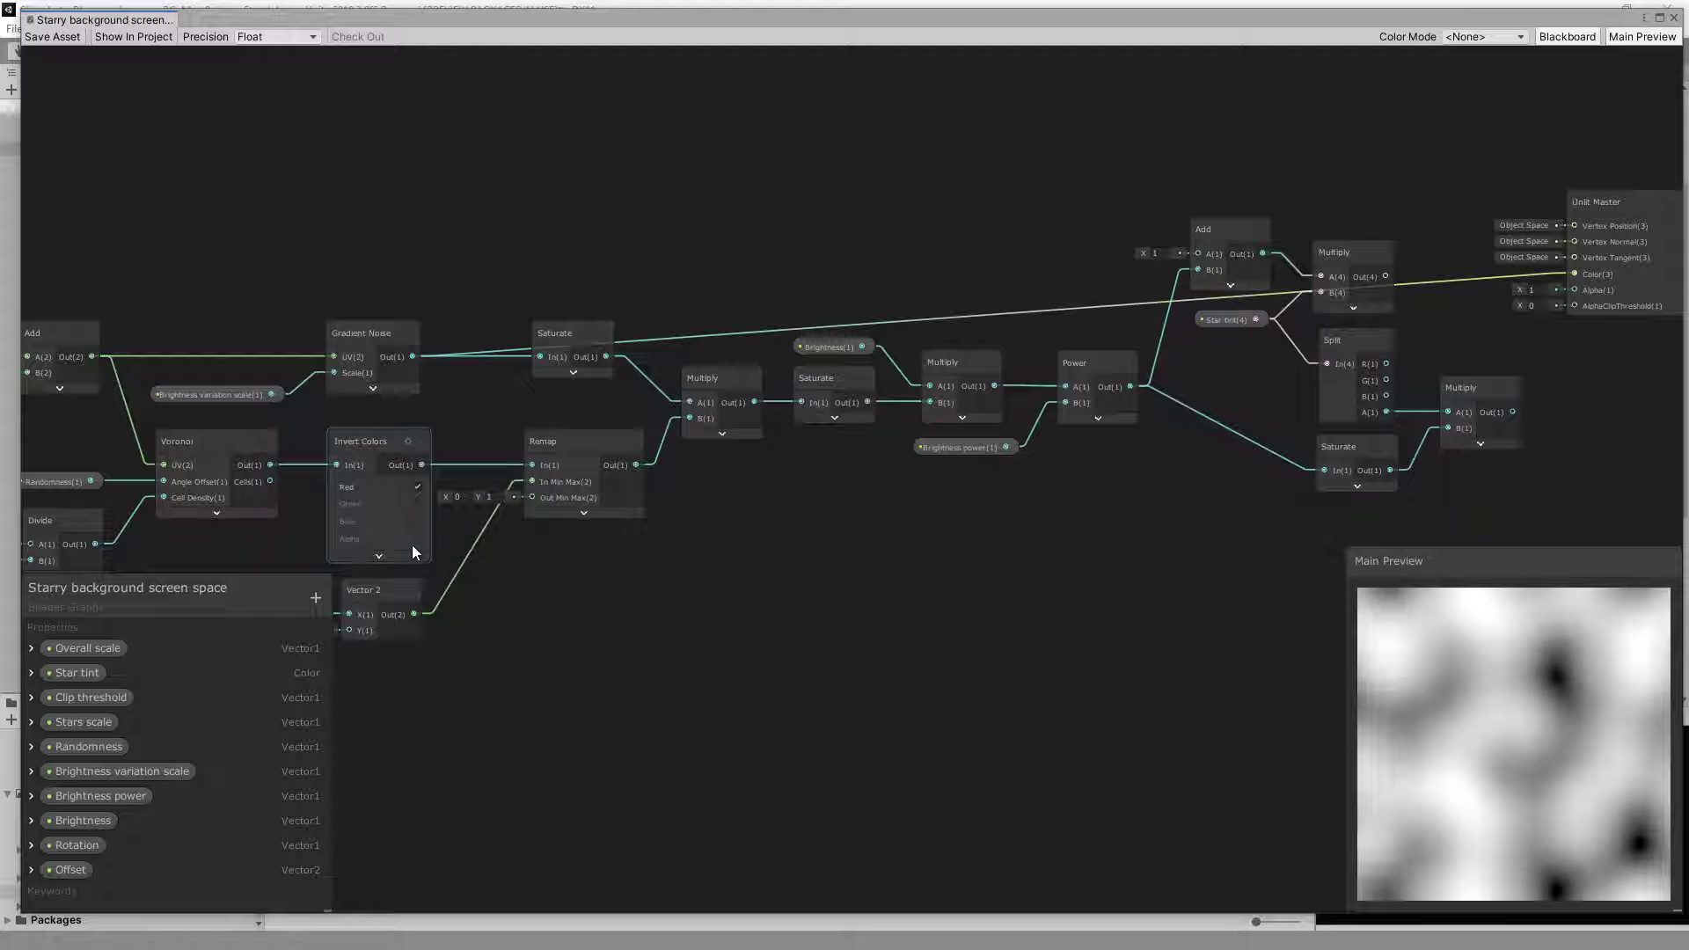
Preview Remap and Gradient Noise in turn through the Unlit Master's Color input, ending with the Multiply node that combines both branches.
left_click_drag(642, 465, 1582, 272)
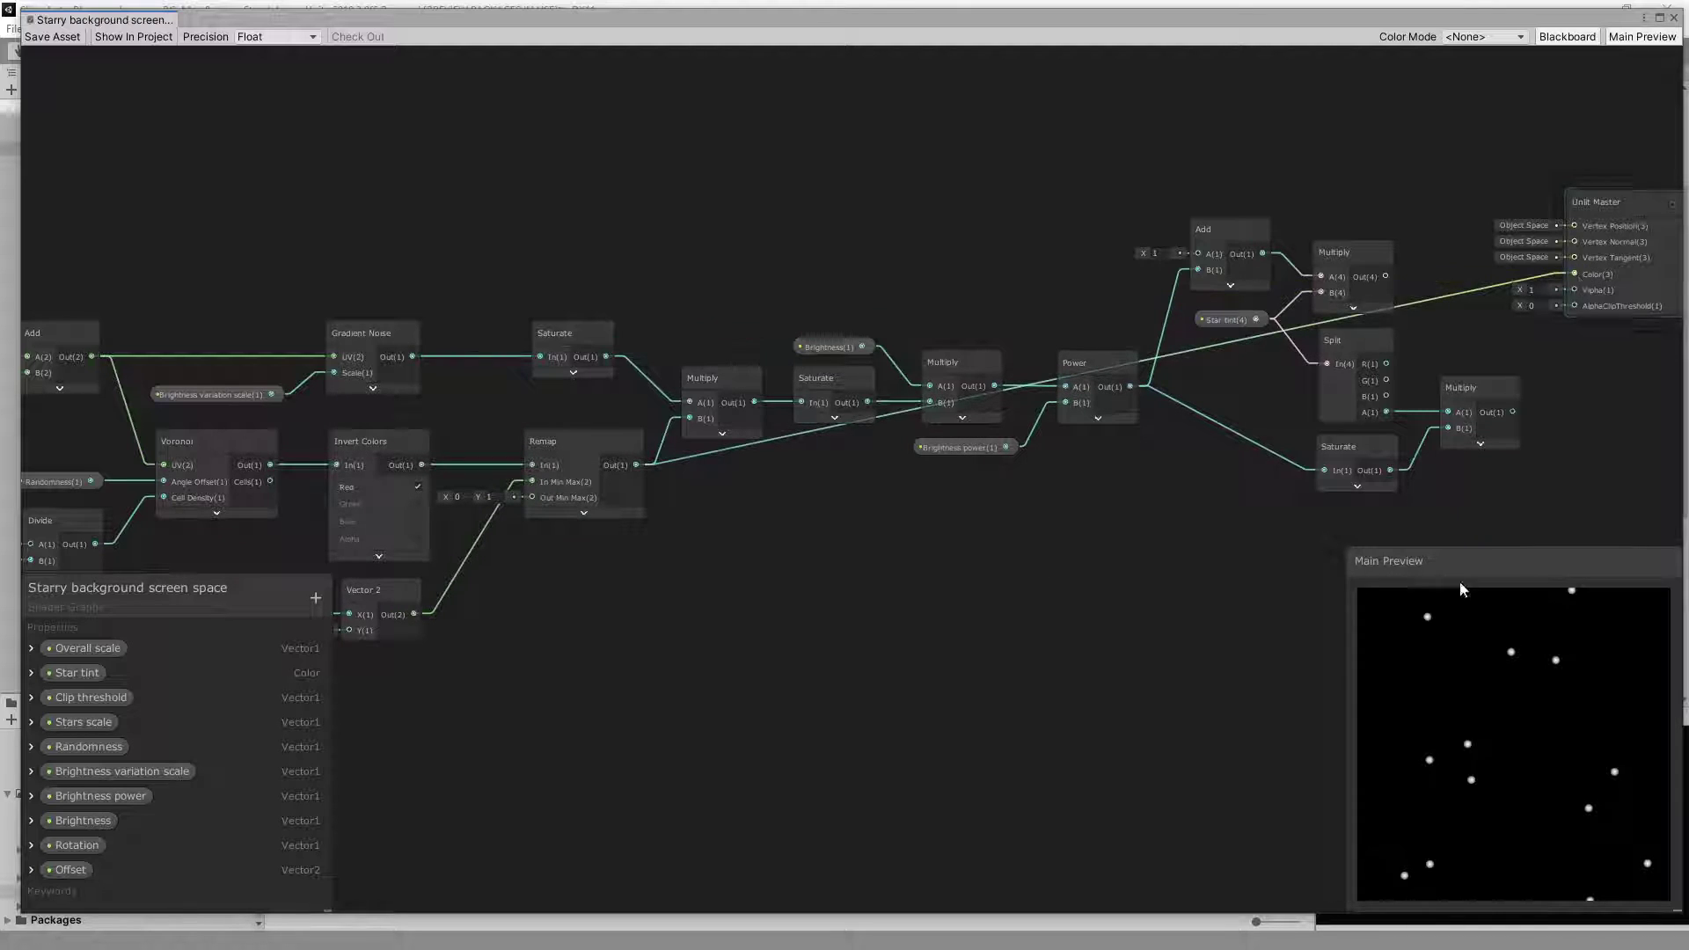
left_click_drag(413, 356, 1577, 272)
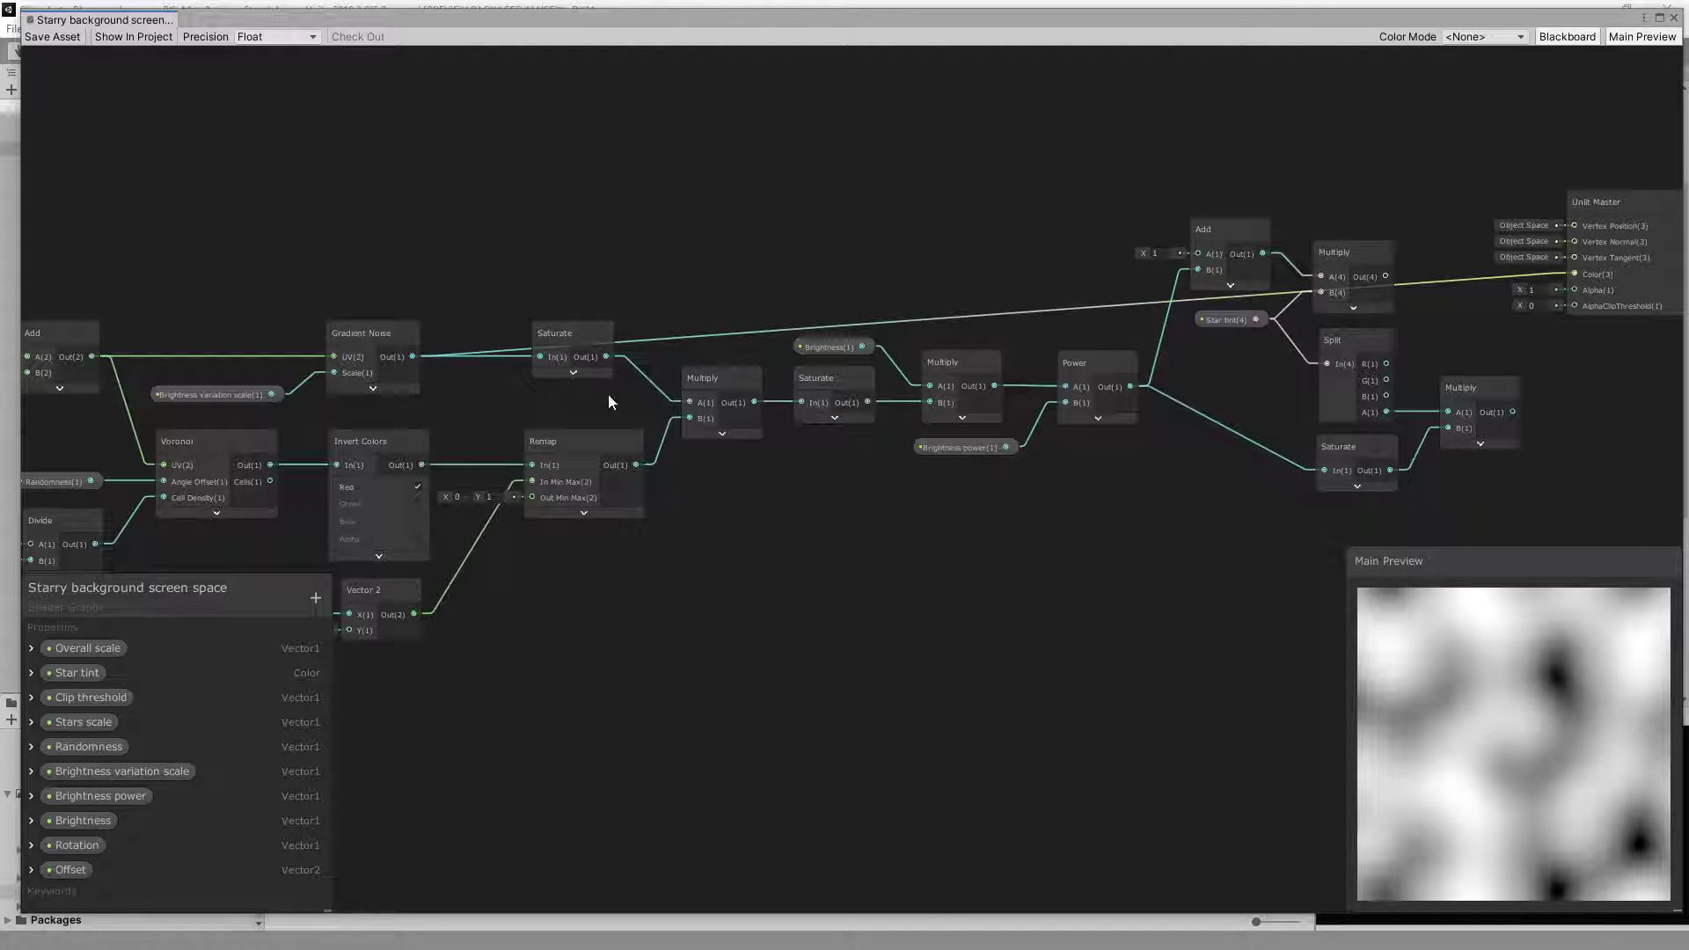
left_click_drag(755, 402, 1575, 272)
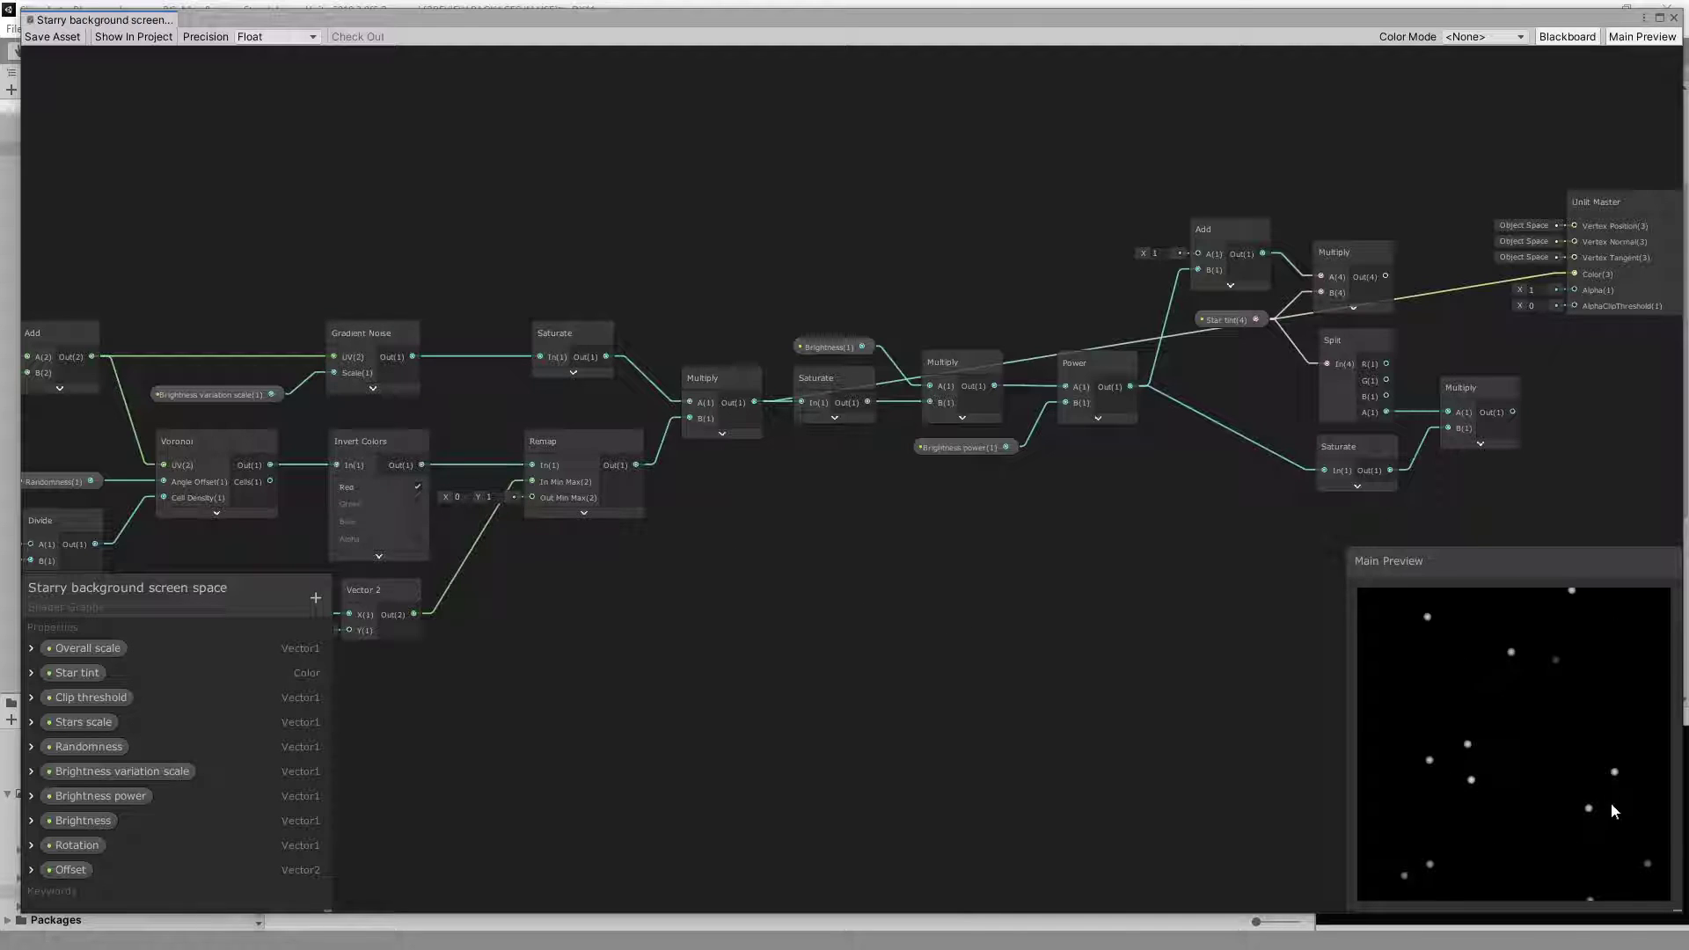
Replace the Multiply connection at the Unlit Master's Color input with the Gradient Noise output.
middle_click_drag(549, 636, 874, 615)
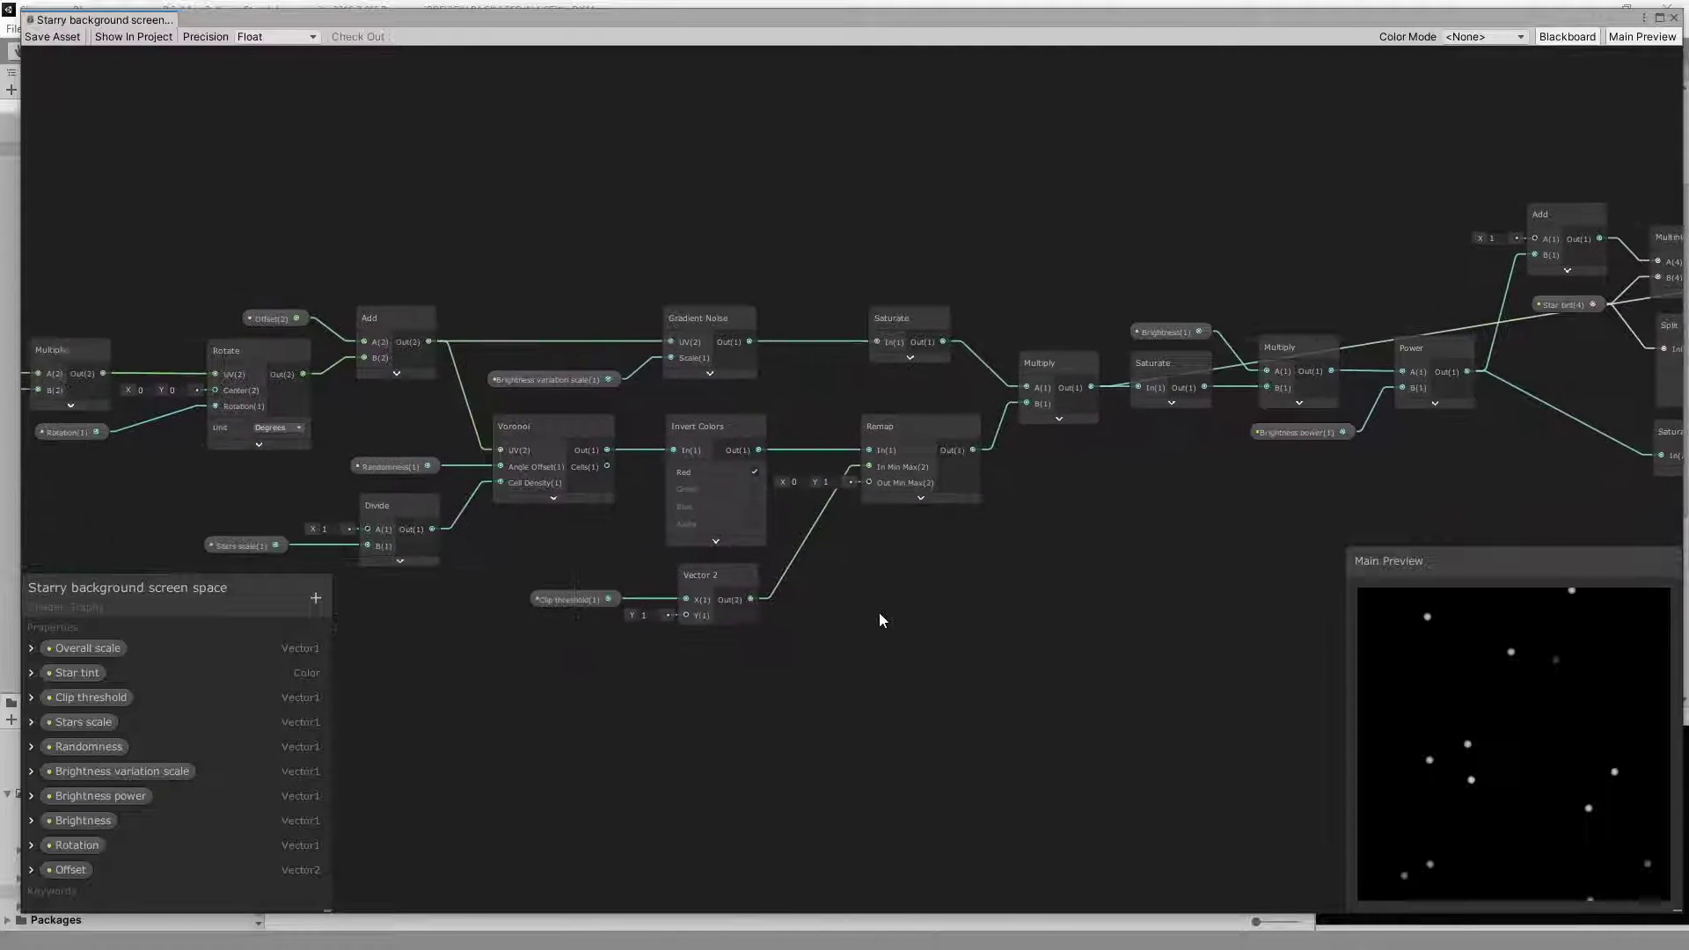
scroll(625, 509, "up", 1)
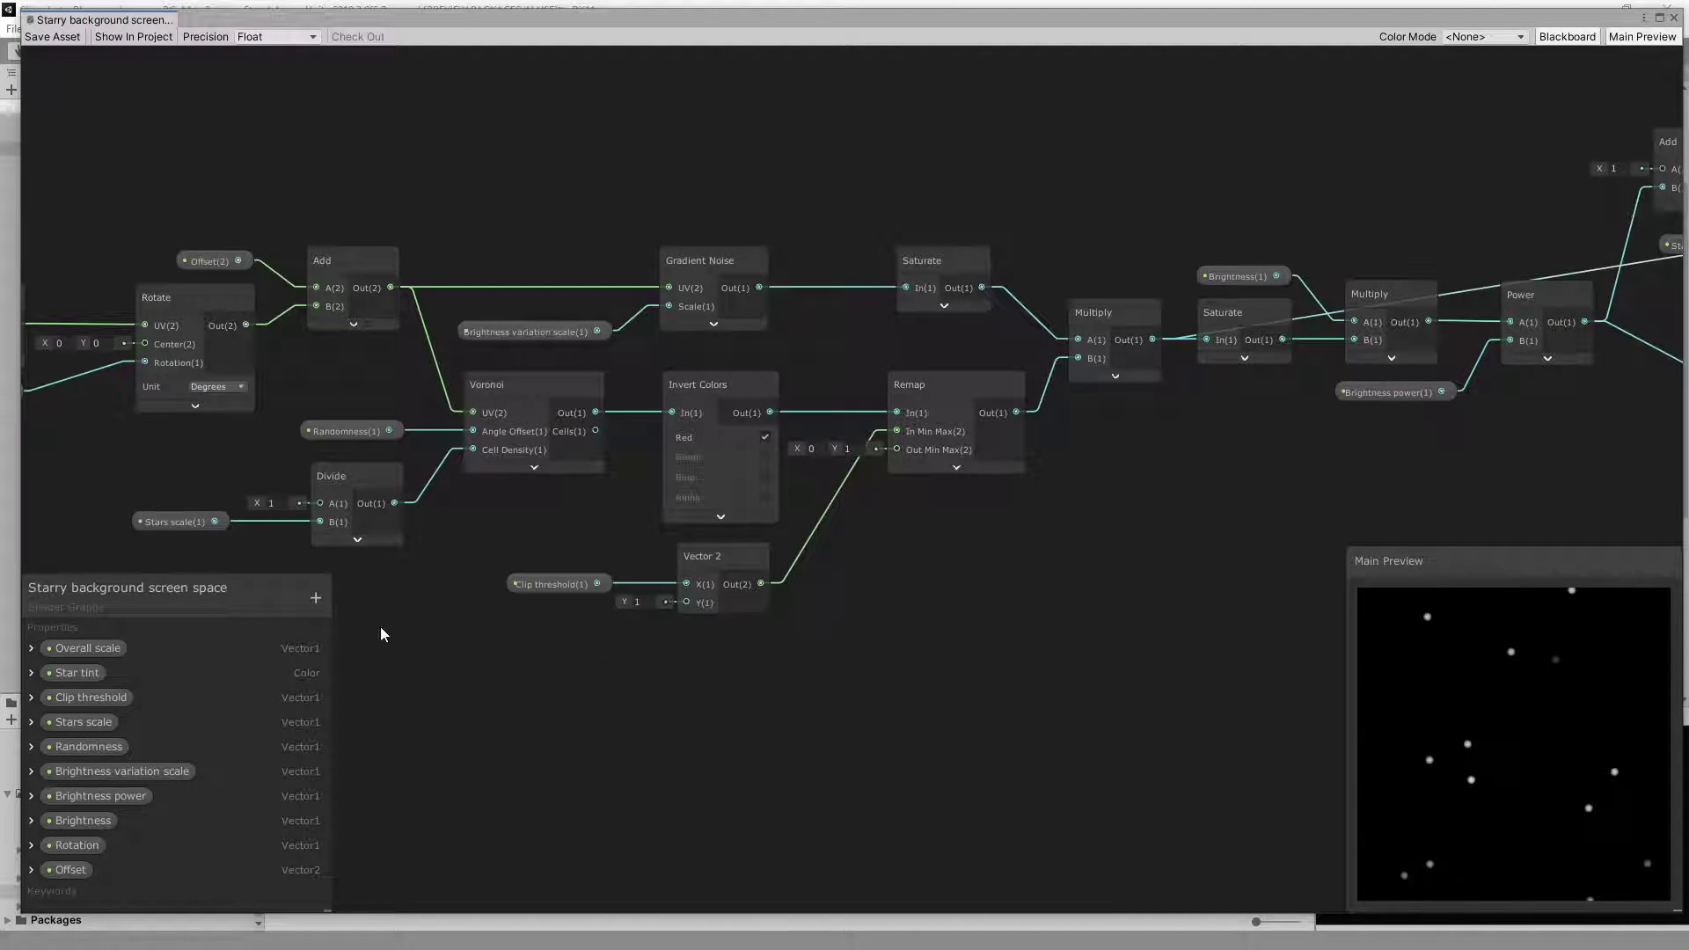
middle_click_drag(381, 627, 546, 607)
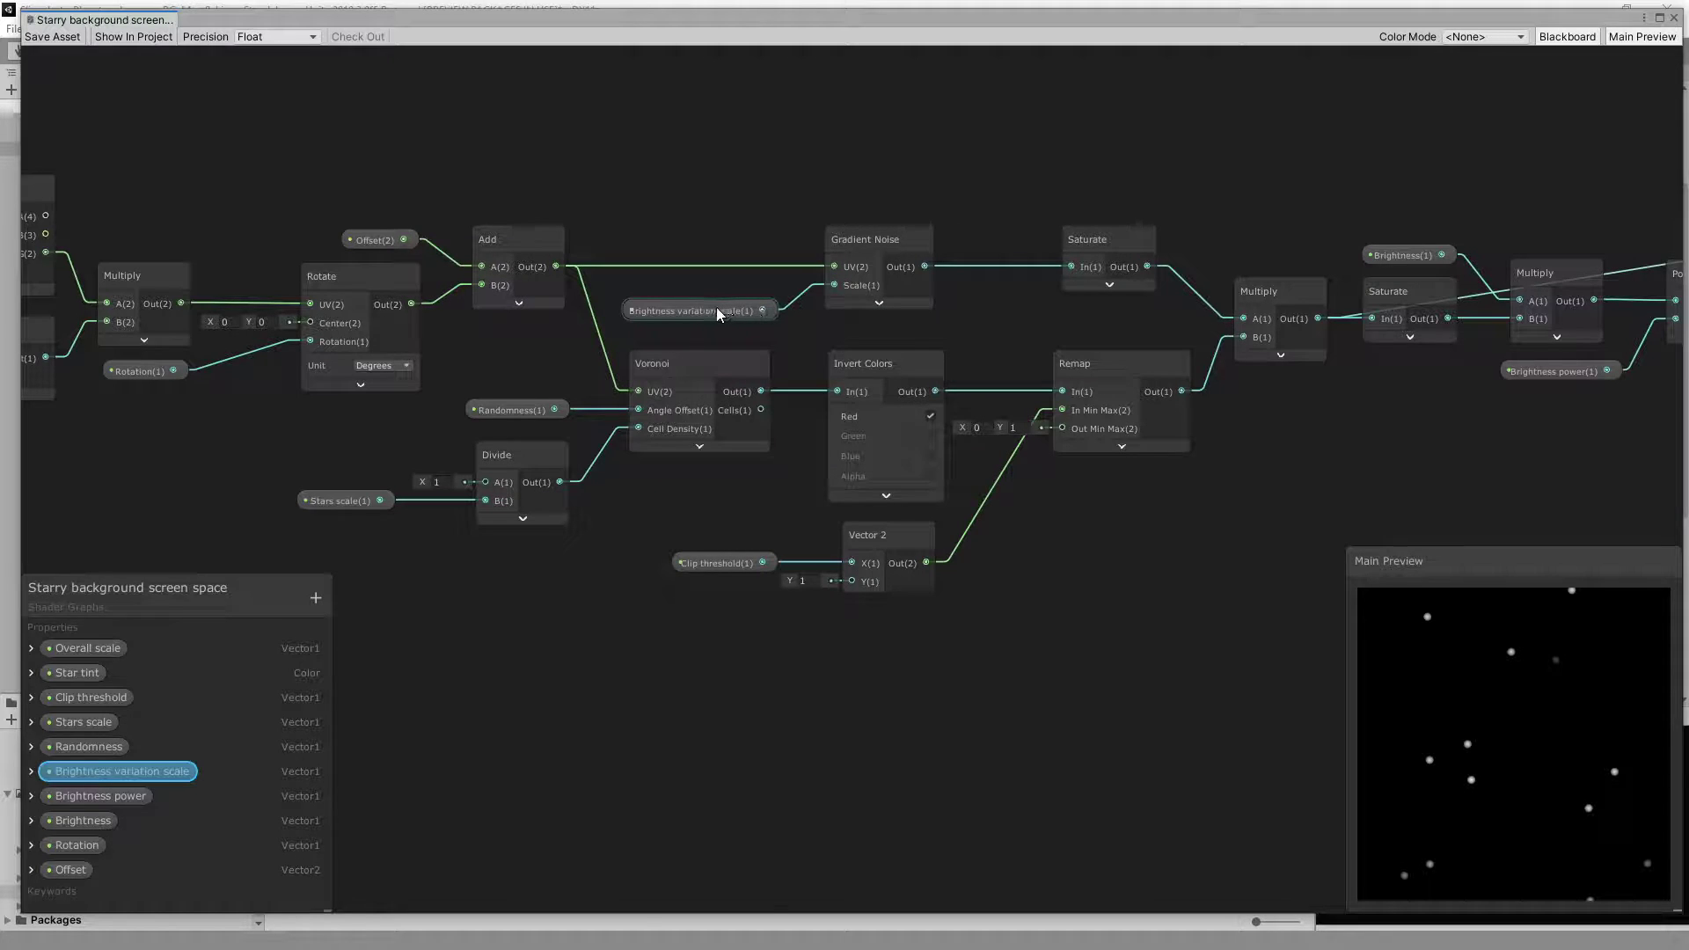
middle_click_drag(1051, 824, 672, 849)
scroll(739, 577, "down", 2)
left_click_drag(561, 345, 1536, 264)
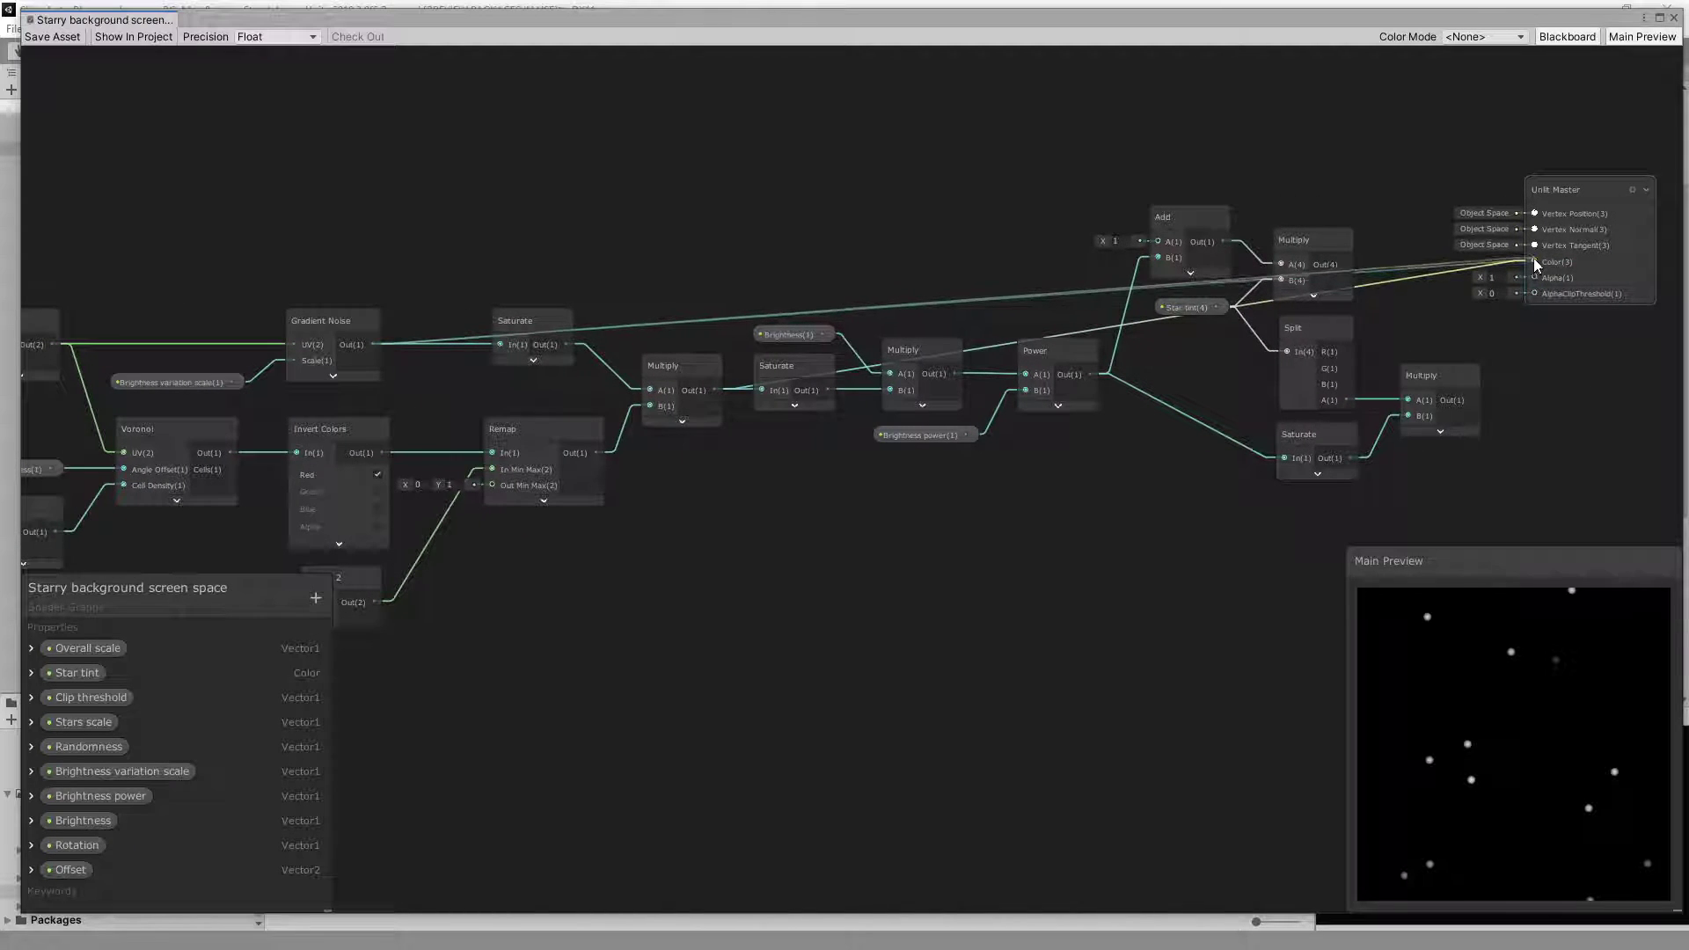
Expand the Brightness variation scale property and set its default value to 0.01.
middle_click_drag(445, 859, 988, 648)
left_click(600, 324)
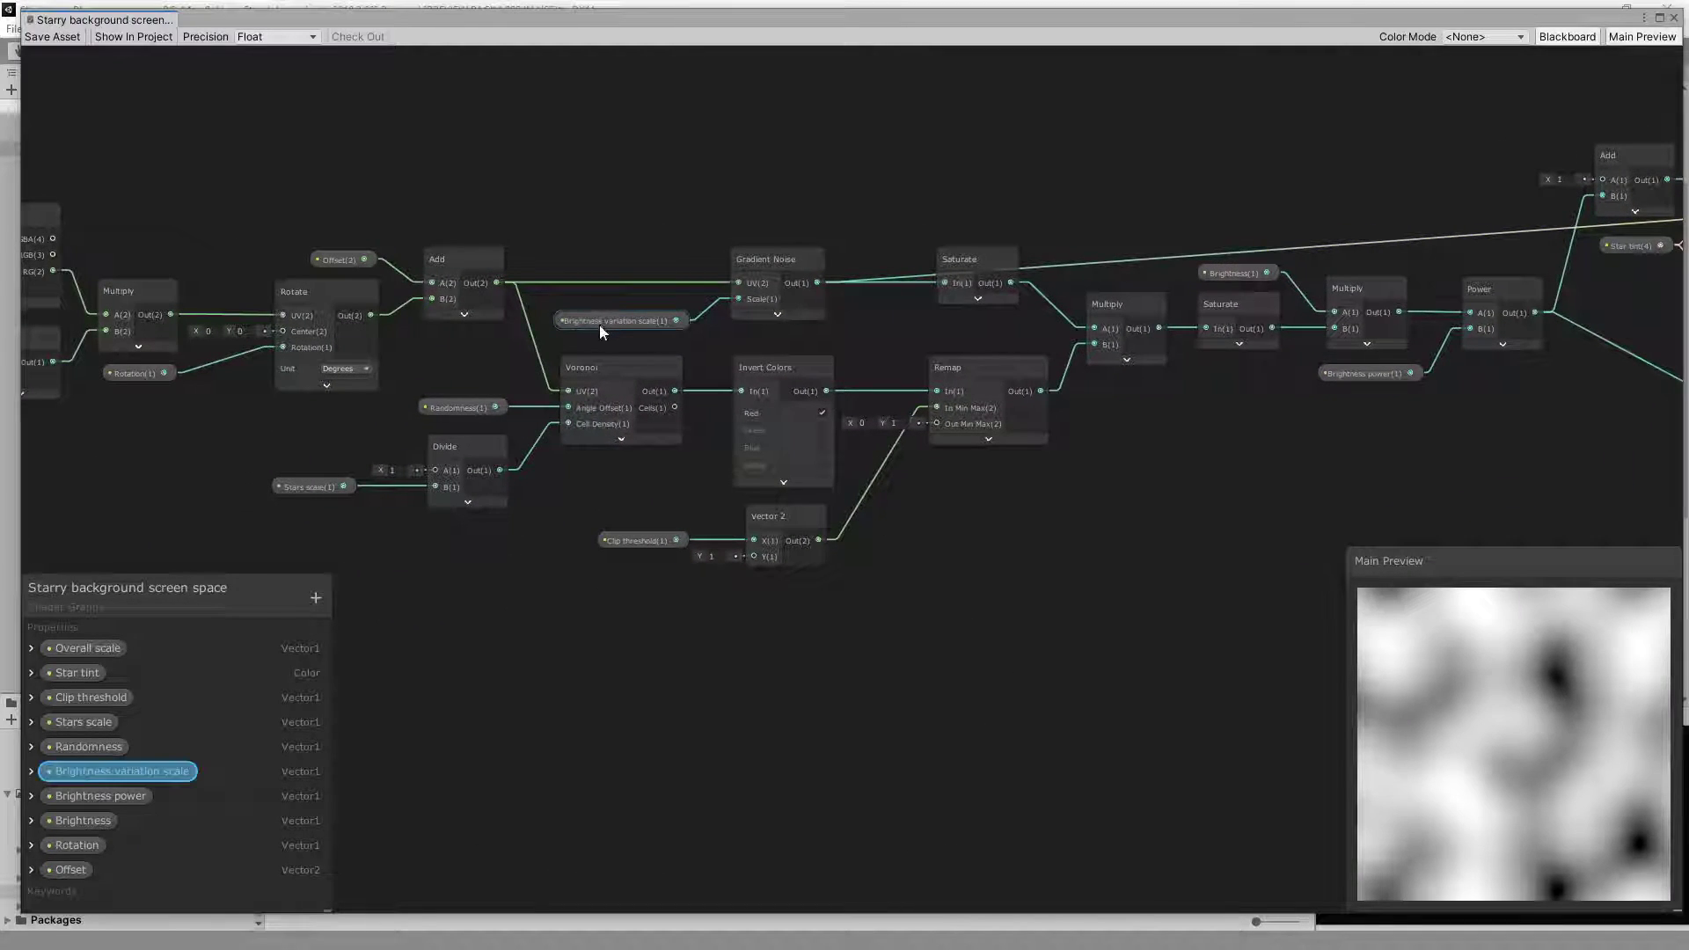
left_click(31, 771)
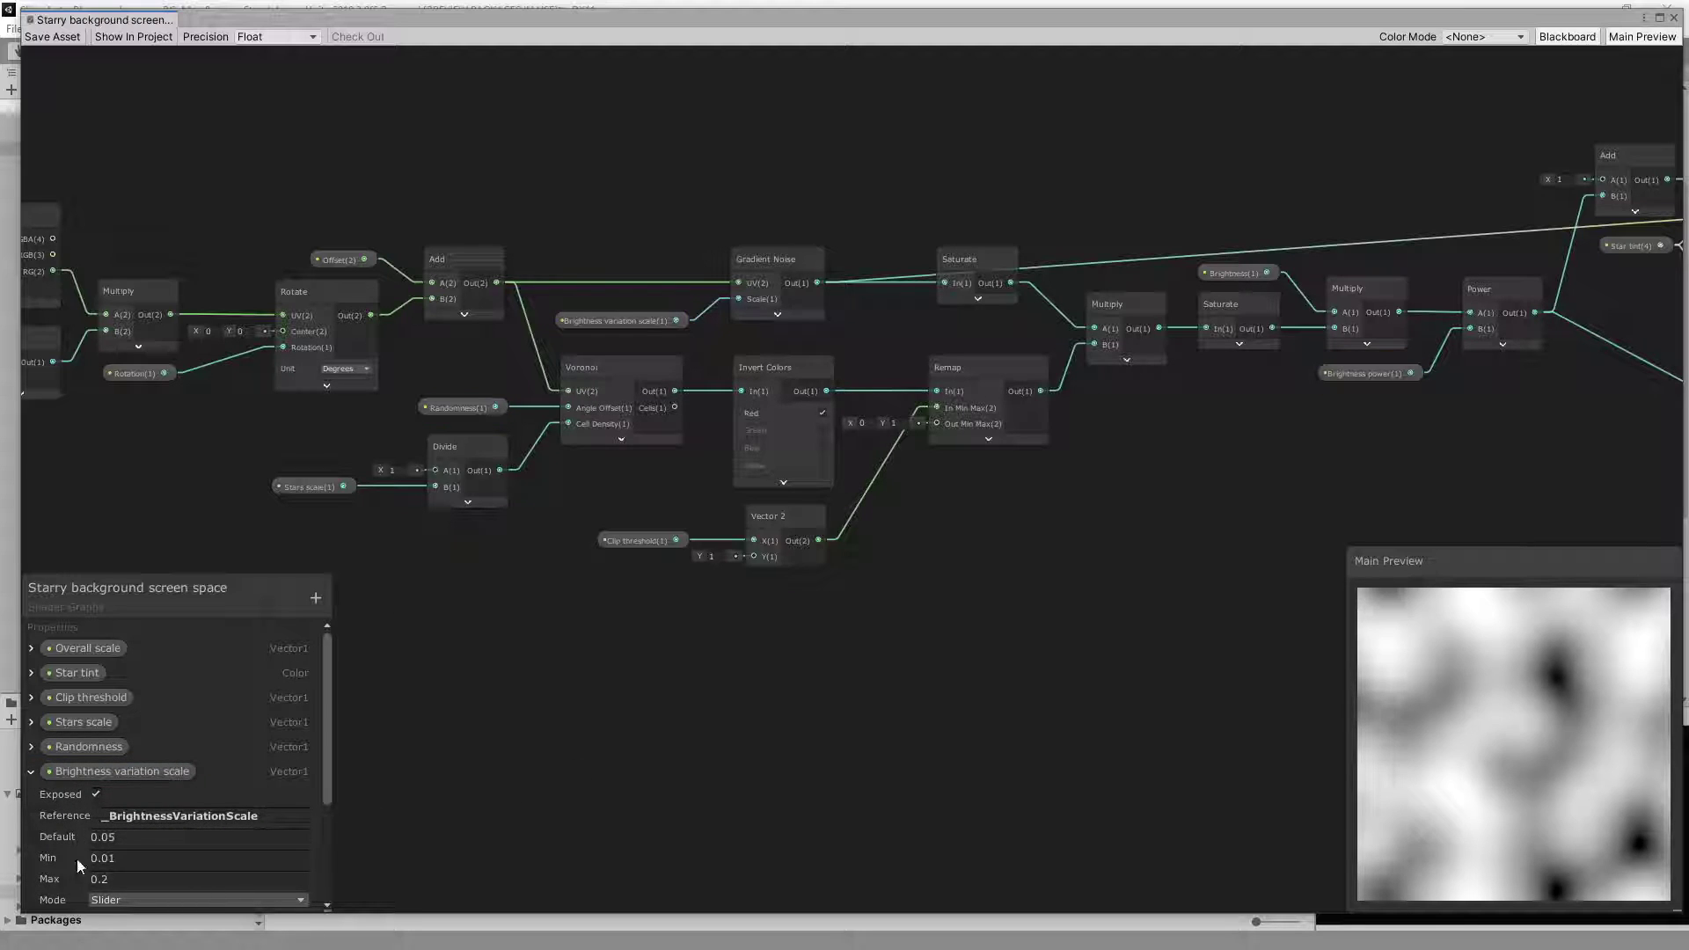
left_click(116, 838)
left_click_drag(117, 838, 112, 837)
left_click(134, 829)
left_click(125, 837)
type("1")
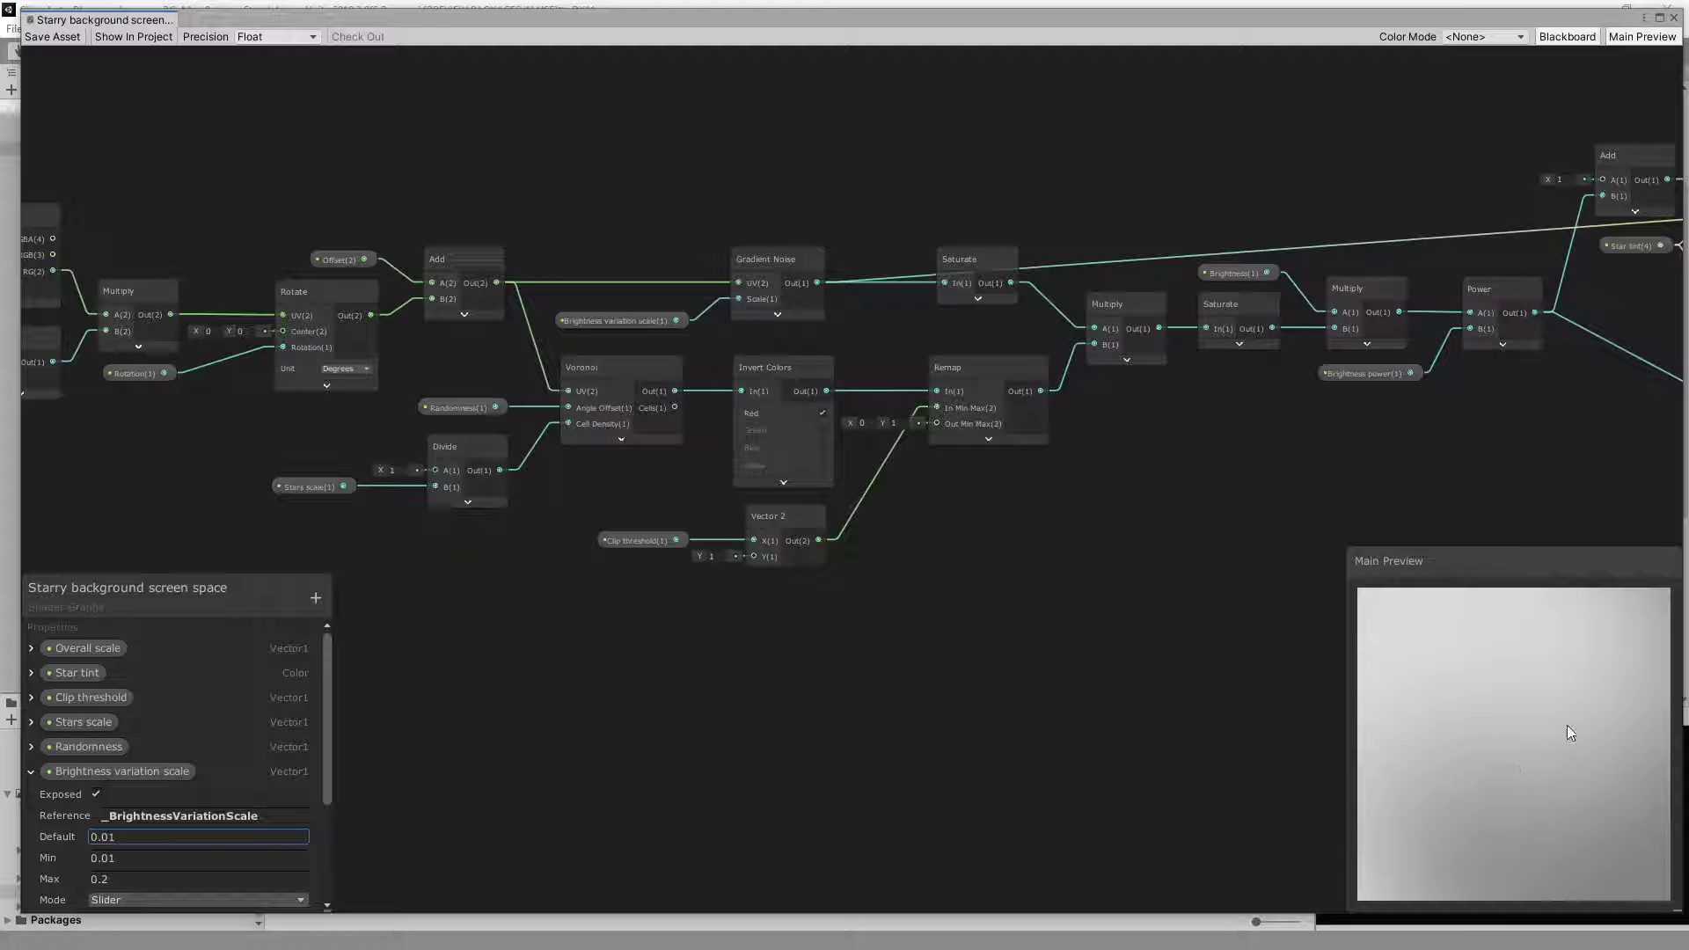
Set the Brightness variation scale's default value to 0.1 and collapse the property.
left_click(118, 838)
left_click_drag(118, 838, 106, 838)
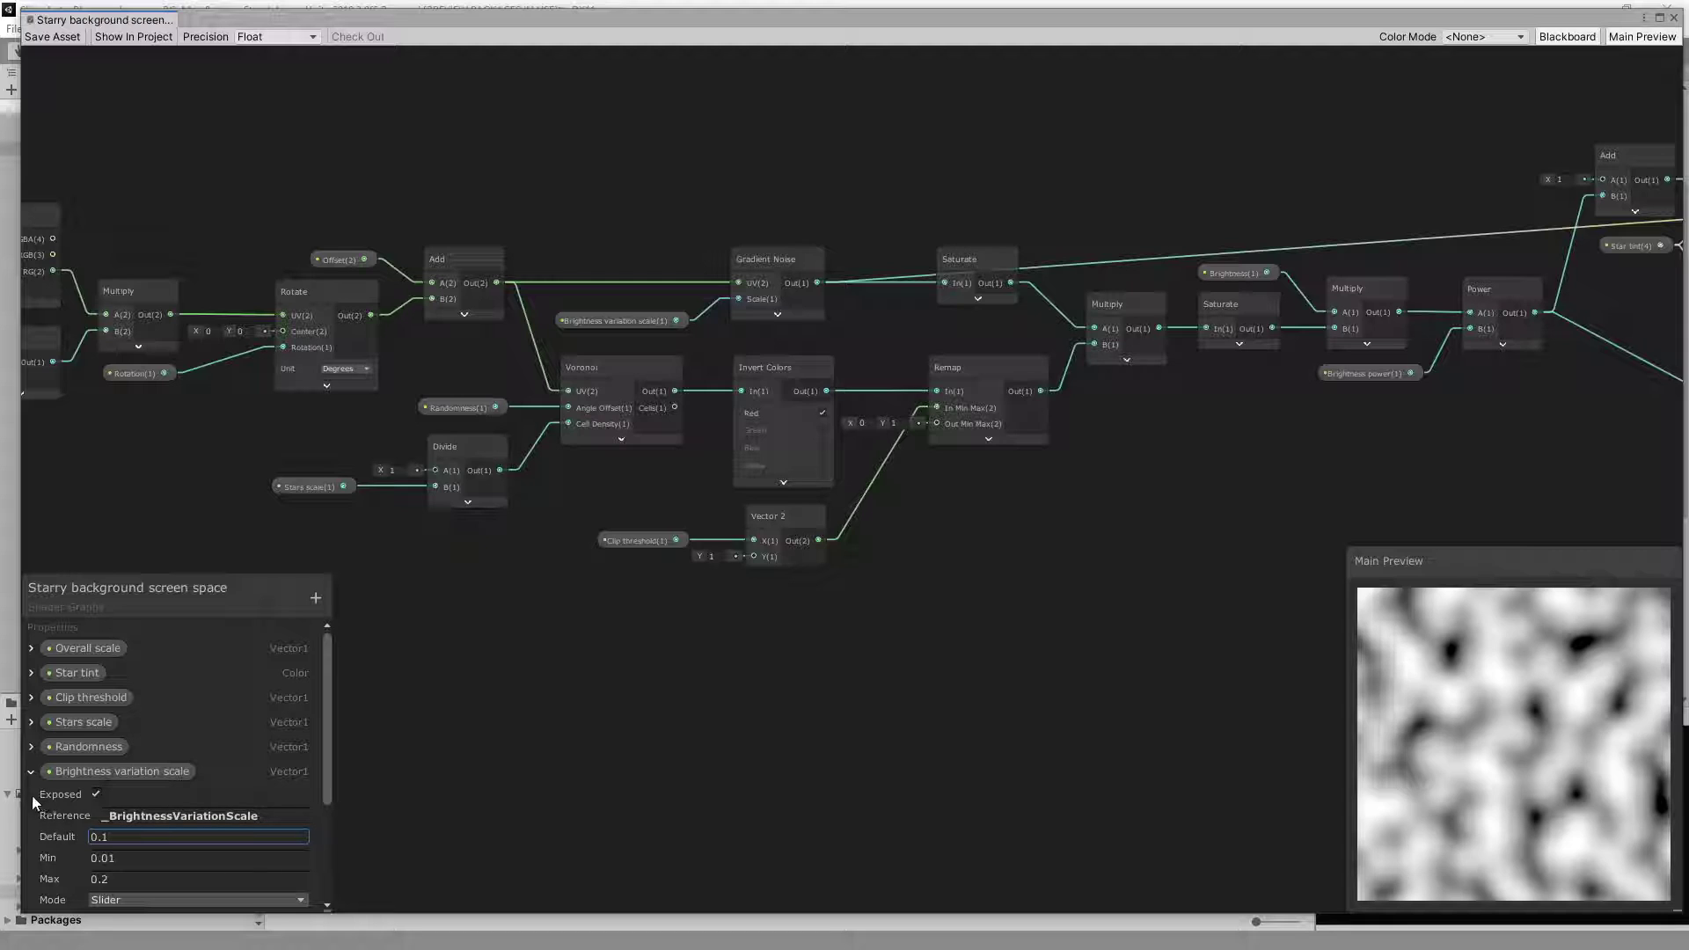
left_click(30, 773)
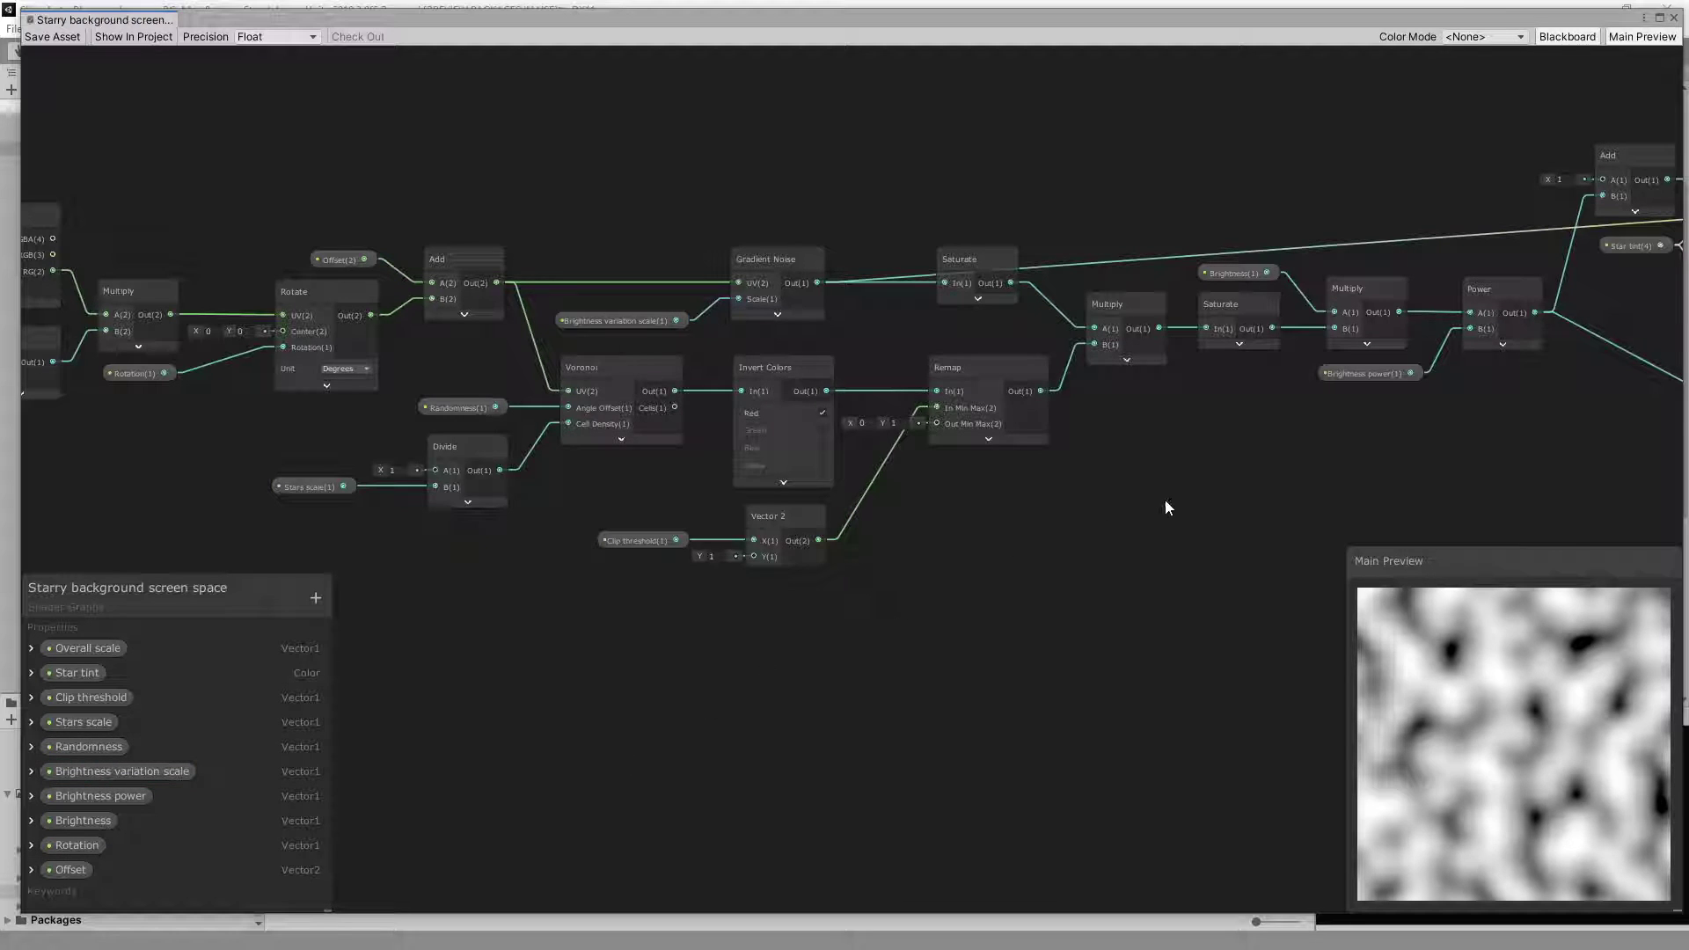
Feed the Unlit Master's Color input from the Multiply node that combines the noise Saturate and Remap outputs.
scroll(1164, 499, "down", 2)
middle_click_drag(1157, 509, 809, 547)
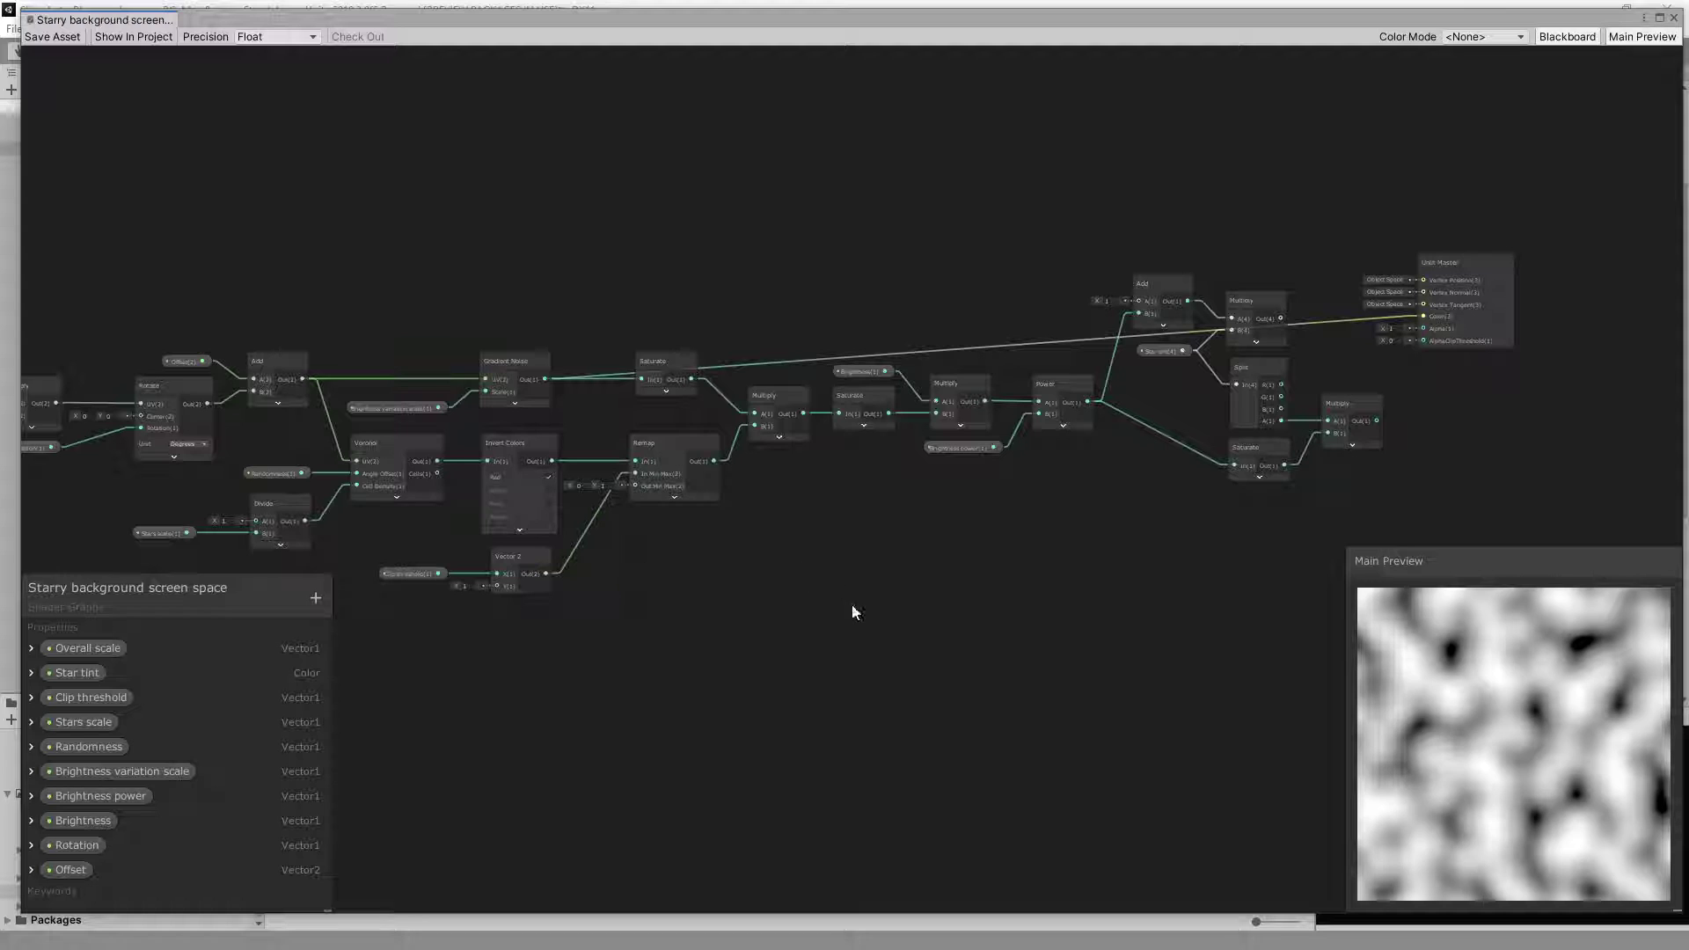
middle_click_drag(917, 596, 770, 656)
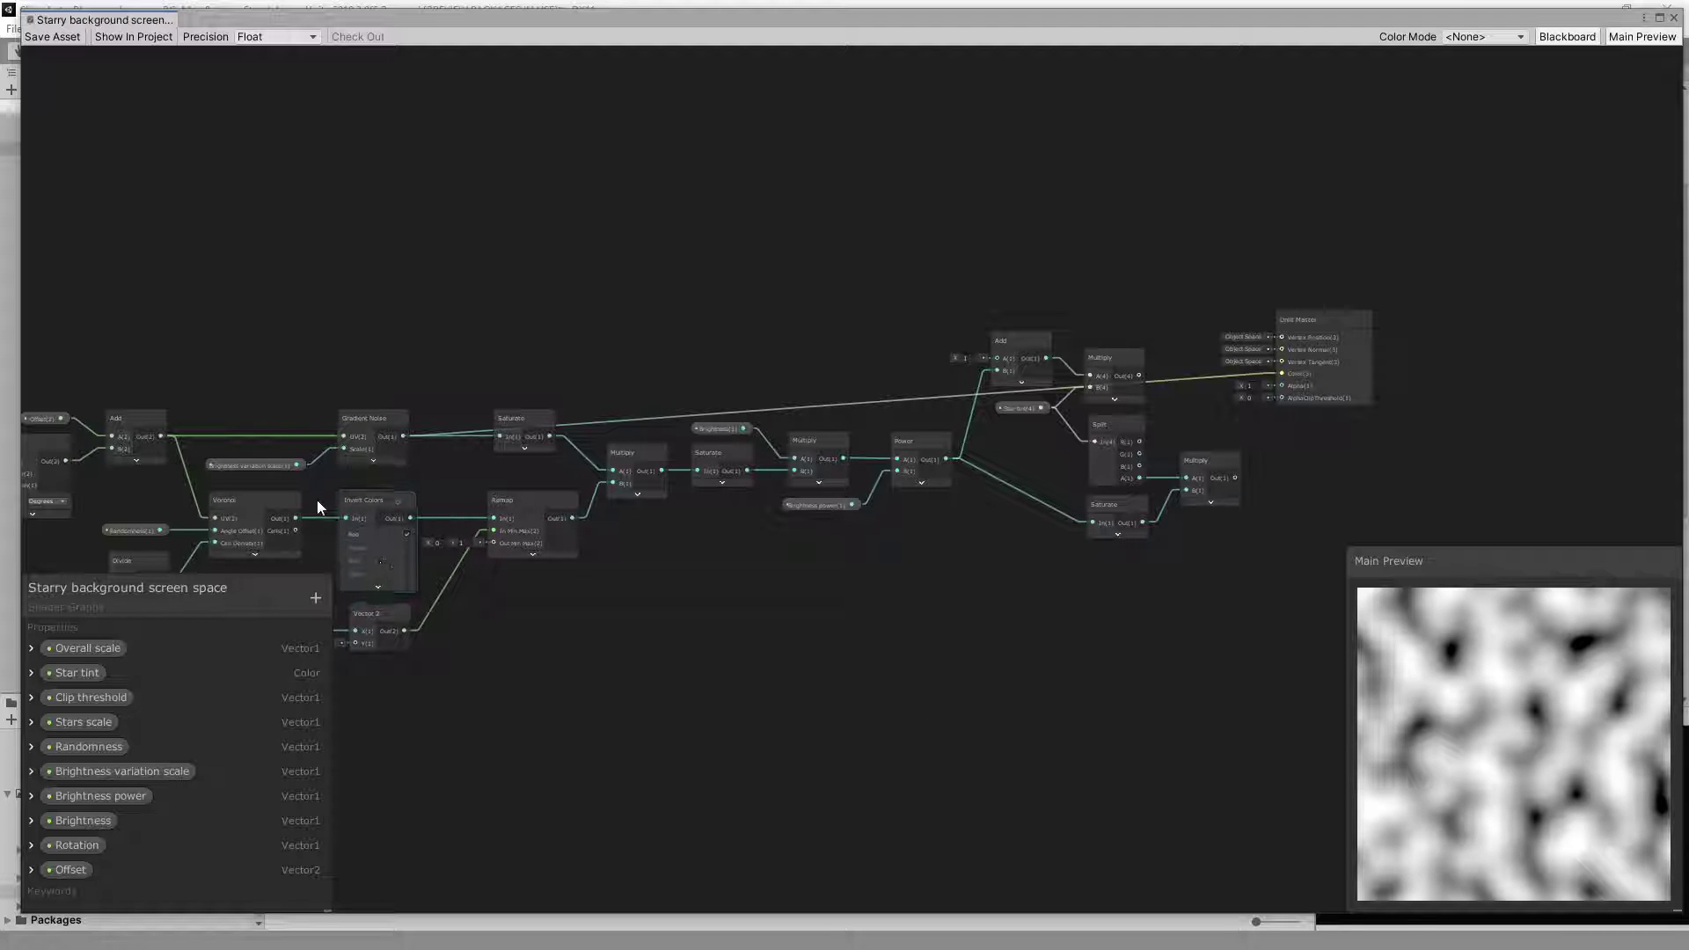
scroll(694, 546, "up", 6)
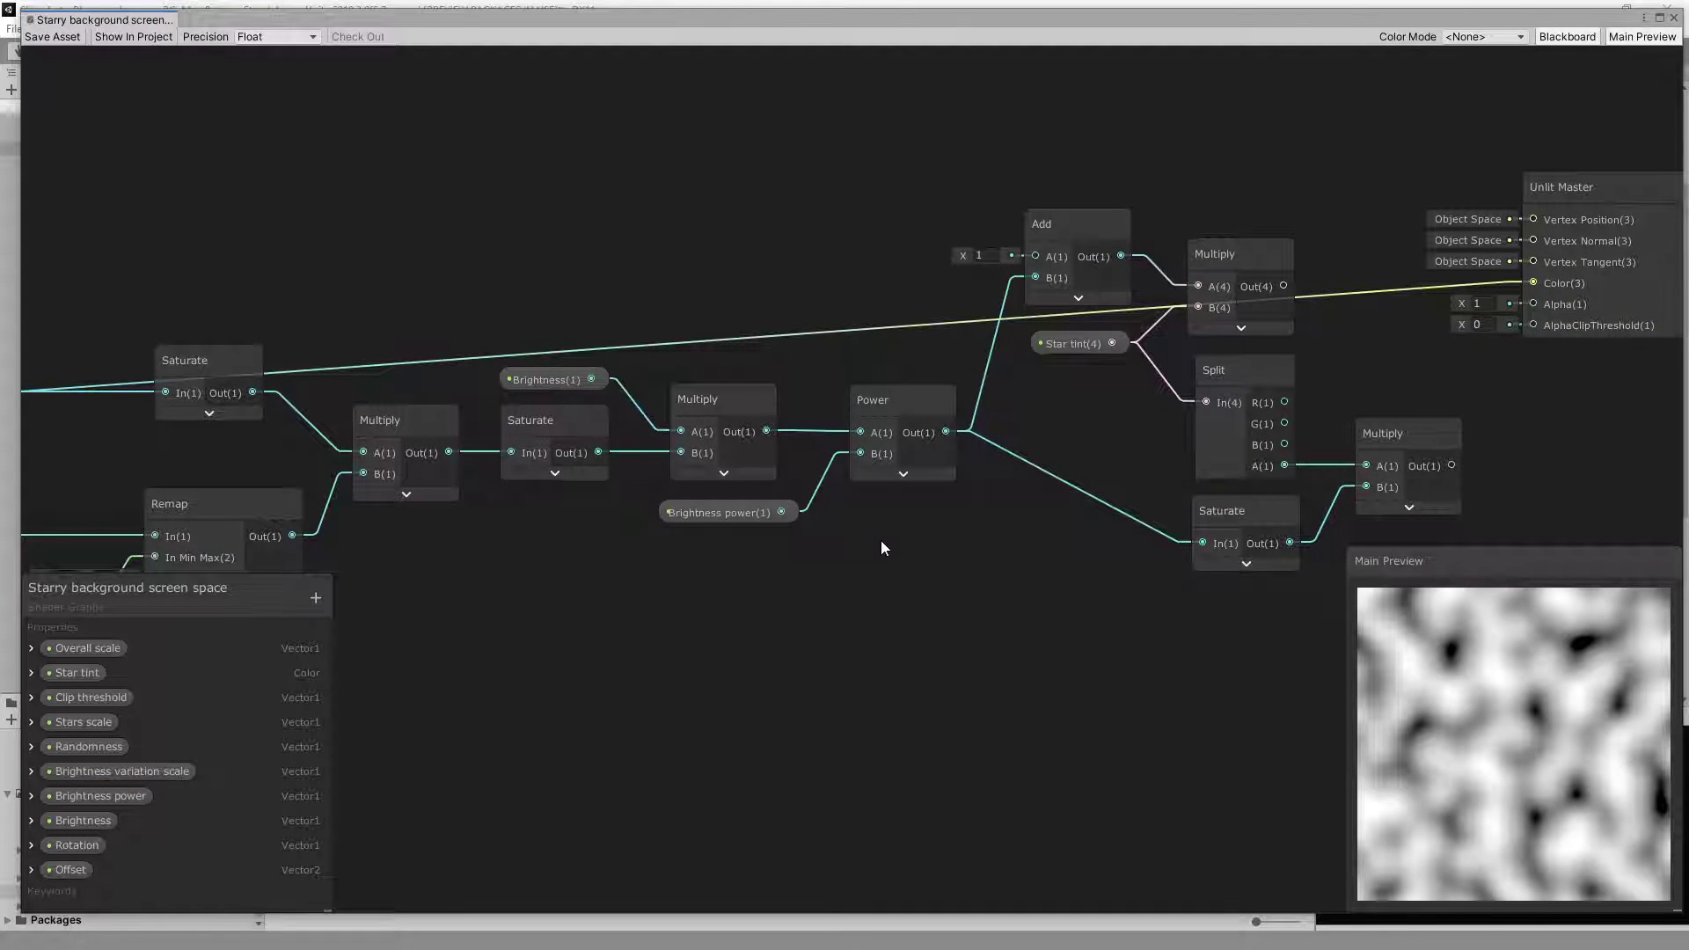
scroll(896, 551, "down", 3)
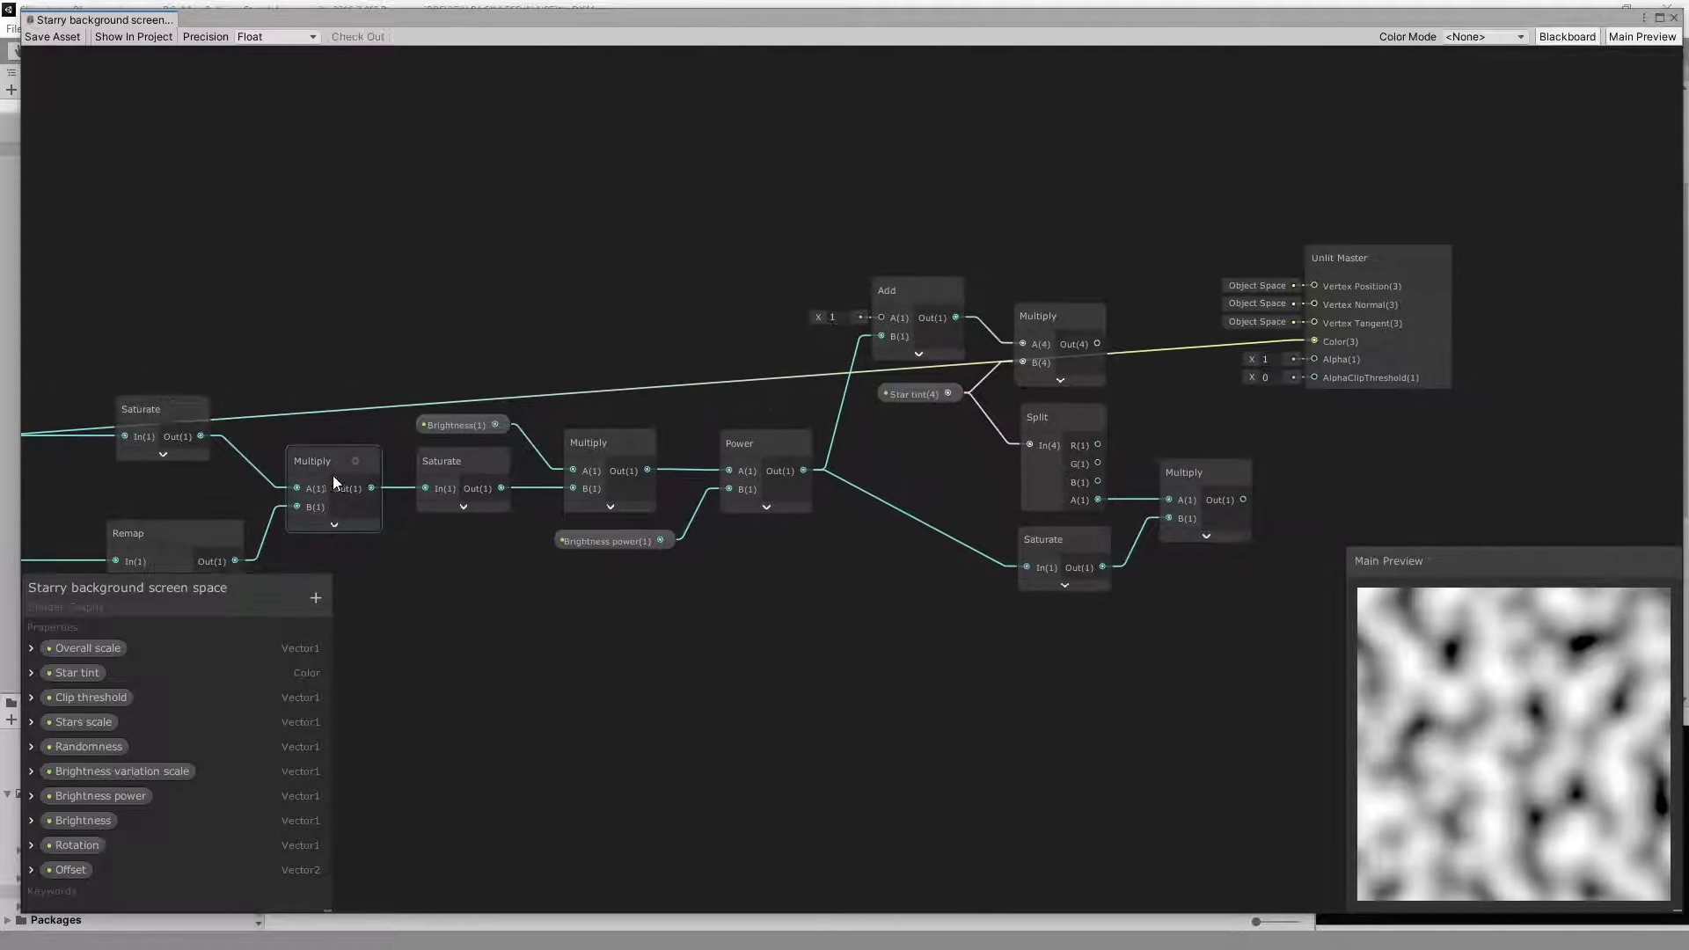
left_click_drag(372, 488, 1314, 341)
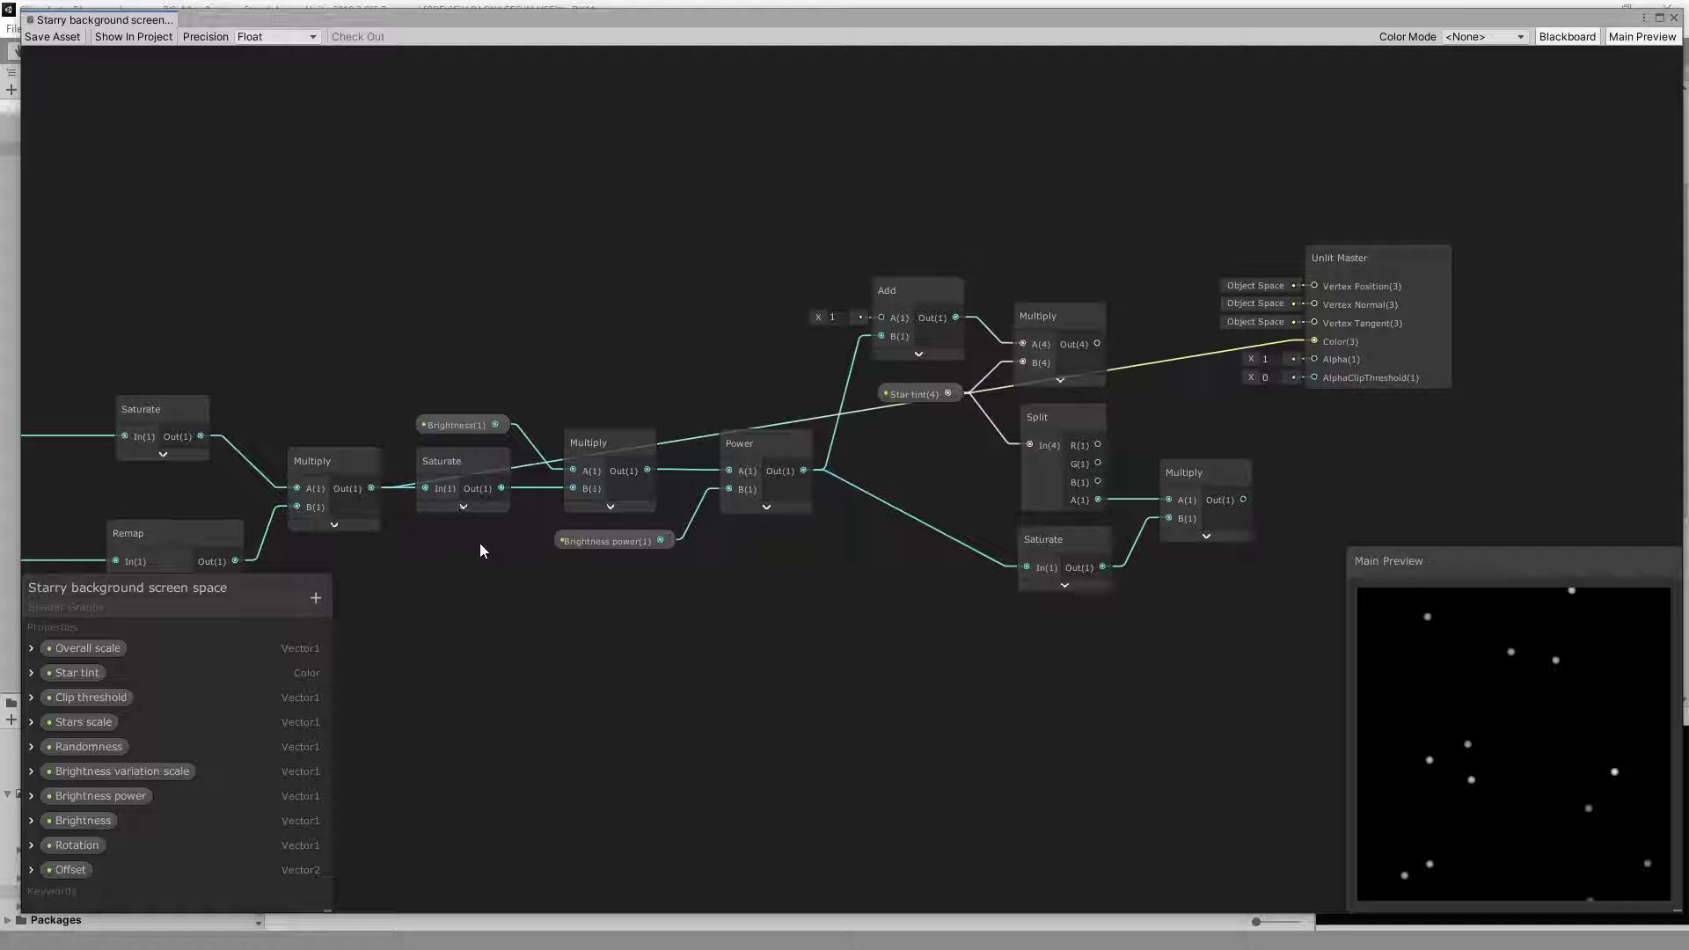
Route the following Saturate and brightness Multiply outputs in turn to the Unlit Master's Color input, finishing with the Power output.
left_click_drag(502, 488, 1315, 341)
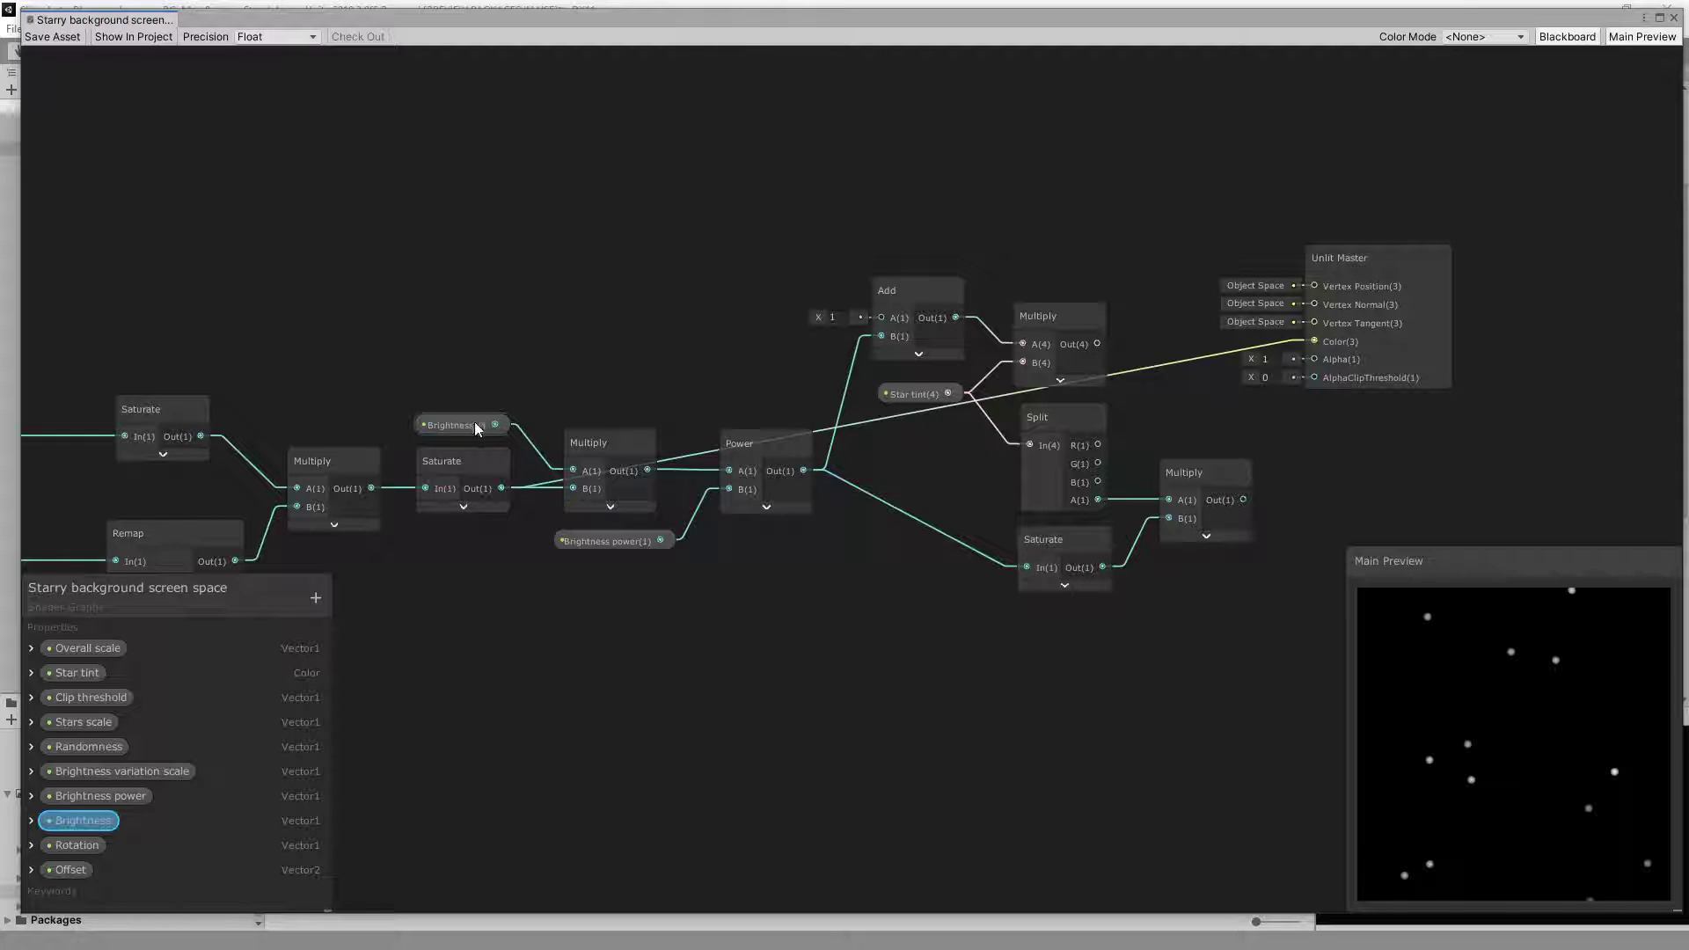
left_click_drag(647, 469, 1312, 342)
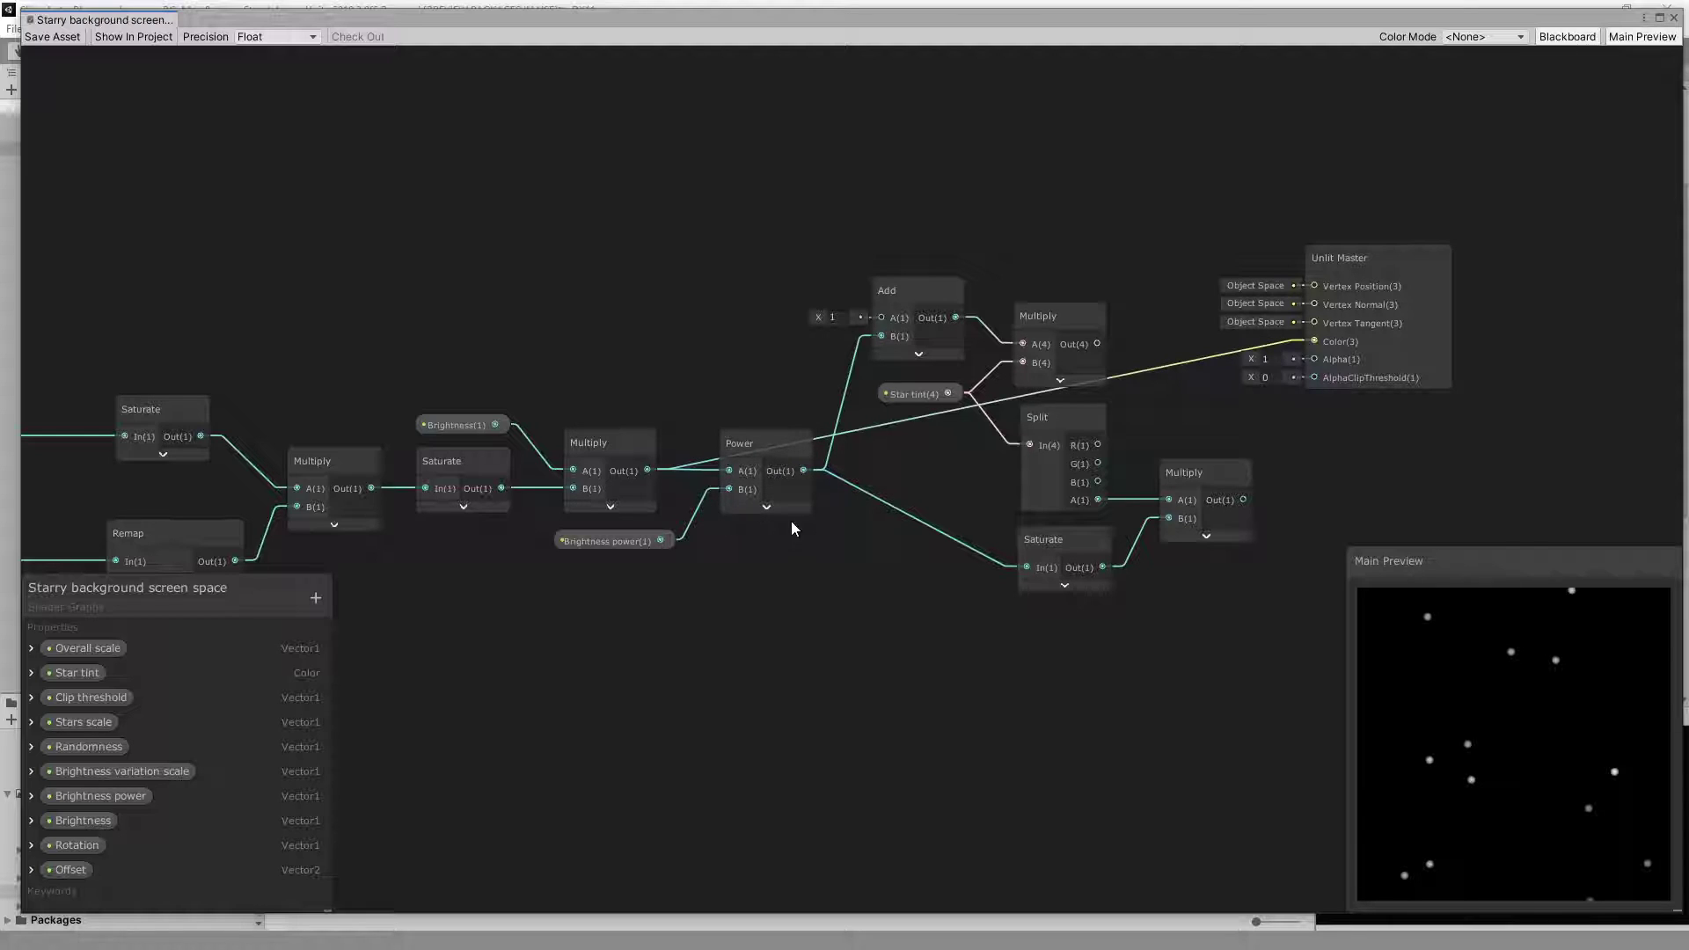
left_click_drag(804, 471, 1314, 341)
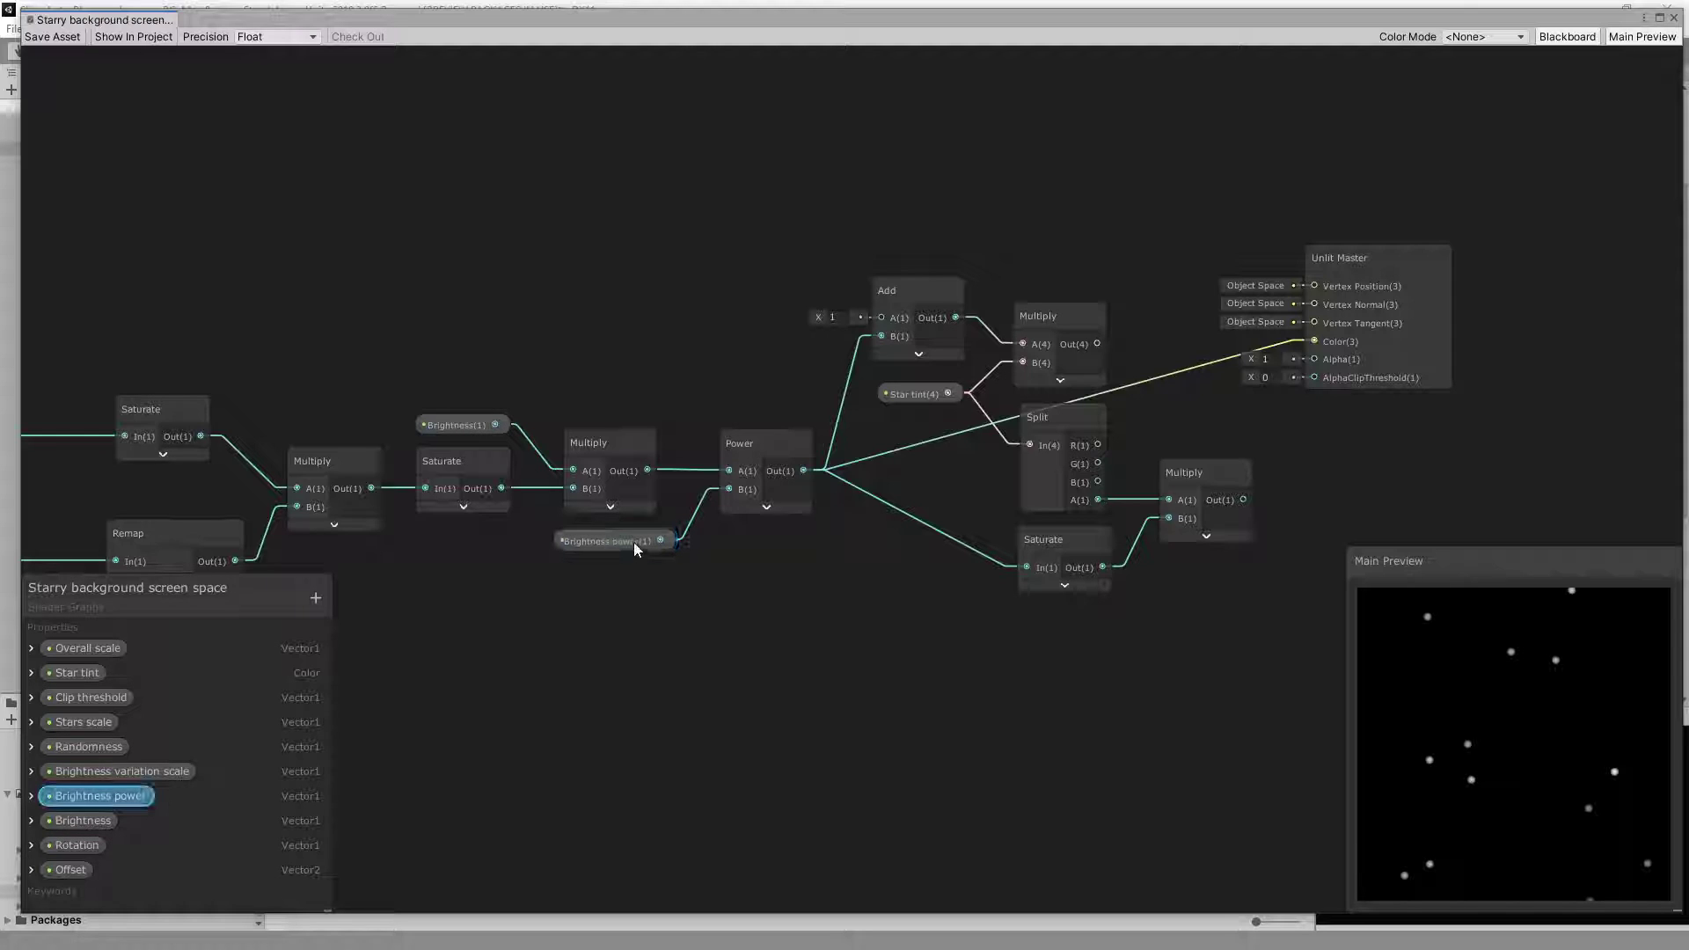
Expand the Brightness power property and set its default value to 2.
left_click(30, 795)
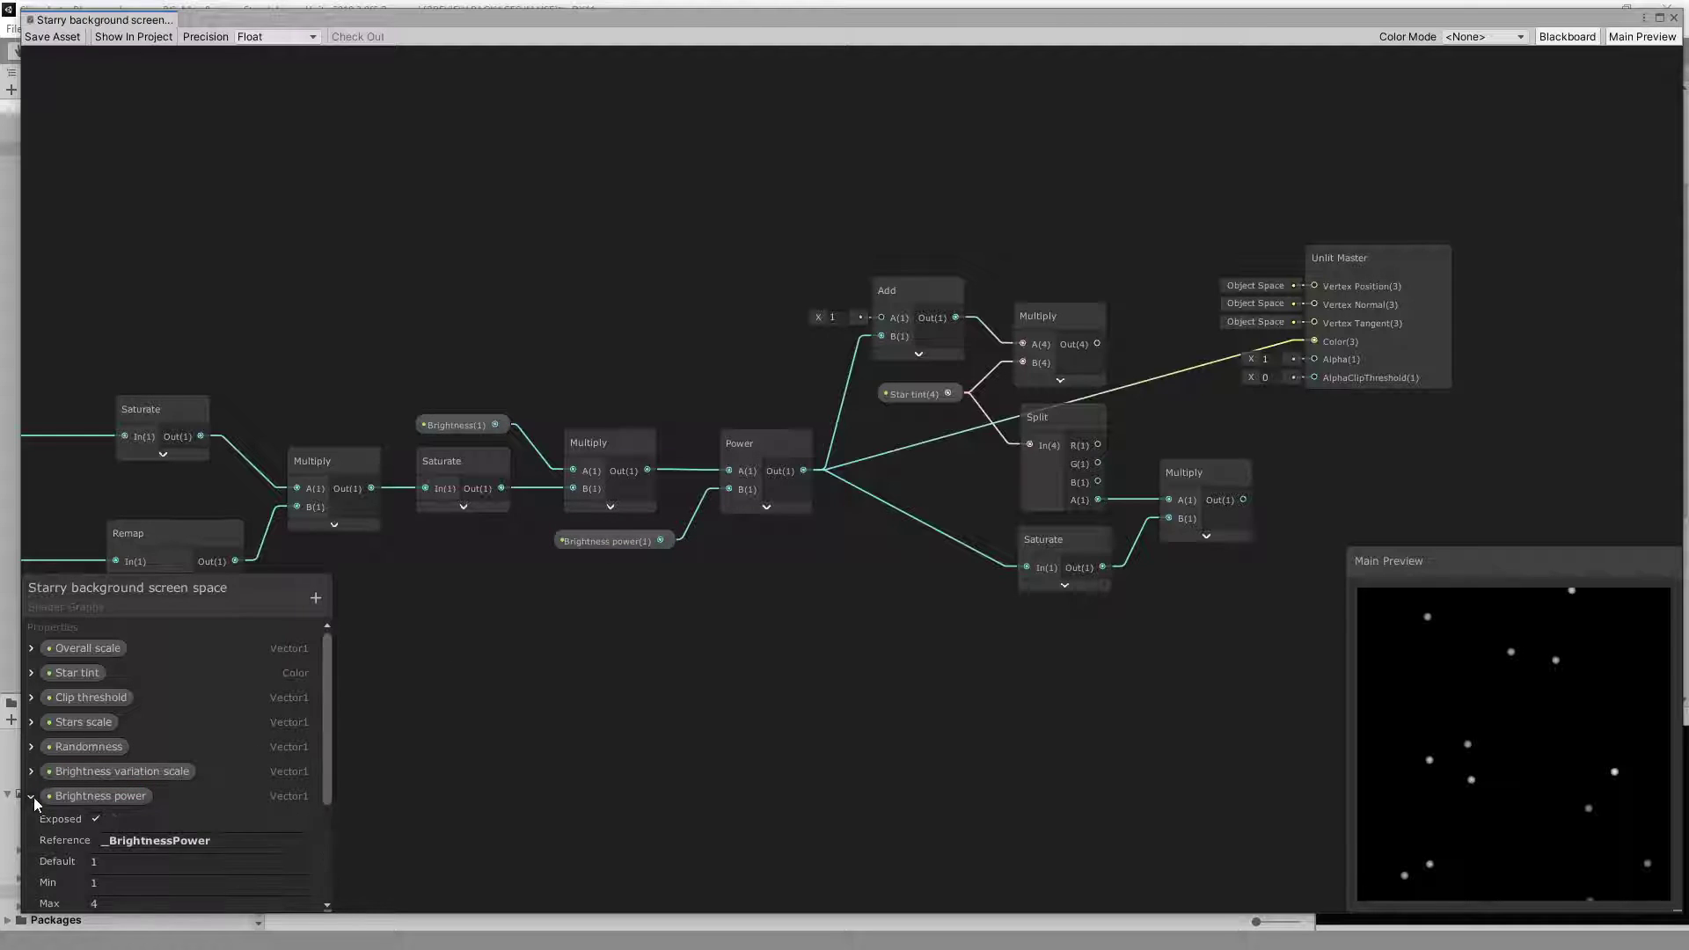
left_click_drag(329, 733, 329, 787)
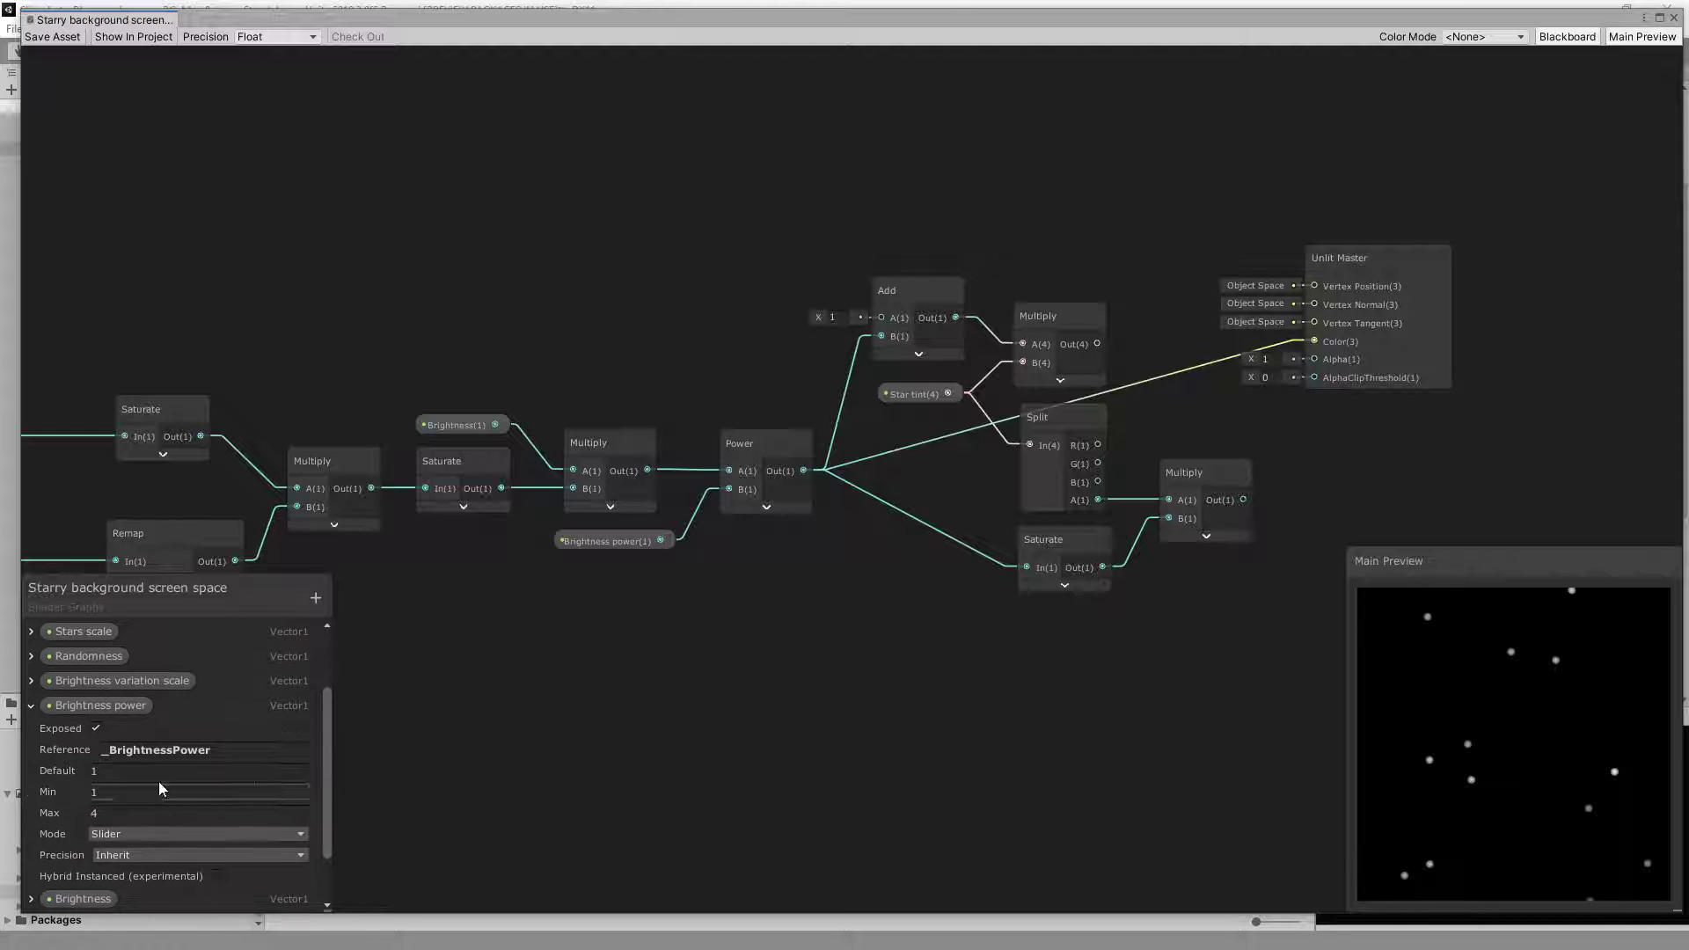
left_click(97, 771)
type("2")
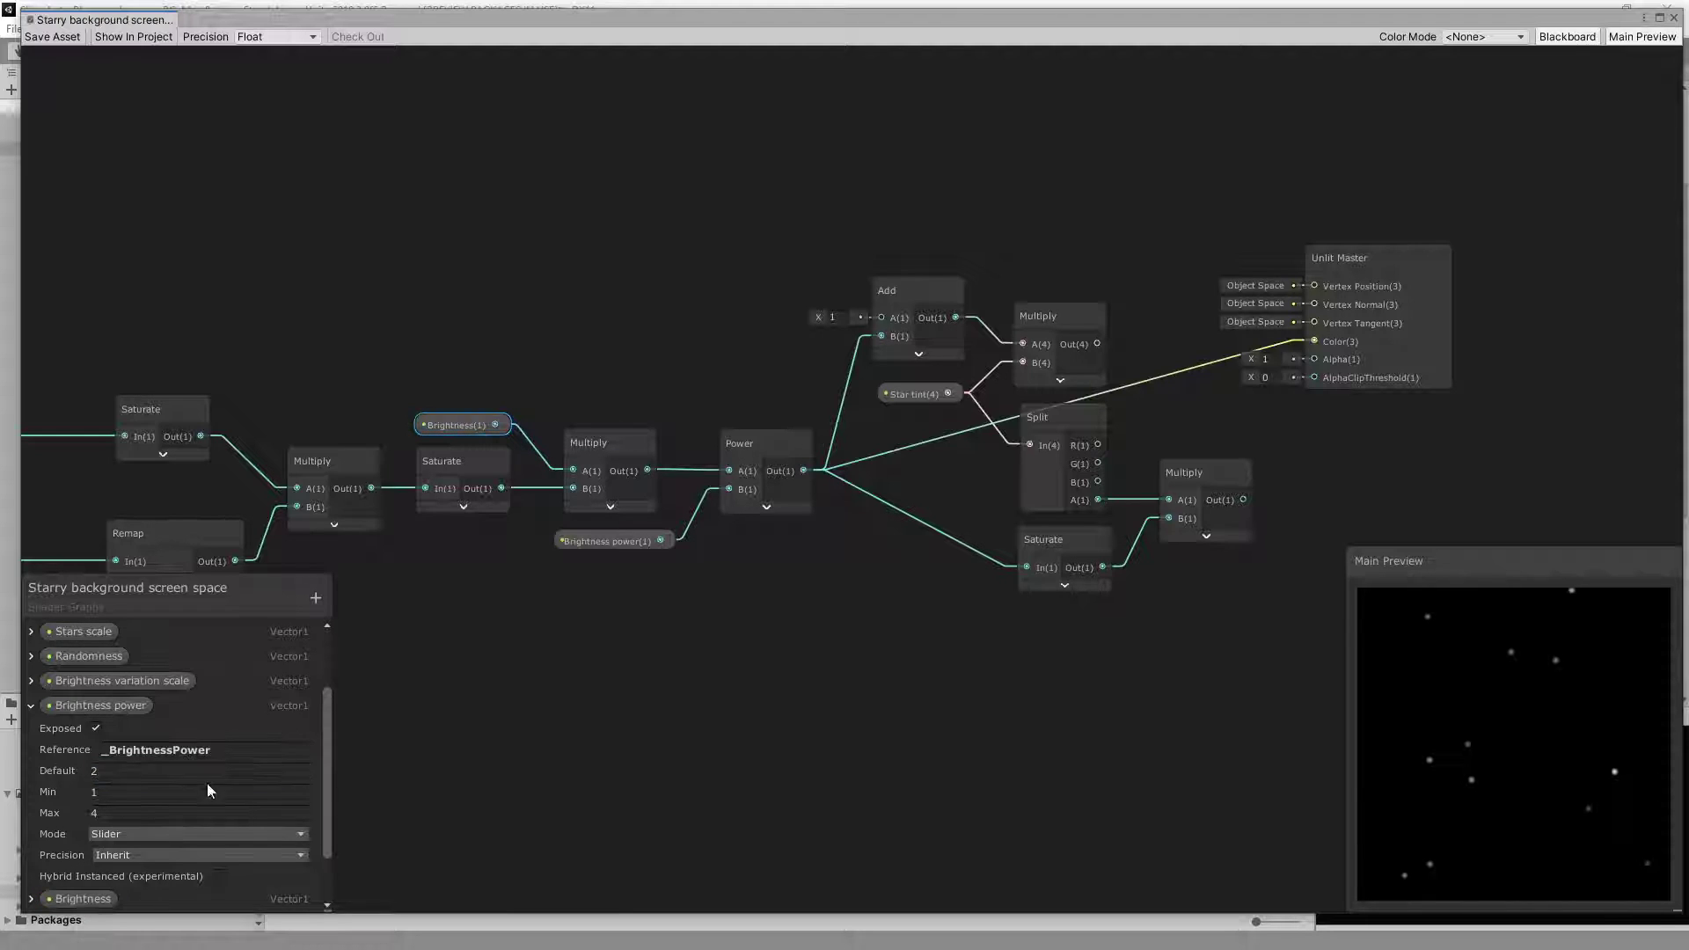
Set the Brightness property's default value to 2 and collapse both the Brightness and Brightness power settings.
scroll(209, 785, "down", 2)
left_click(32, 847)
scroll(407, 767, "down", 1)
left_click_drag(328, 772, 315, 824)
left_click(101, 787)
type("2")
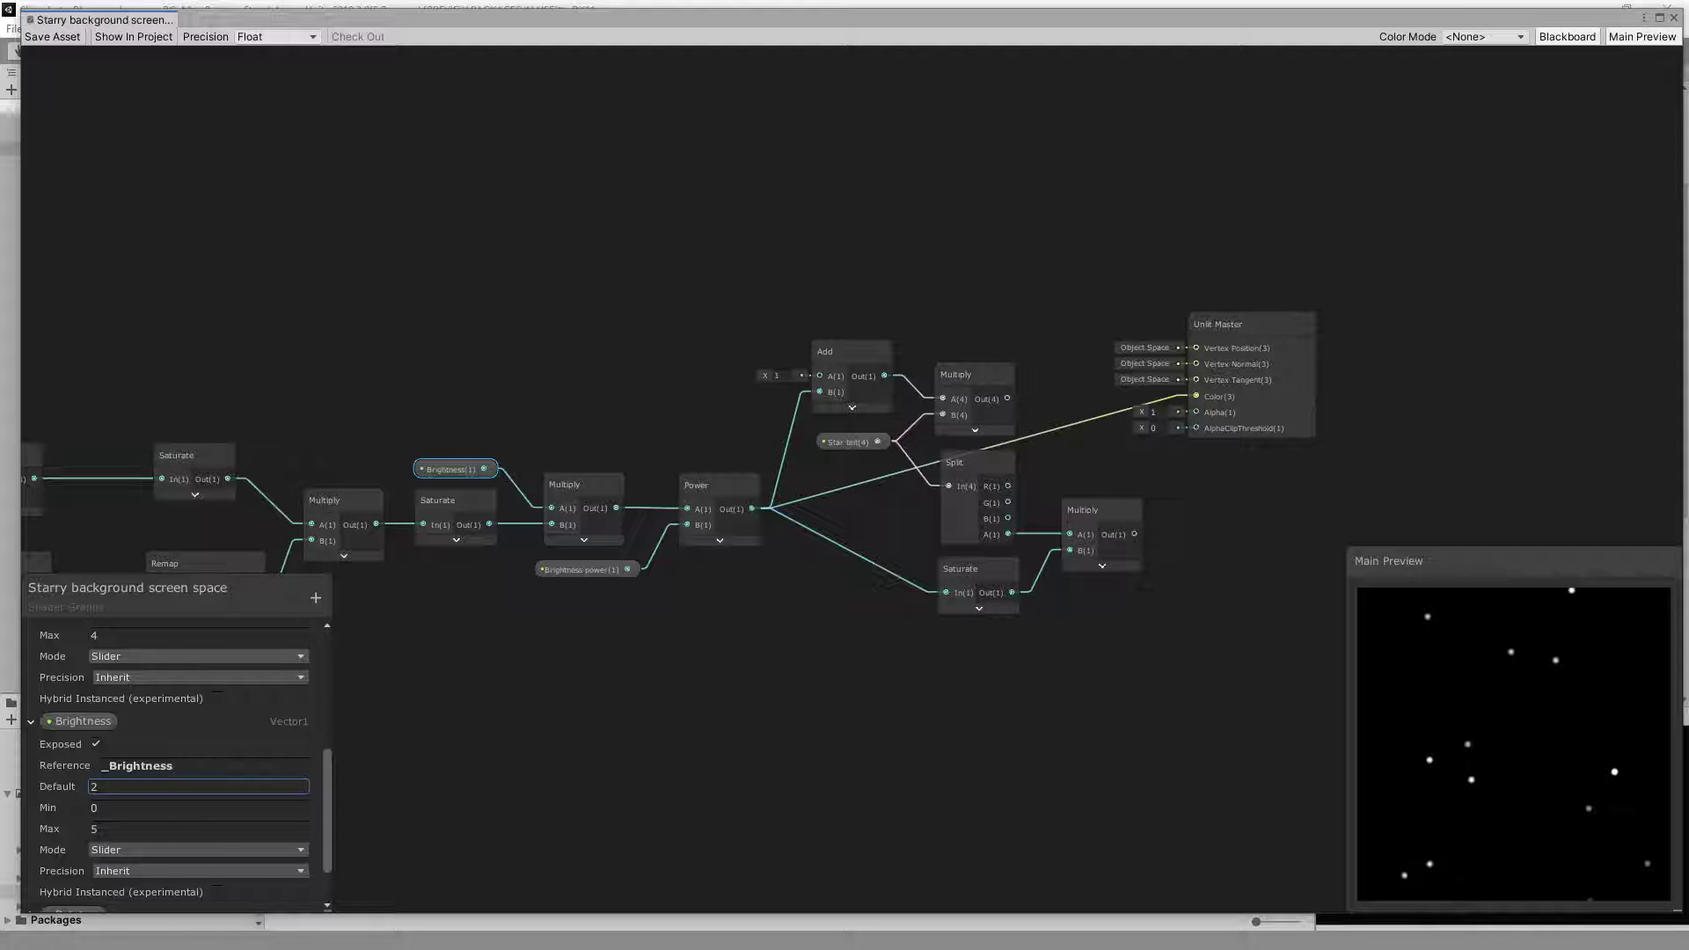
left_click(31, 722)
left_click(32, 640)
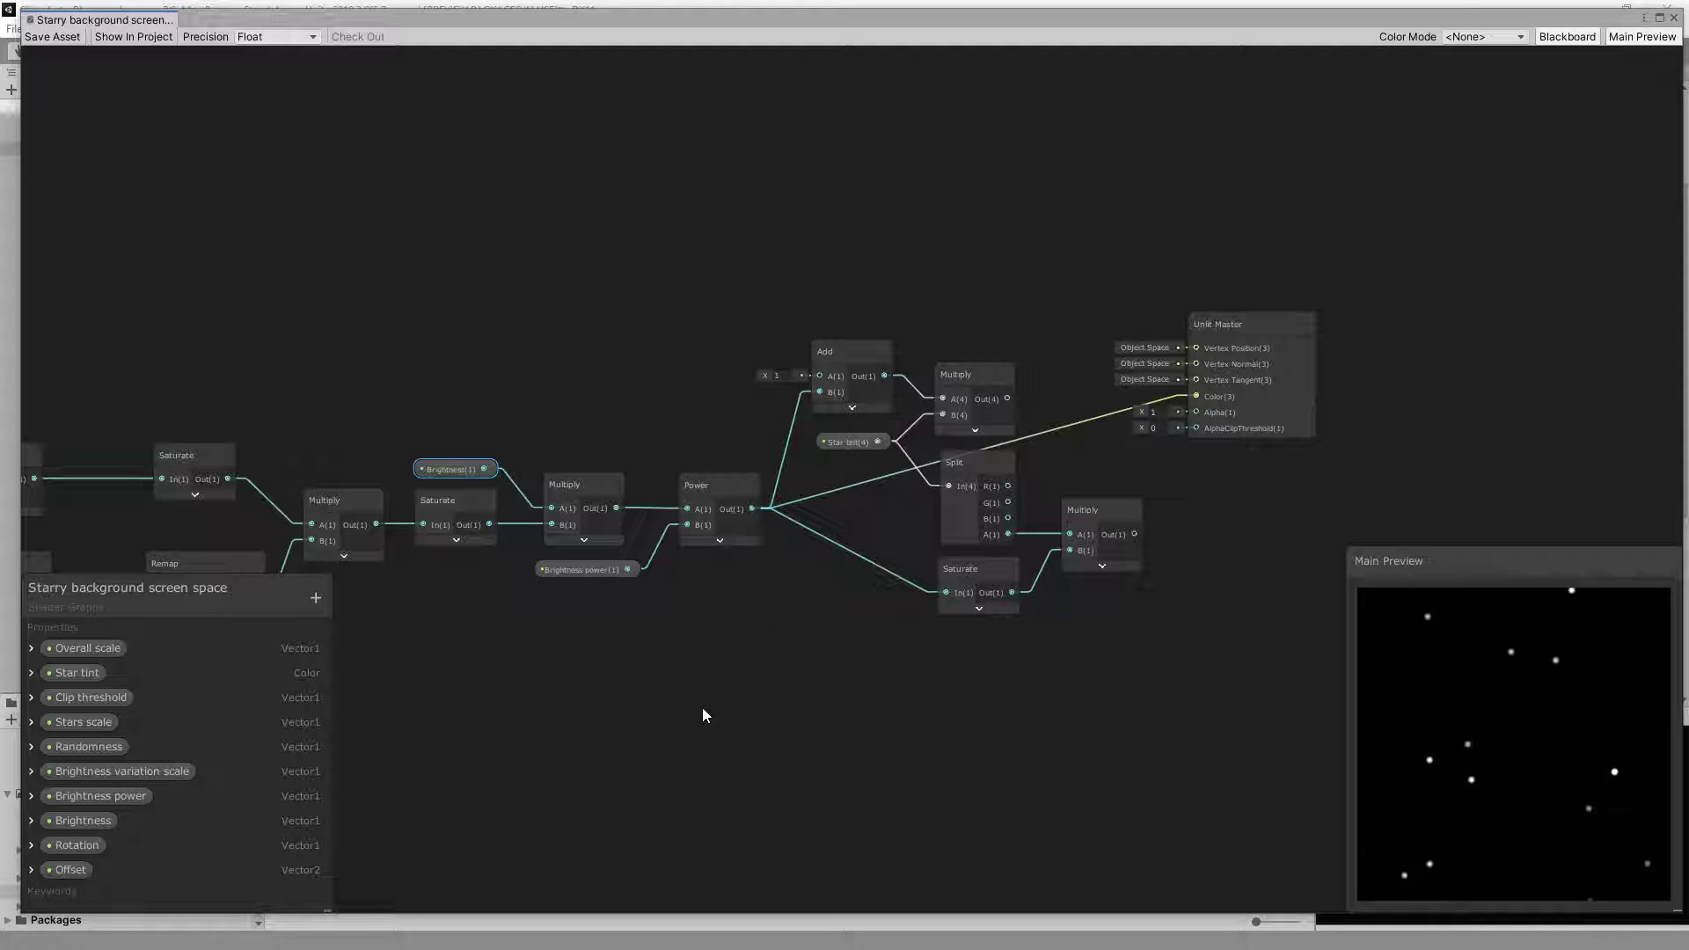
middle_click_drag(519, 704, 912, 671)
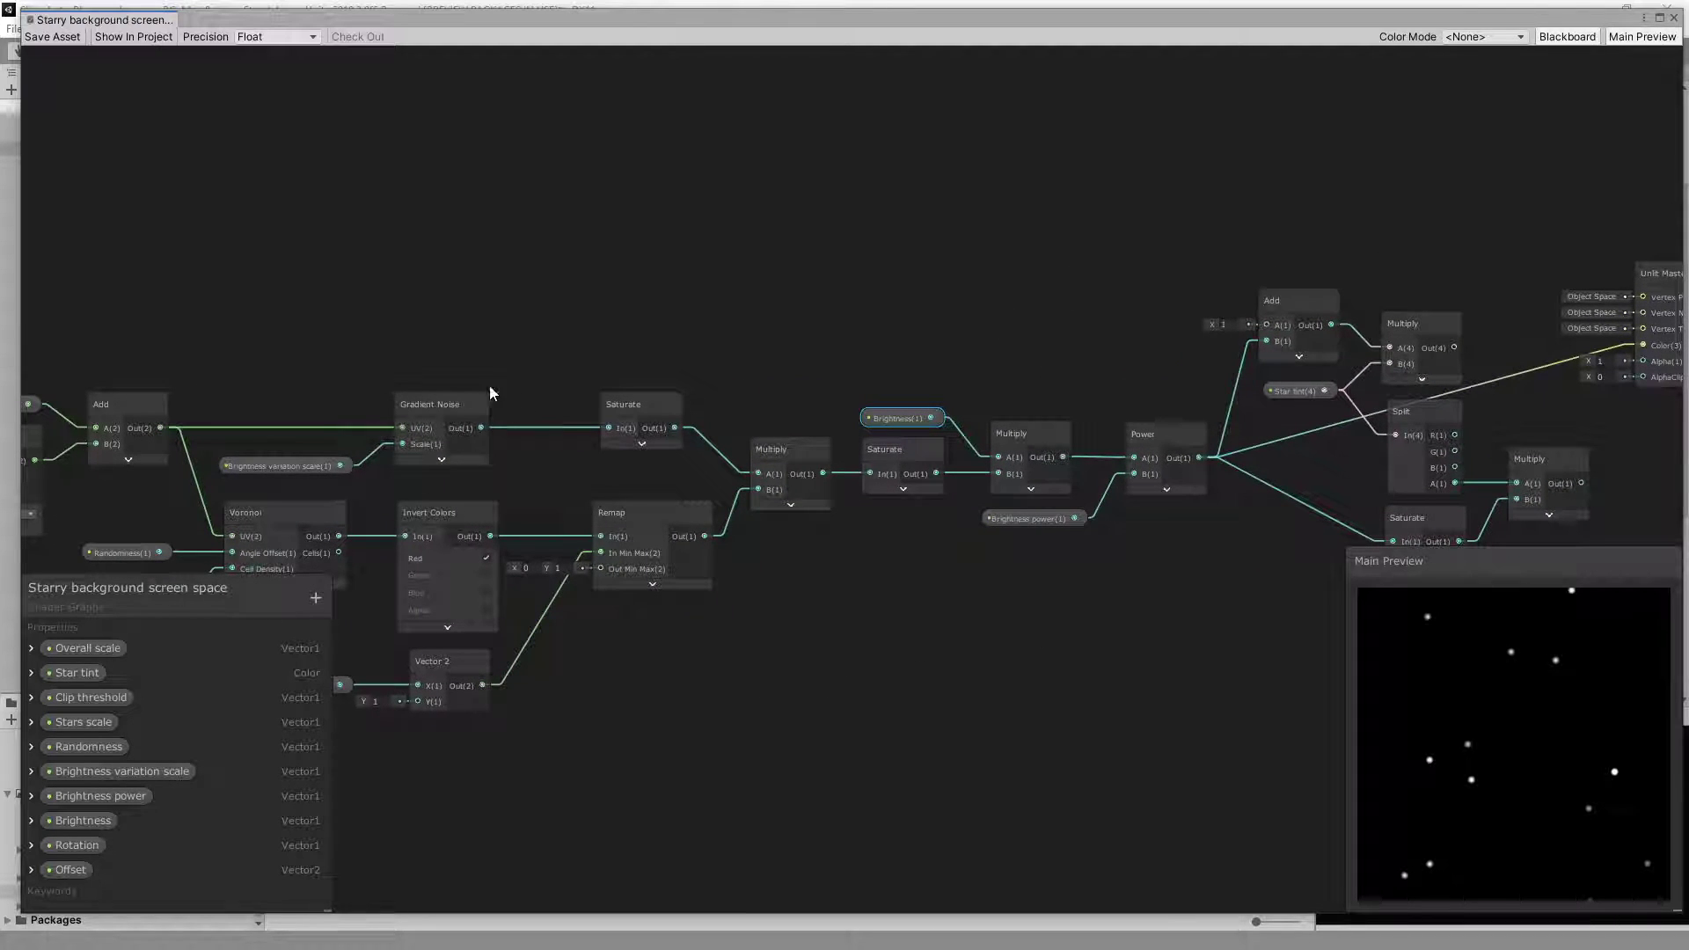
Feed the Unlit Master's Alpha input from the Multiply node after Split and Saturate, and its Color input from the Star tint Multiply node.
middle_click_drag(1122, 704, 860, 660)
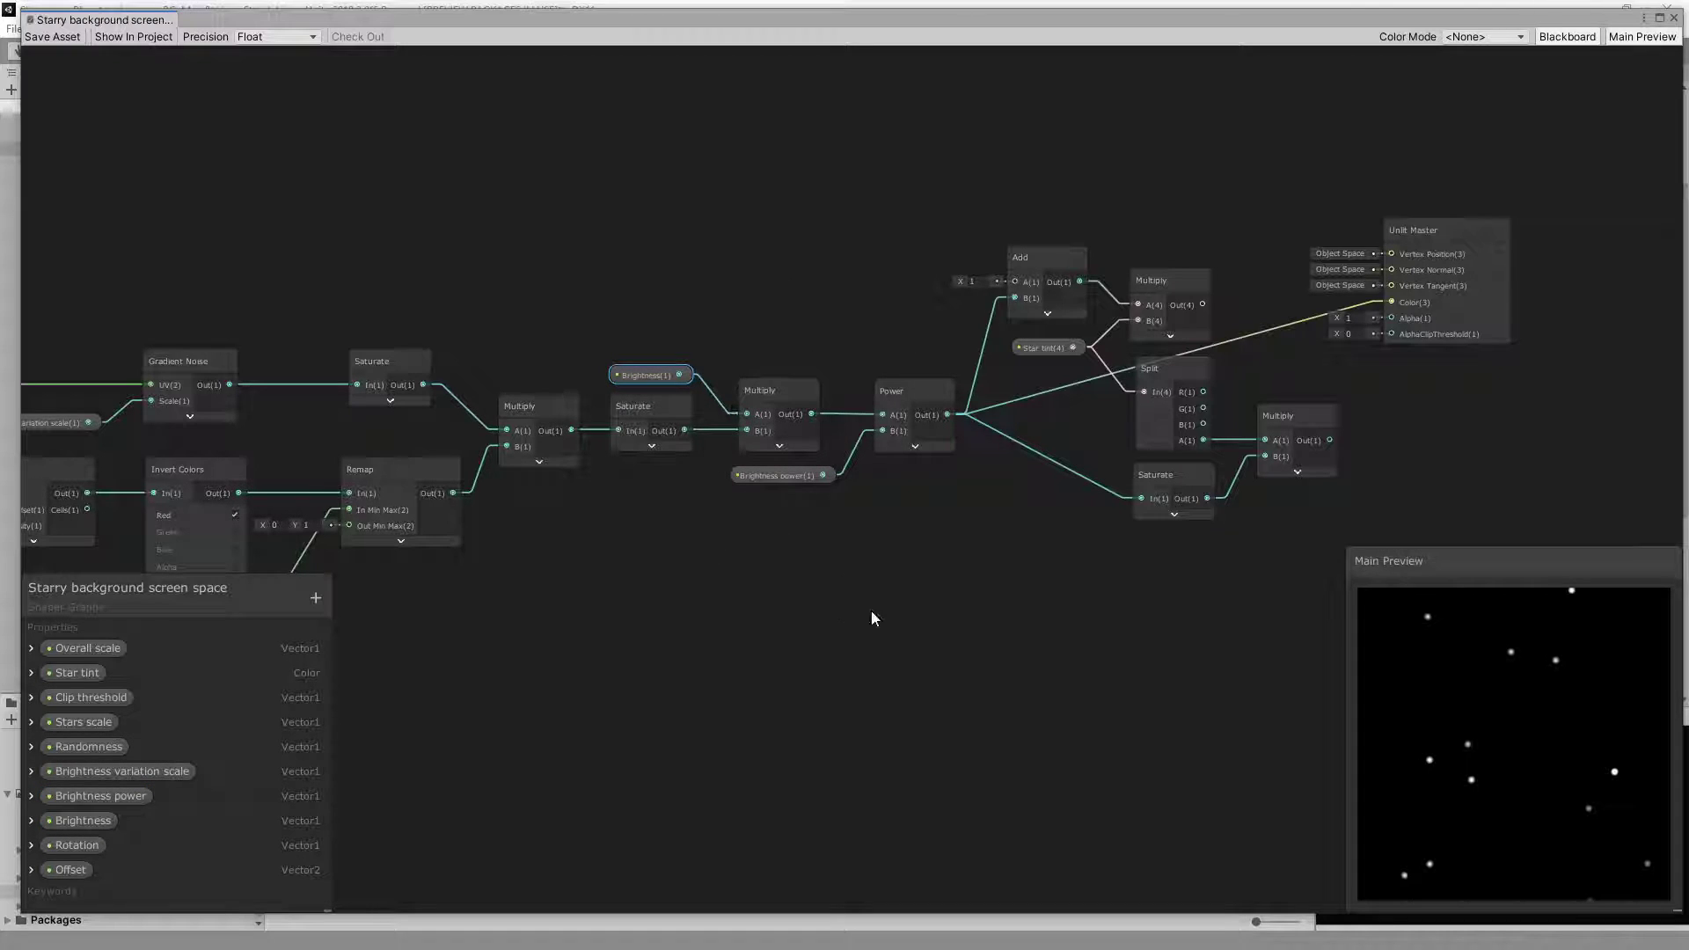
middle_click_drag(1031, 593, 899, 668)
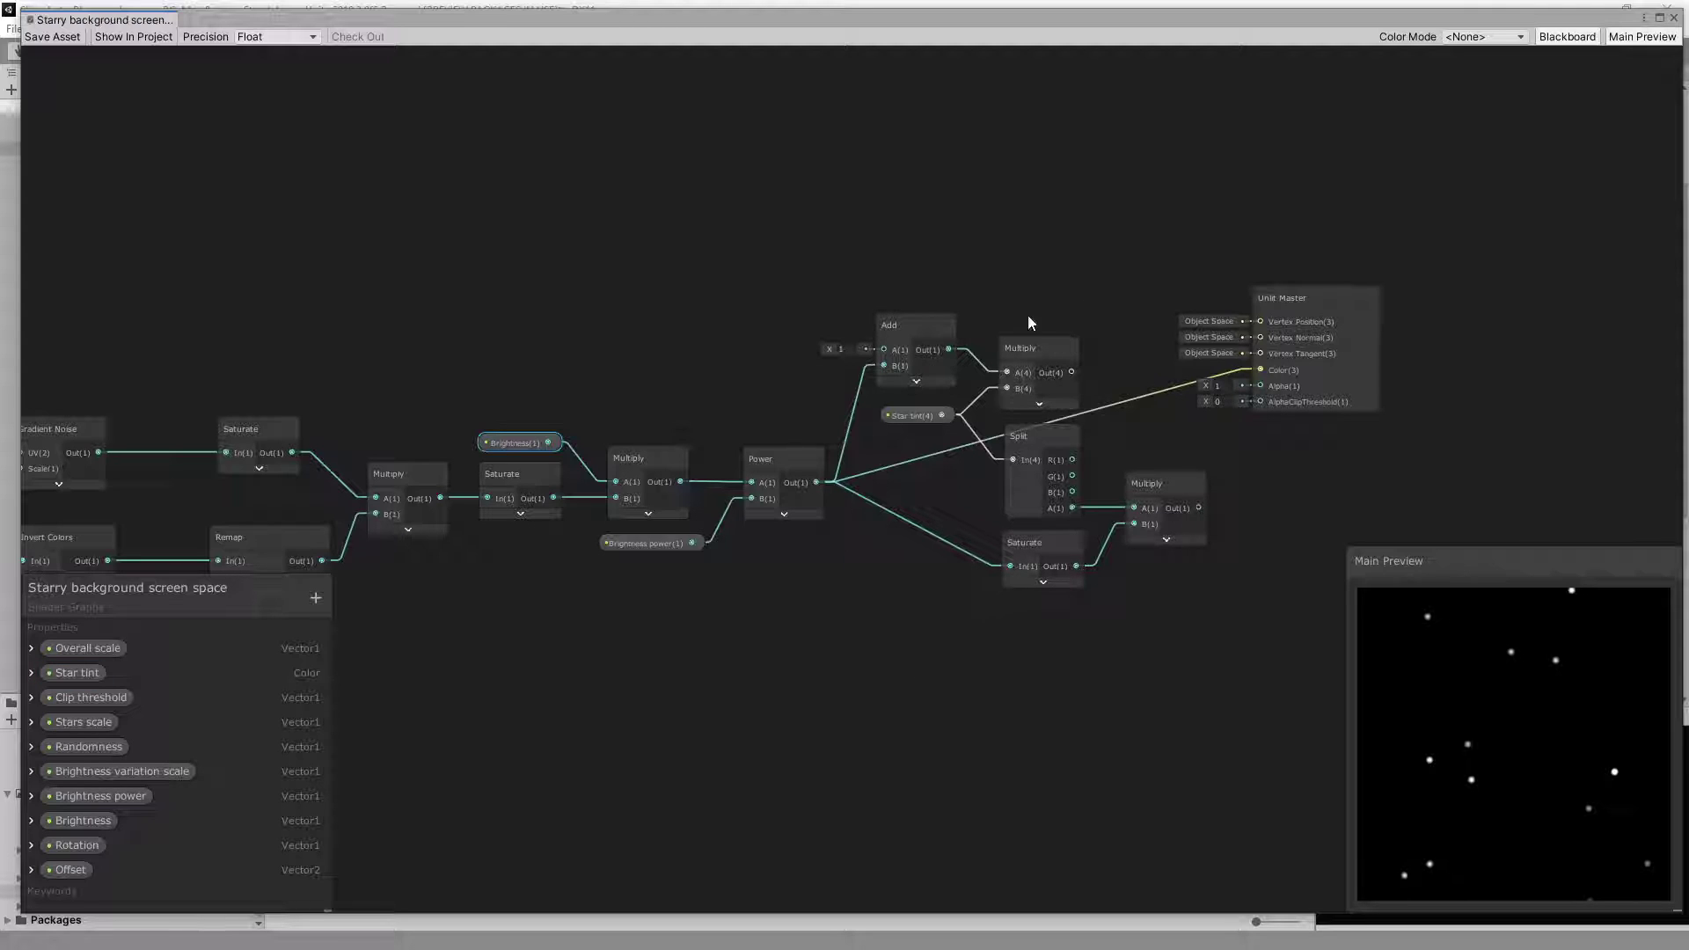
middle_click_drag(1026, 626, 997, 708)
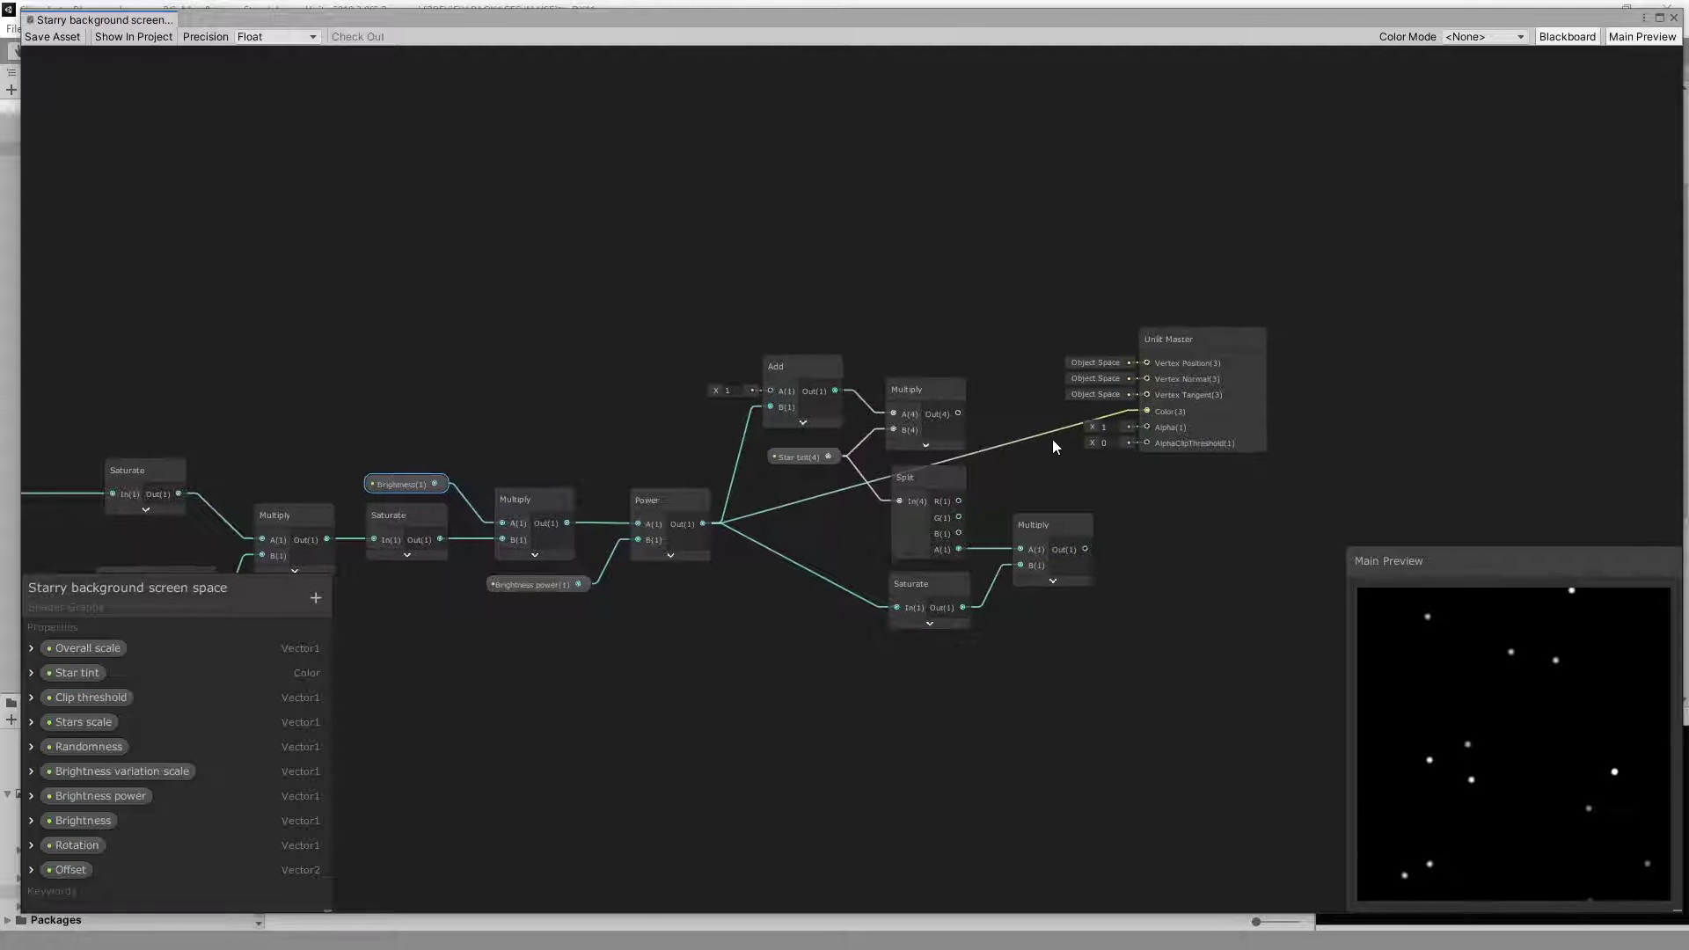
scroll(1006, 486, "up", 1)
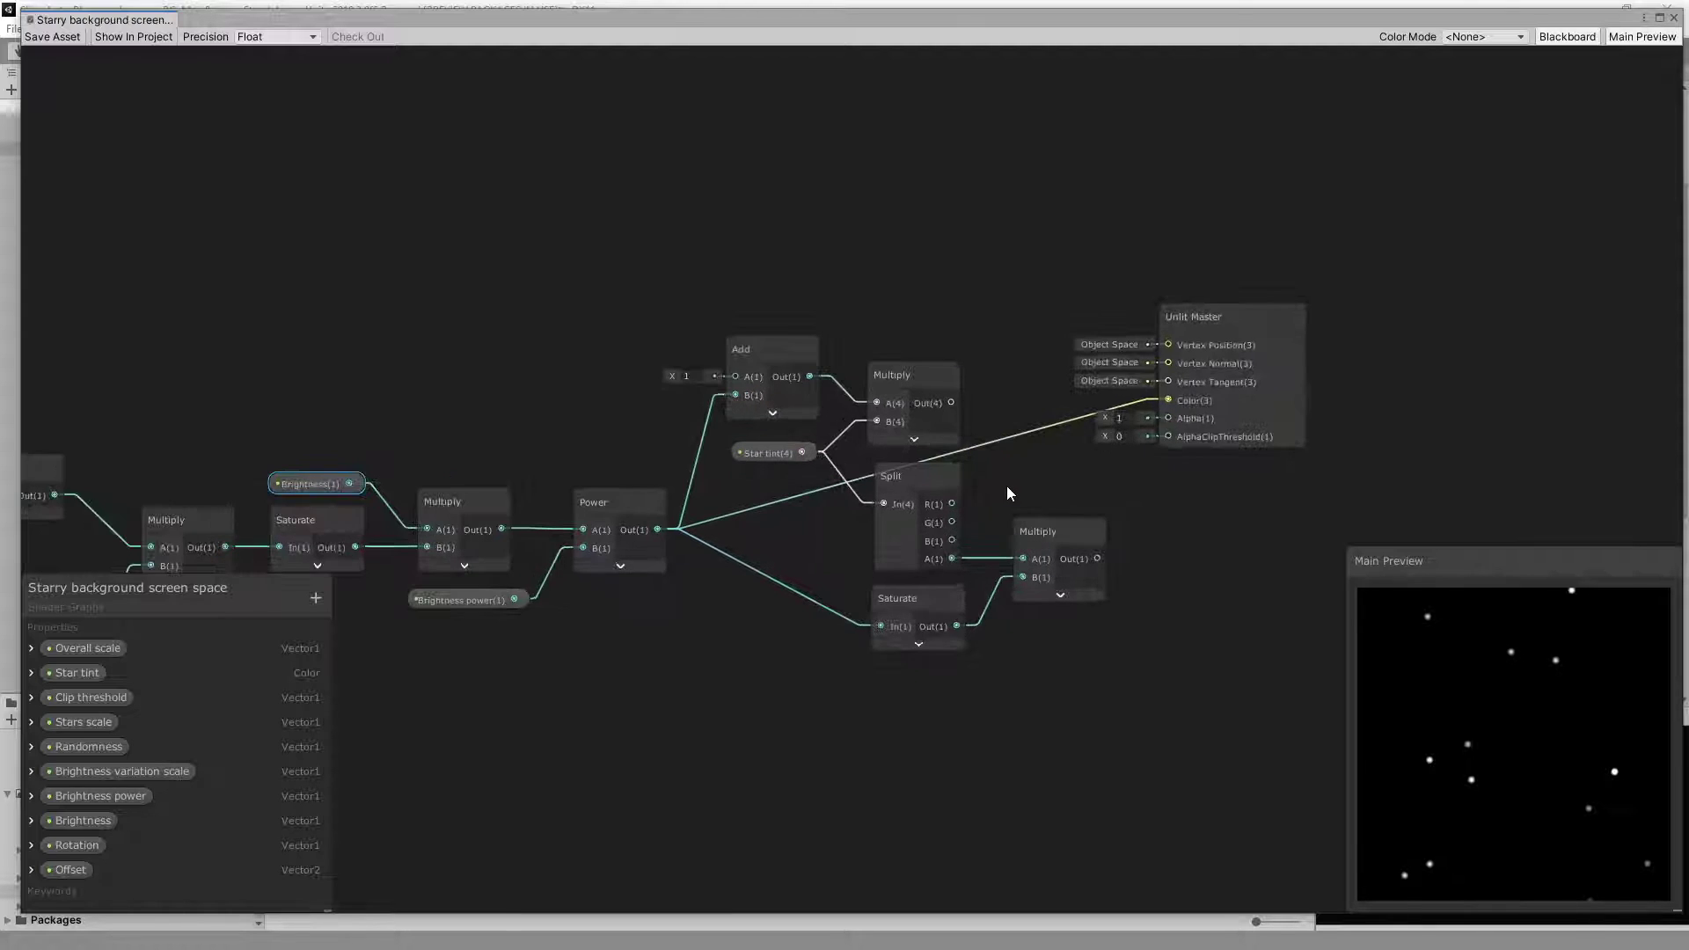
scroll(1006, 486, "up", 1)
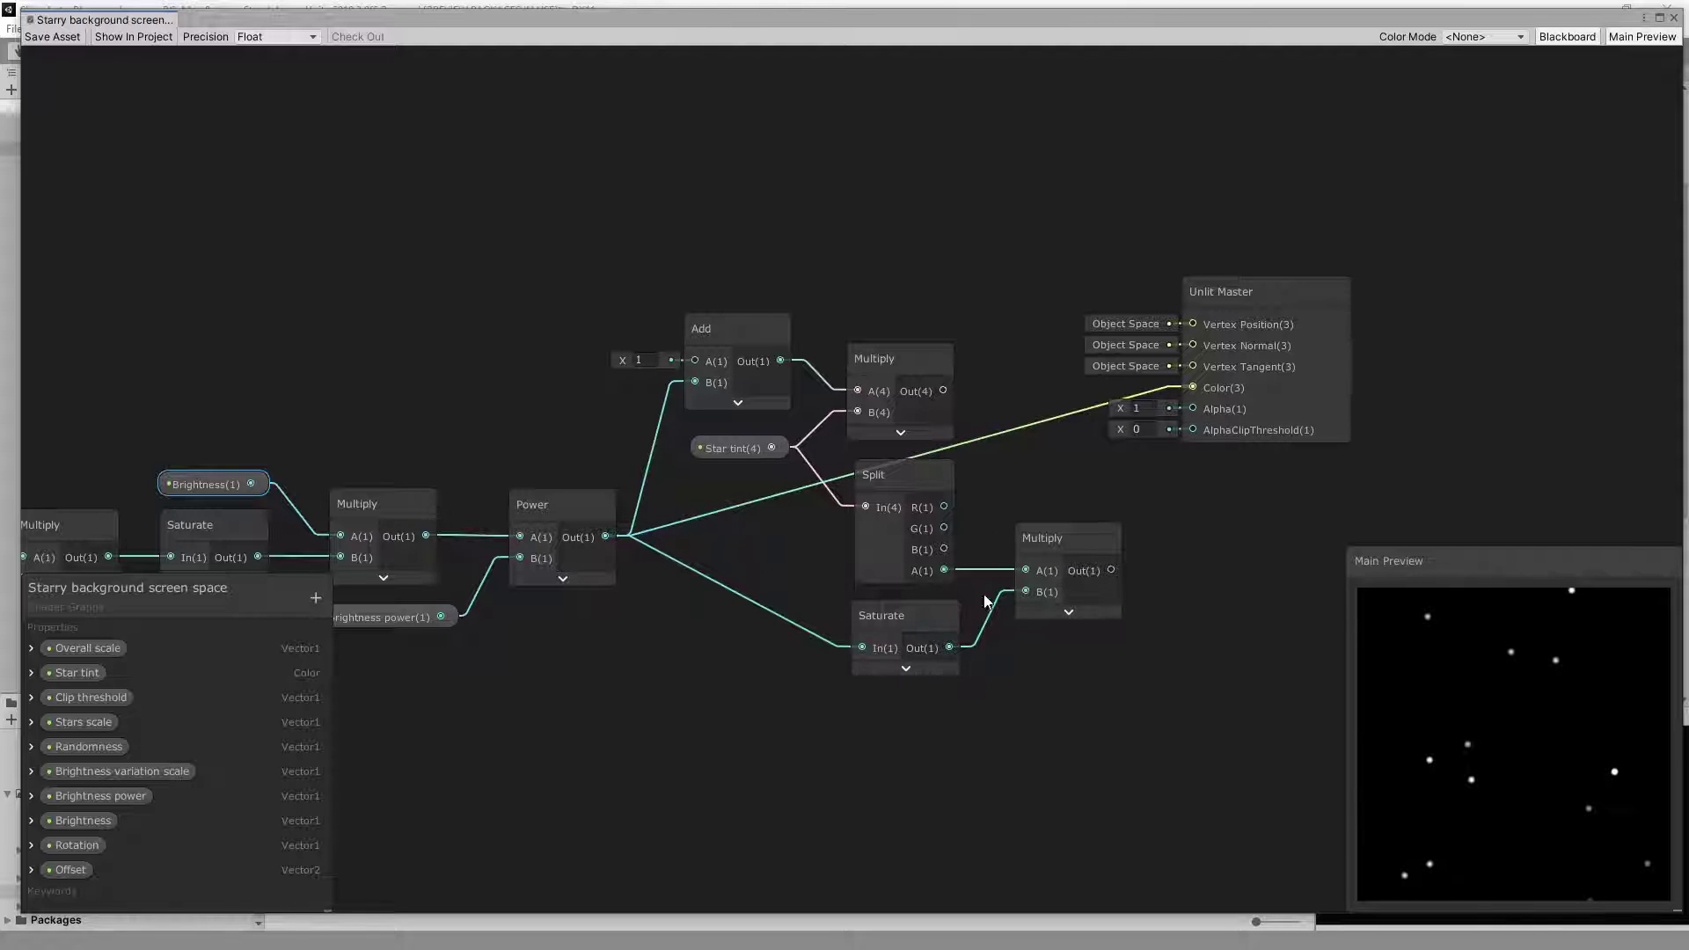
left_click_drag(1111, 570, 1192, 408)
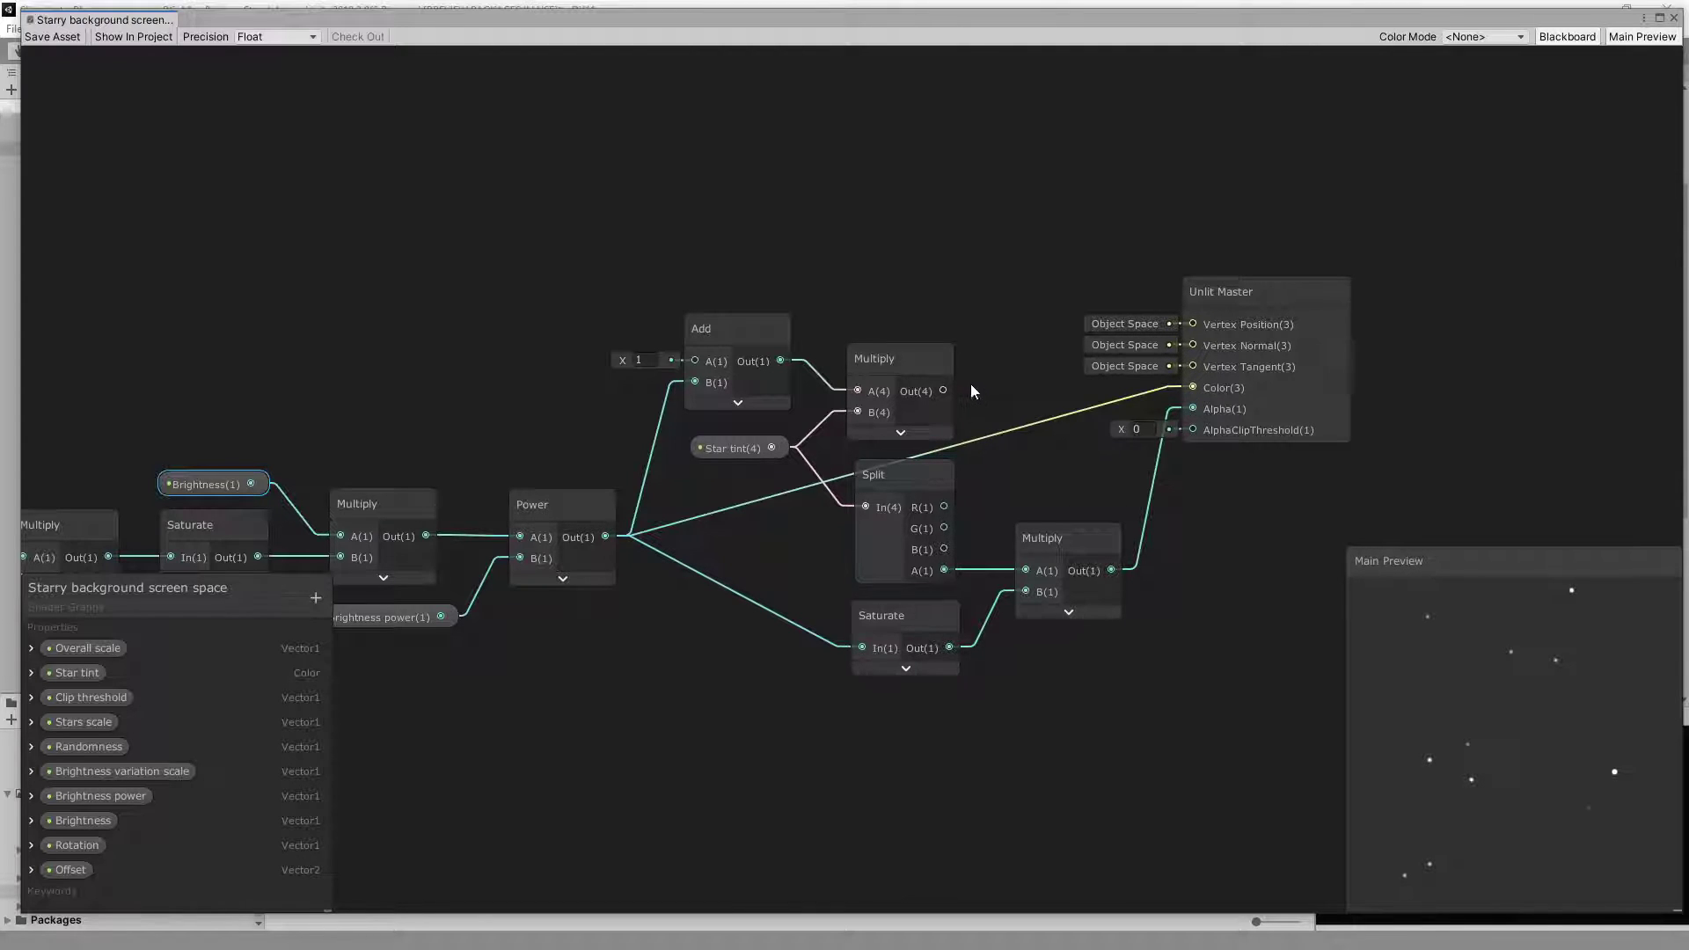
left_click_drag(942, 389, 1196, 387)
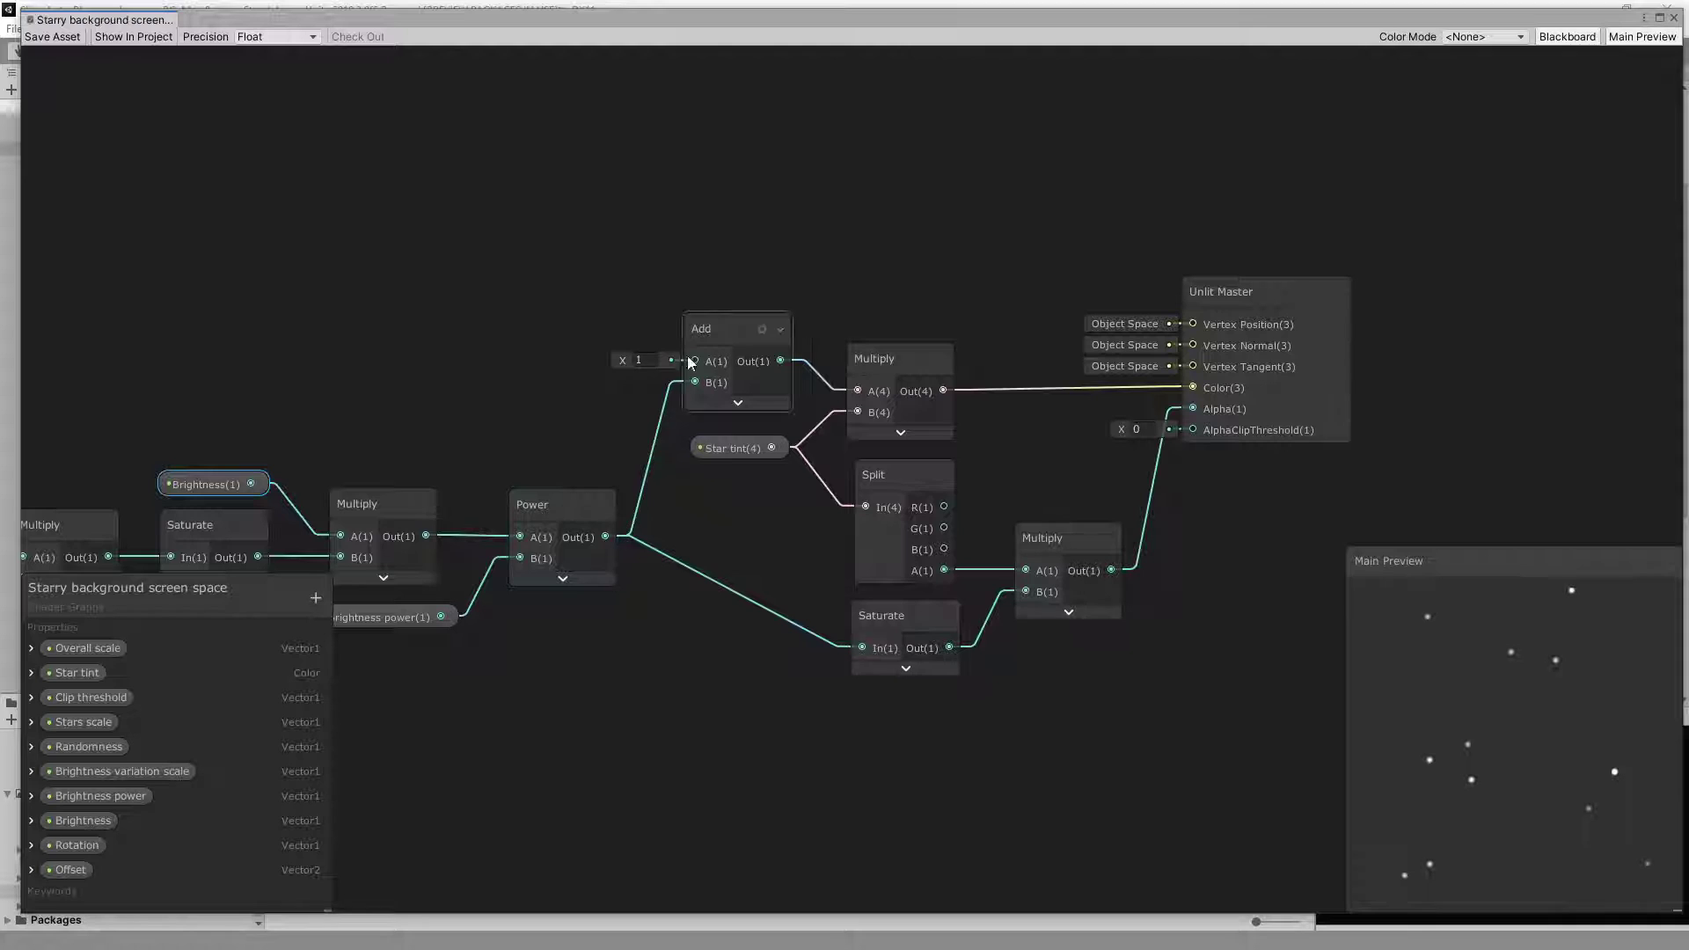
Delete the connection into the Unlit Master's Alpha input and reconnect it from the same Multiply node.
left_click(1154, 475)
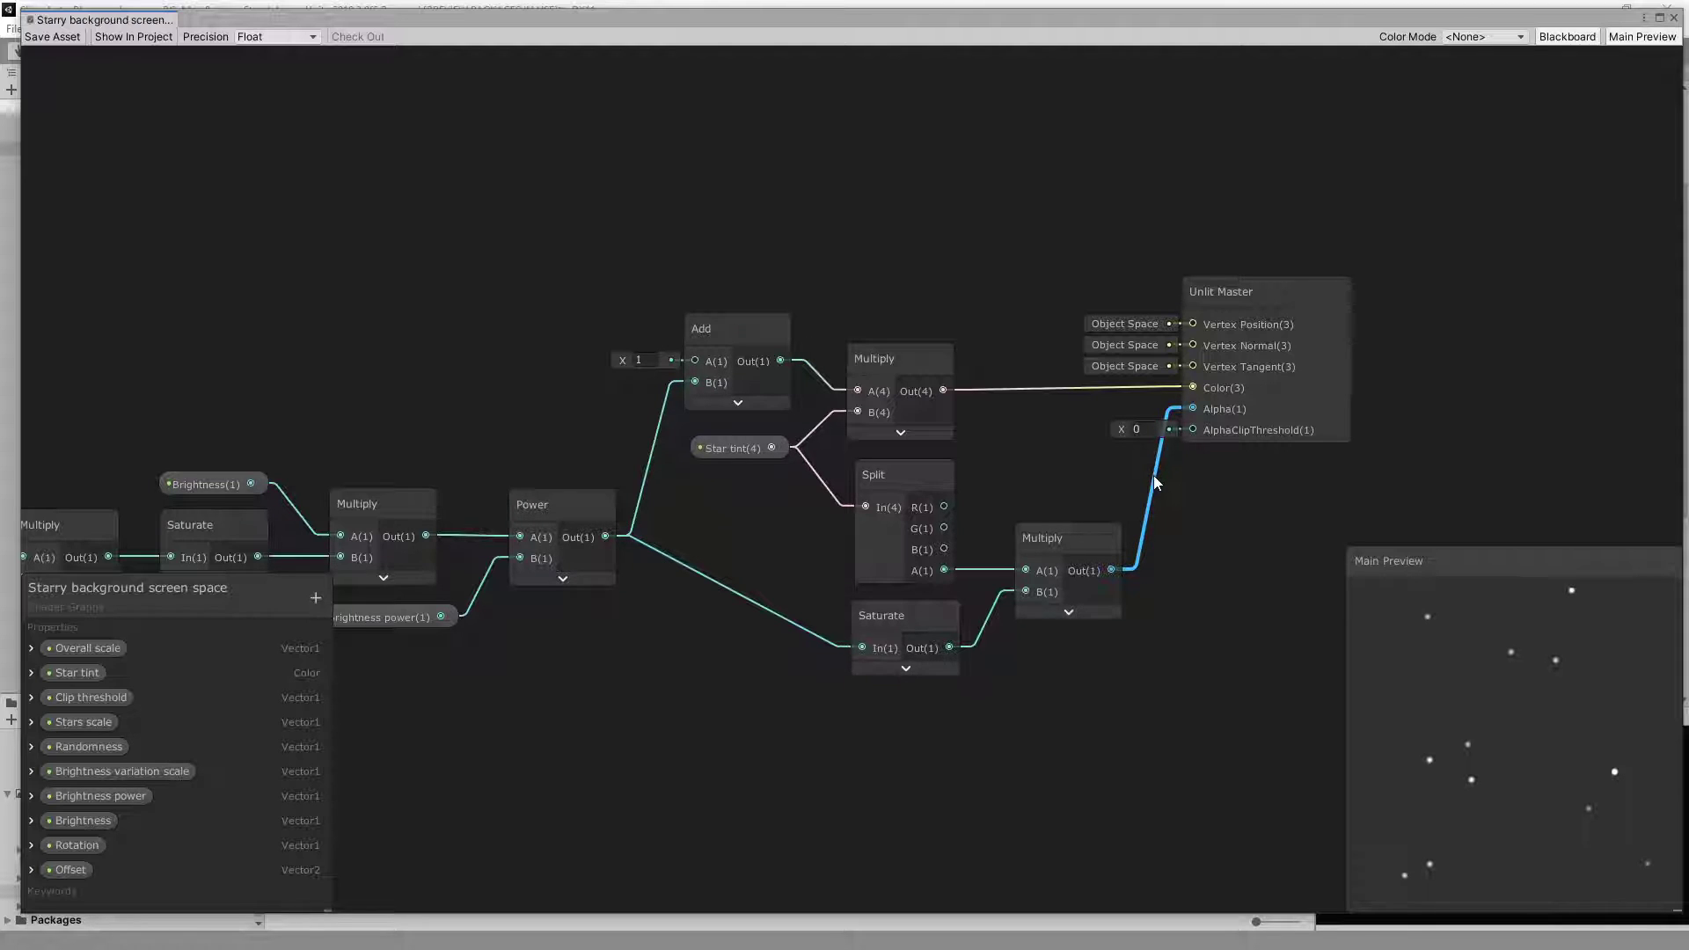
key("Delete")
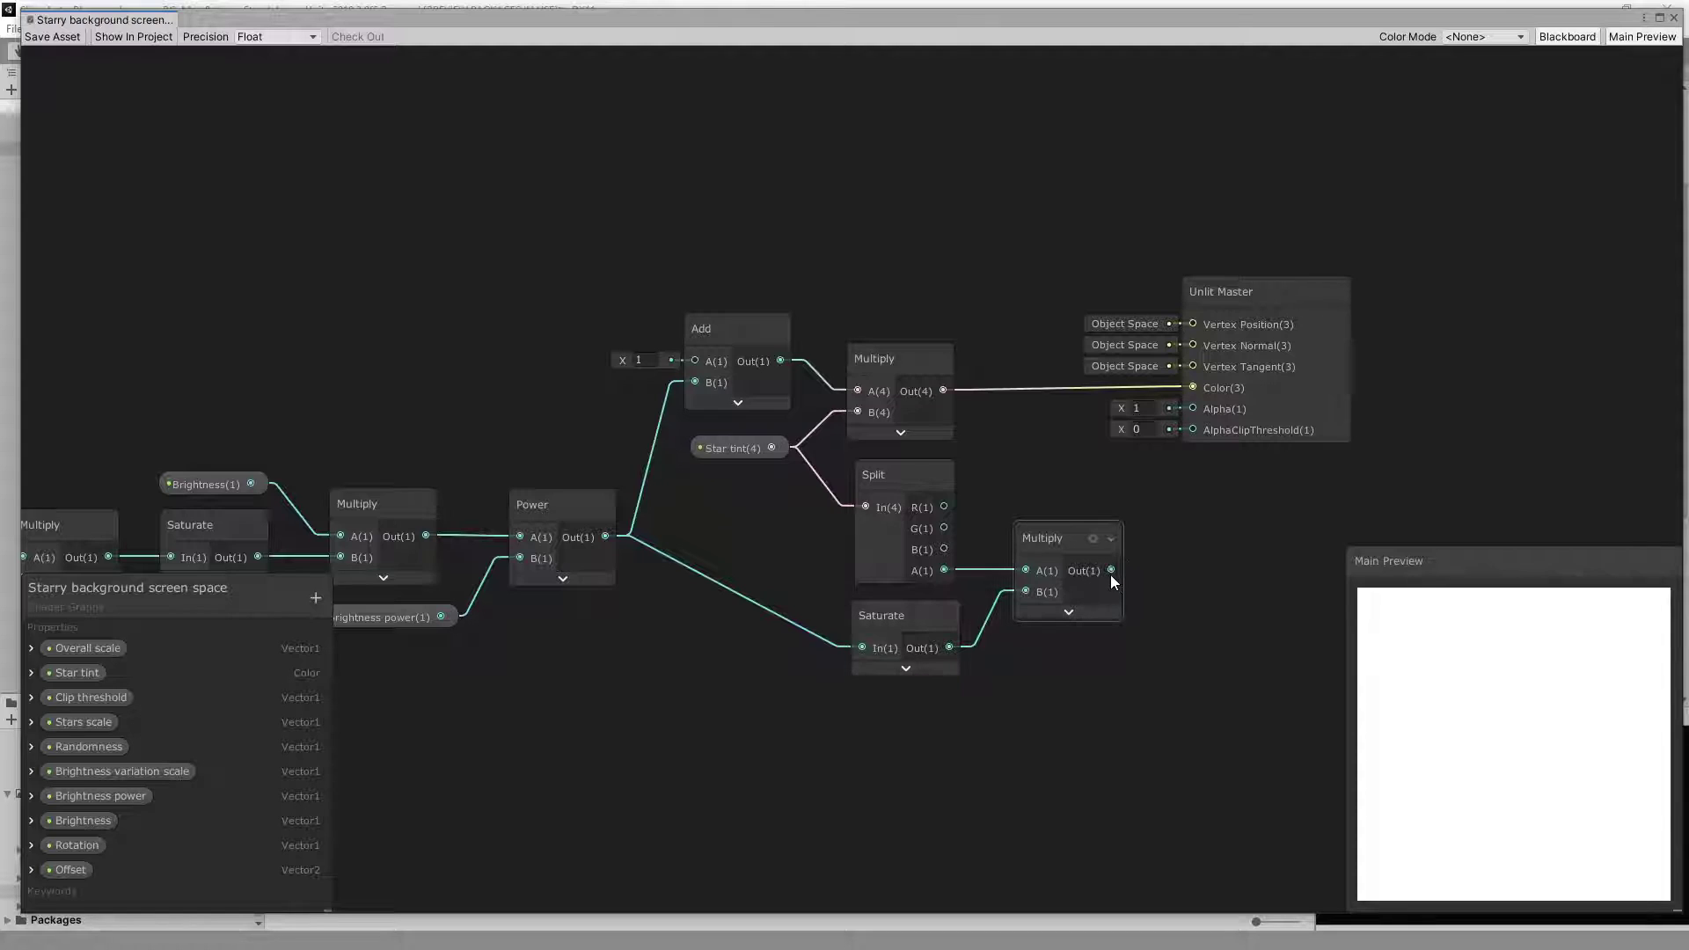
left_click_drag(1111, 569, 1194, 408)
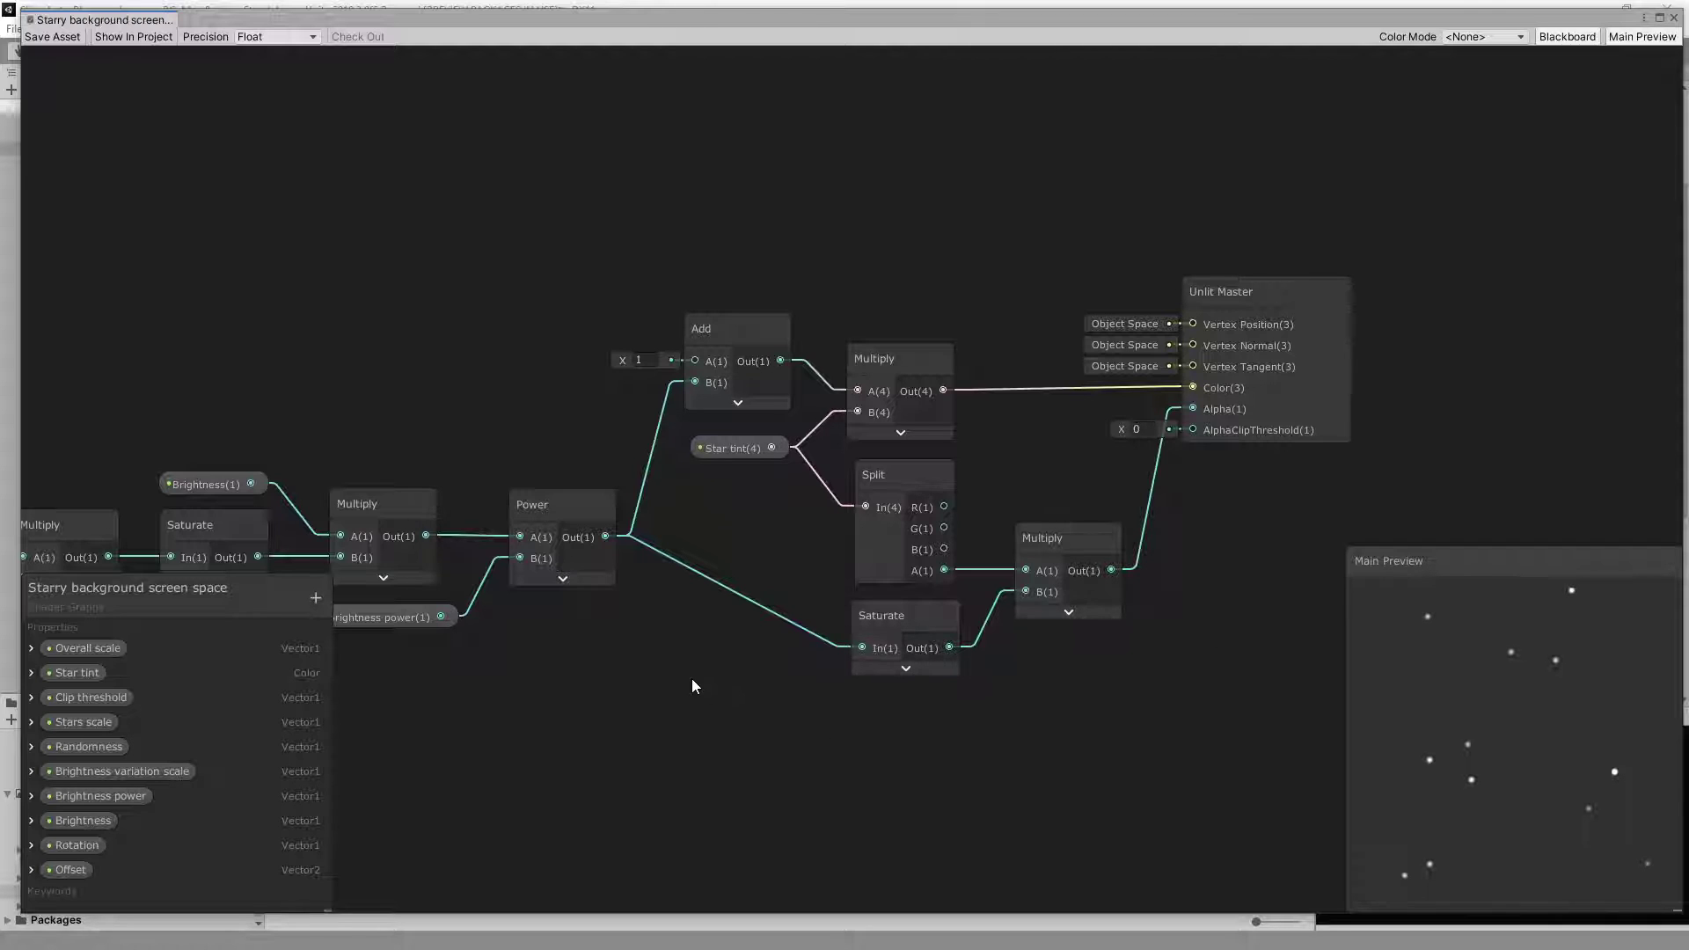
Examine the Screen, Screen Position, Split and Combine nodes at the start of the graph that build the screen-space coordinates.
scroll(625, 667, "down", 3)
middle_click_drag(543, 706, 1112, 496)
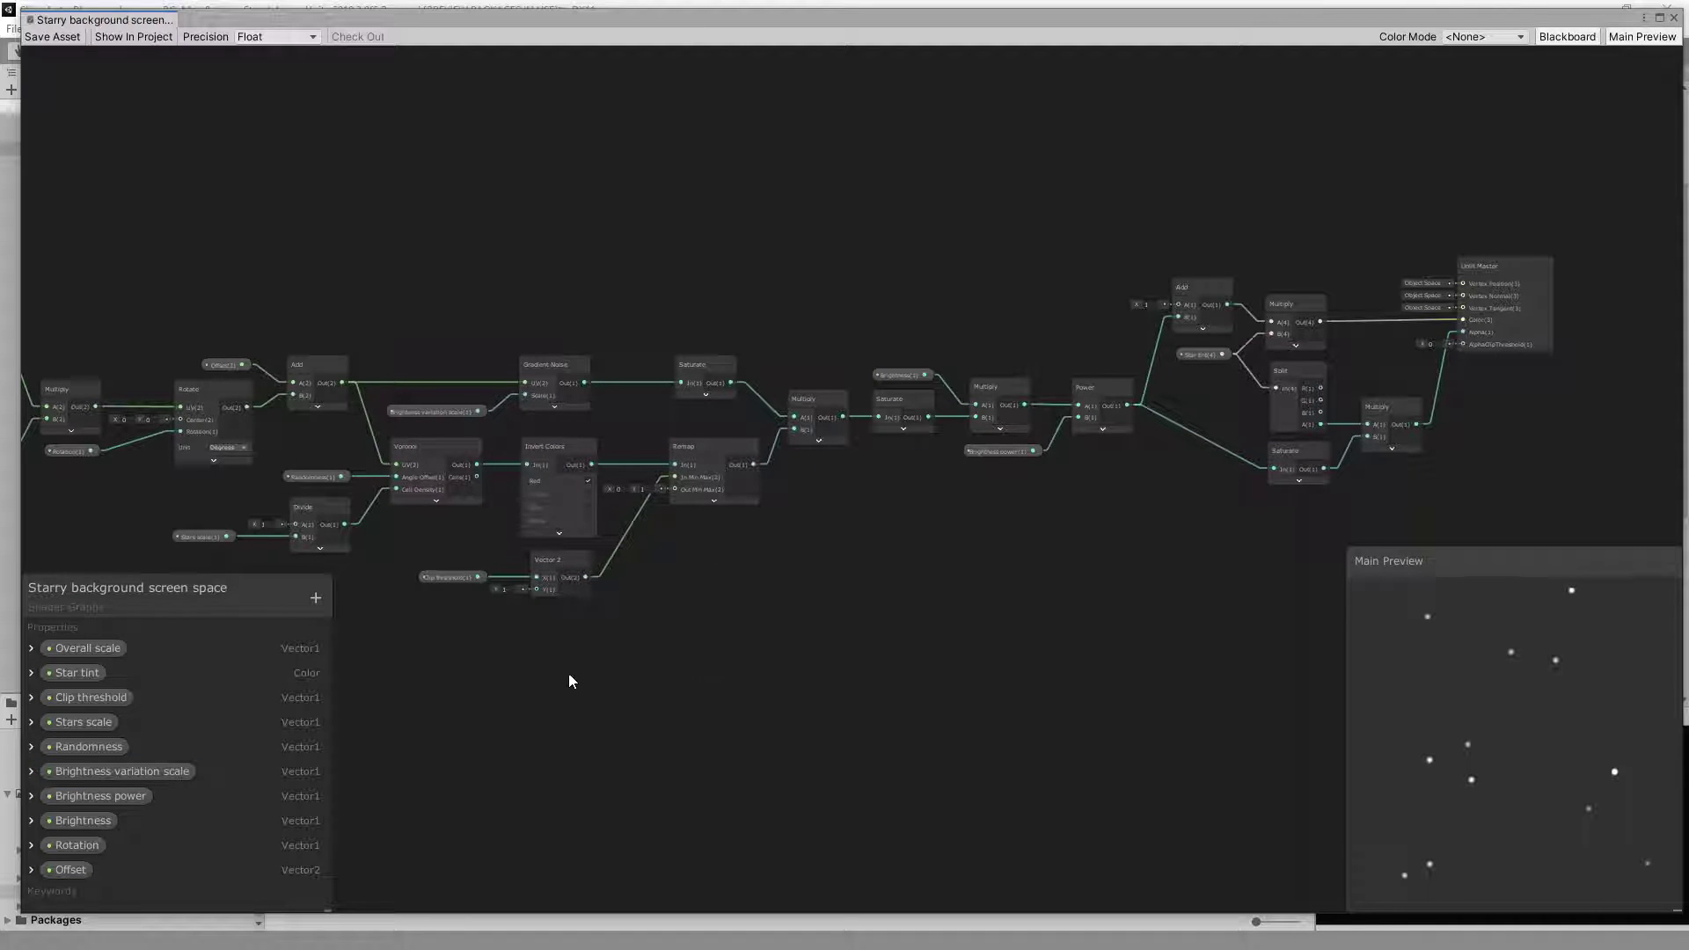
middle_click_drag(572, 674, 1050, 630)
middle_click_drag(552, 537, 685, 590)
scroll(383, 467, "up", 3)
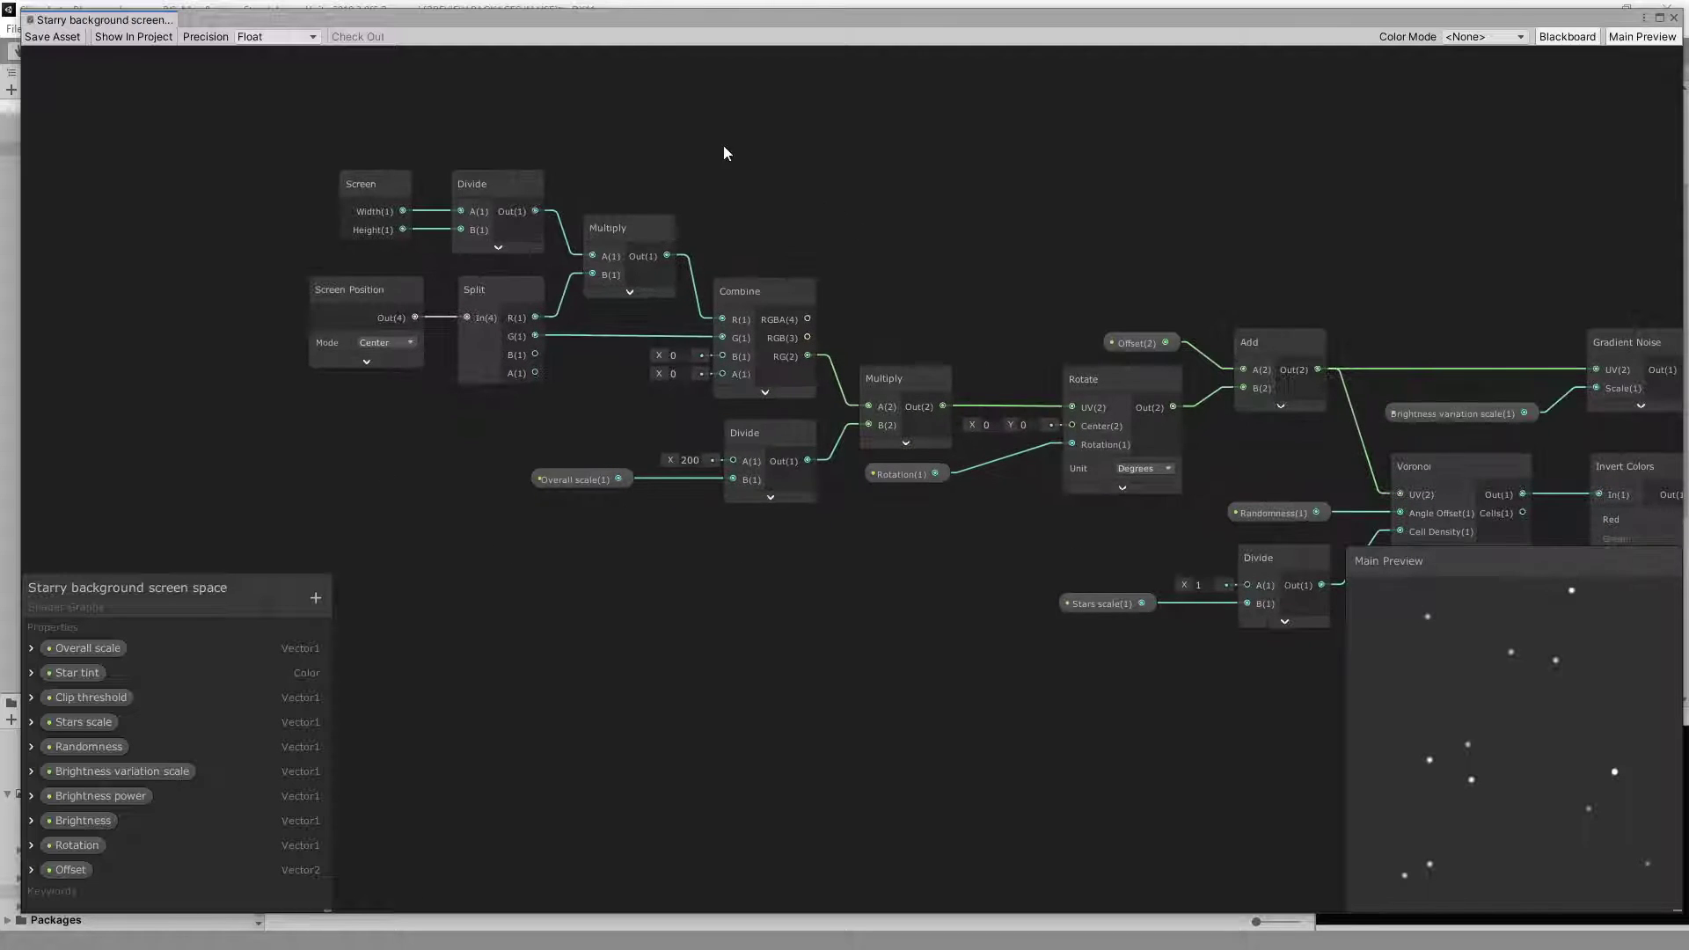
middle_click_drag(840, 599, 785, 621)
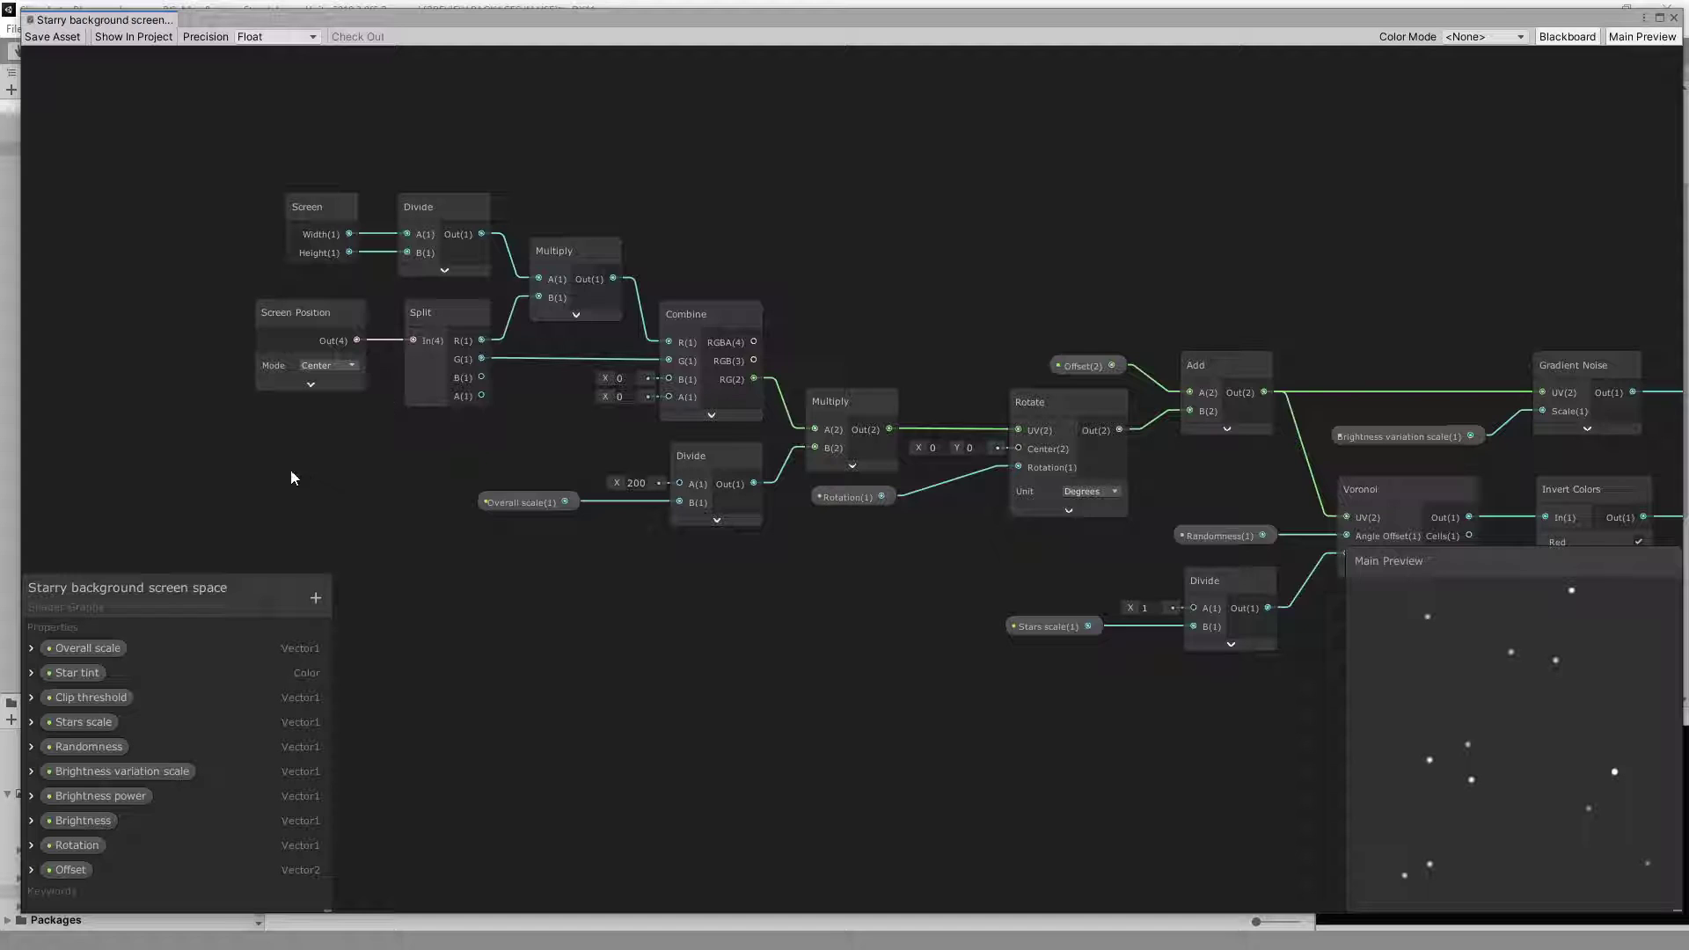
middle_click_drag(307, 477, 399, 503)
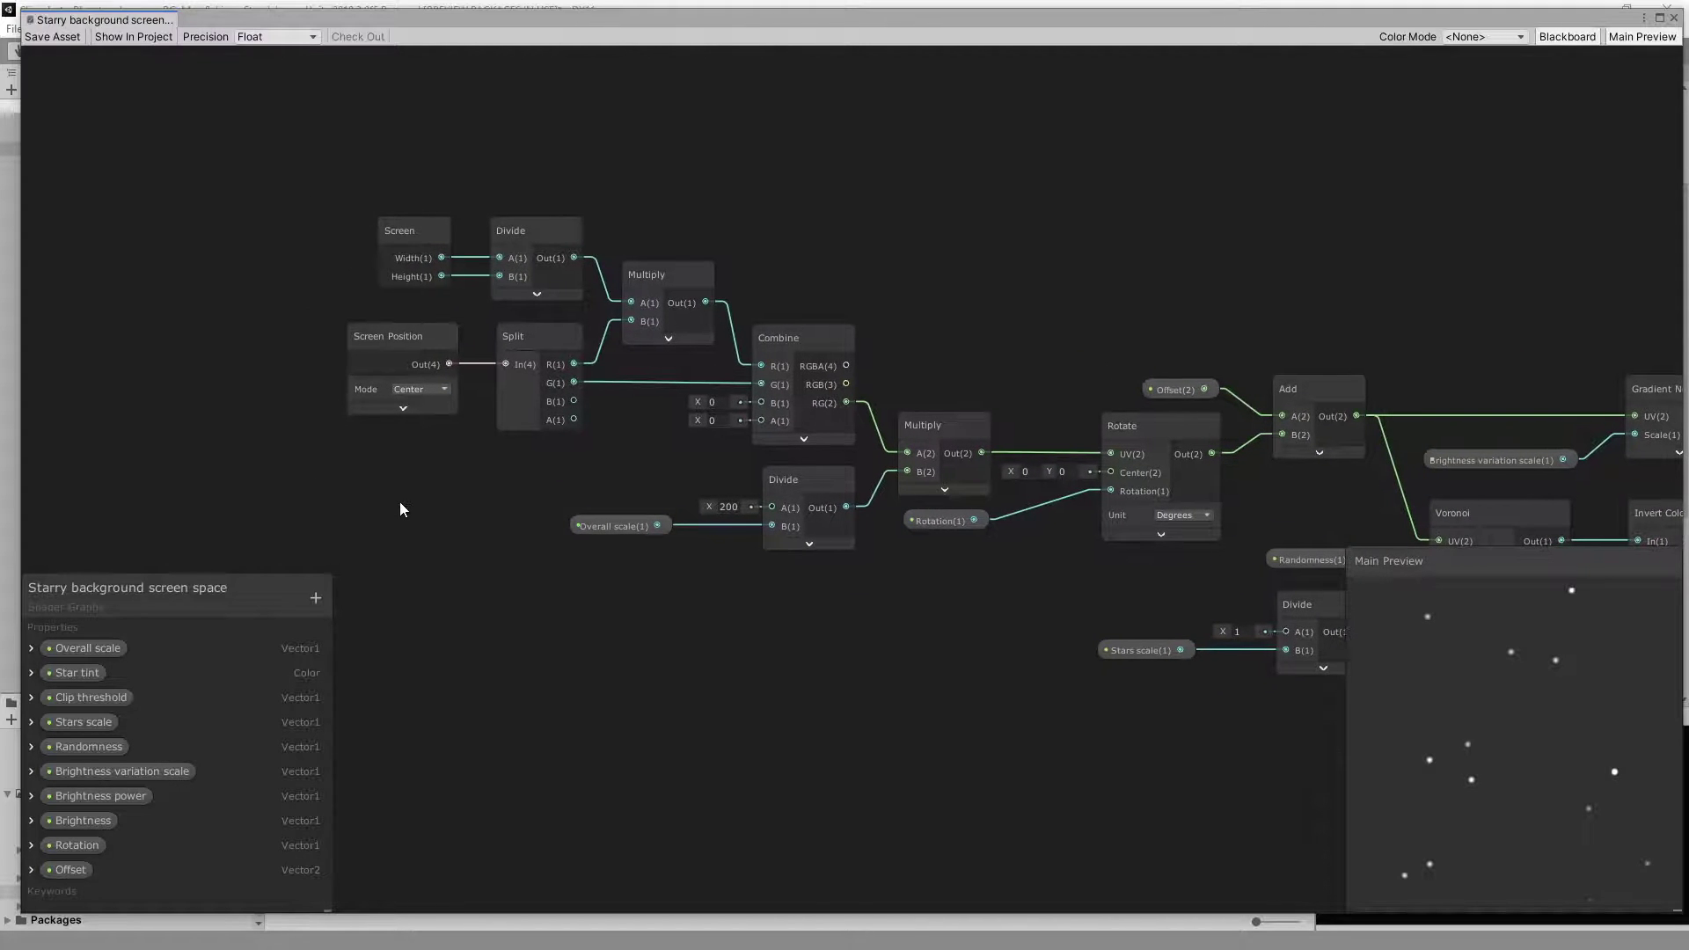
left_click(370, 356)
left_click(519, 364)
Inspect the settings of the Overall scale property that feeds the Divide node, and collapse them again.
middle_click_drag(803, 624, 642, 616)
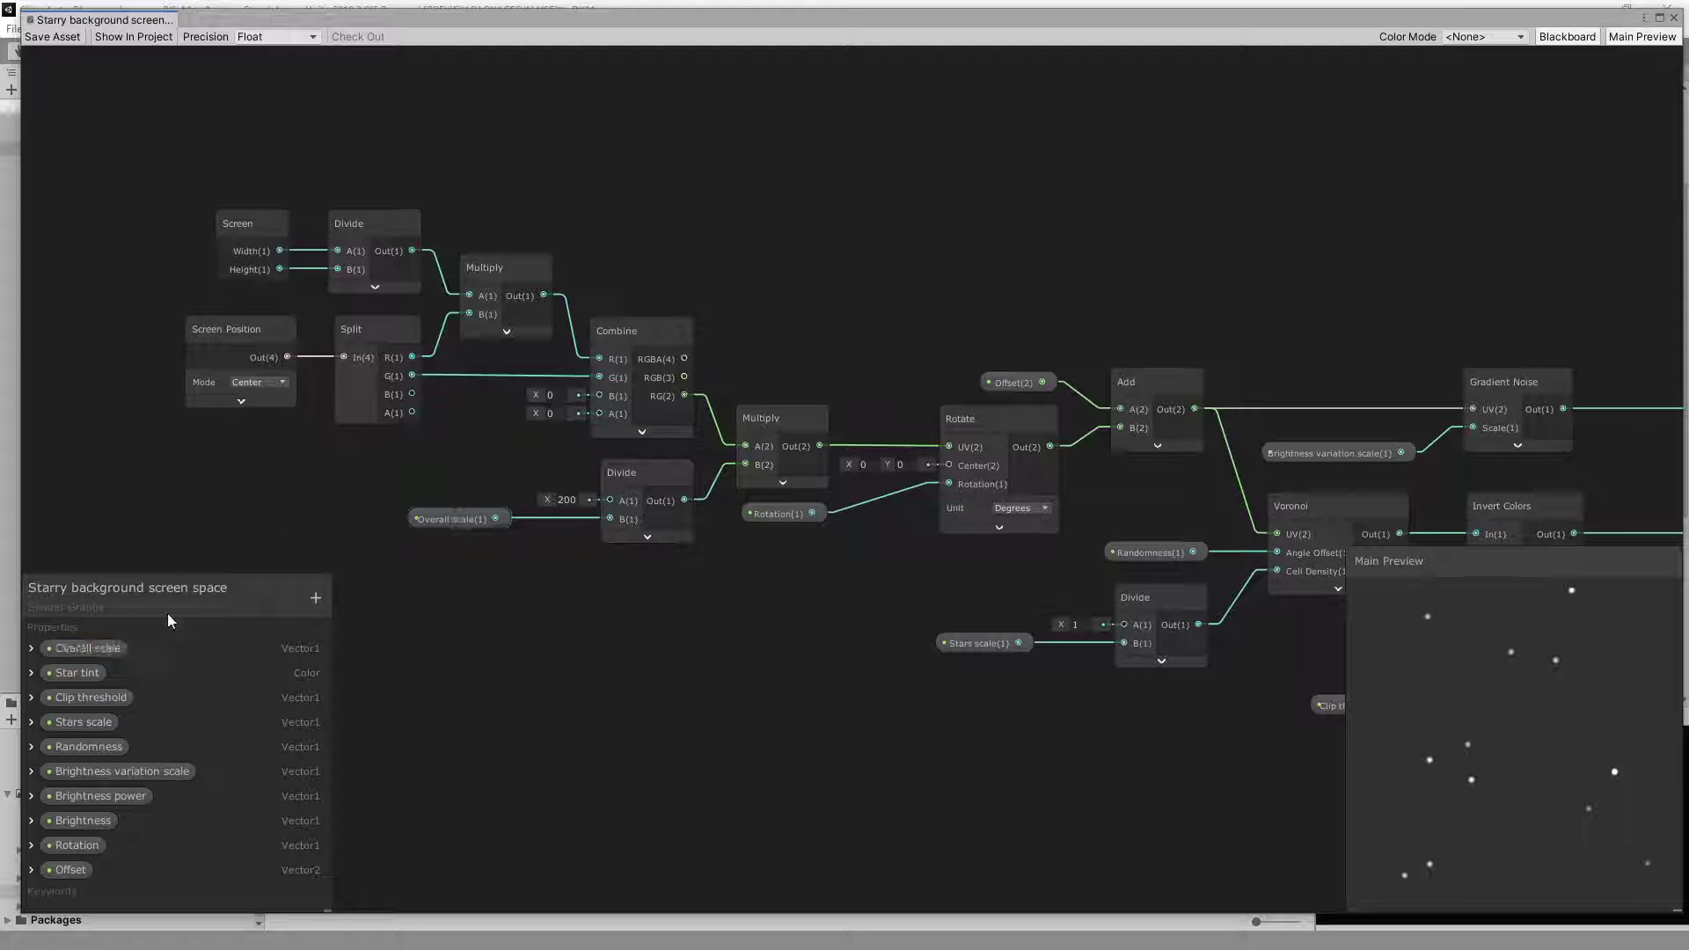
left_click(31, 649)
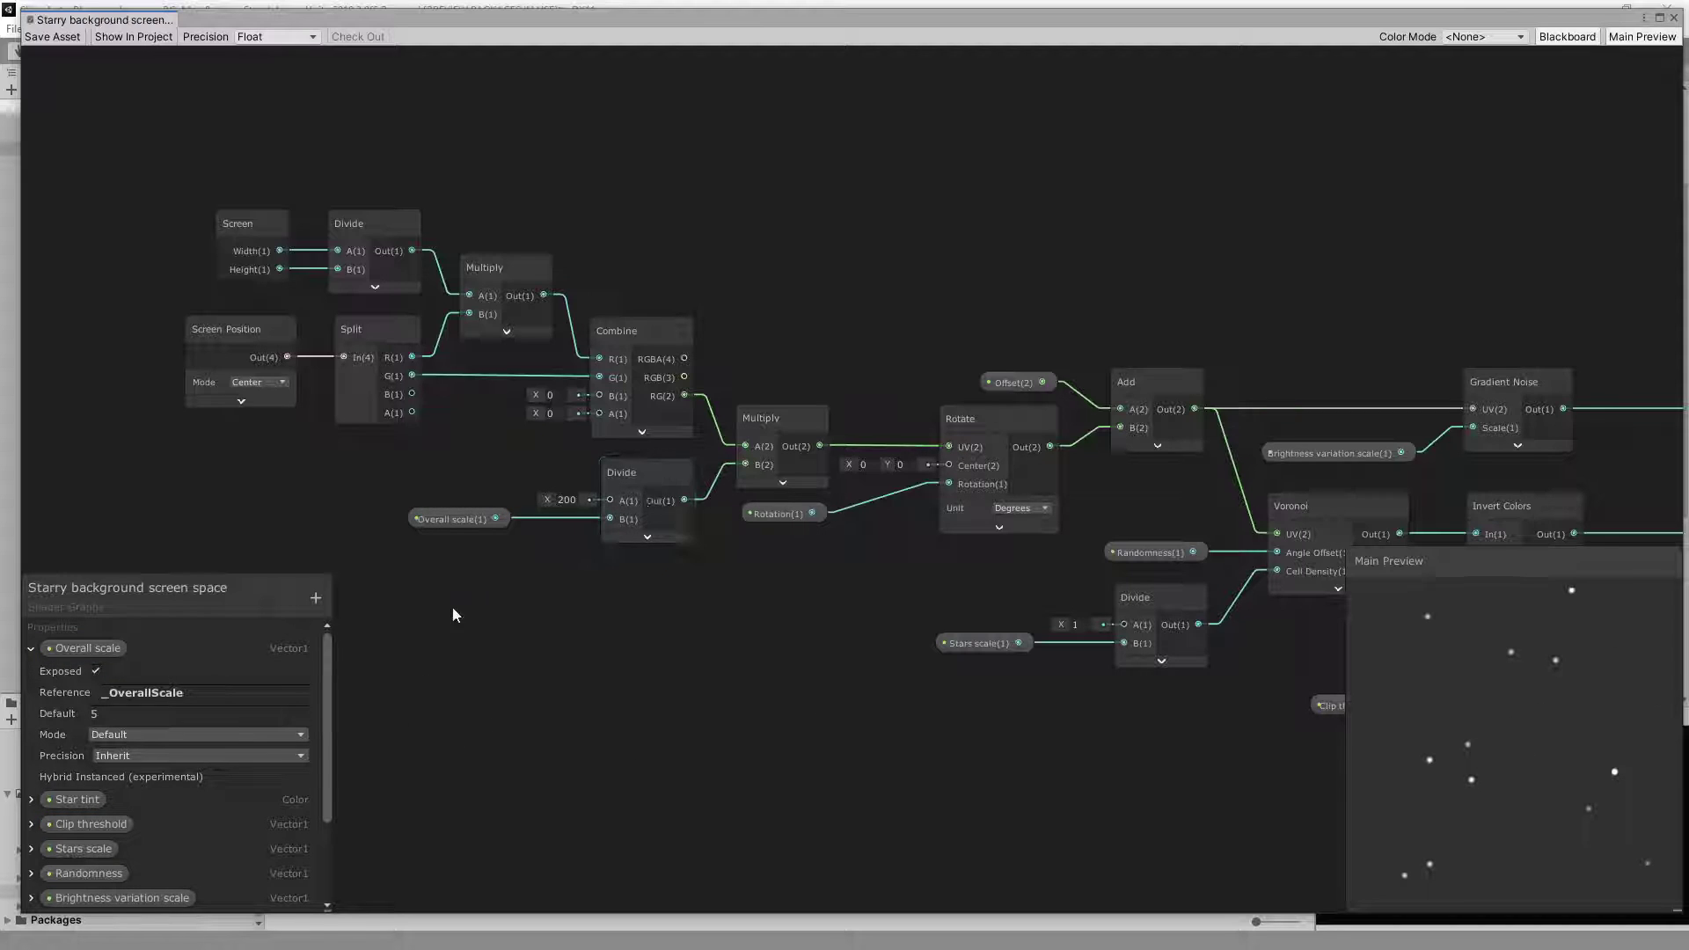
left_click(30, 651)
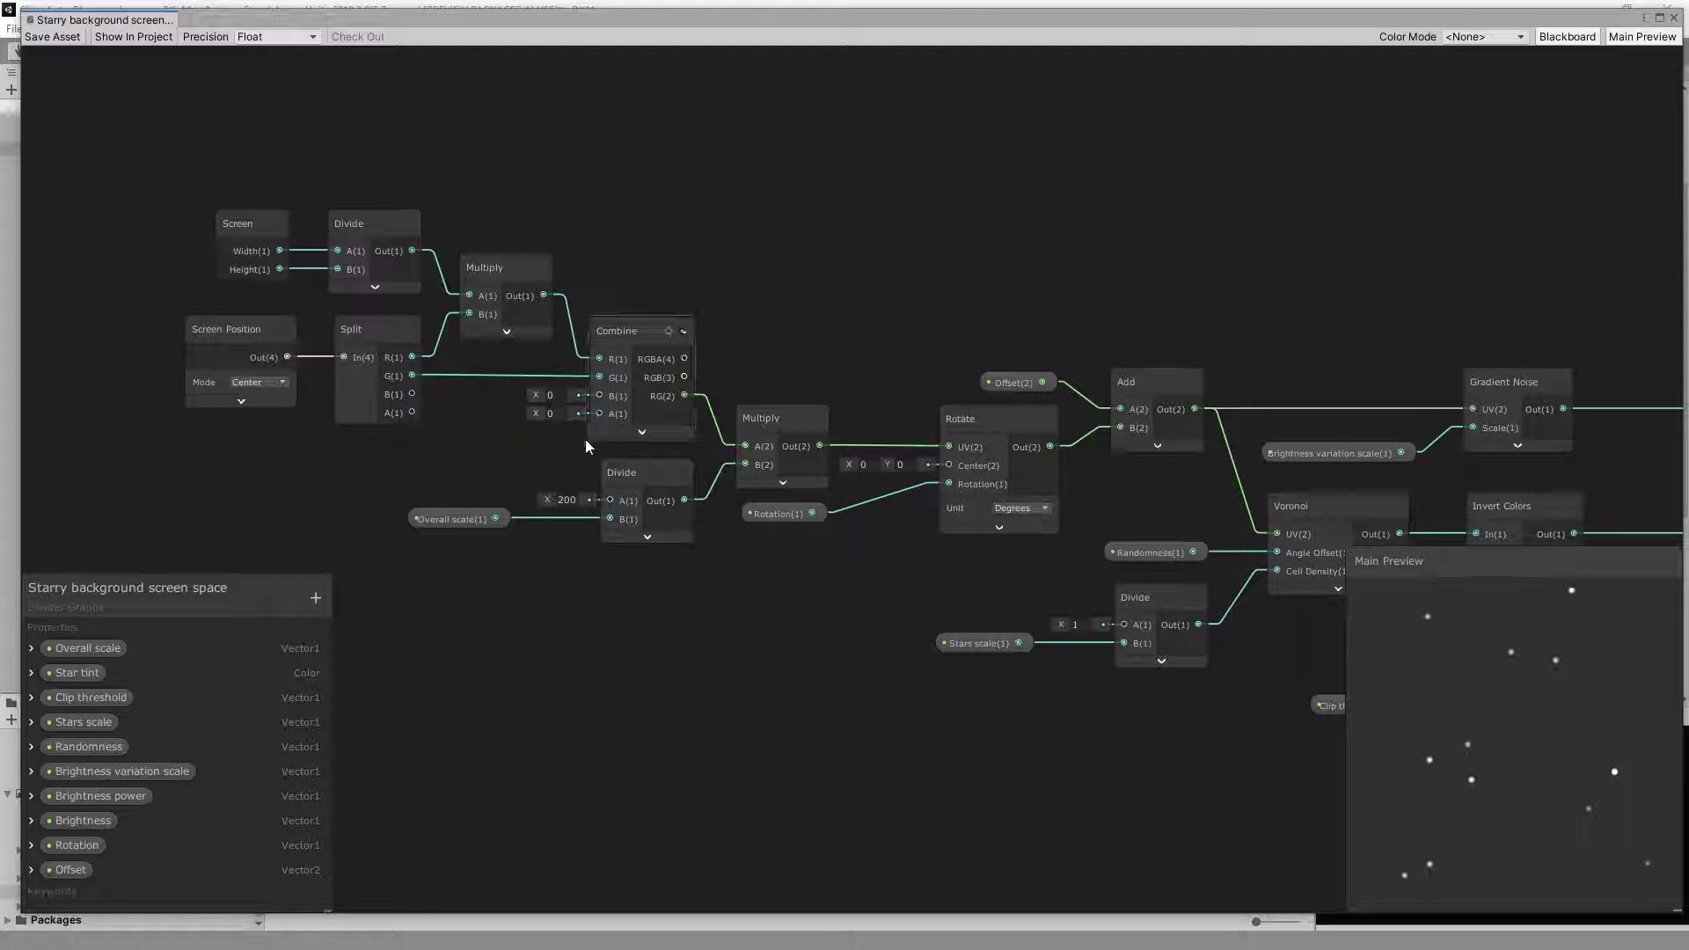
Inspect the reference and default values of the Offset property feeding the Add node after Rotate, and collapse its settings.
middle_click_drag(854, 581, 643, 538)
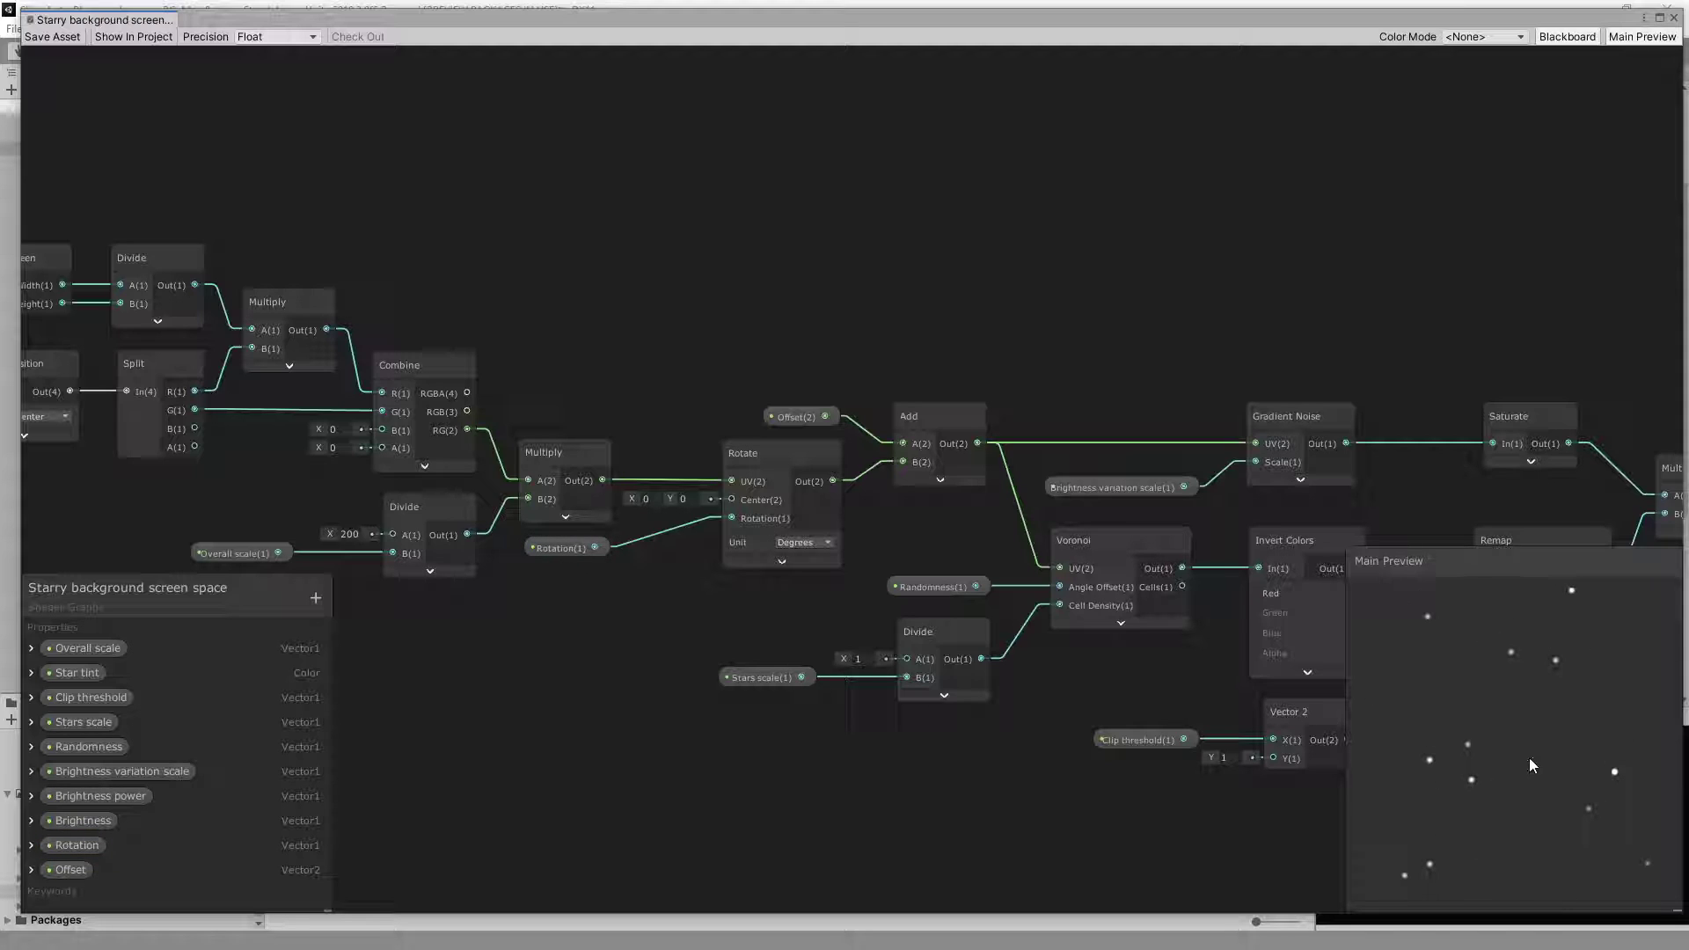
middle_click_drag(931, 513, 761, 518)
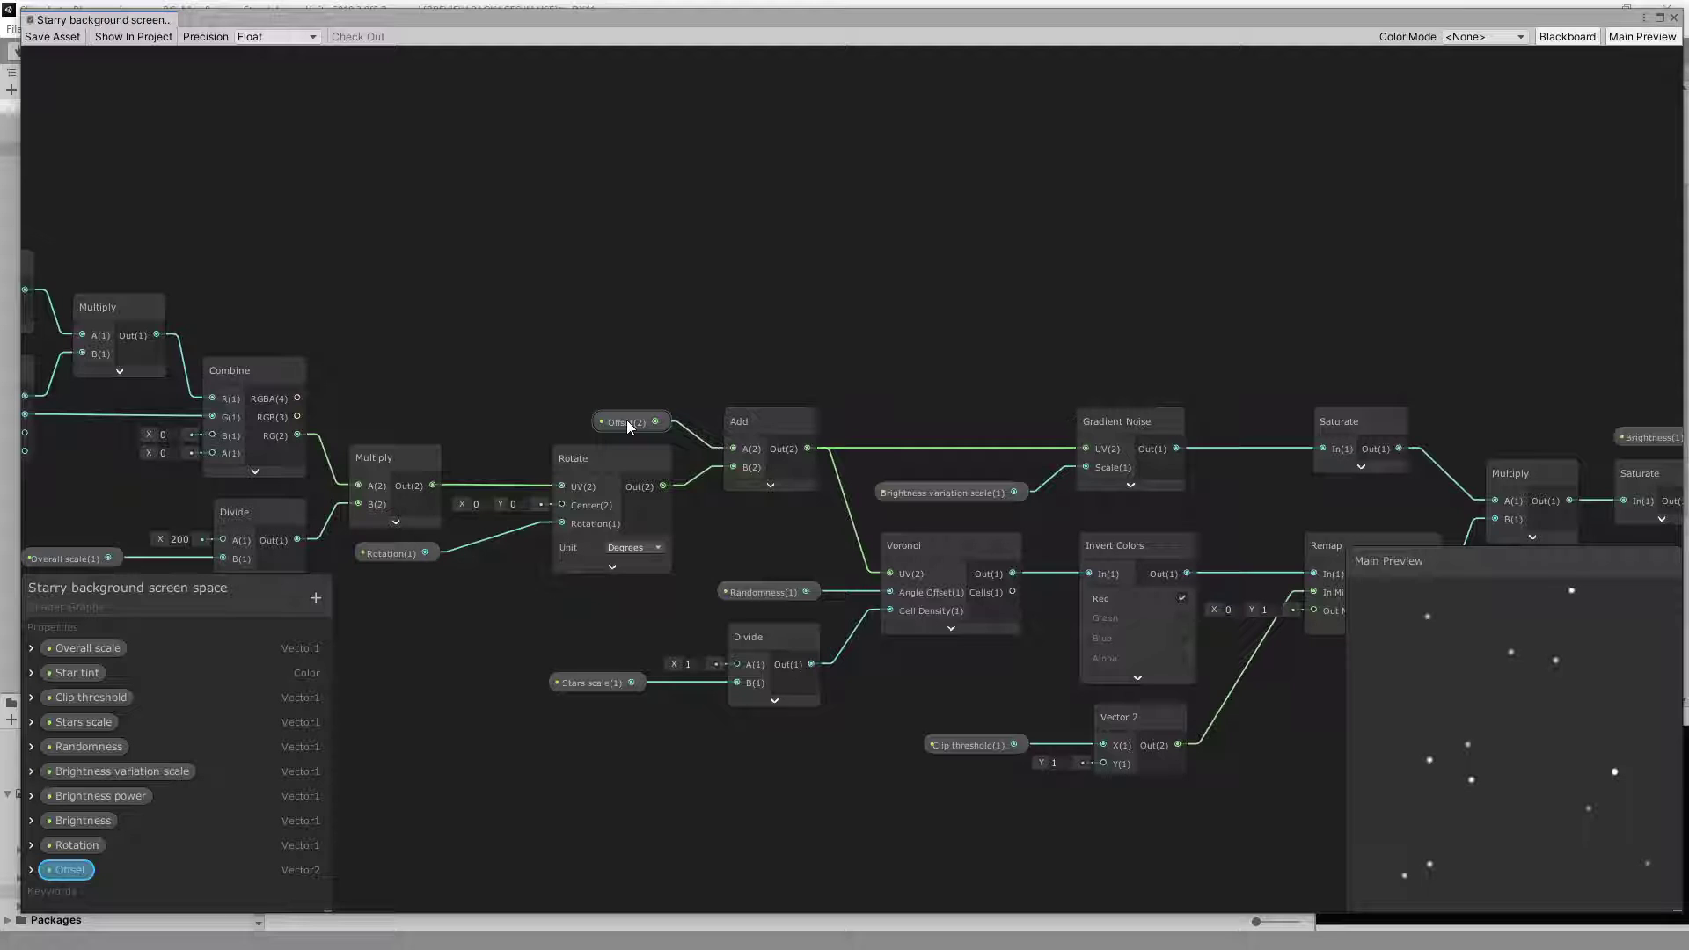
left_click(32, 869)
scroll(233, 831, "down", 3)
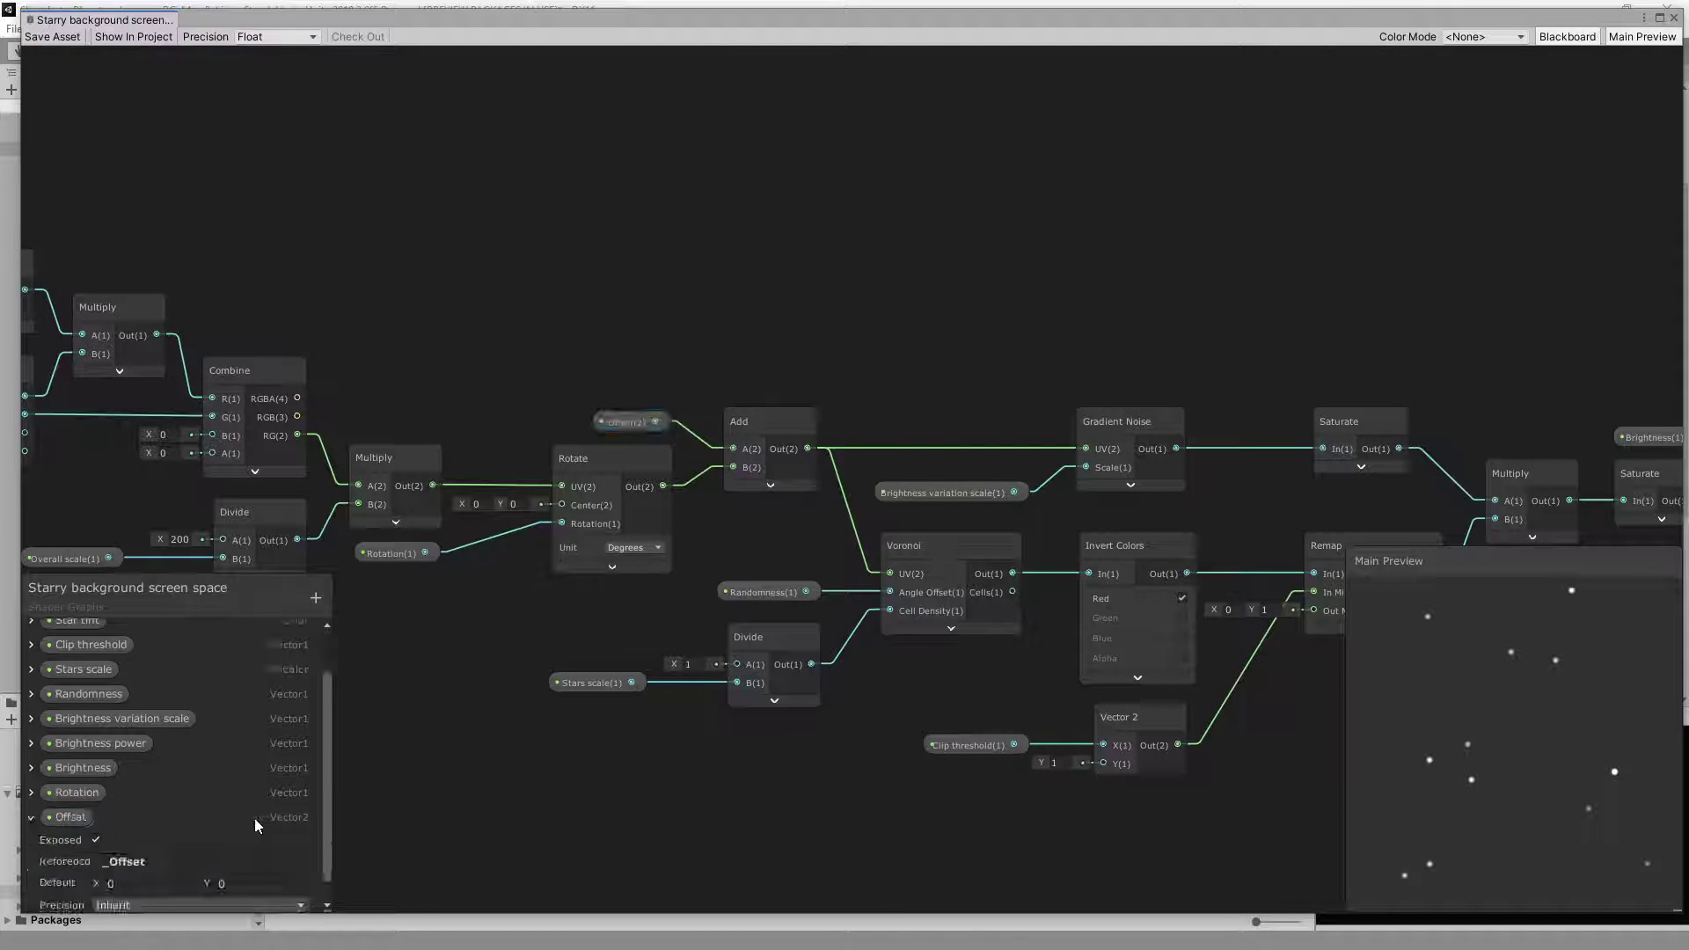
left_click(119, 862)
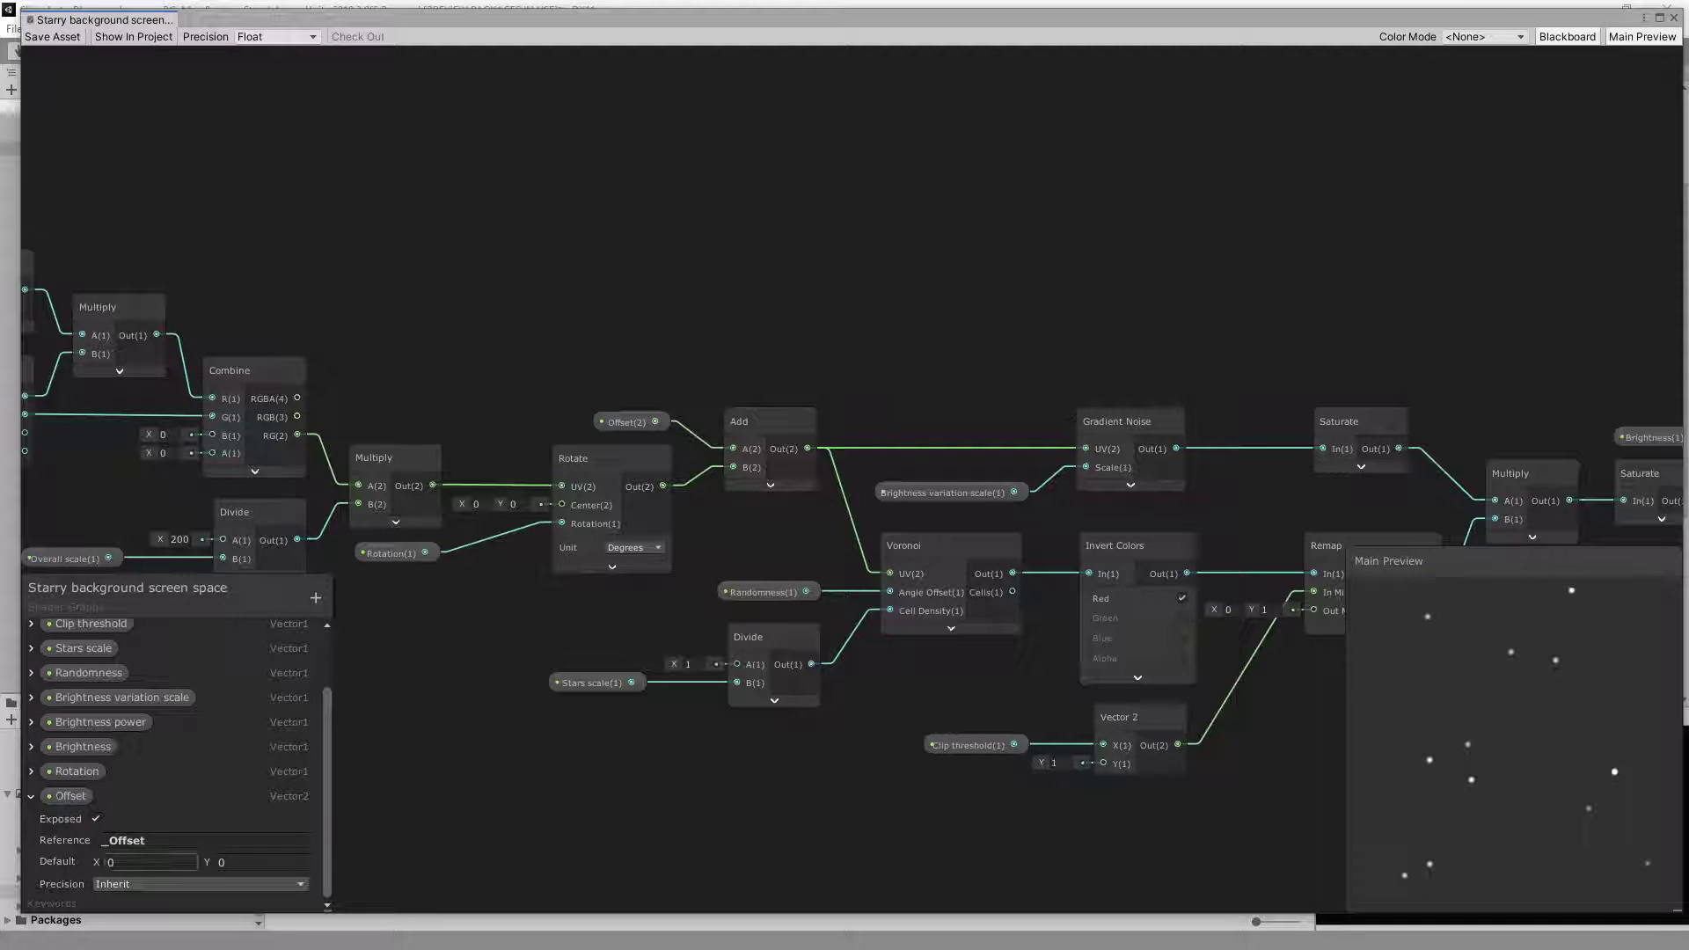
left_click(31, 795)
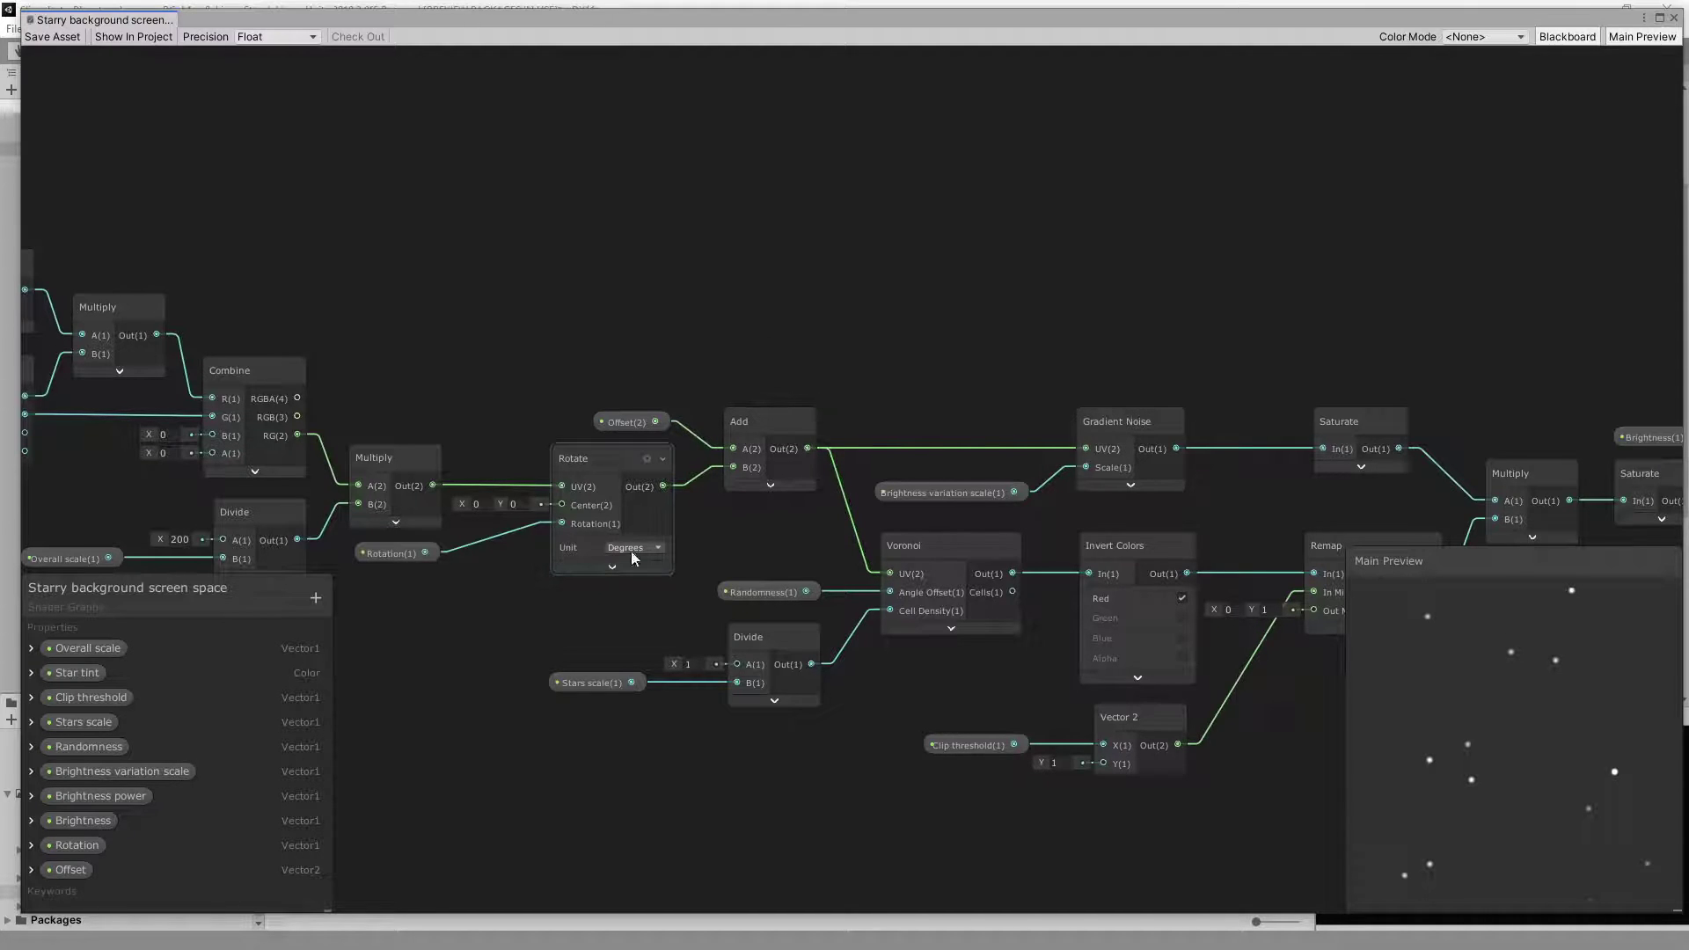
Review the complete node chain from the Screen Position nodes through to the Unlit Master.
scroll(599, 614, "down", 2)
middle_click_drag(599, 614, 922, 583)
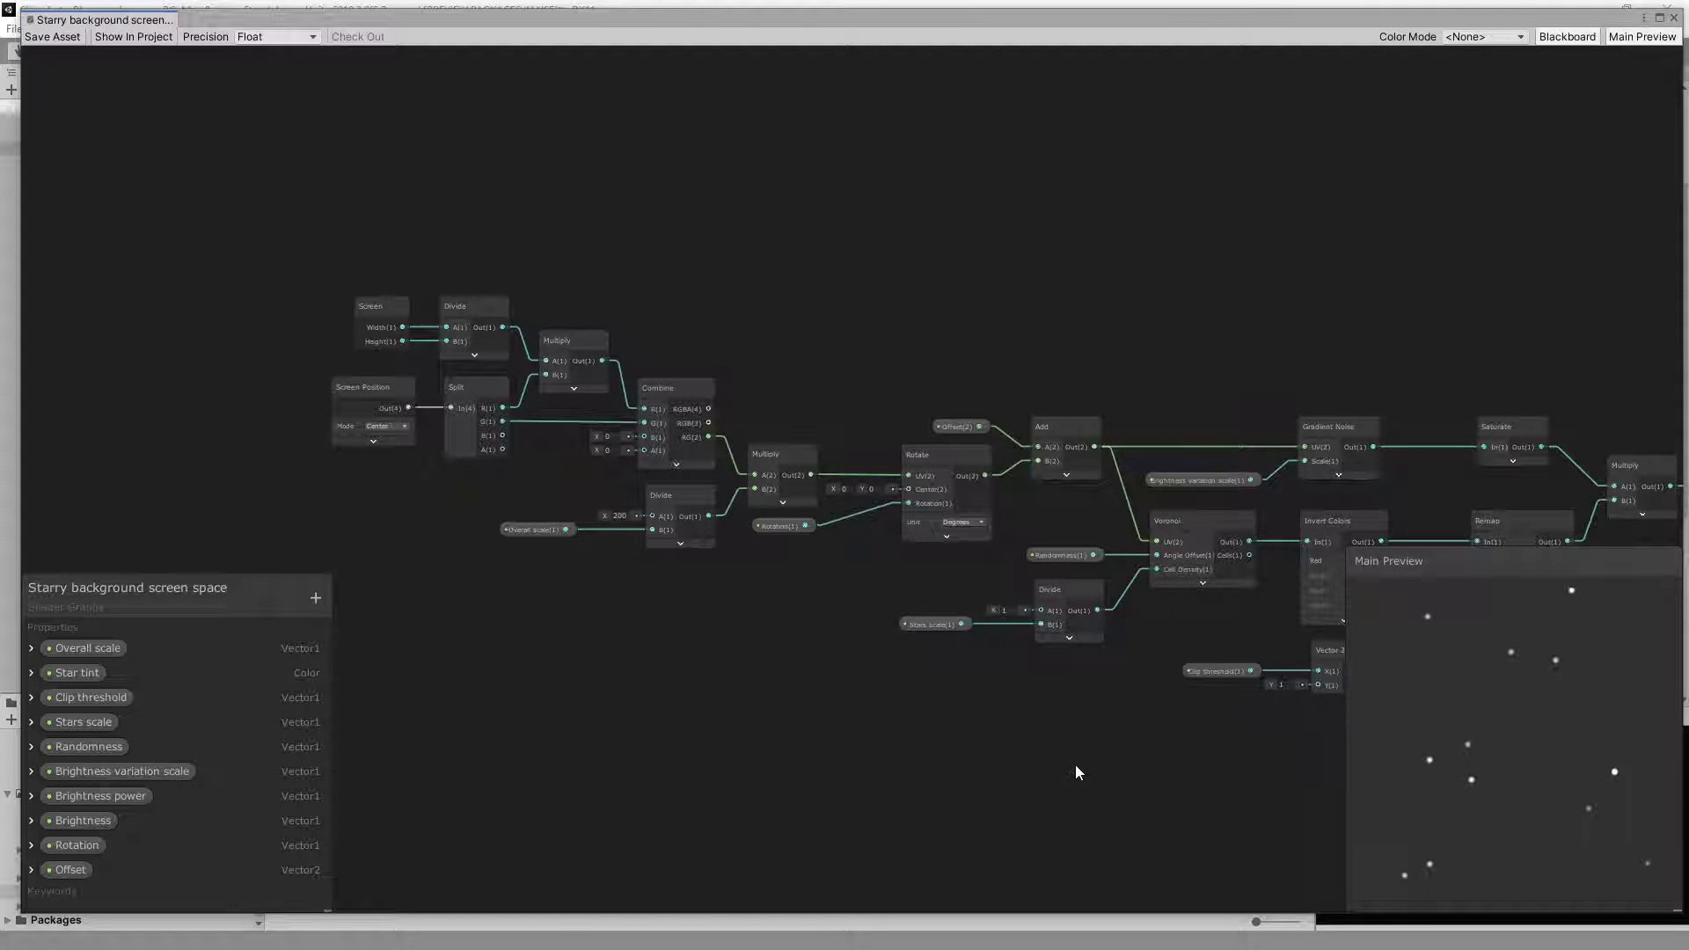
middle_click_drag(1077, 765, 949, 701)
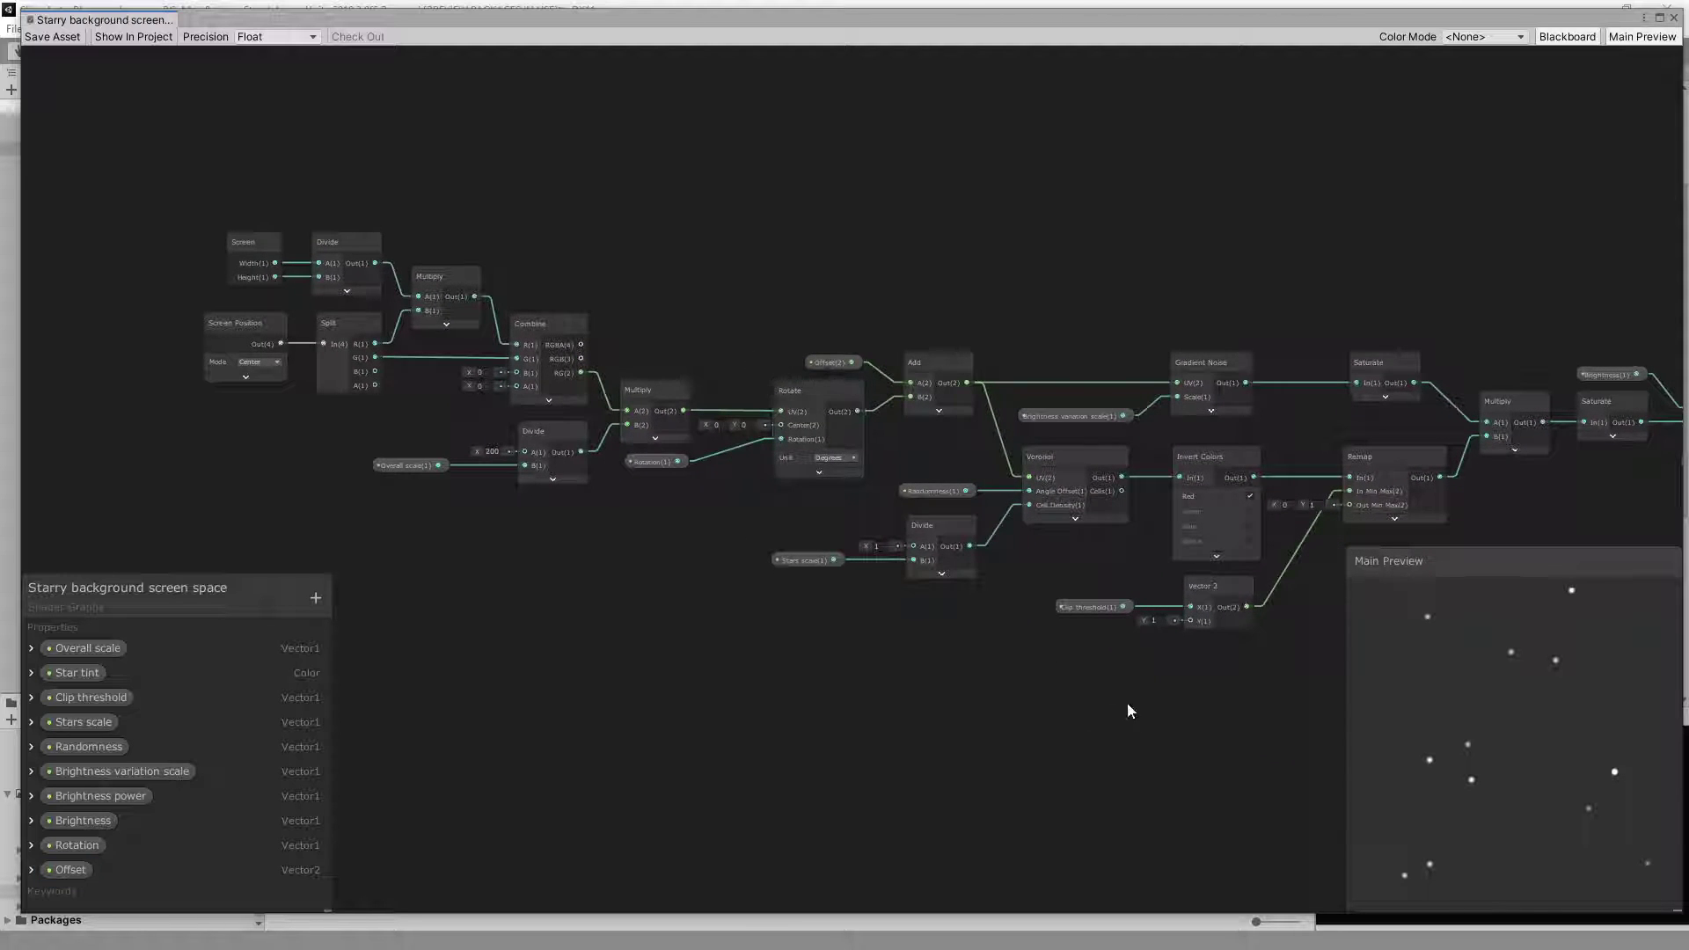
scroll(1119, 693, "down", 3)
middle_click_drag(1127, 766, 690, 651)
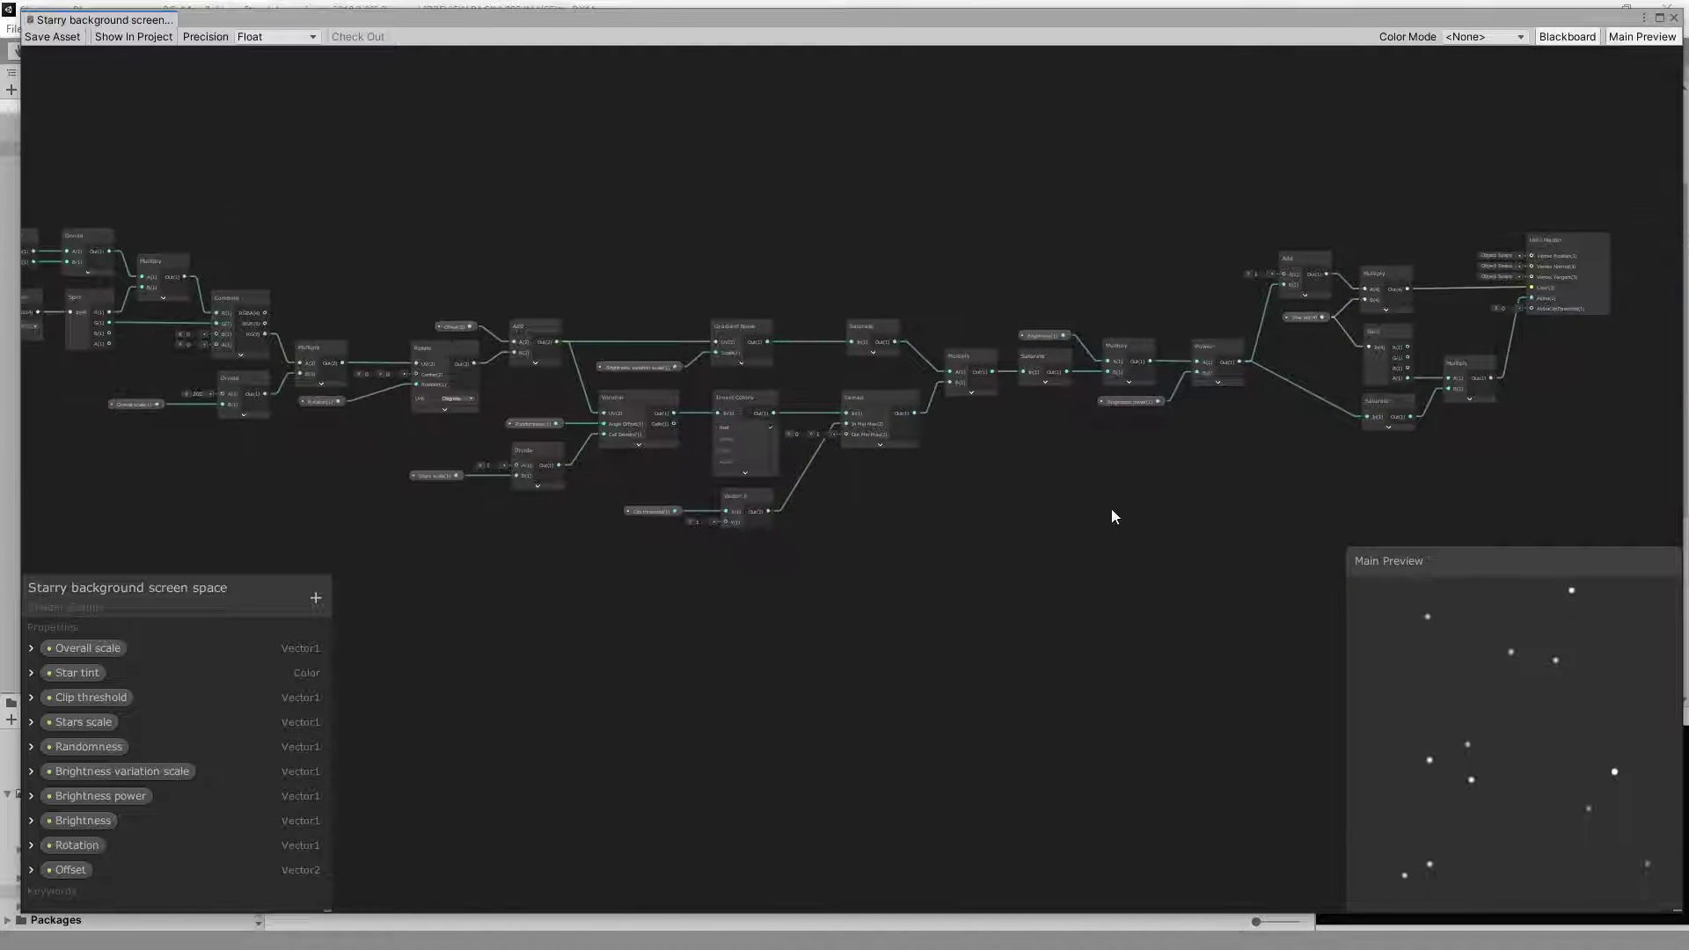
middle_click_drag(1110, 509, 1096, 522)
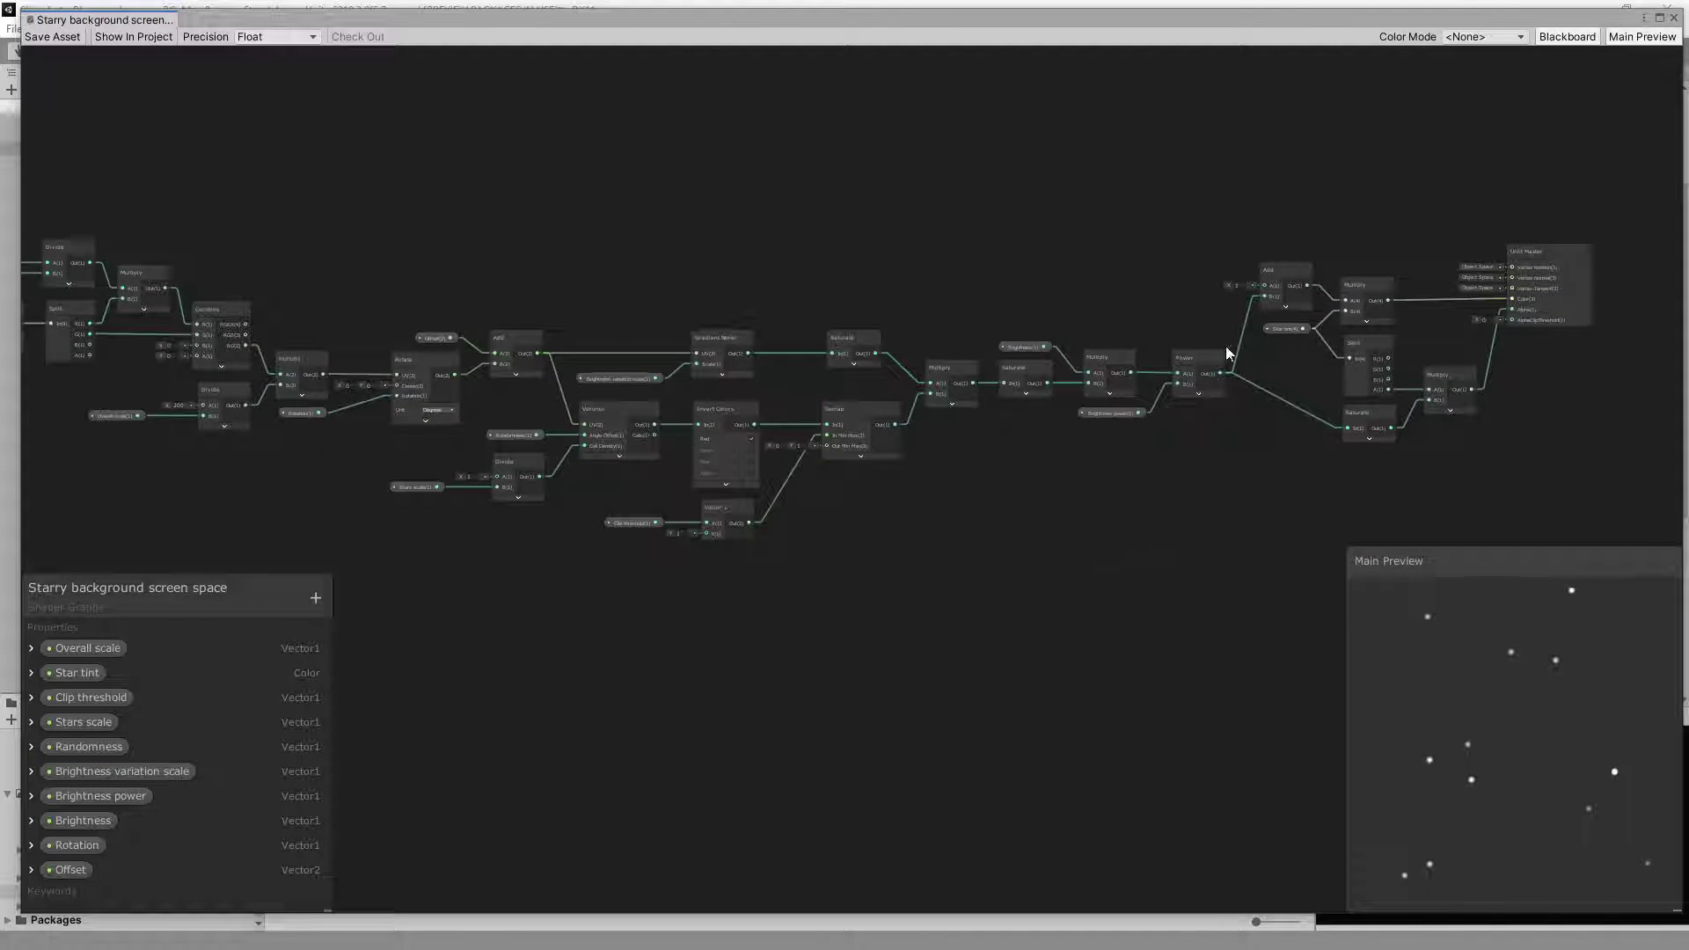
Move the graph window out of the way and activate the Background far stars object, toggling it off and on for comparison.
left_click_drag(1175, 20, 0, 345)
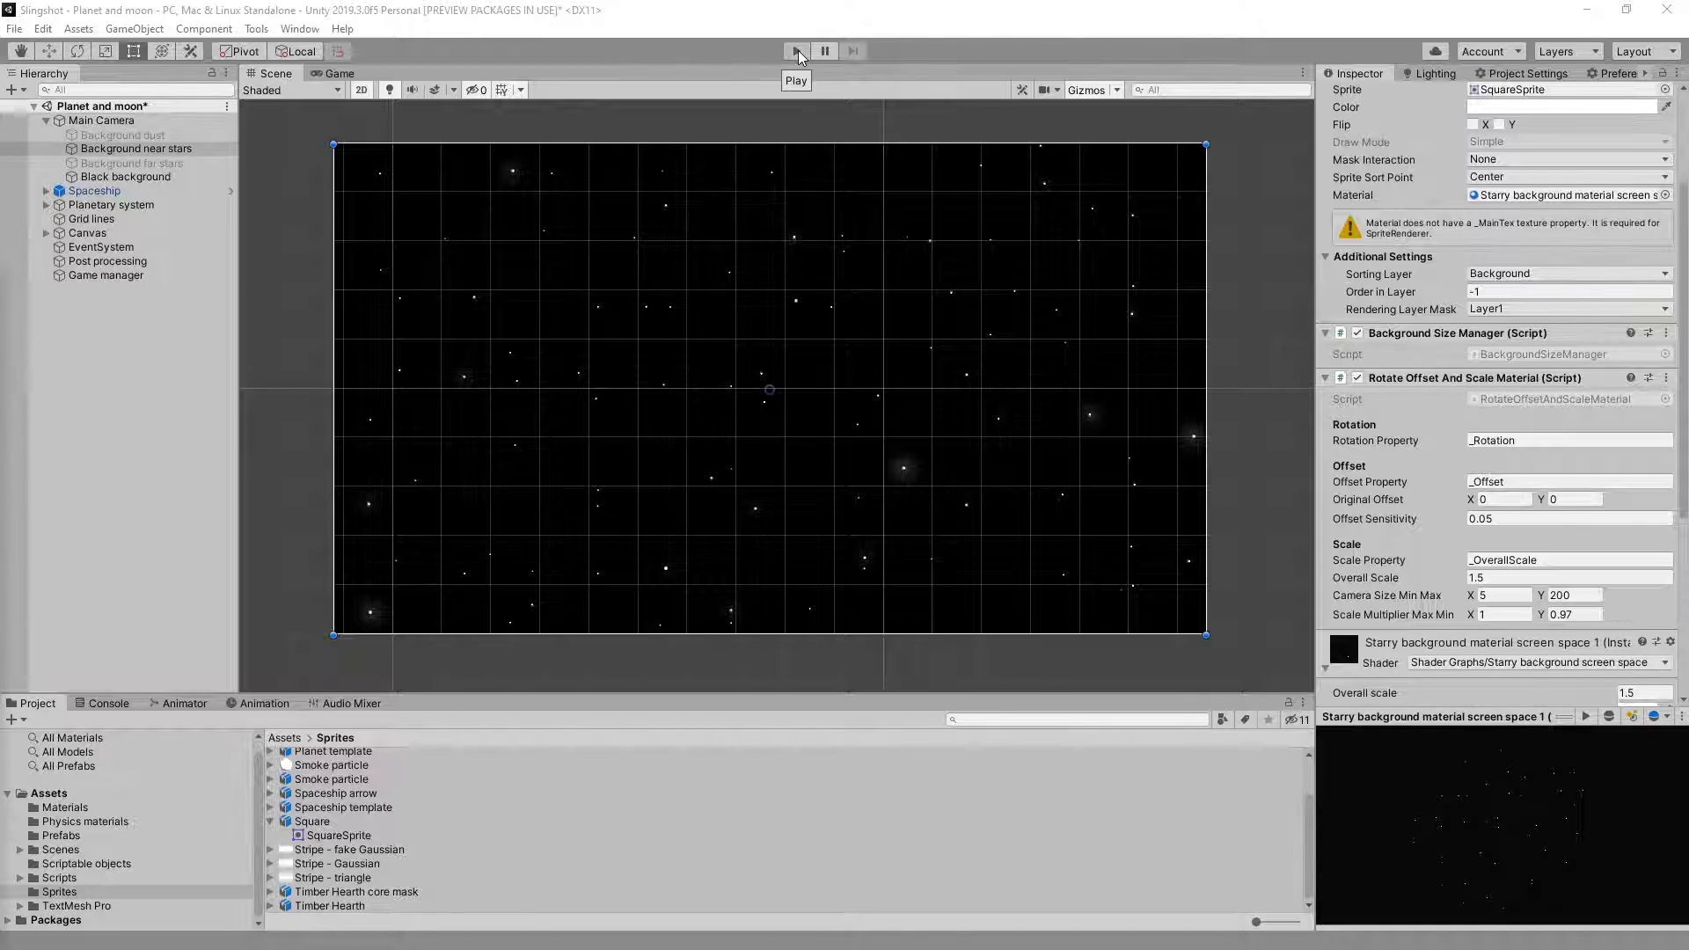
left_click(159, 163)
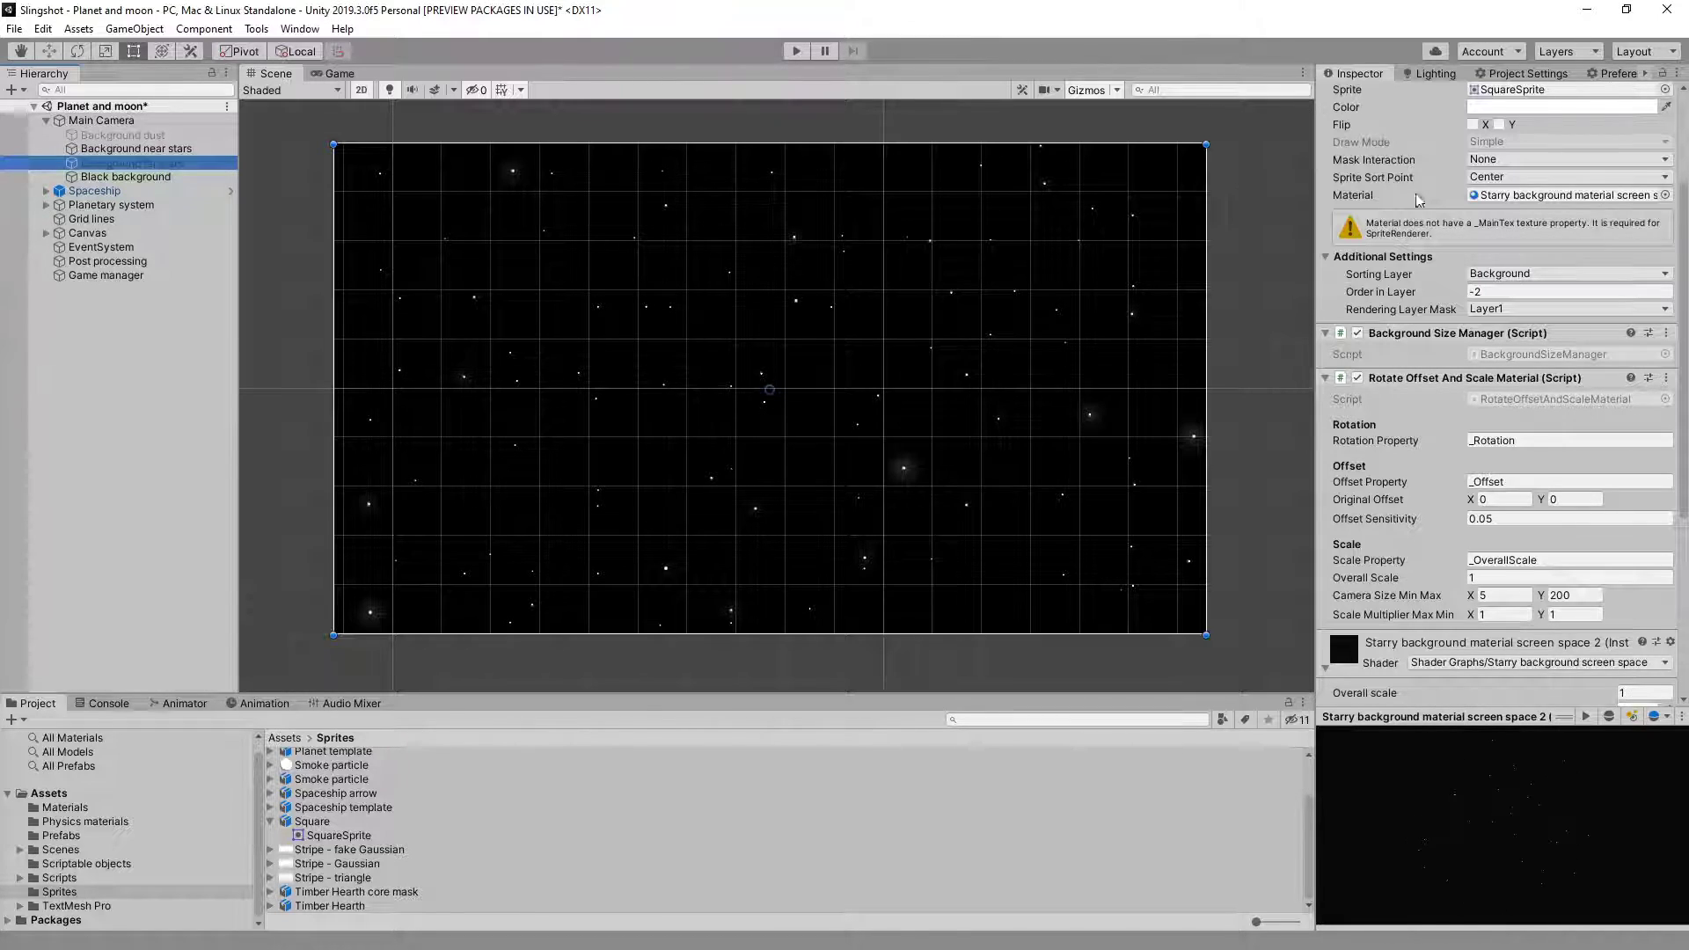
scroll(1413, 184, "up", 3)
left_click(1364, 100)
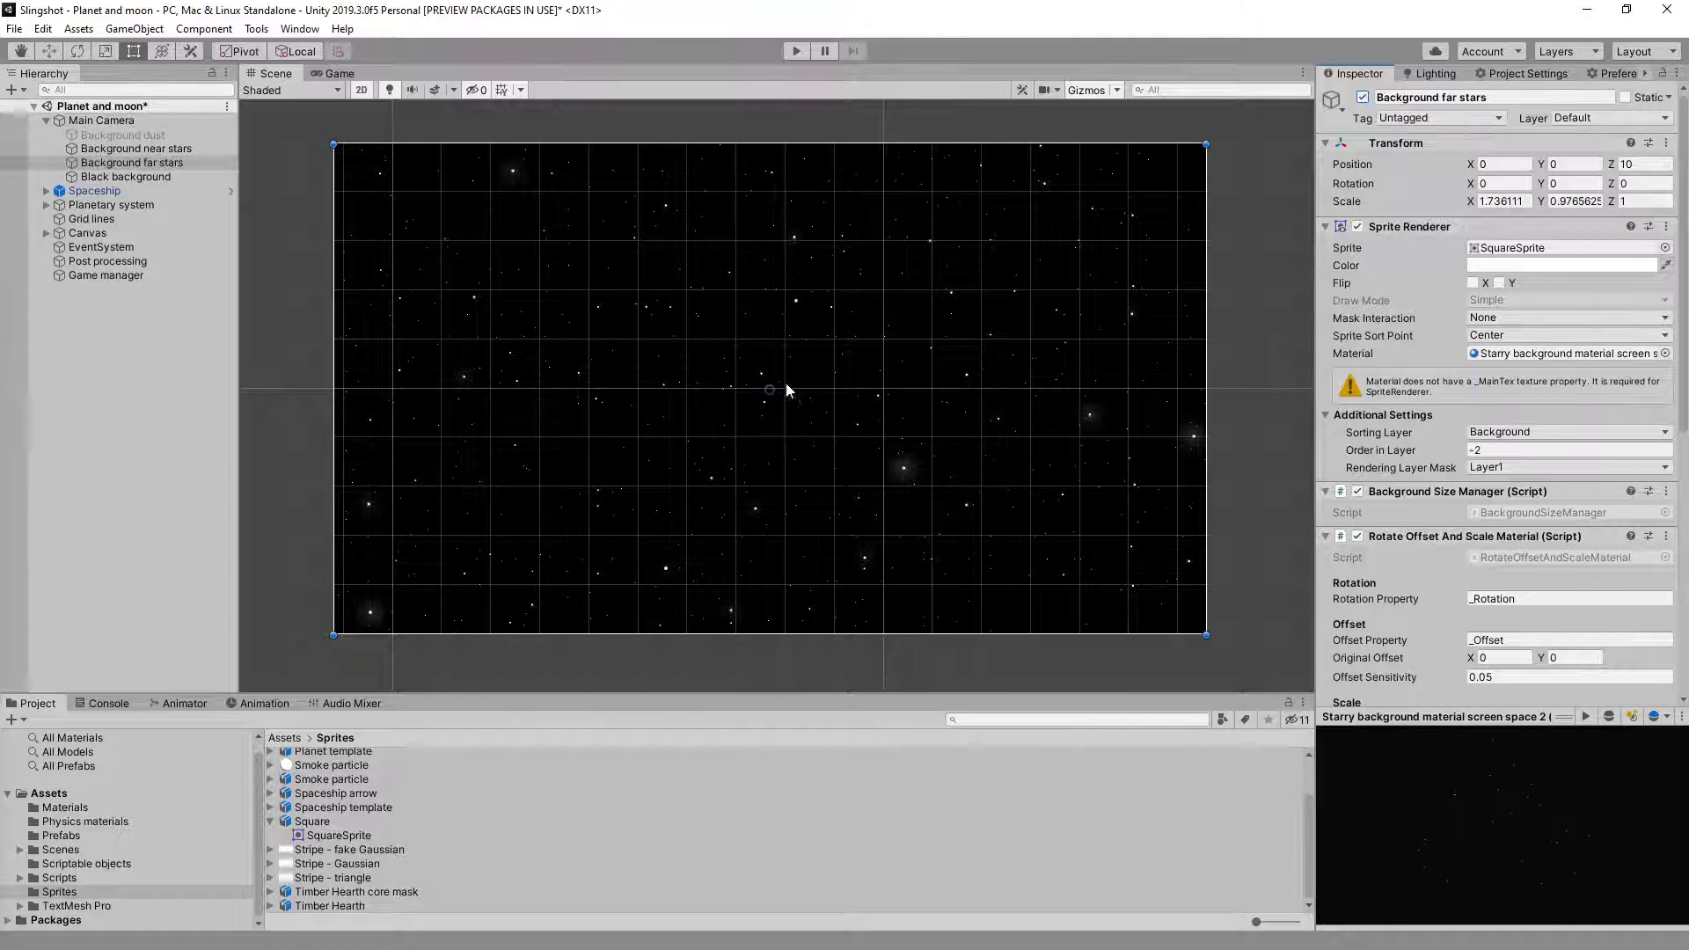
left_click(1364, 99)
left_click(1364, 99)
Run the game and fly the spaceship off the planet and past the moon to observe the moving star layers.
left_click(796, 51)
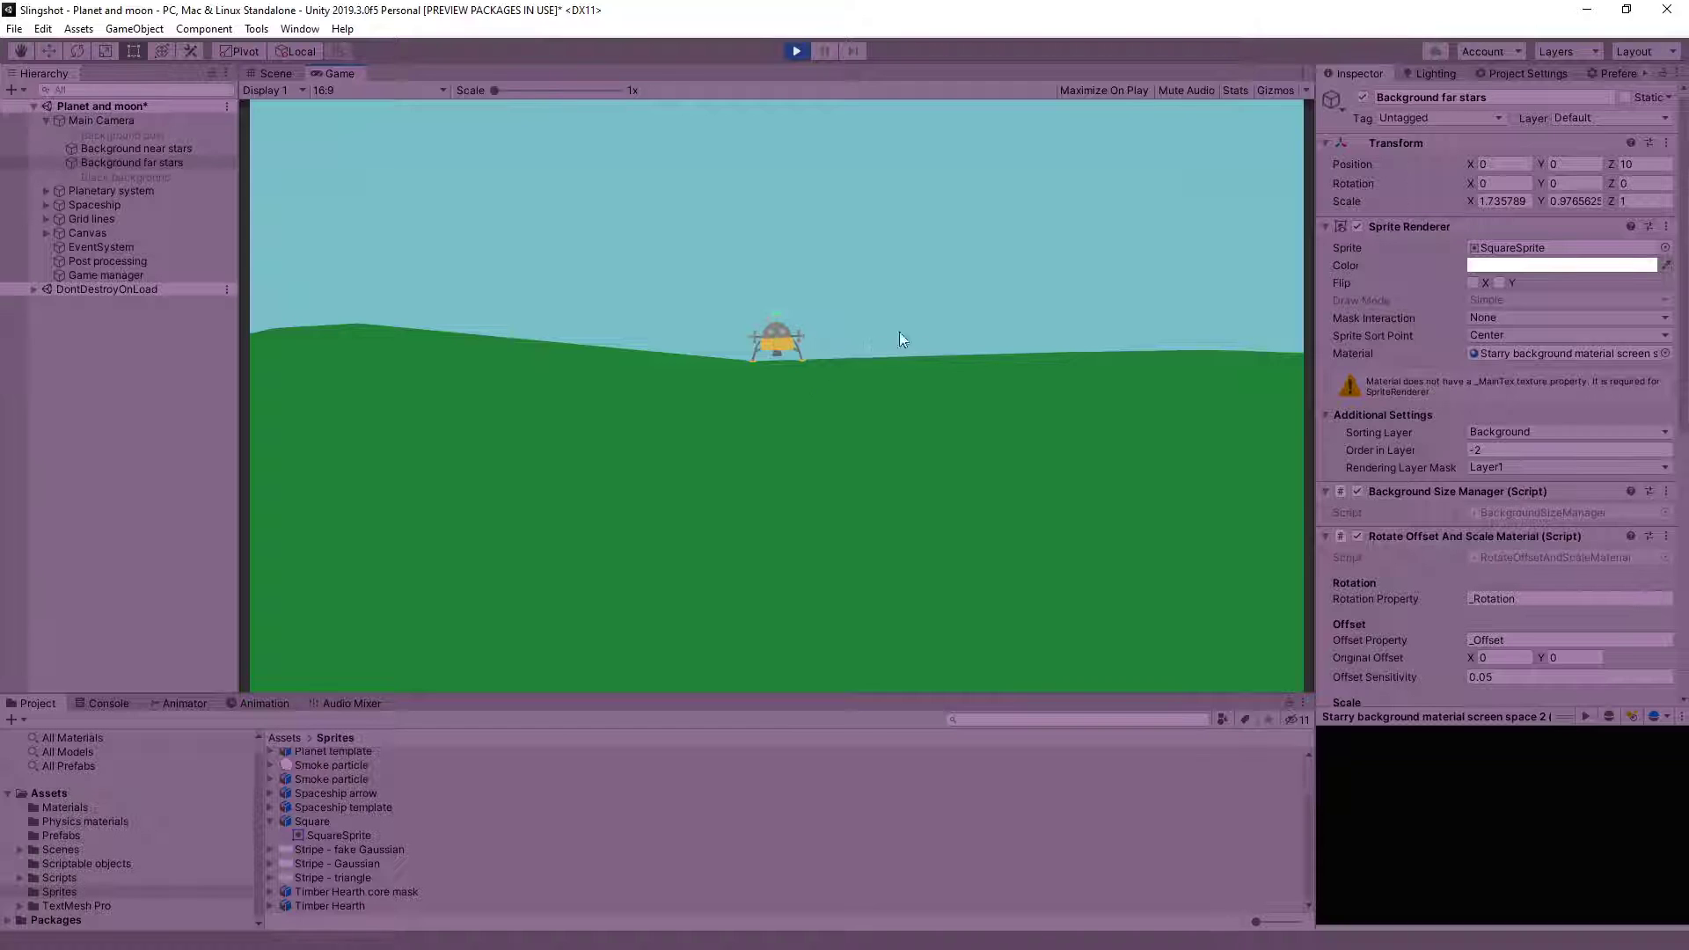
key("w")
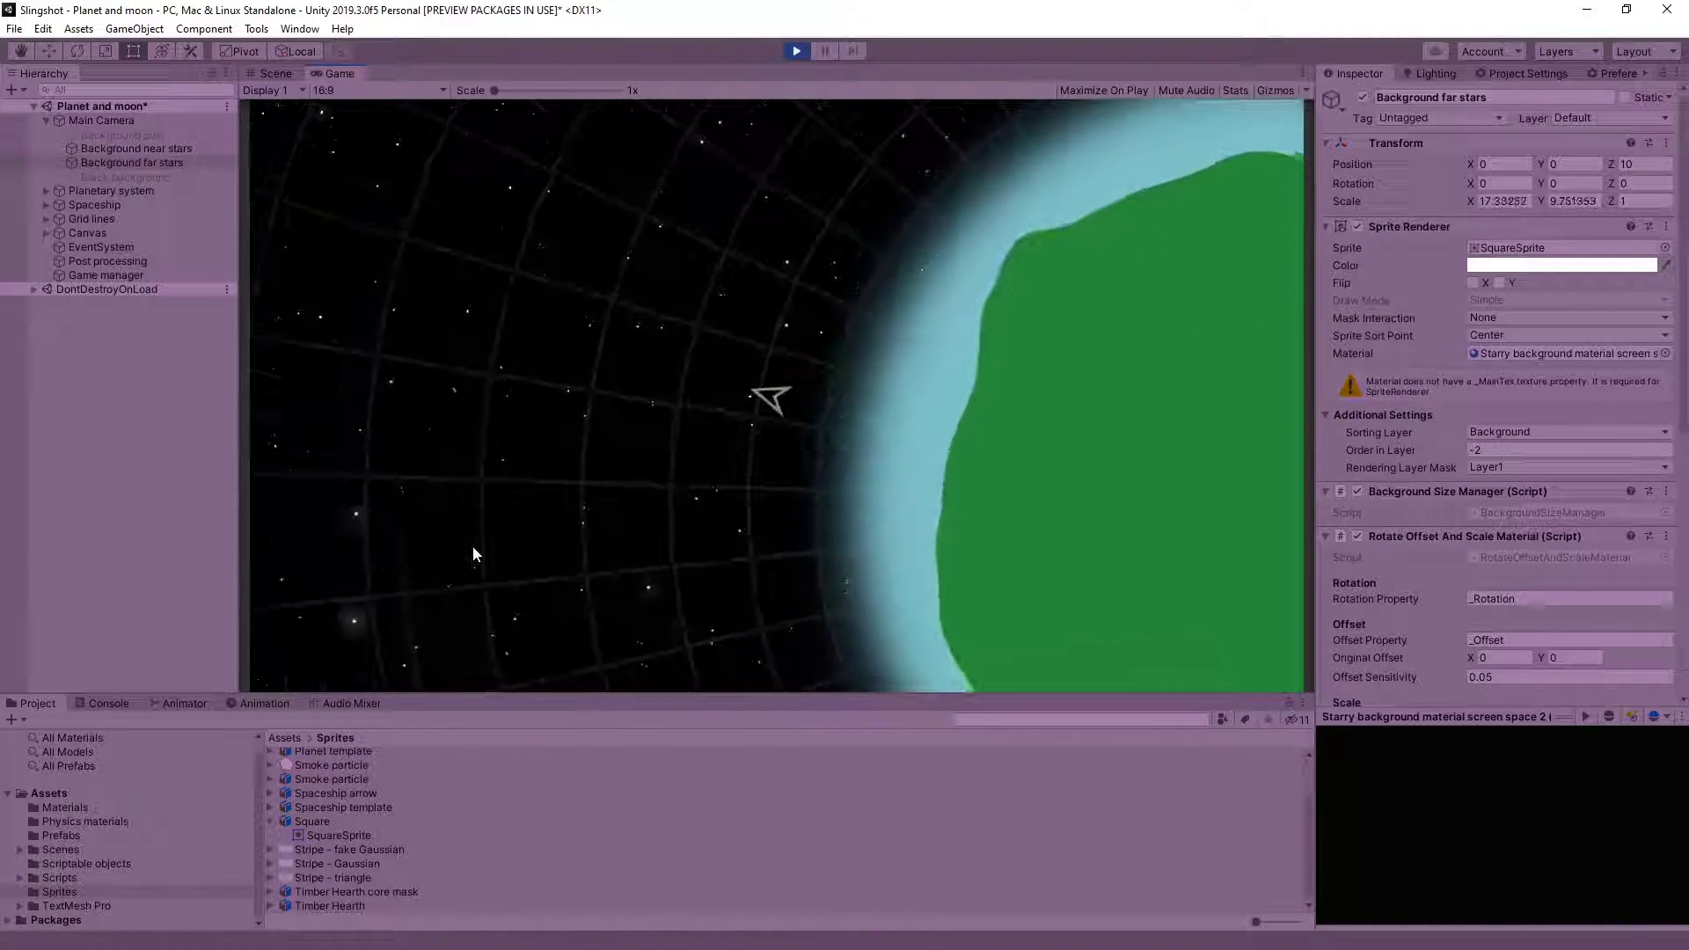
key("w")
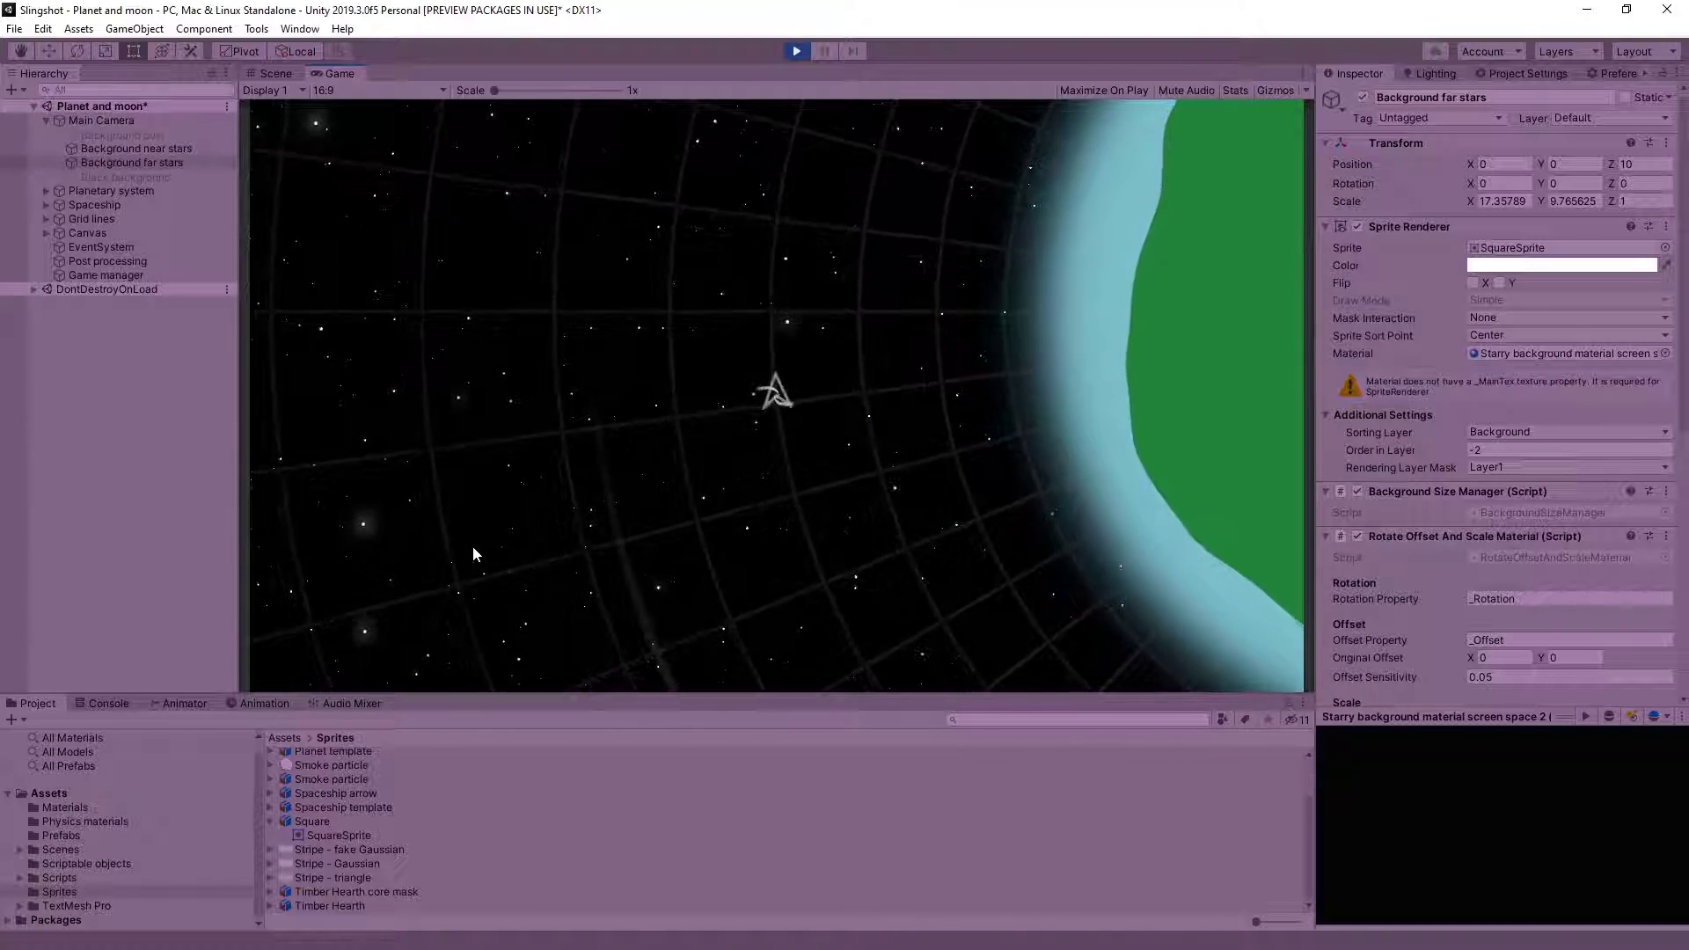
key("w")
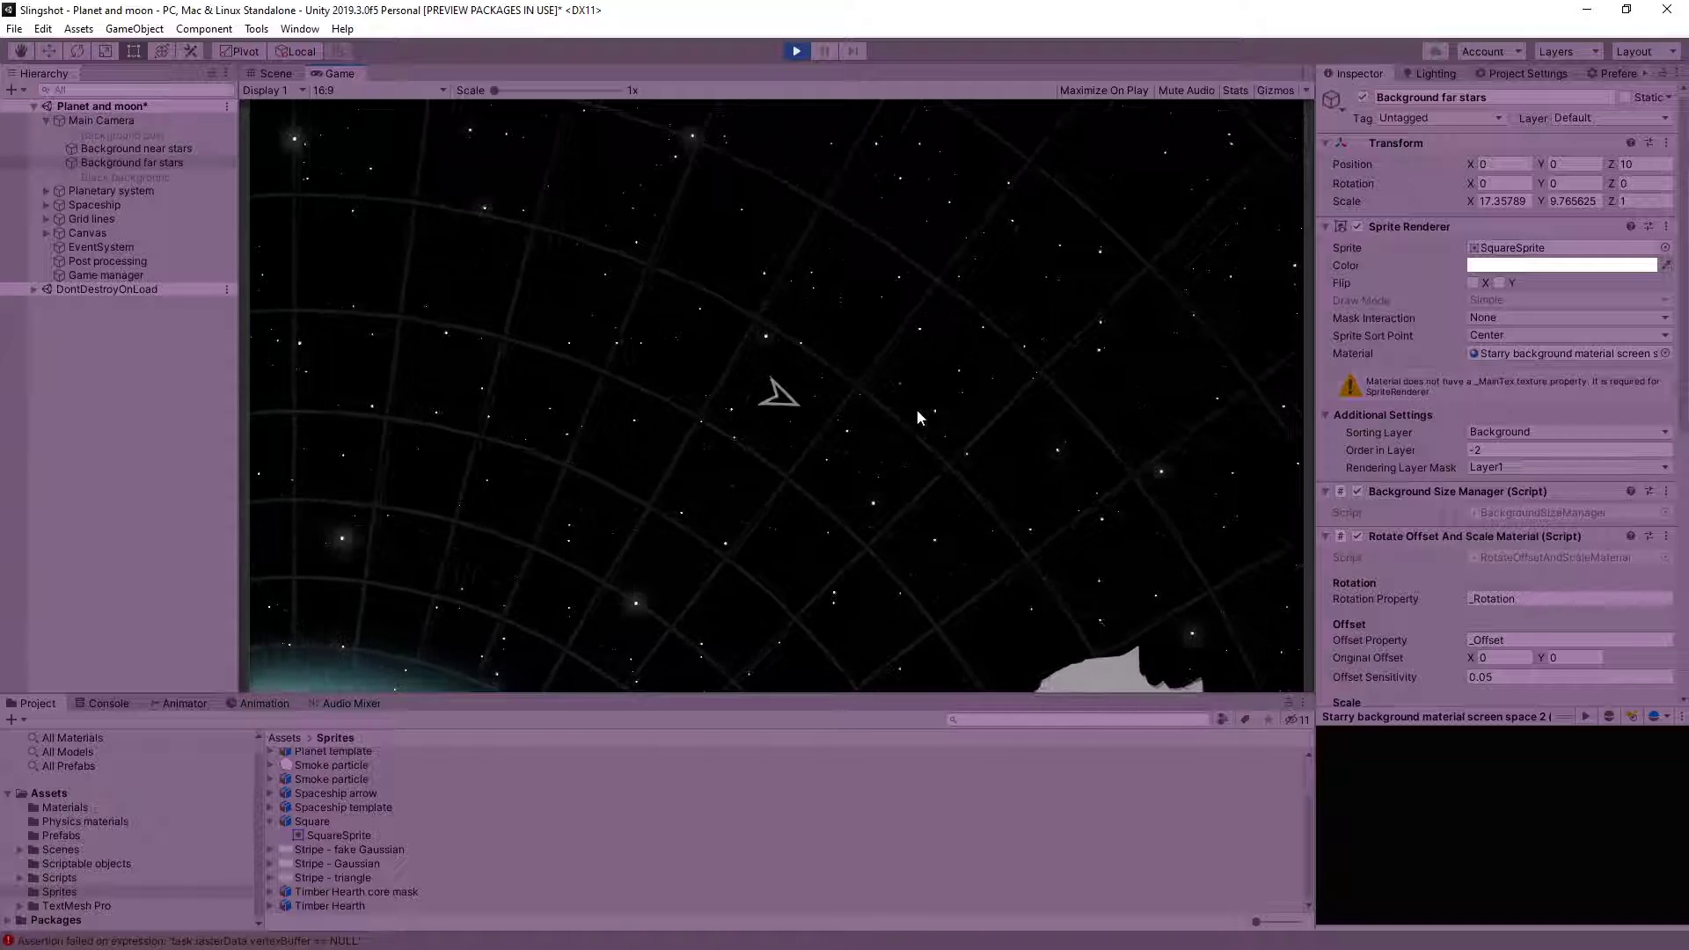
key("w")
key("a")
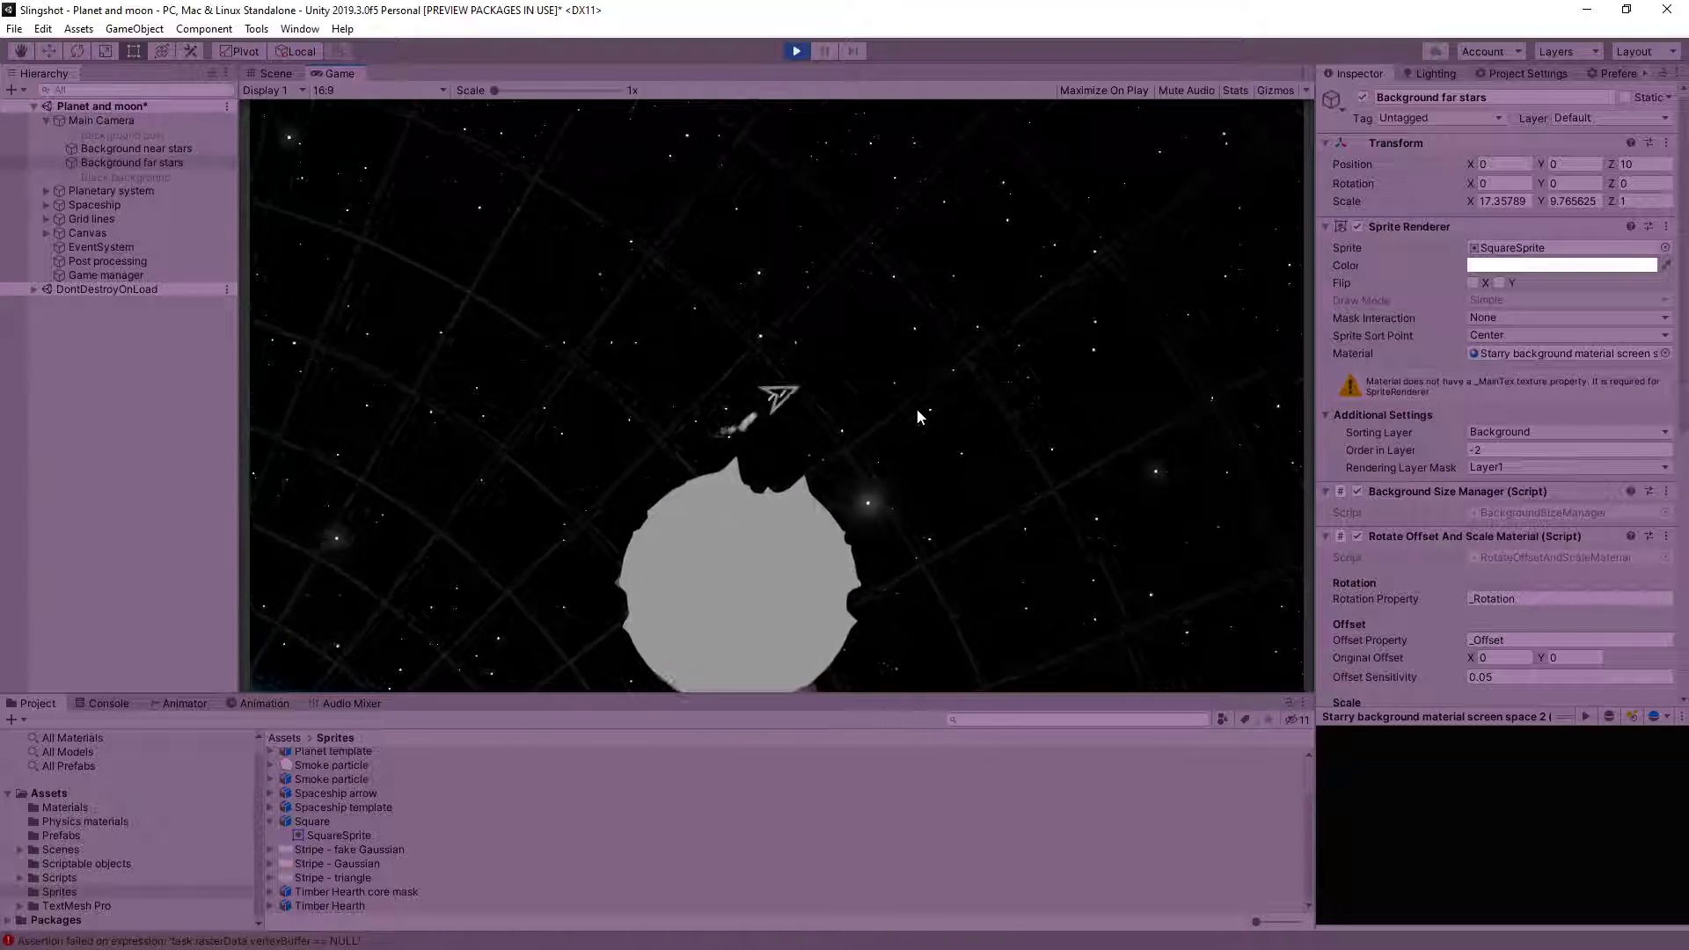
key("w")
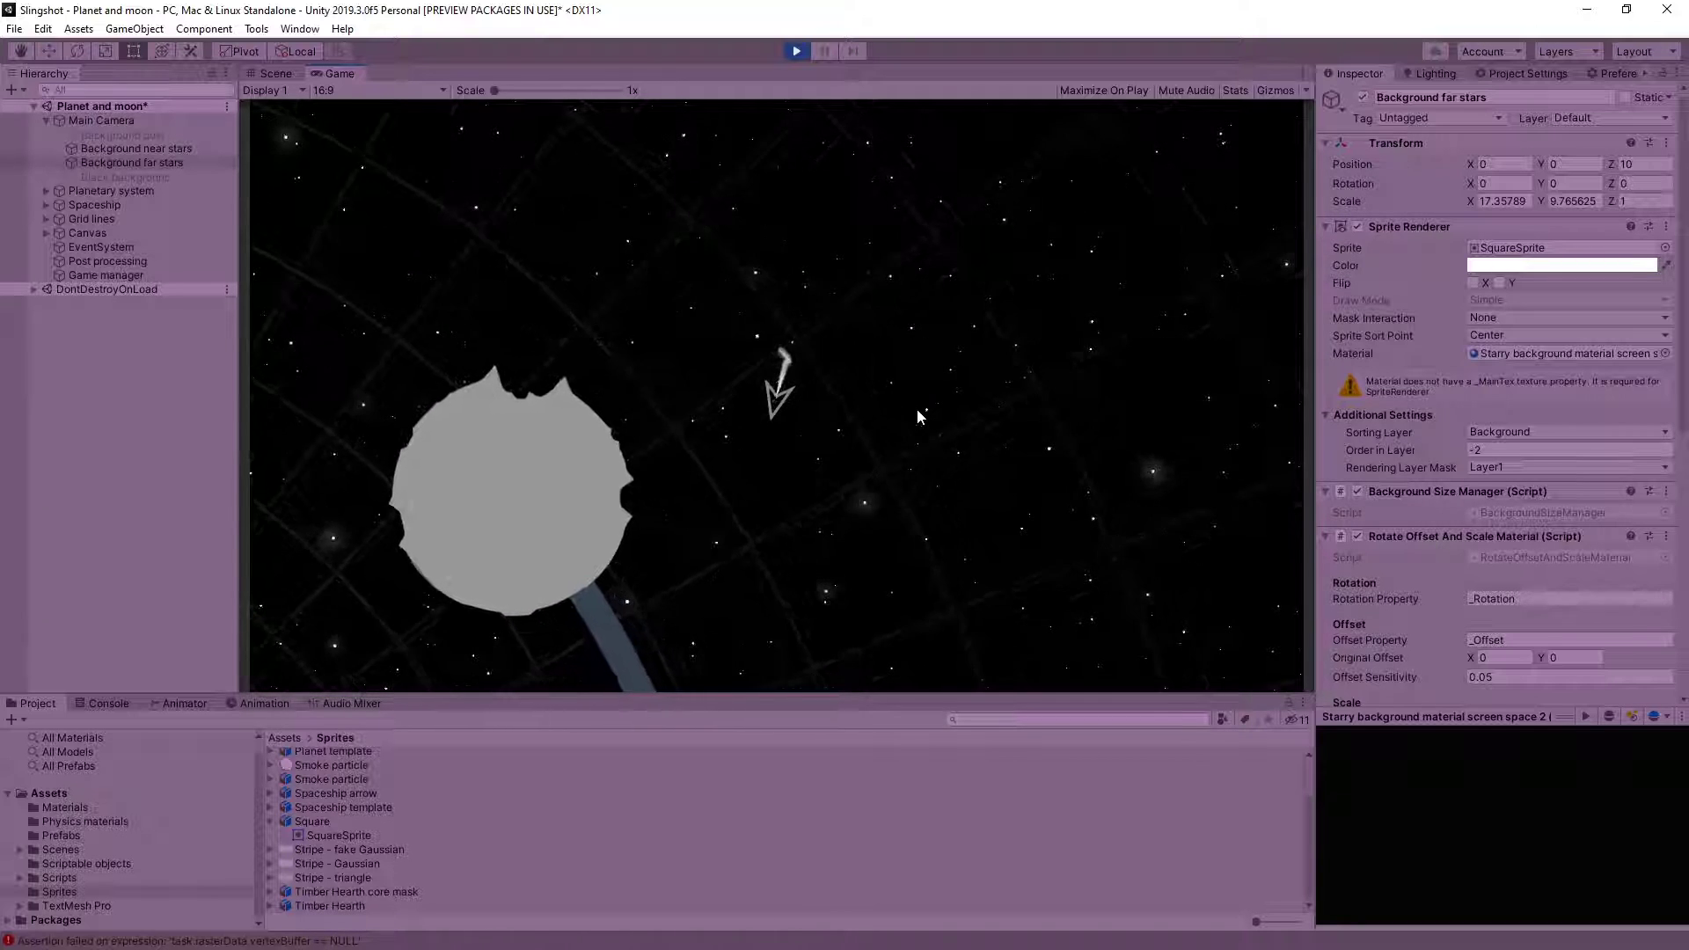
Turn and thrust the spaceship into open space and examine the Background far stars material's properties down to Offset.
key("d")
key("w")
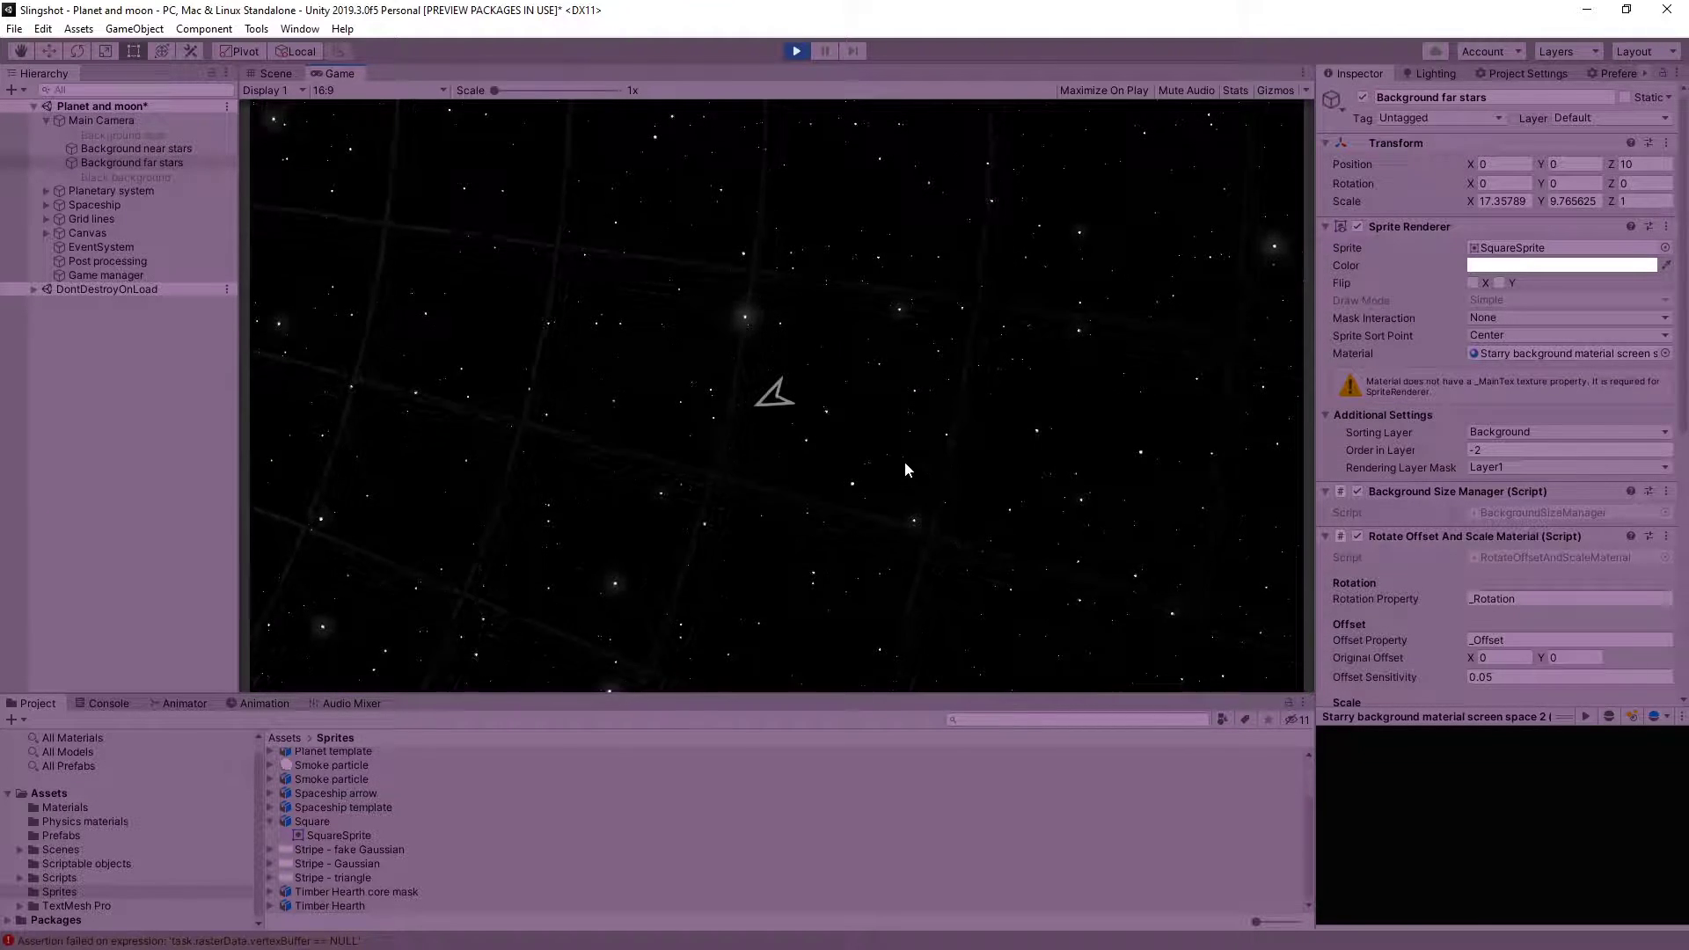
scroll(1501, 542, "down", 6)
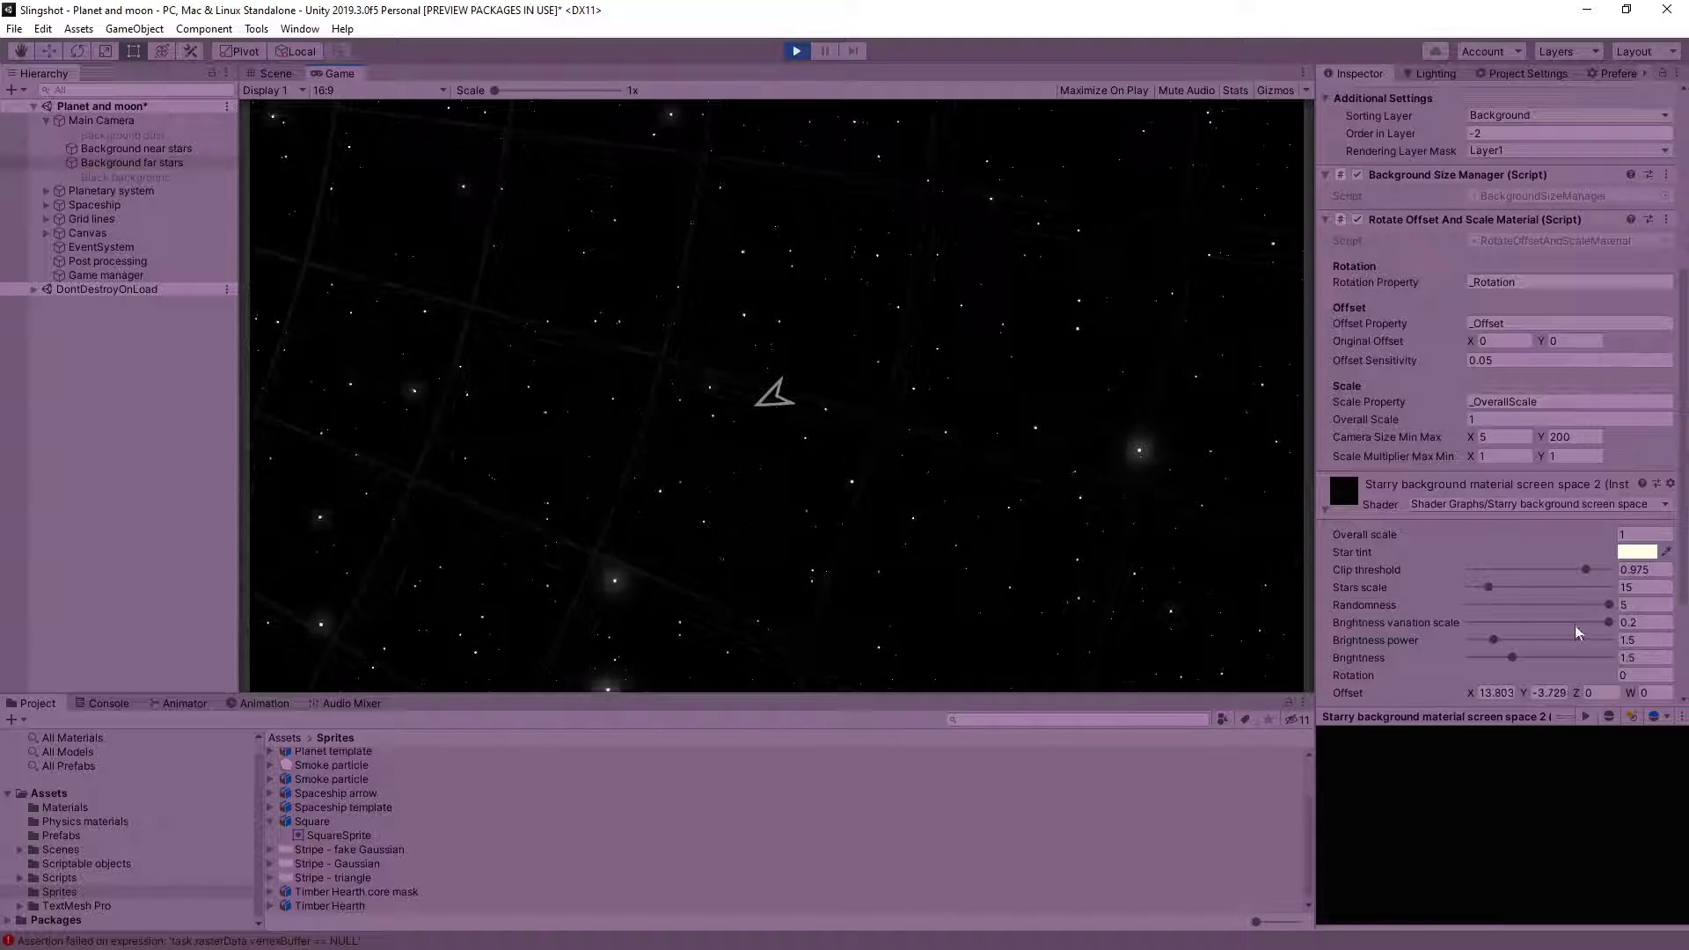
scroll(1408, 497, "down", 2)
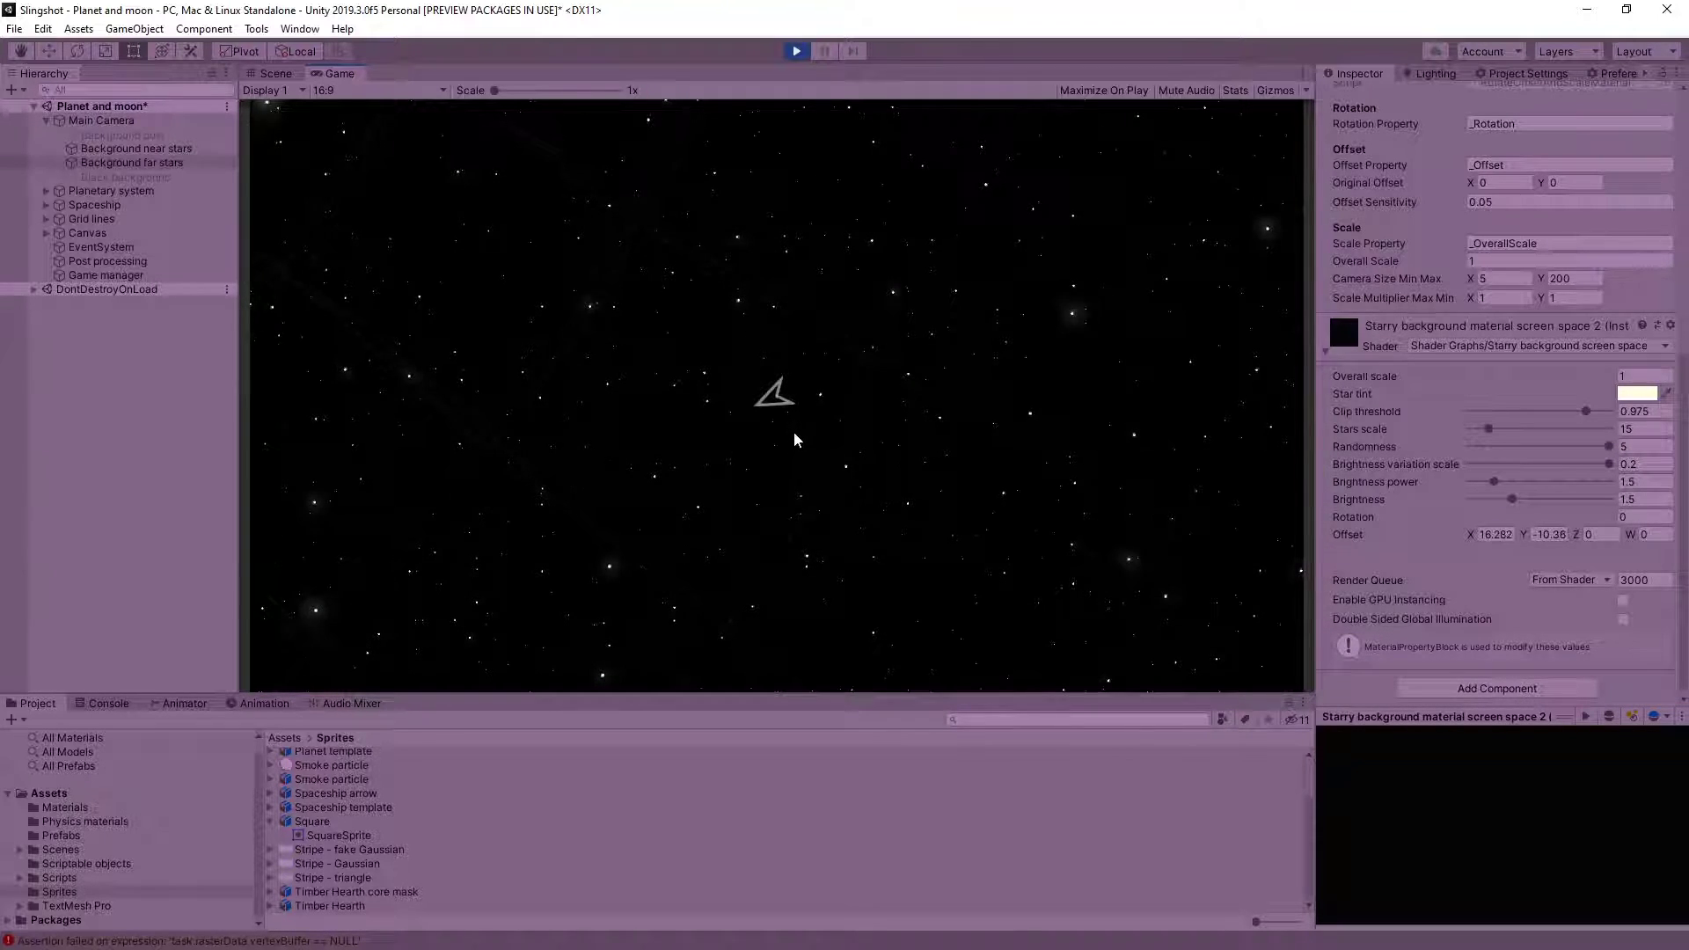
Steer and thrust the spaceship in new directions while watching the far stars material's Offset values, and stop the game.
key("d")
key("w")
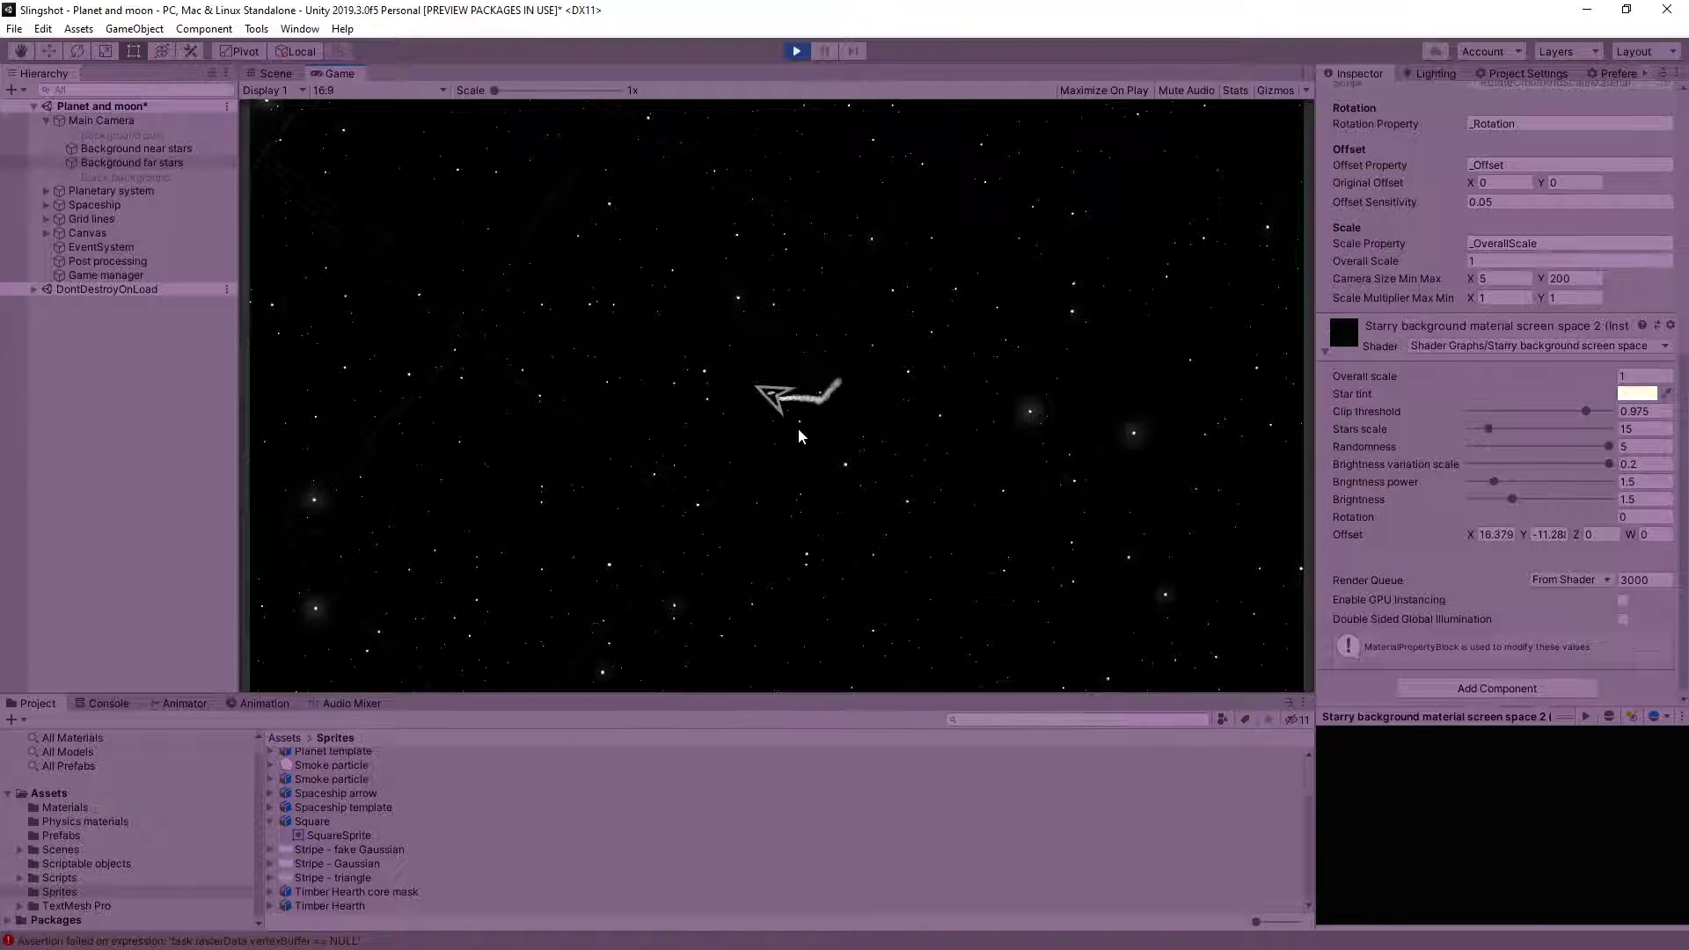
key("d")
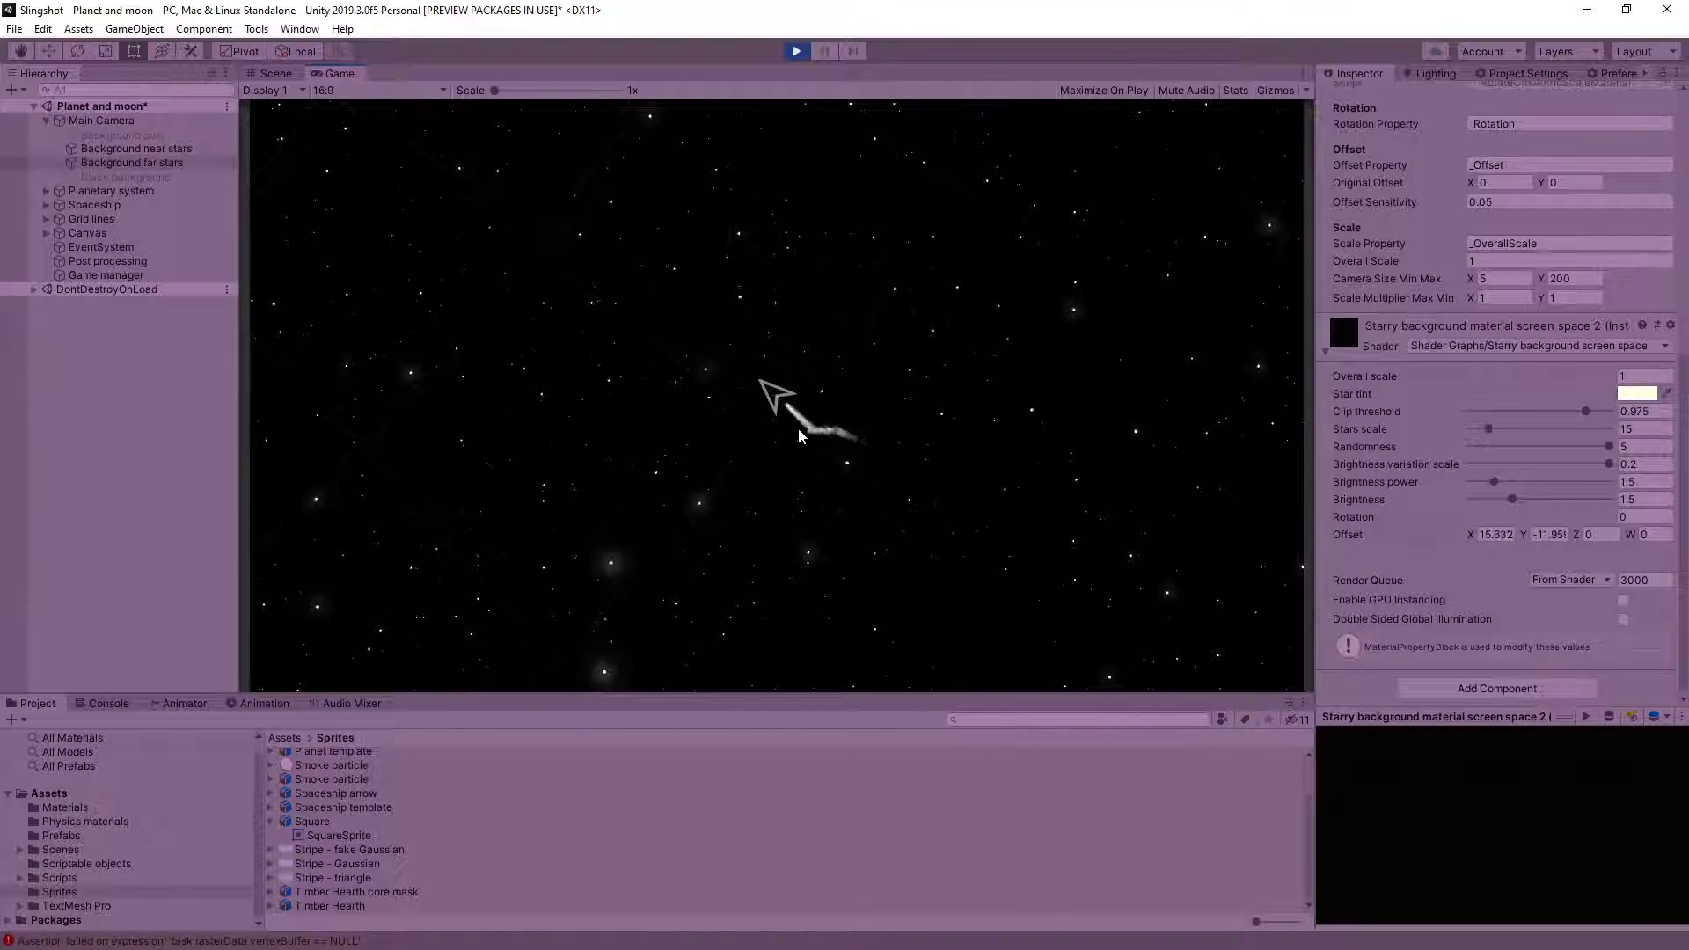
key("w")
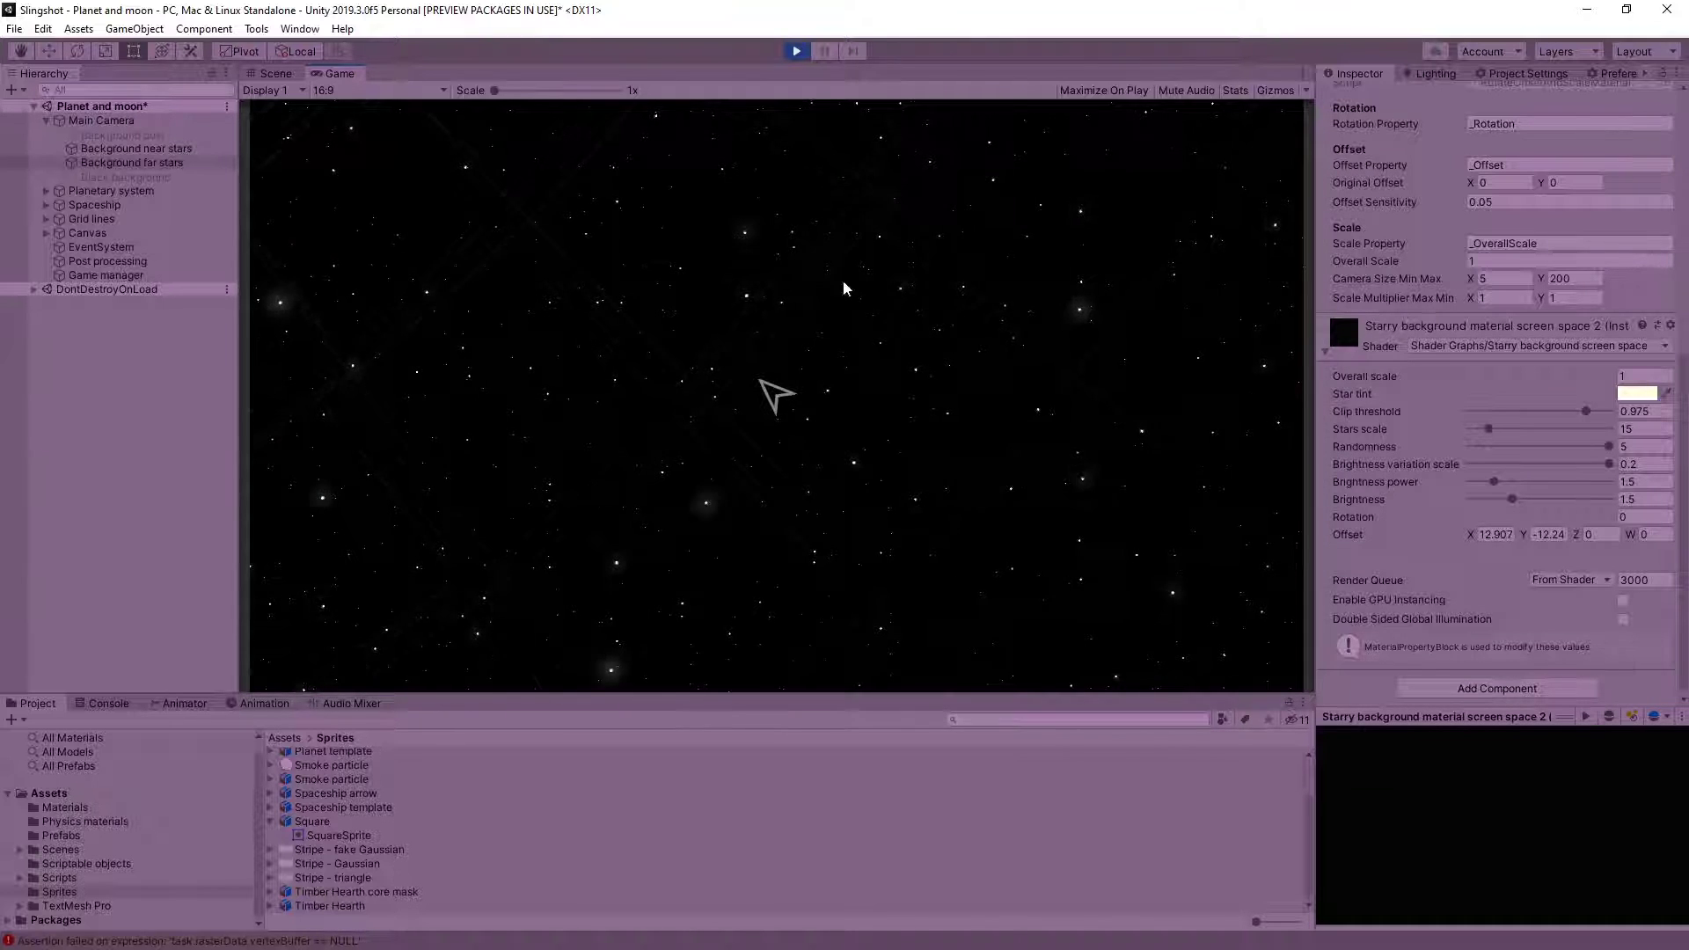
left_click(797, 53)
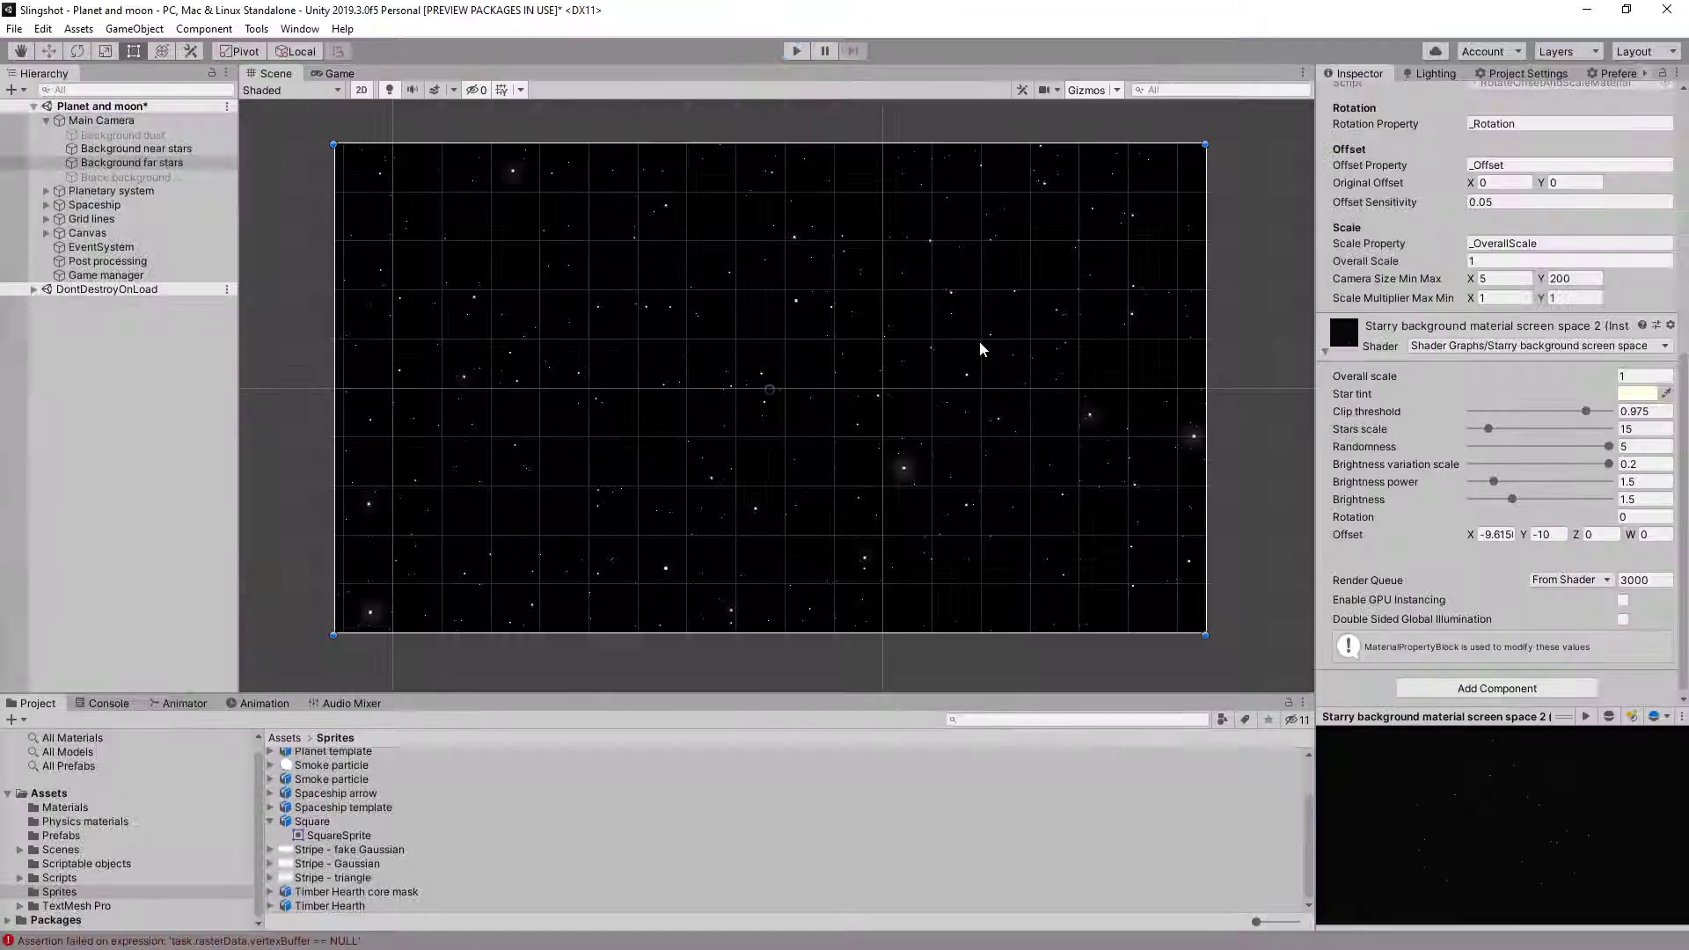